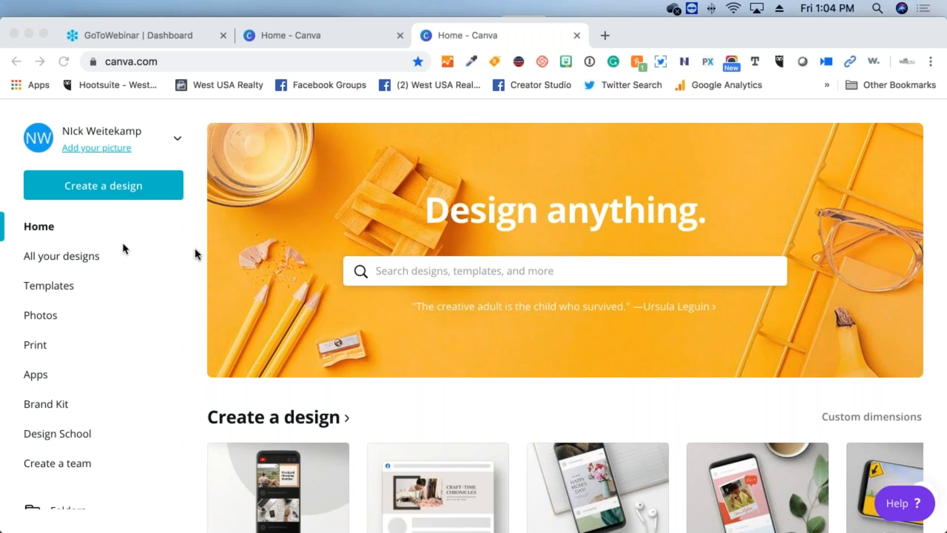
Focus the browser and bring up Canva's design search suggestions
click(468, 267)
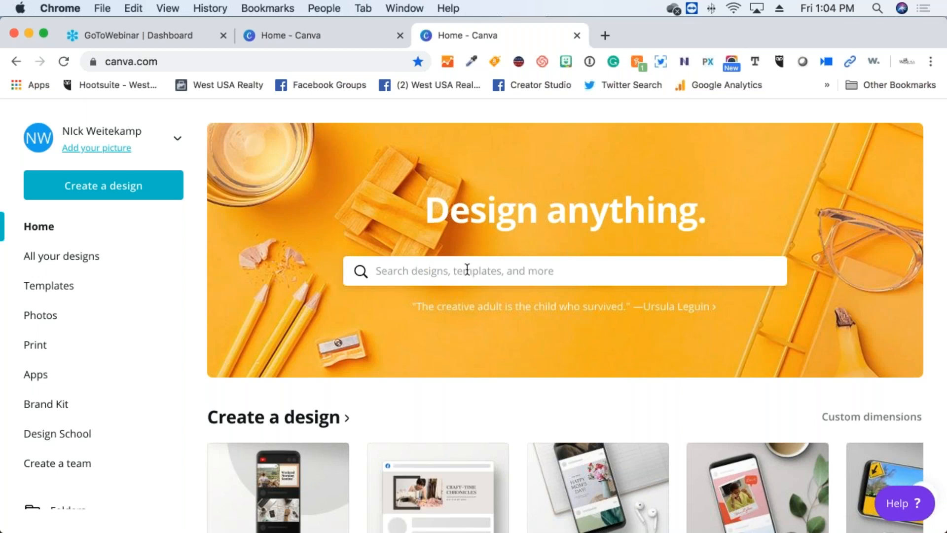
click(466, 269)
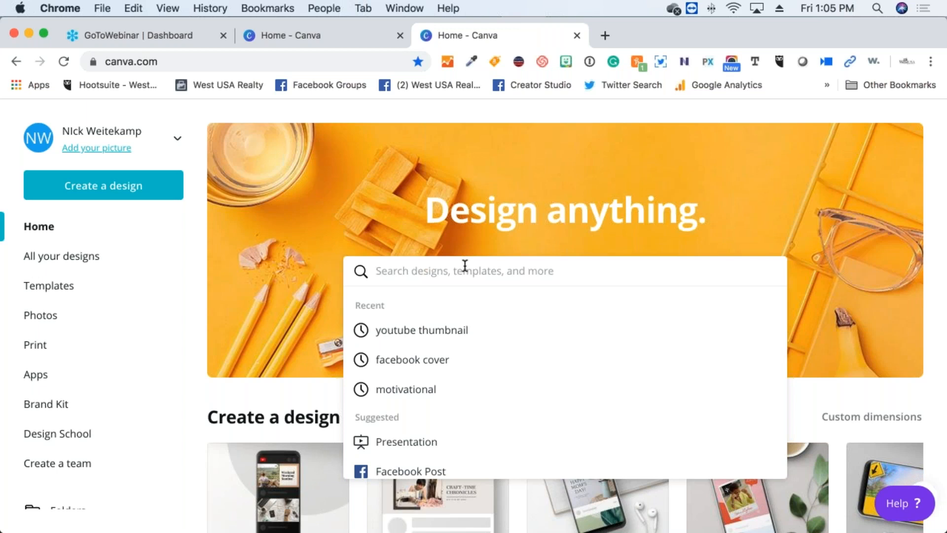
Search 'real', step through the Real Estate Postcard, Newsletter, Flyer and Business Card suggestions, then start erasing it
text(real)
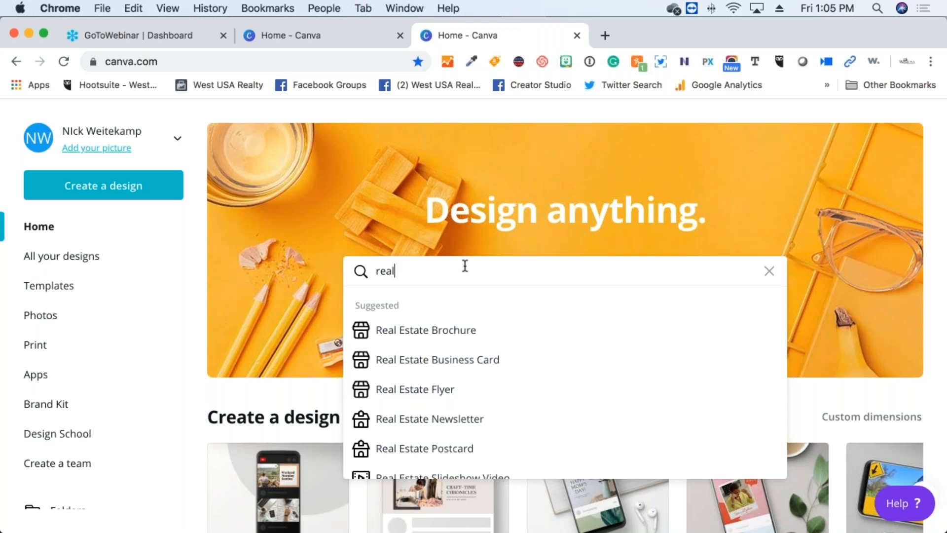
key(Down)
key(Down)
key(Down)
key(Down)
key(Down)
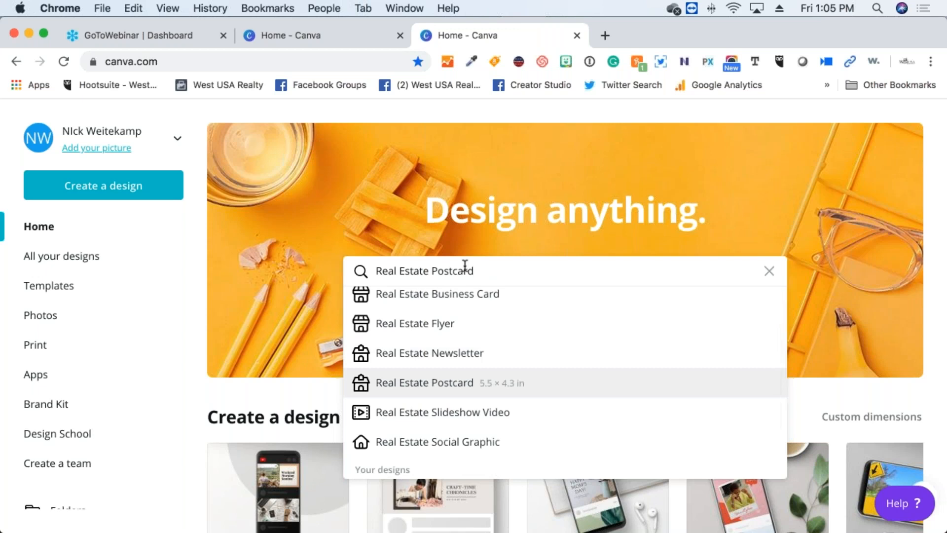
key(Down)
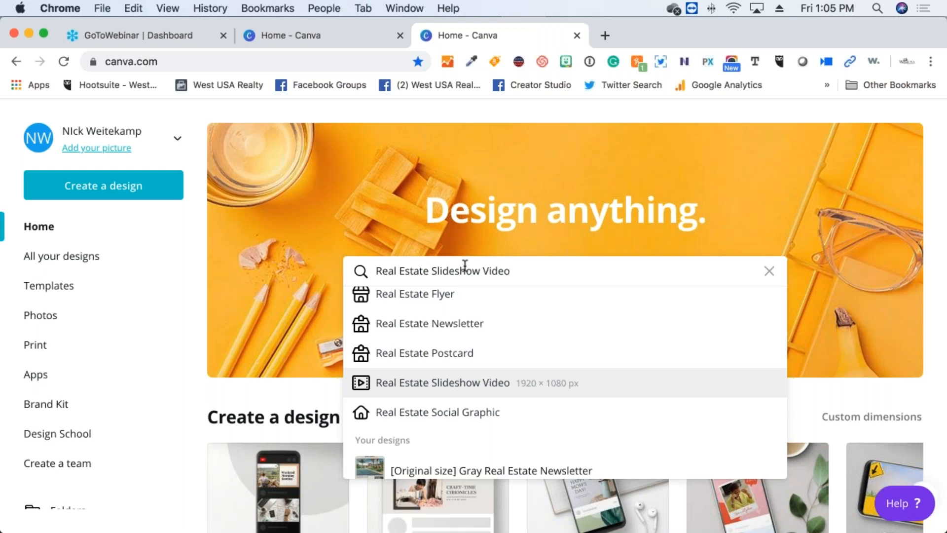
key(Up)
key(Up)
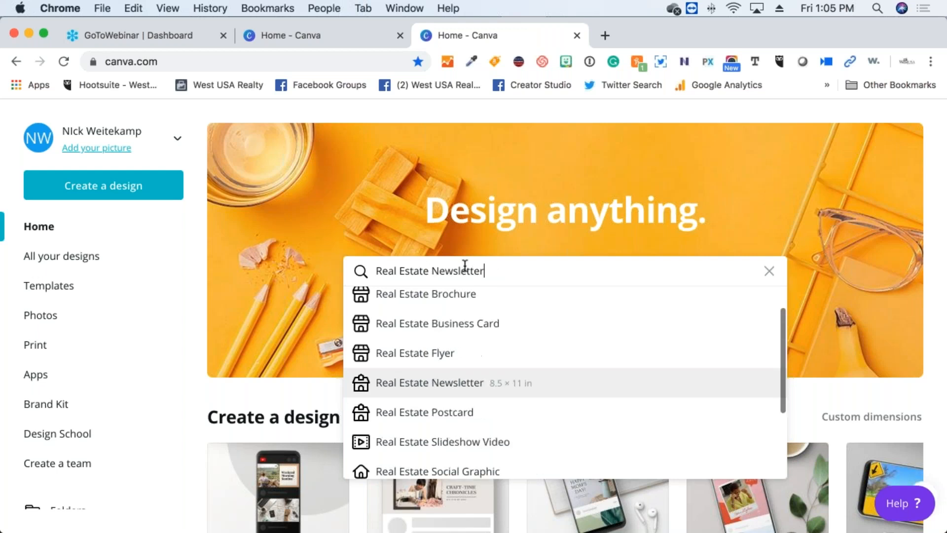
key(Up)
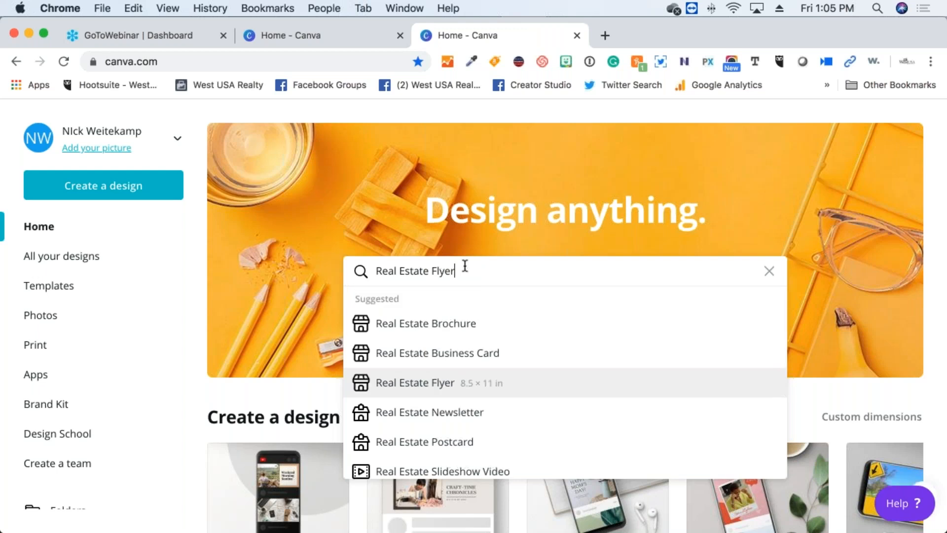
key(Down)
key(Up)
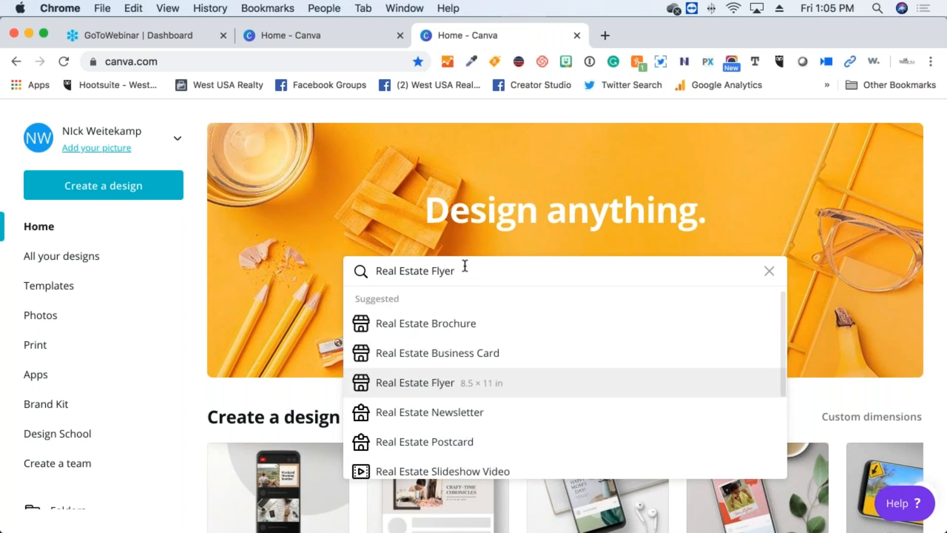
key(Up)
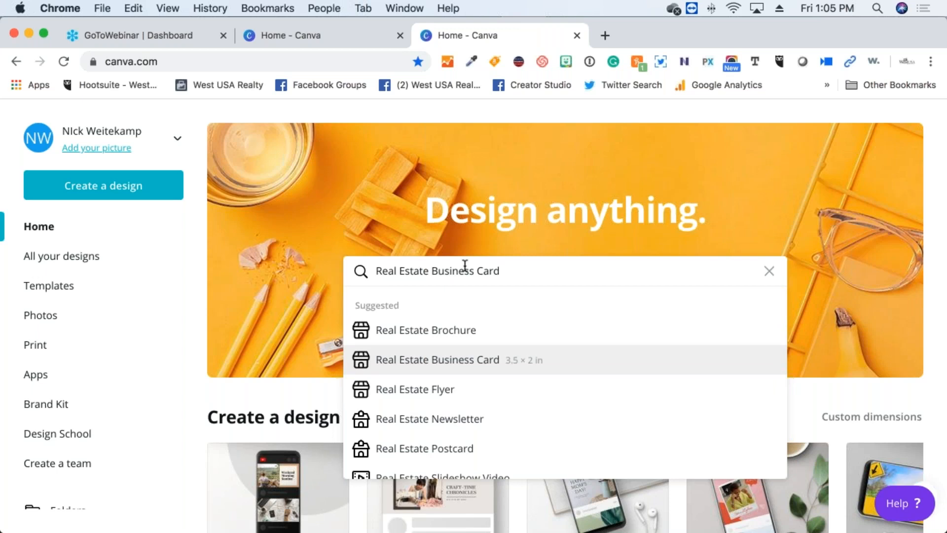
key(Up)
key(Up)
key(Up)
key(BackSpace)
key(BackSpace)
key(BackSpace)
key(BackSpace)
key(BackSpace)
key(BackSpace)
key(BackSpace)
key(BackSpace)
key(BackSpace)
key(BackSpace)
key(BackSpace)
key(BackSpace)
key(BackSpace)
key(BackSpace)
key(BackSpace)
key(BackSpace)
key(BackSpace)
key(BackSpace)
key(BackSpace)
key(BackSpace)
key(BackSpace)
key(BackSpace)
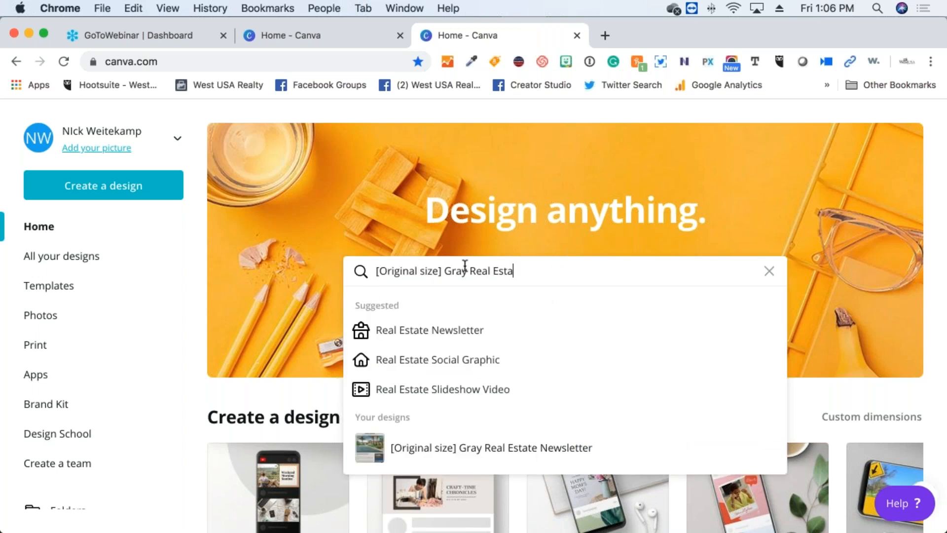
key(BackSpace)
key(BackSpace)
key(BackSpace)
key(BackSpace)
key(BackSpace)
key(BackSpace)
key(BackSpace)
key(BackSpace)
key(BackSpace)
key(BackSpace)
key(BackSpace)
key(BackSpace)
key(BackSpace)
key(BackSpace)
key(BackSpace)
key(BackSpace)
key(BackSpace)
key(BackSpace)
key(BackSpace)
key(BackSpace)
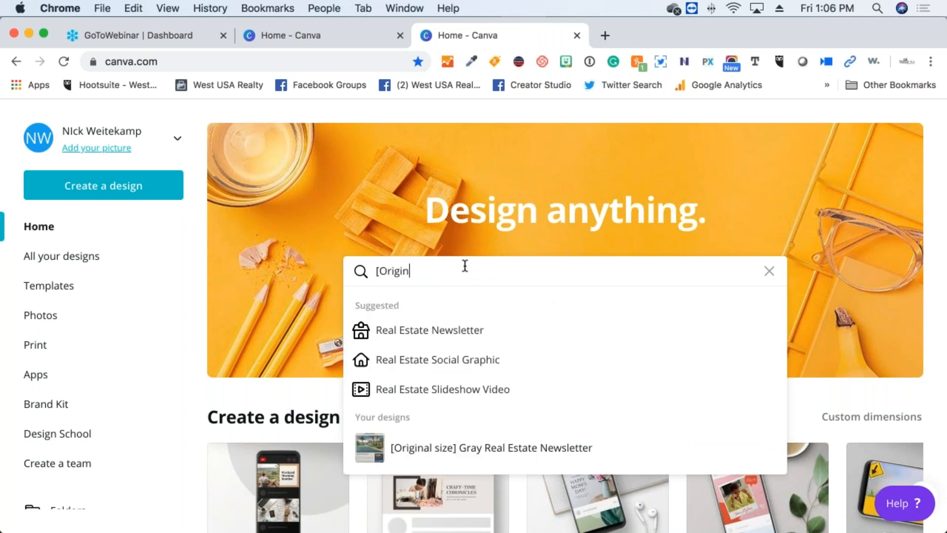
Search 'face' and review the Facebook Ad, Cover (820 × 312 px), Event Cover, Video and Story suggestions
text(face)
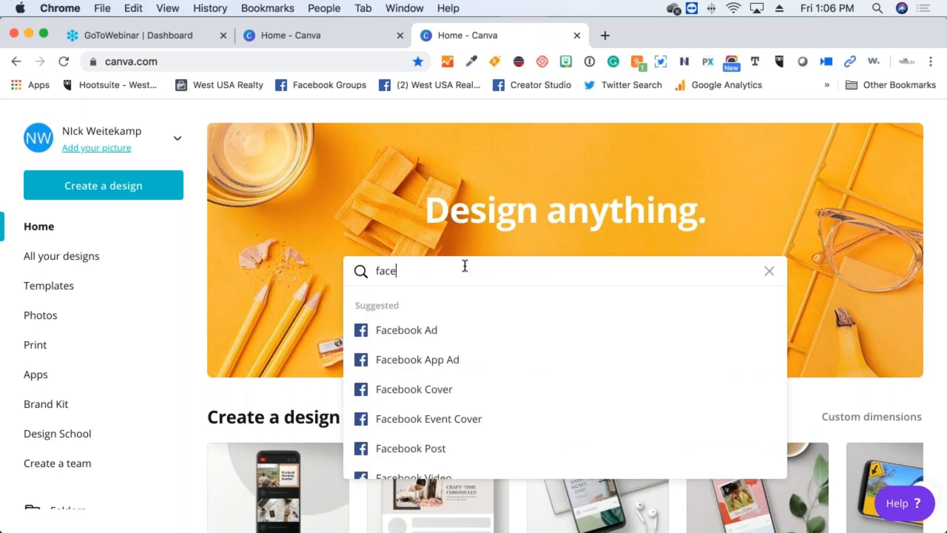
key(Down)
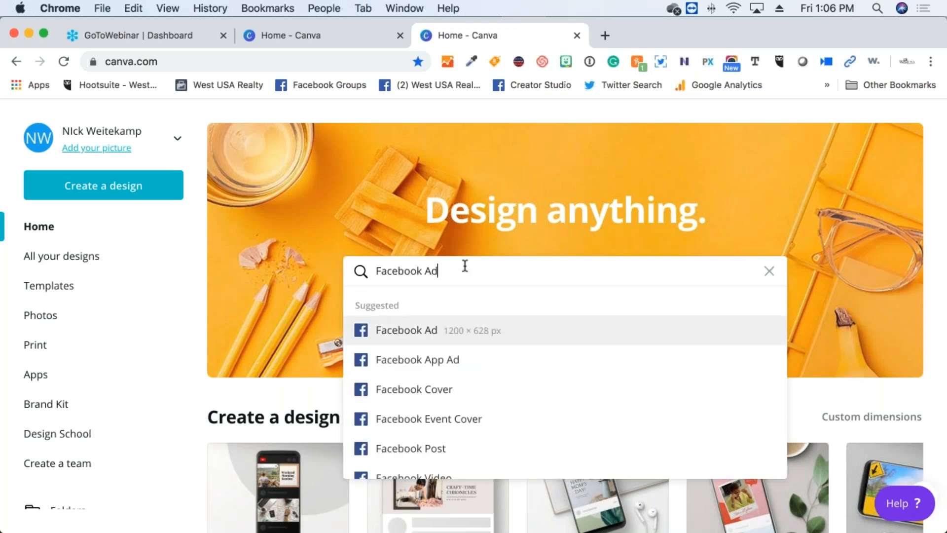
key(Down)
key(Down)
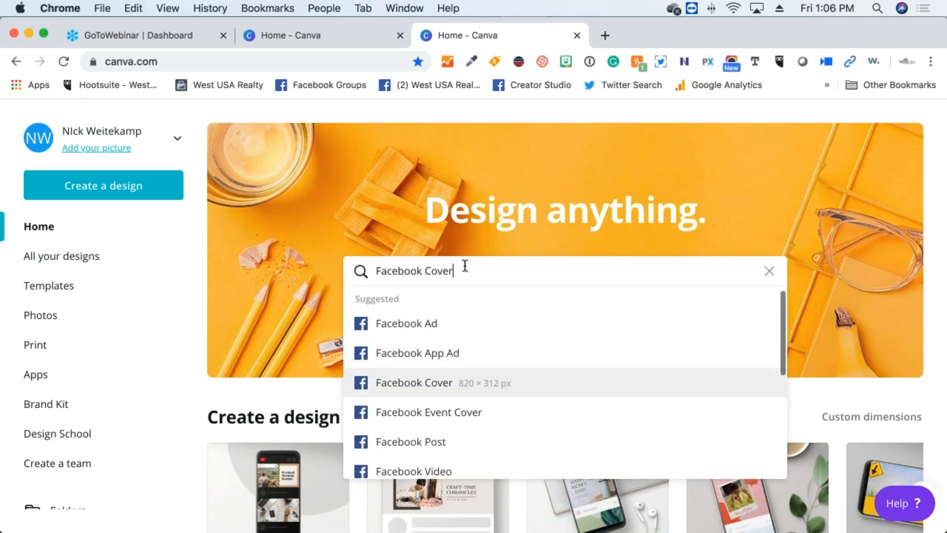
key(Up)
key(Up)
key(Down)
key(Down)
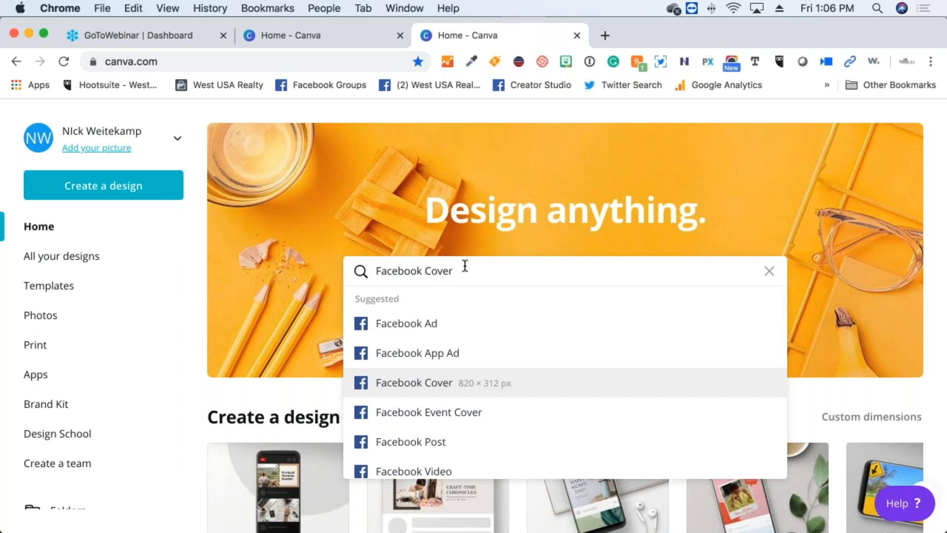
key(Down)
key(Down)
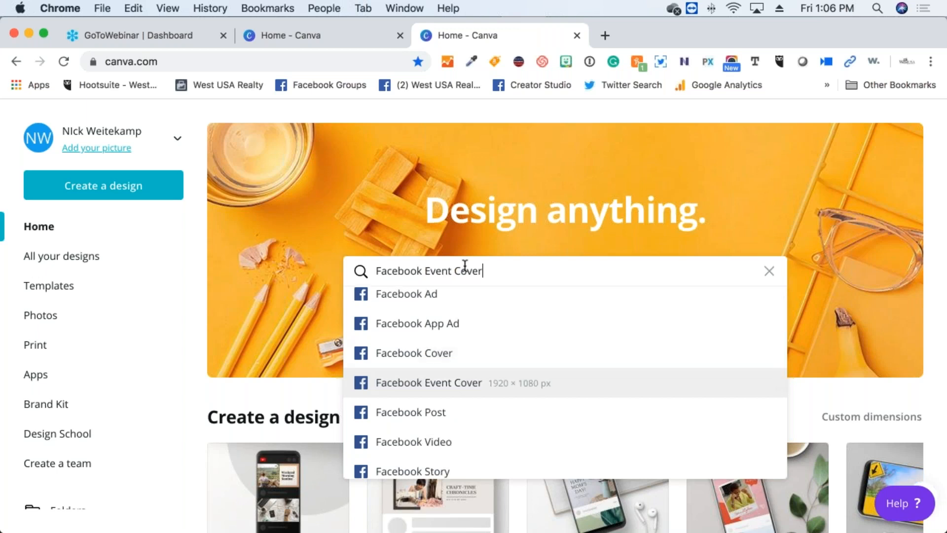
key(Down)
key(Down)
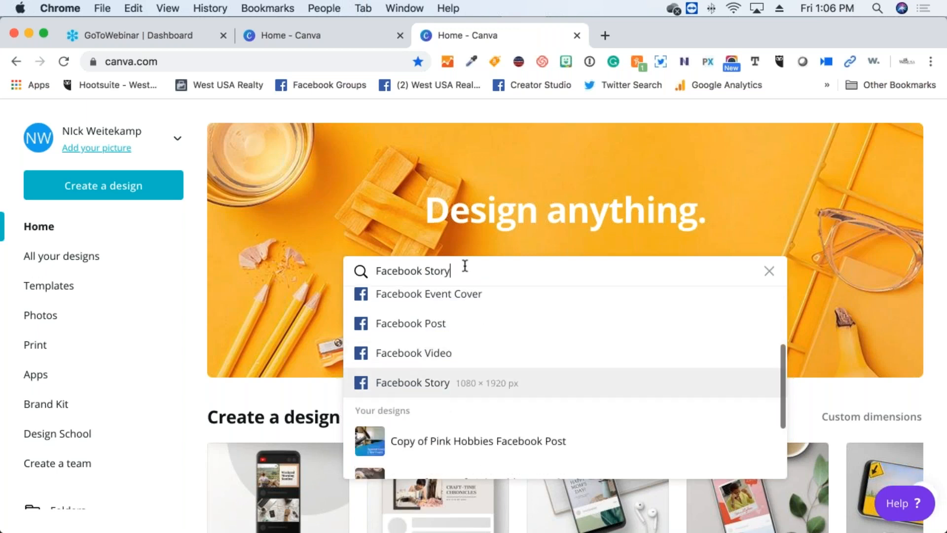
key(Up)
key(Up)
key(Up)
key(Up)
key(Up)
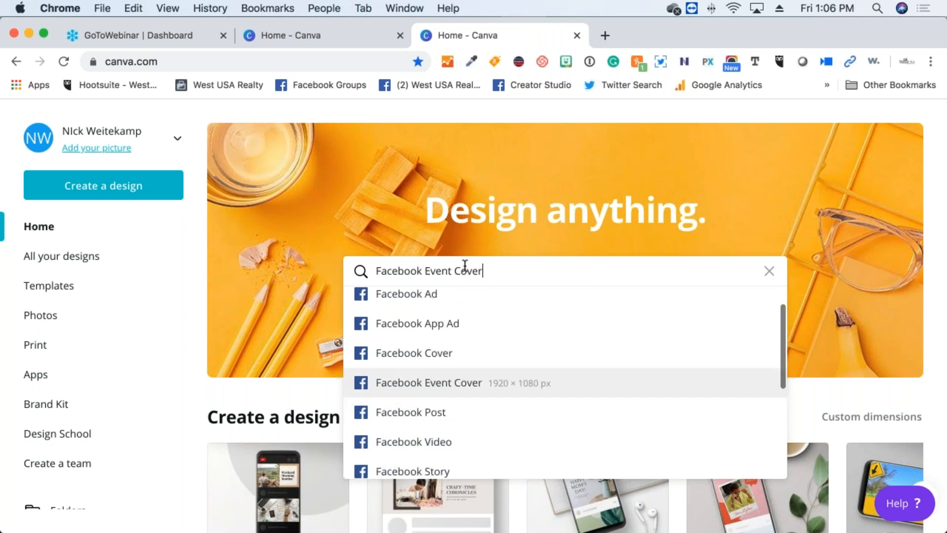
key(Up)
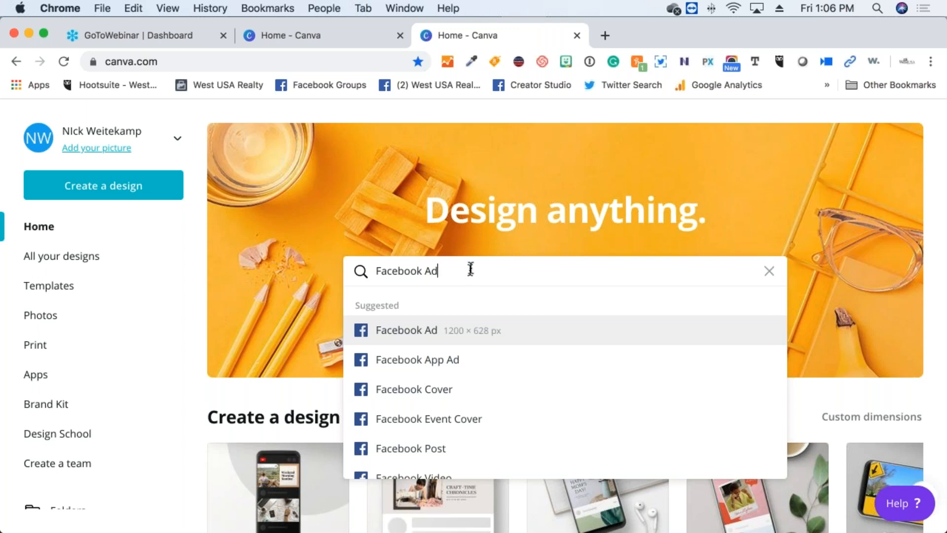
Erase the 'face' text so the design search field is empty
key(BackSpace)
key(BackSpace)
key(BackSpace)
key(BackSpace)
key(BackSpace)
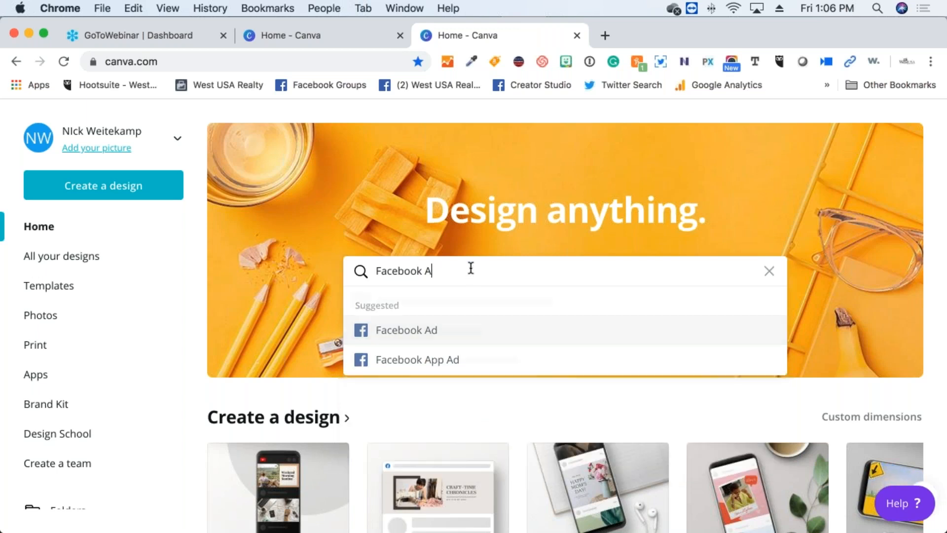
key(BackSpace)
key(BackSpace)
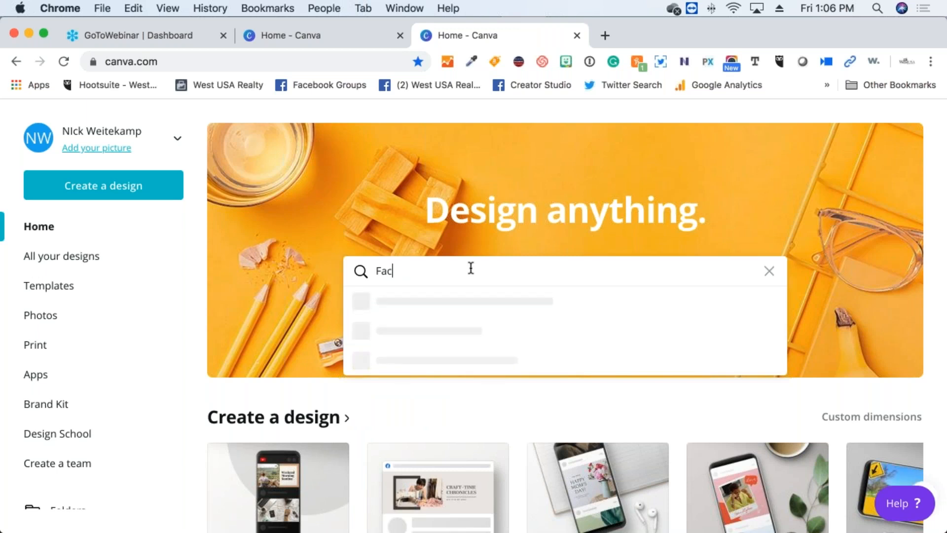
key(BackSpace)
key(BackSpace)
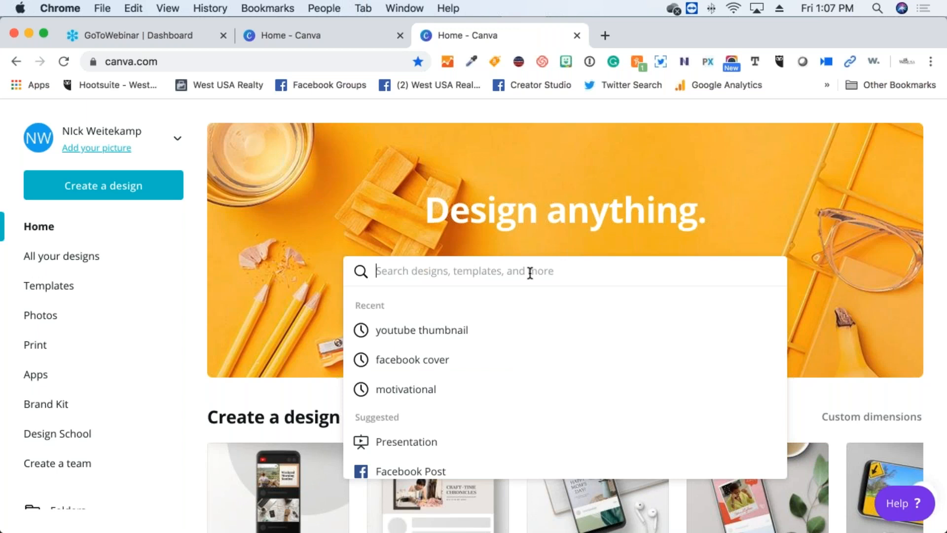
text(in)
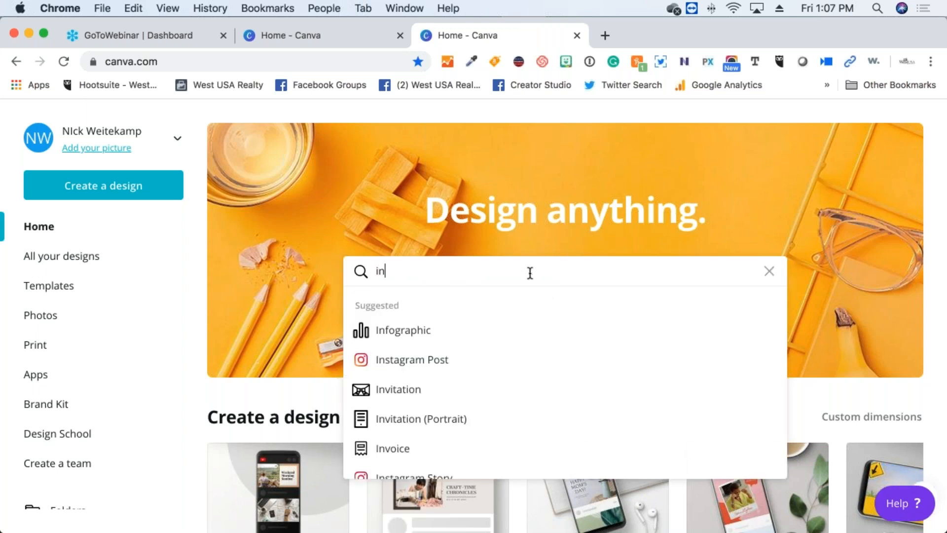
text(sta)
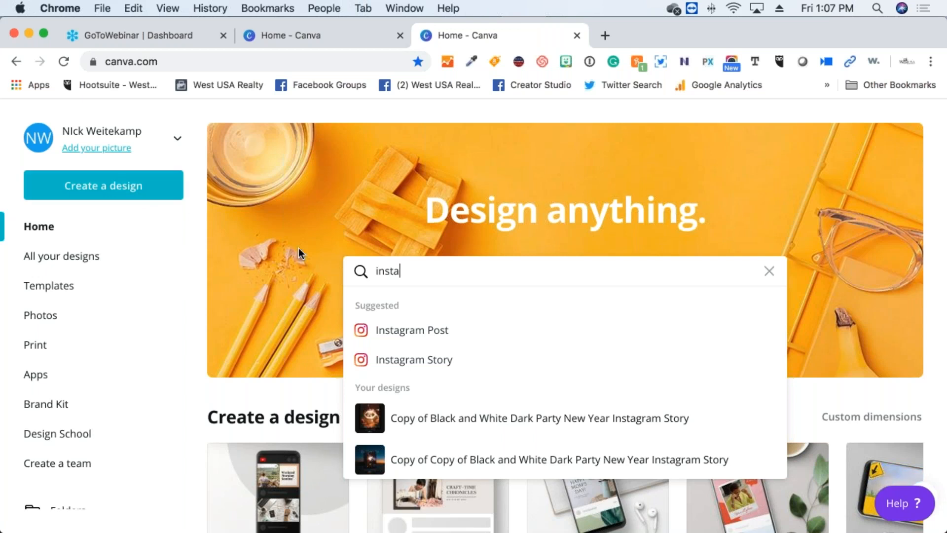
key(BackSpace)
key(BackSpace)
key(BackSpace)
key(BackSpace)
key(BackSpace)
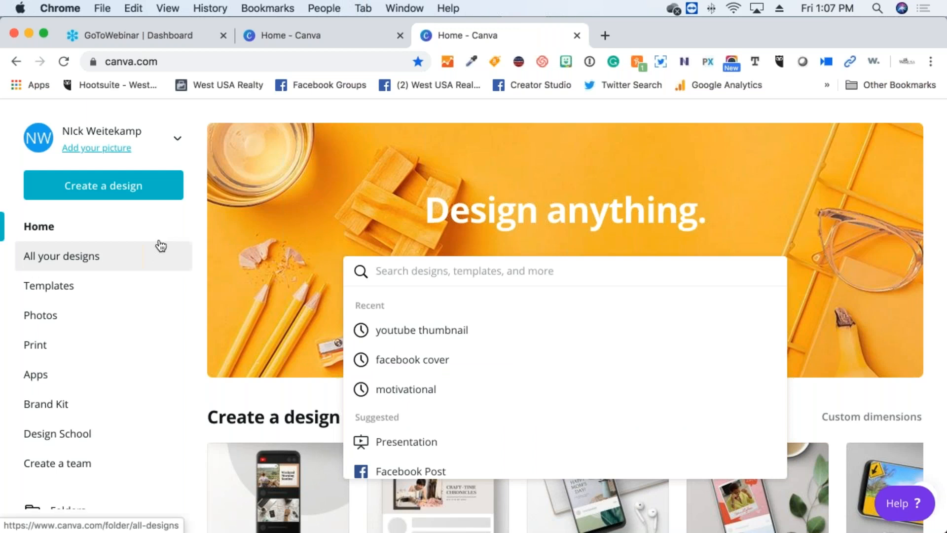
click(161, 189)
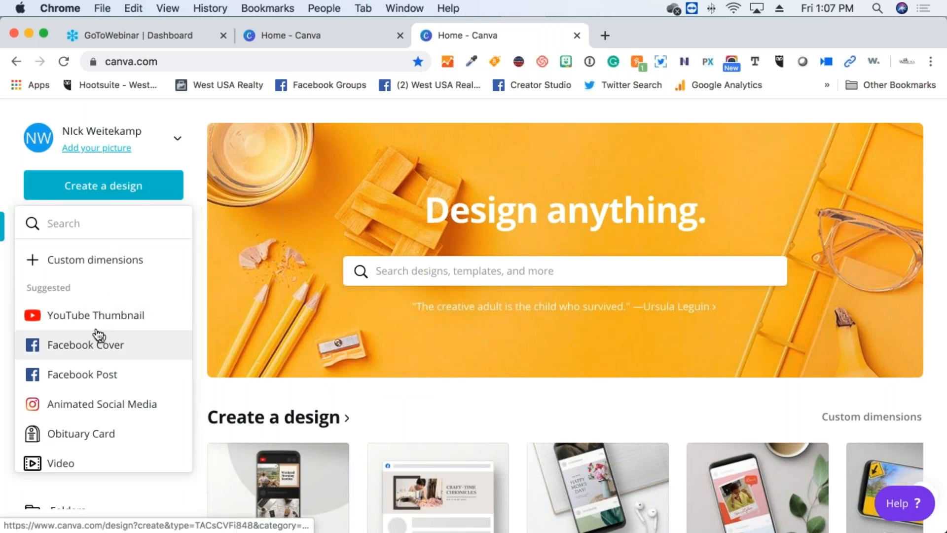
scroll(96, 336, down, 5)
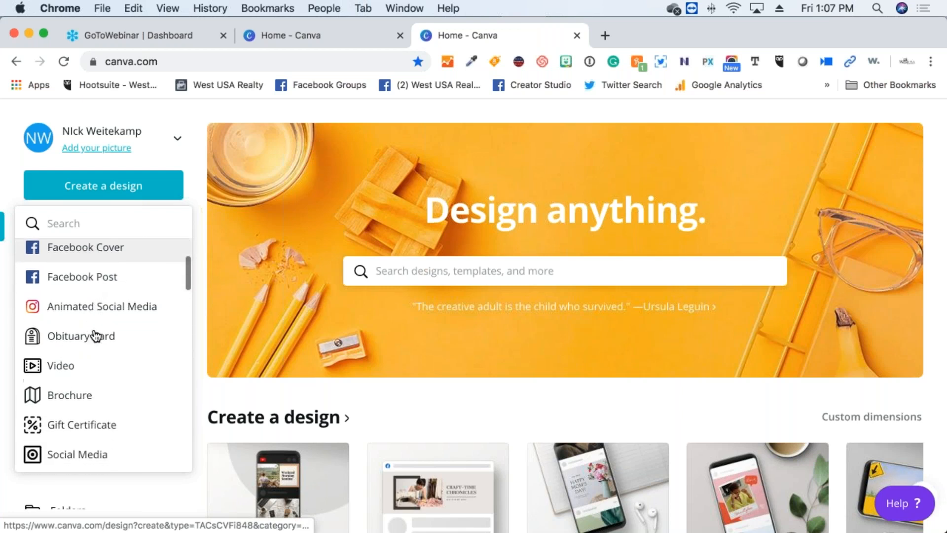
scroll(96, 336, up, 2)
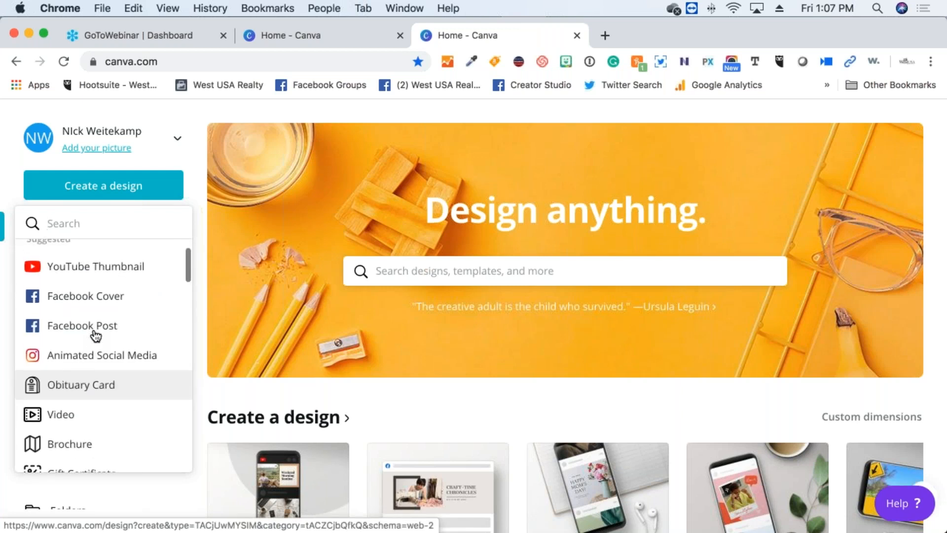
scroll(96, 335, down, 1)
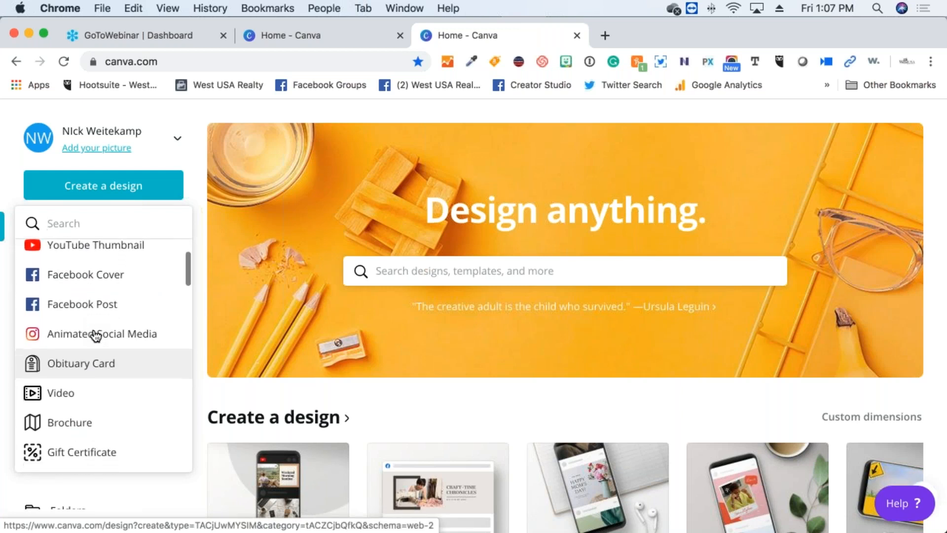
scroll(96, 336, down, 1)
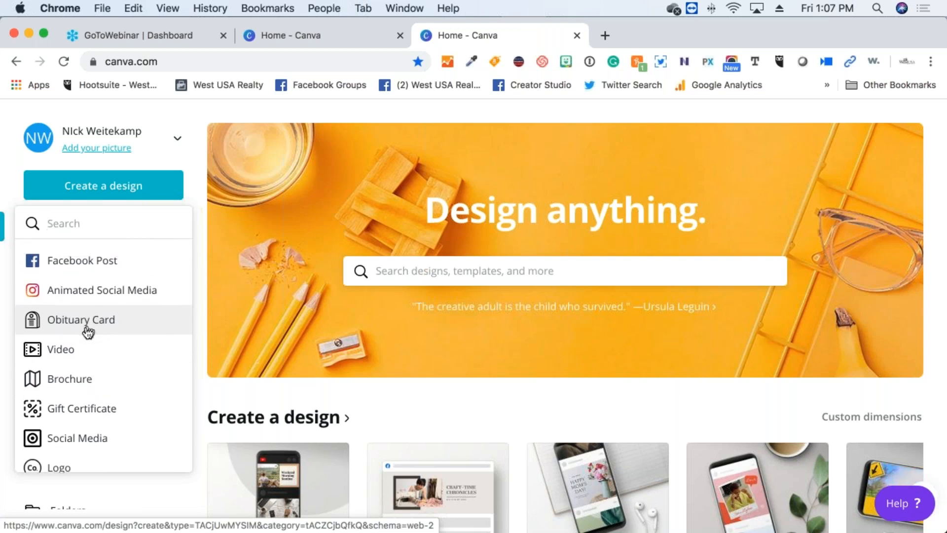
scroll(84, 336, down, 1)
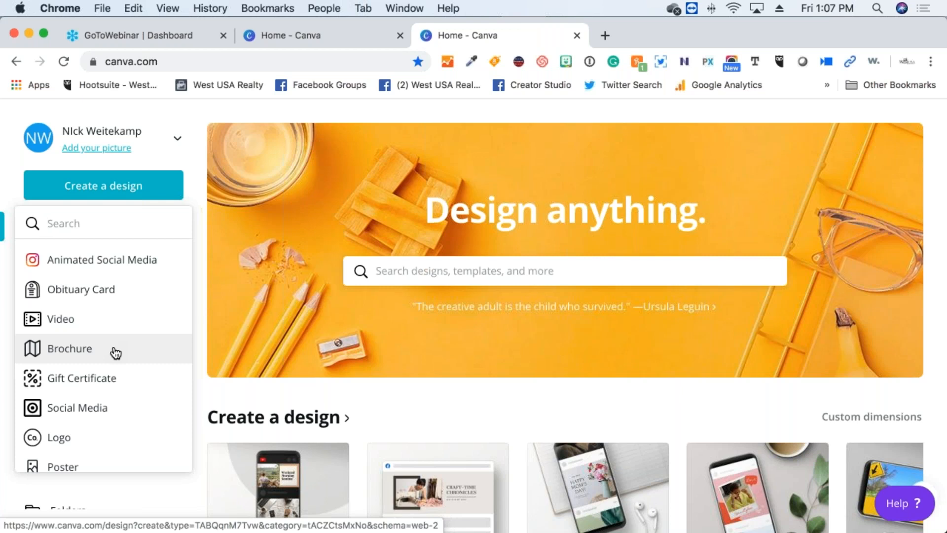
scroll(115, 352, down, 1)
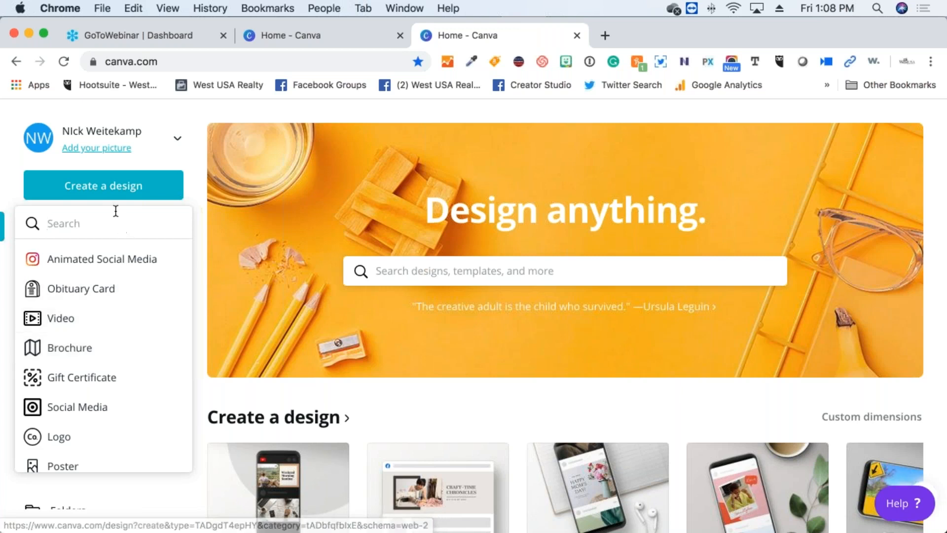
Dismiss the Create a design dropdown by clicking outside it
click(202, 180)
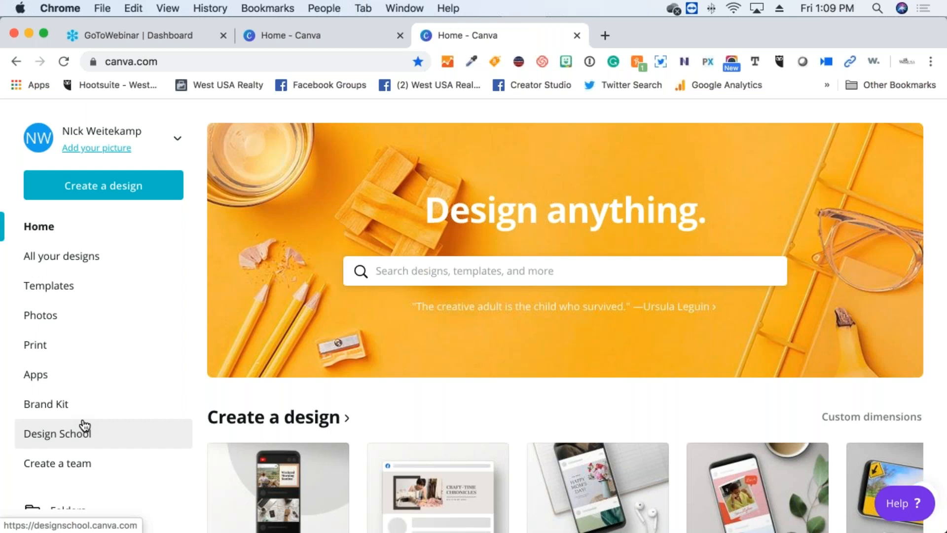
Scroll the home page down to the Create a design row showing YouTube Thumbnail and Facebook Cover
scroll(84, 425, down, 1)
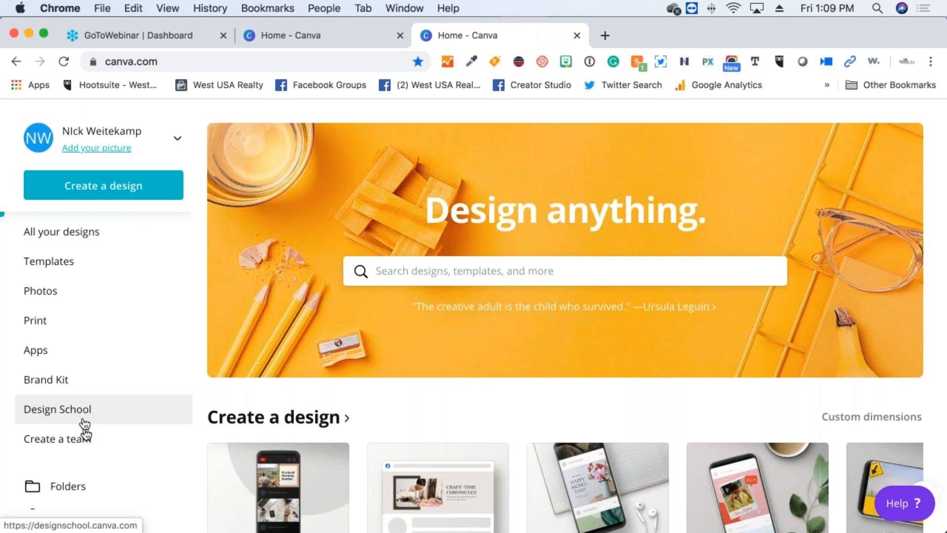
scroll(93, 434, down, 1)
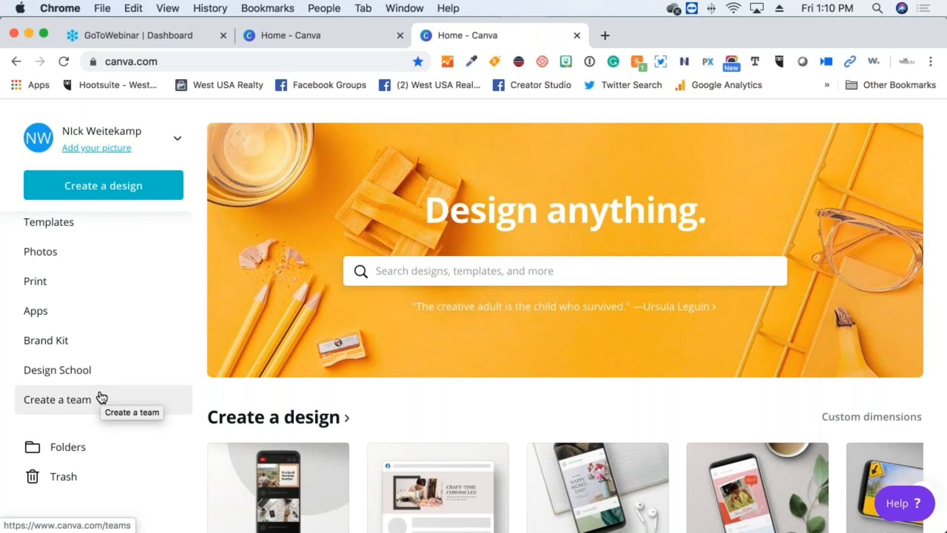
scroll(101, 396, up, 1)
scroll(102, 397, up, 2)
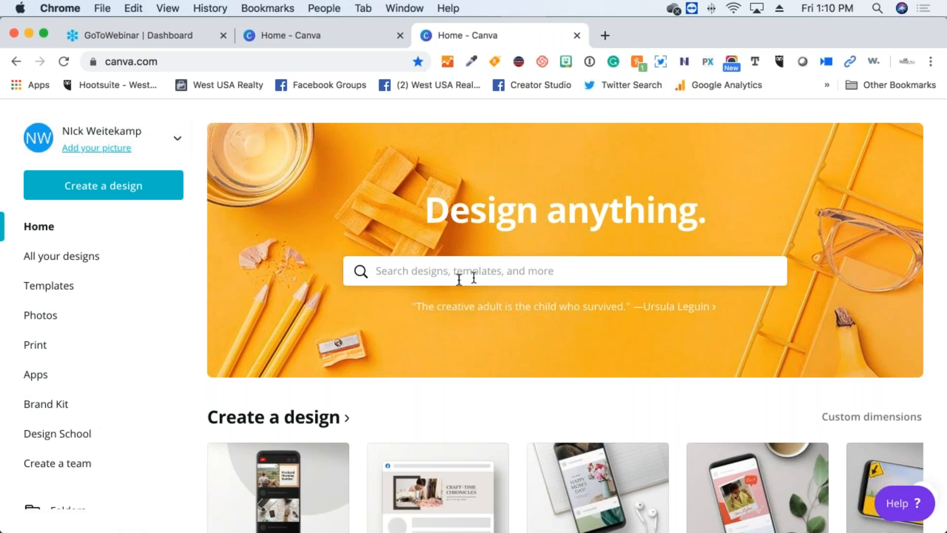
scroll(459, 278, down, 5)
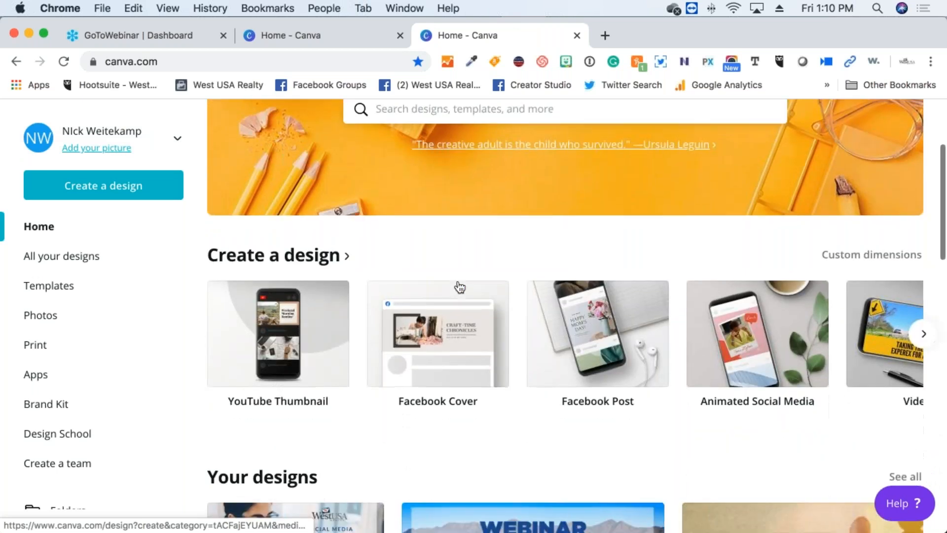
Scroll the Create a design carousel sideways until Brochure, Gift Certificate and Social Media appear
scroll(460, 287, down, 2)
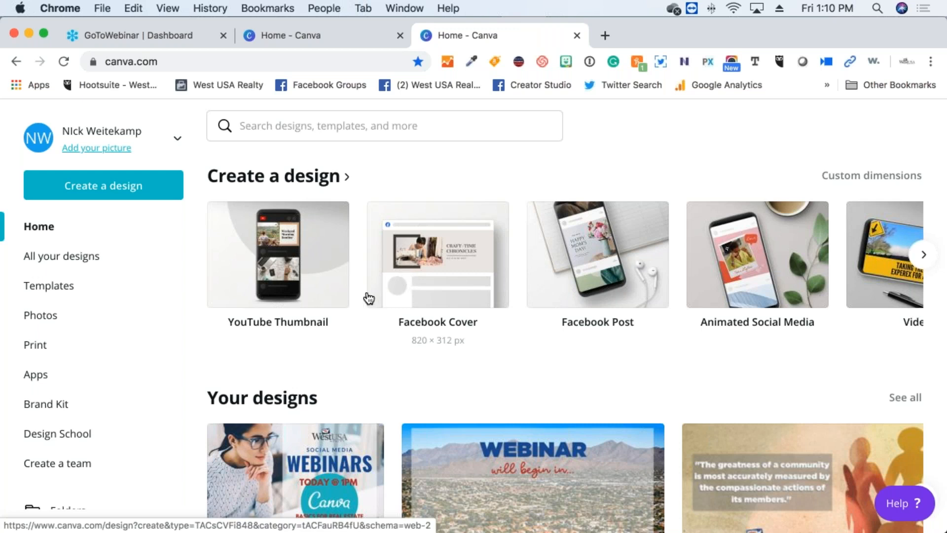
scroll(369, 298, right, 2)
scroll(397, 264, left, 2)
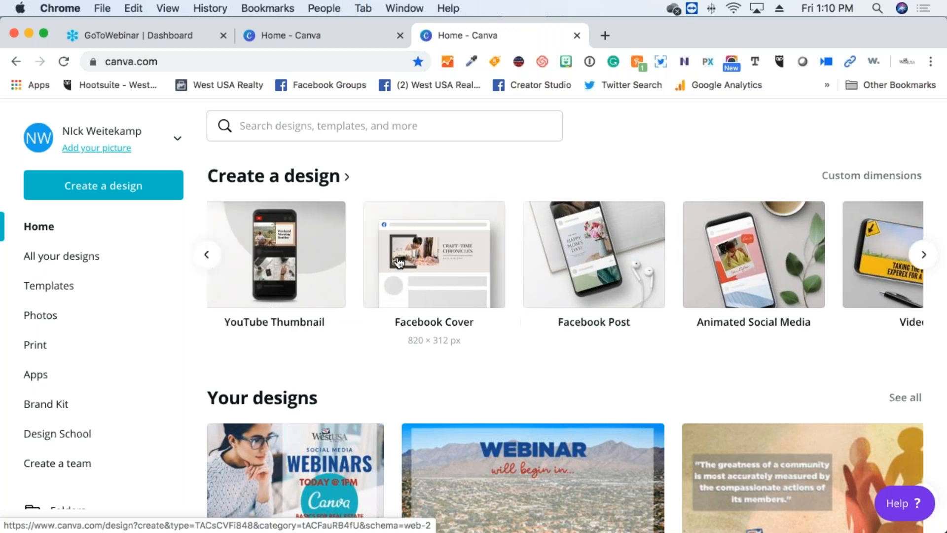
scroll(398, 262, right, 4)
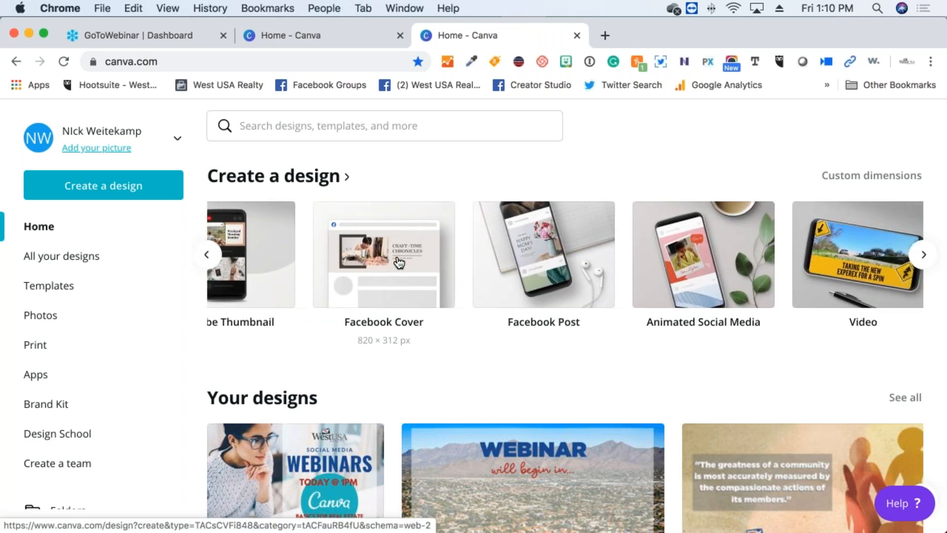
scroll(399, 262, right, 8)
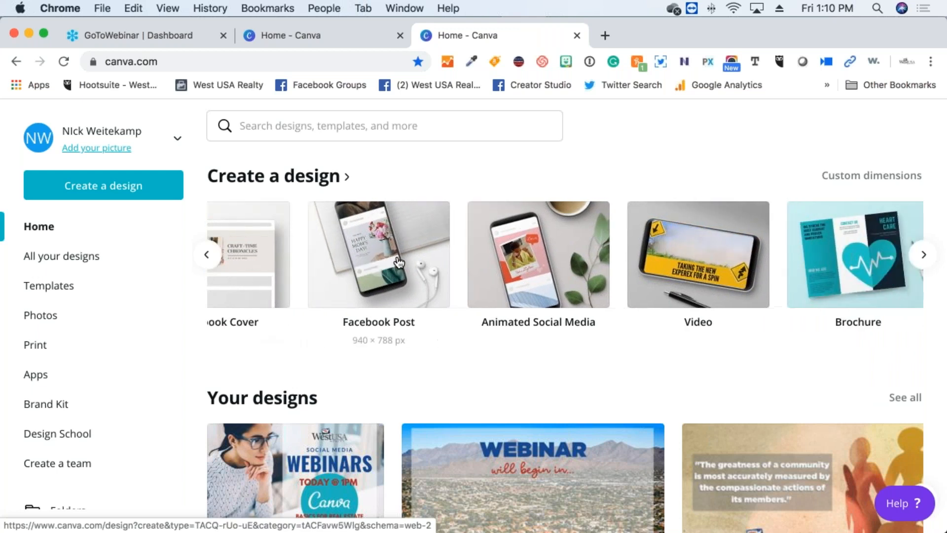
scroll(399, 262, right, 4)
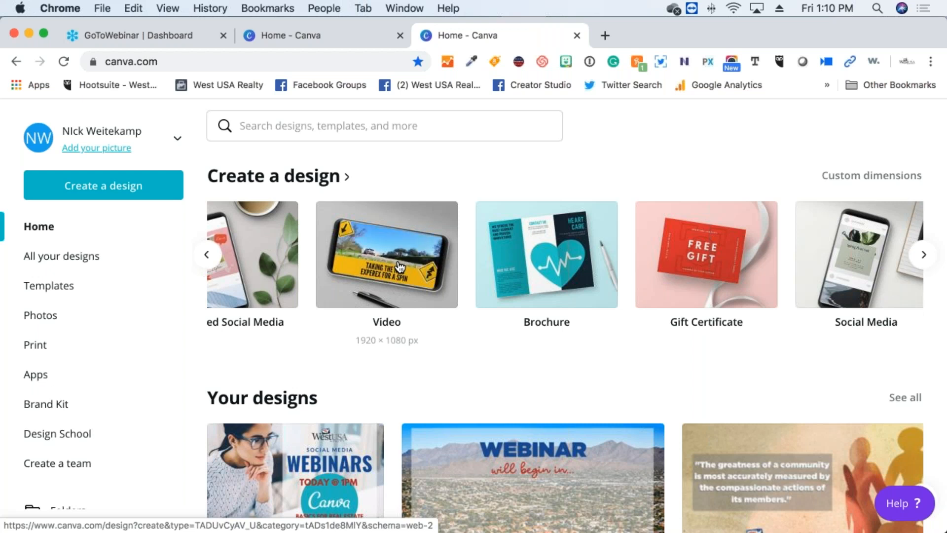
scroll(399, 267, right, 5)
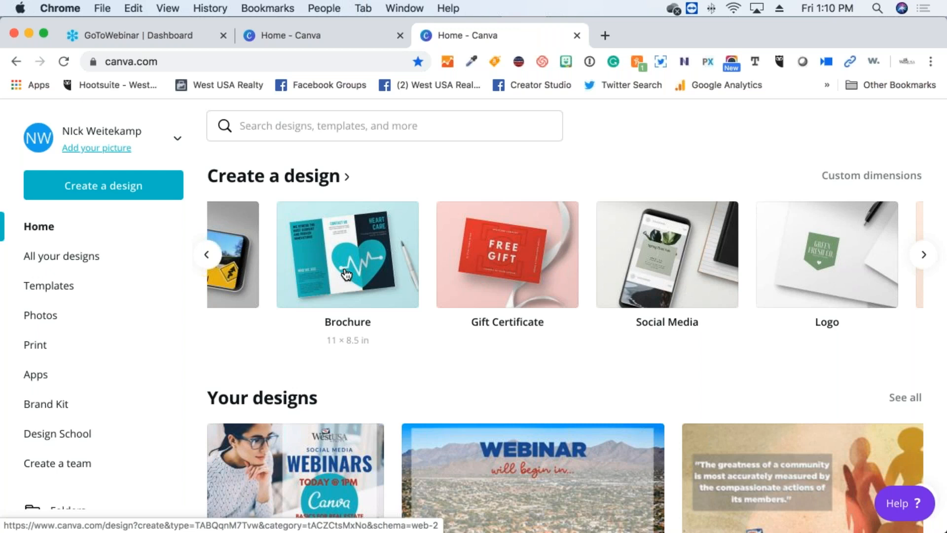
Scroll the carousel past Invitation, Certificate, Poster and Flyer to its end, then back to YouTube Thumbnail
scroll(335, 260, right, 2)
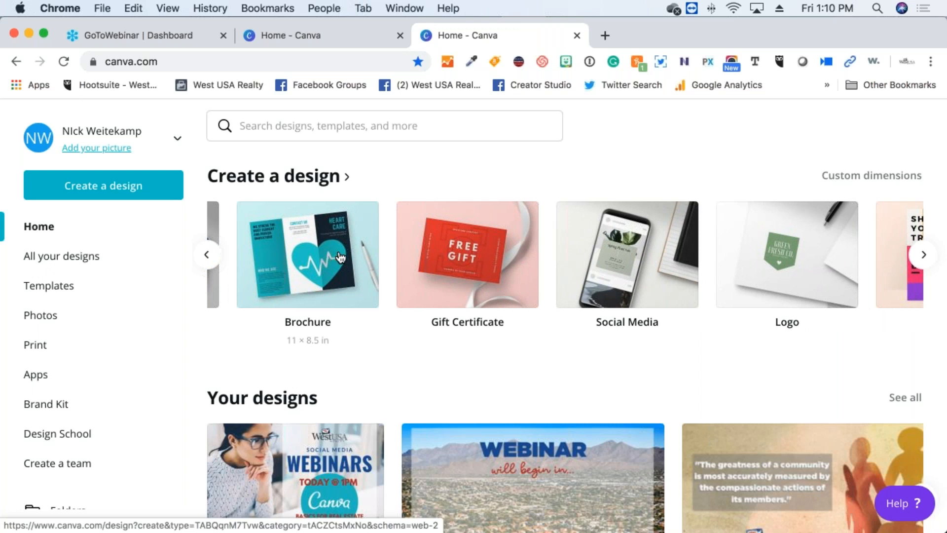
scroll(340, 257, right, 5)
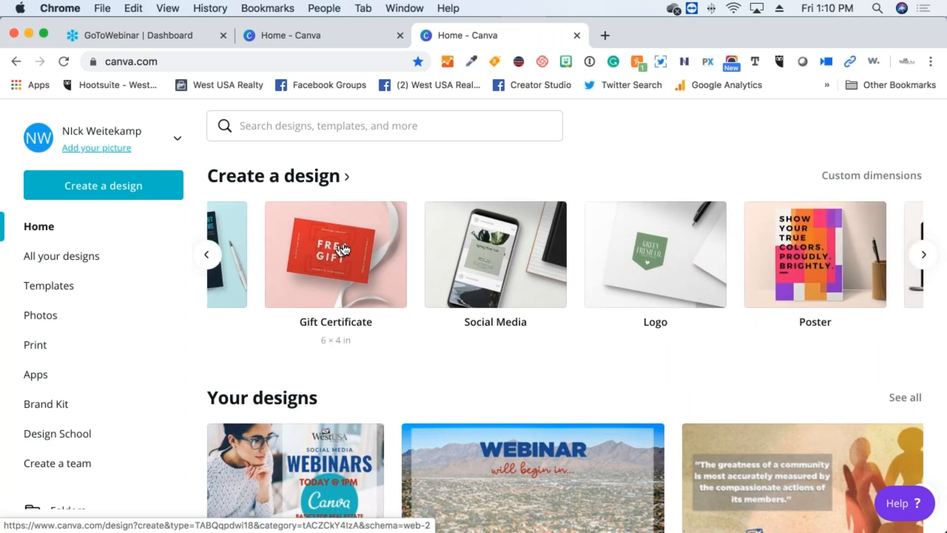
scroll(343, 250, right, 5)
scroll(346, 241, right, 3)
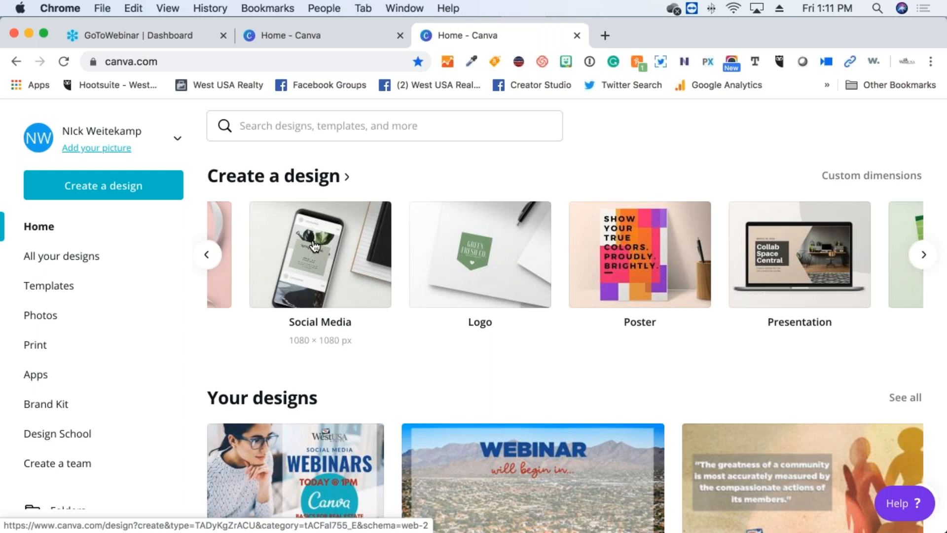
scroll(314, 245, right, 2)
scroll(314, 245, right, 2)
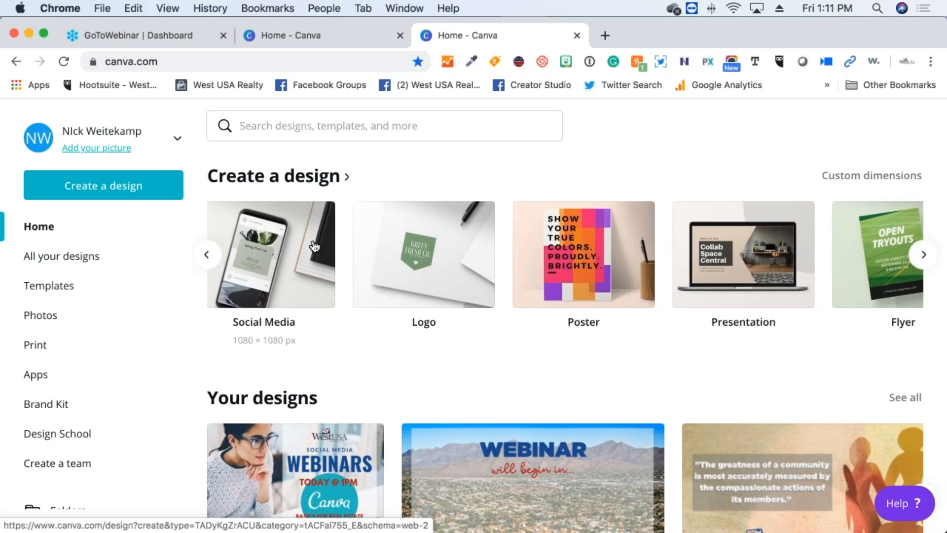
scroll(314, 245, right, 1)
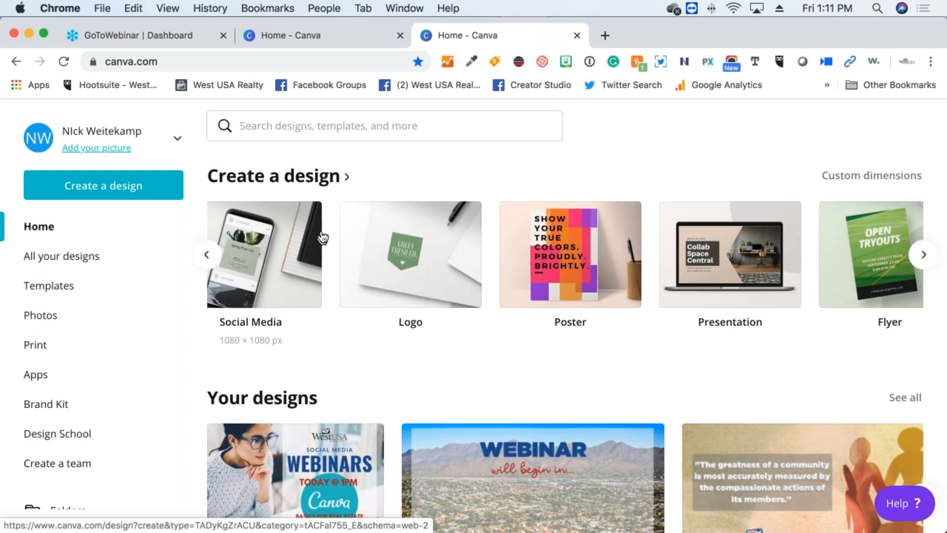
scroll(323, 238, right, 10)
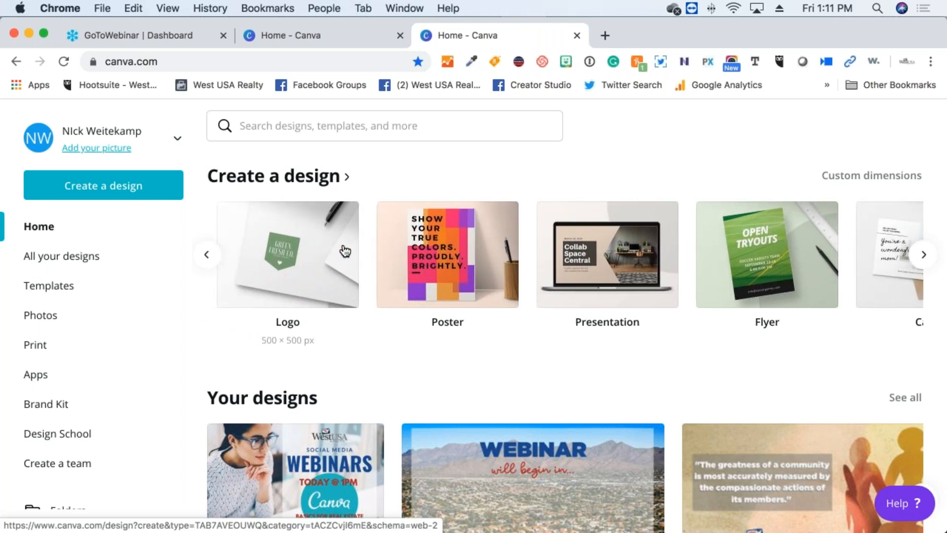
scroll(345, 252, right, 15)
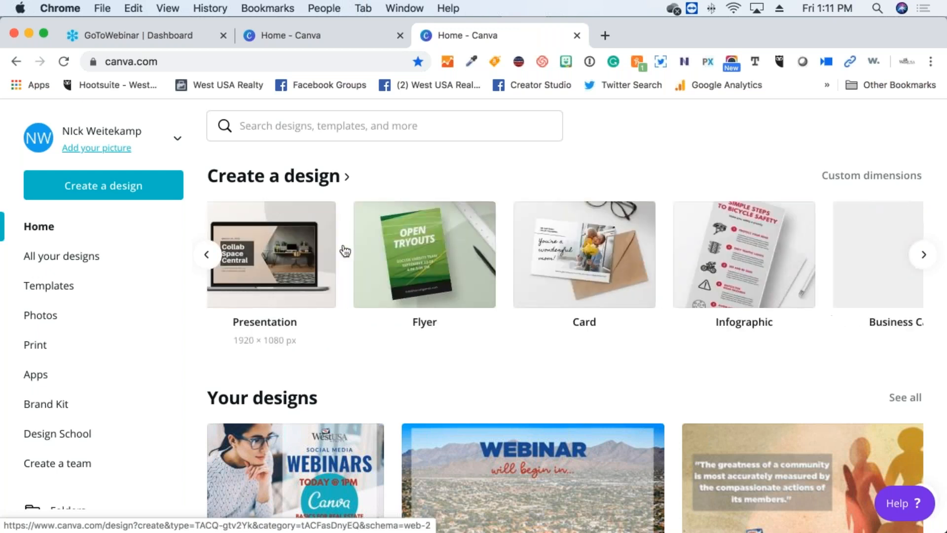
scroll(345, 251, right, 7)
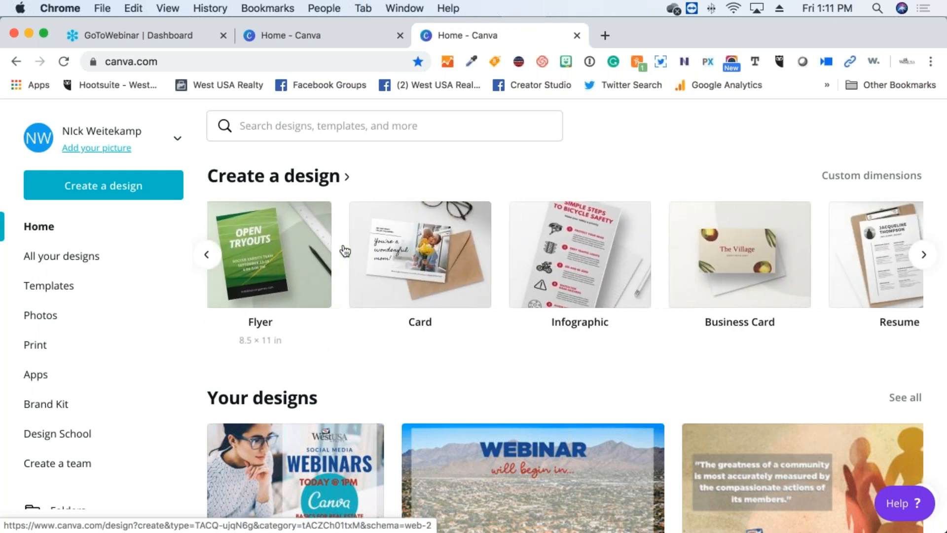
scroll(345, 252, right, 12)
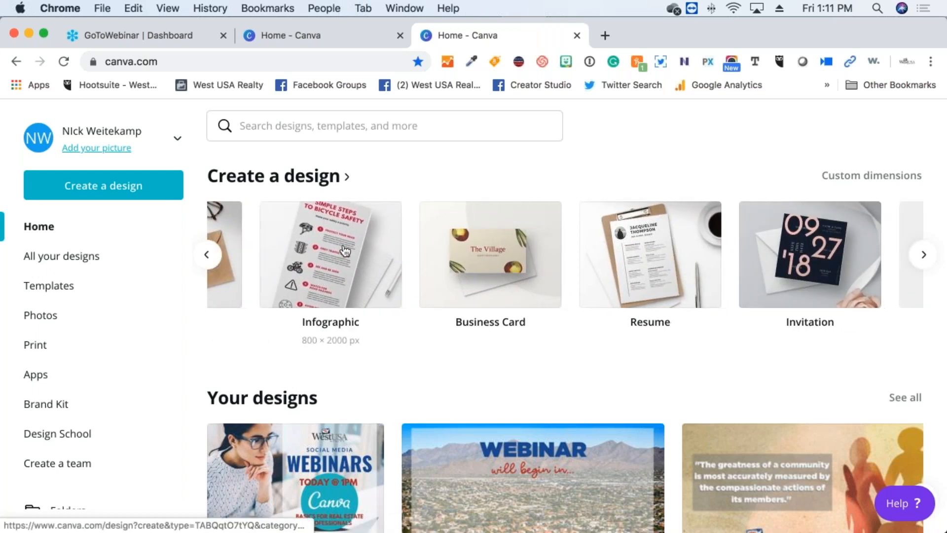
scroll(345, 252, right, 12)
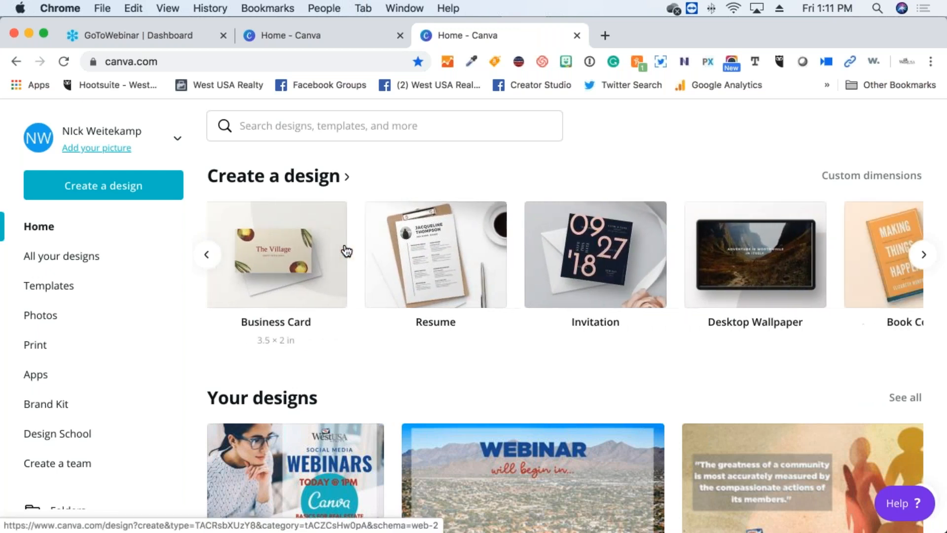
scroll(347, 251, right, 8)
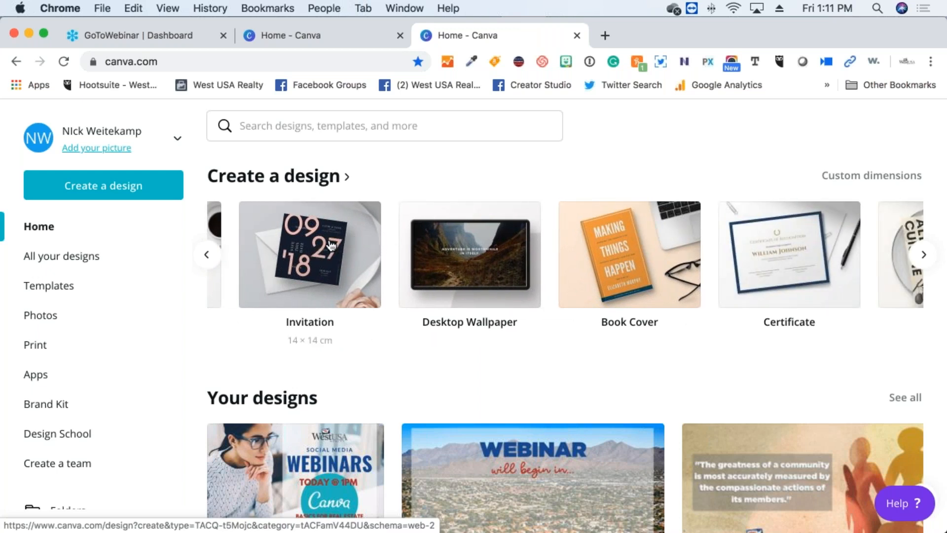
scroll(331, 245, left, 15)
scroll(330, 246, left, 15)
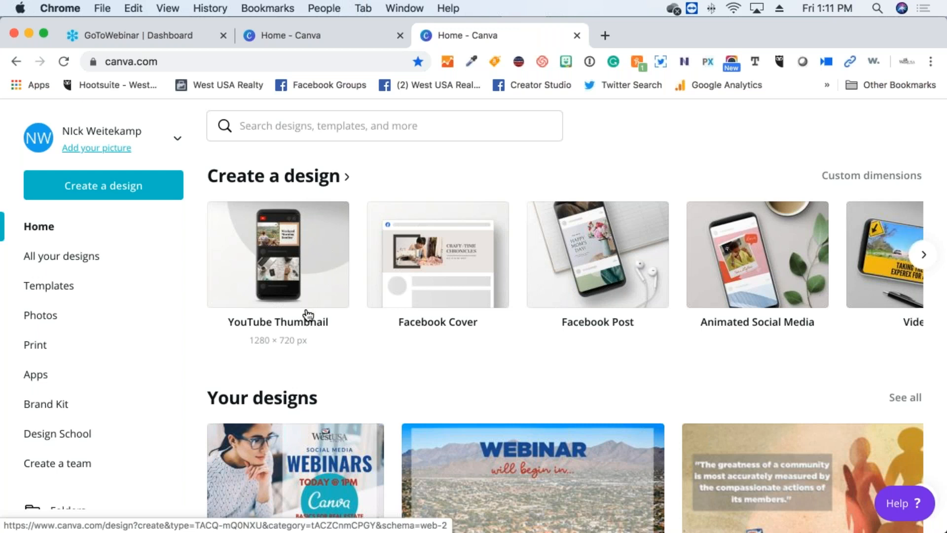
Scroll down past Your designs to the Instagram Posts templates above Facebook Posts
scroll(307, 313, down, 2)
scroll(308, 315, down, 3)
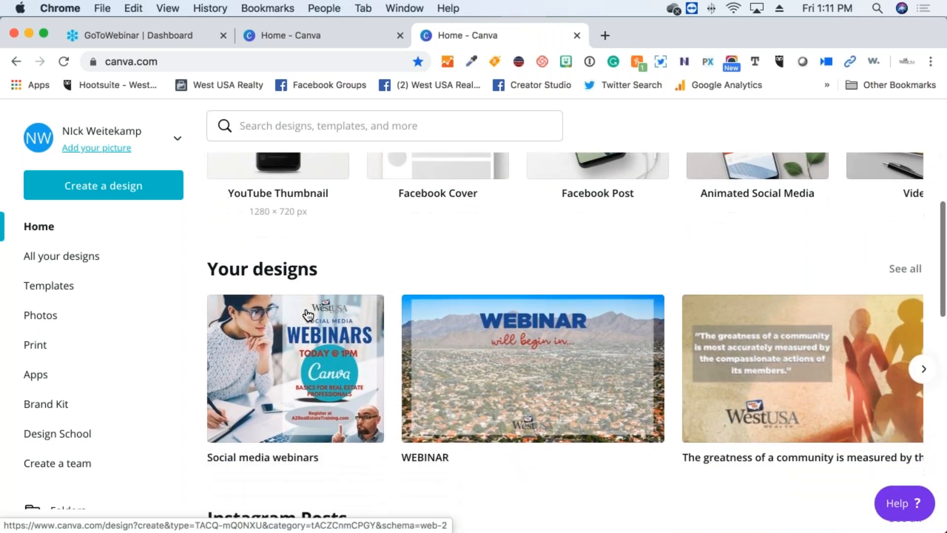
scroll(308, 316, down, 3)
scroll(533, 319, right, 2)
scroll(532, 319, left, 2)
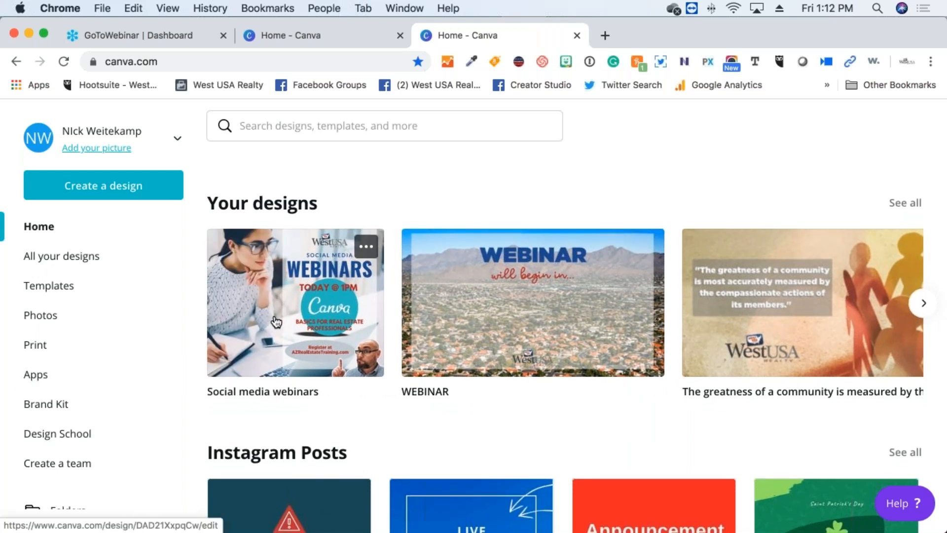
scroll(276, 322, down, 5)
scroll(276, 322, up, 4)
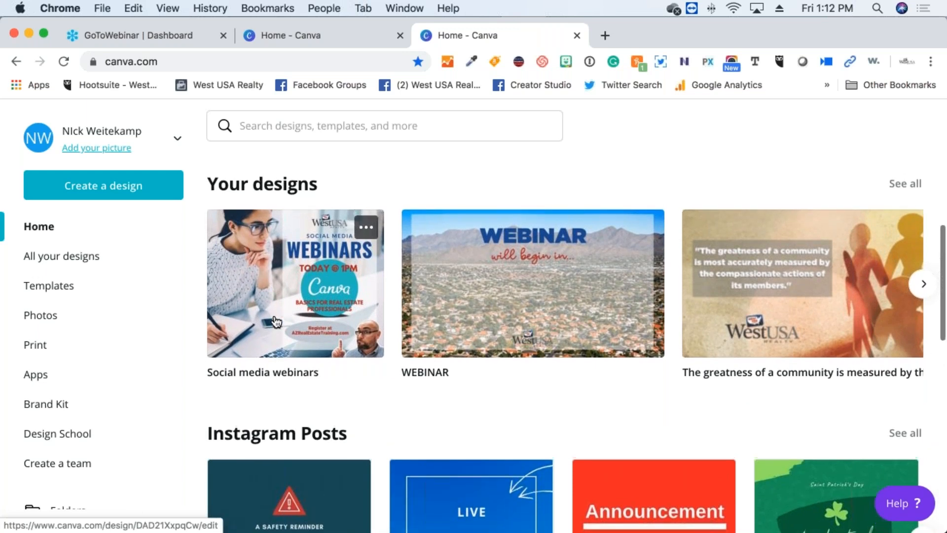
scroll(276, 322, down, 7)
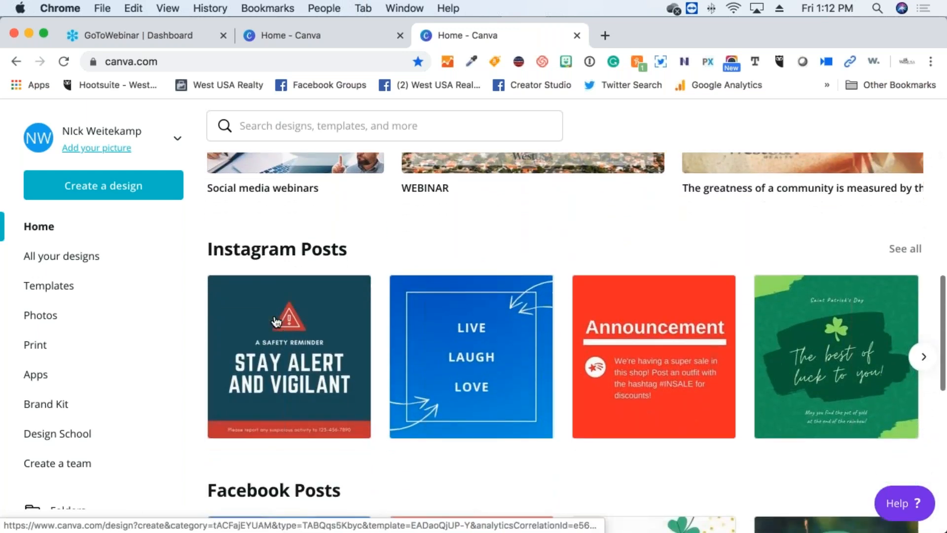
scroll(276, 322, down, 2)
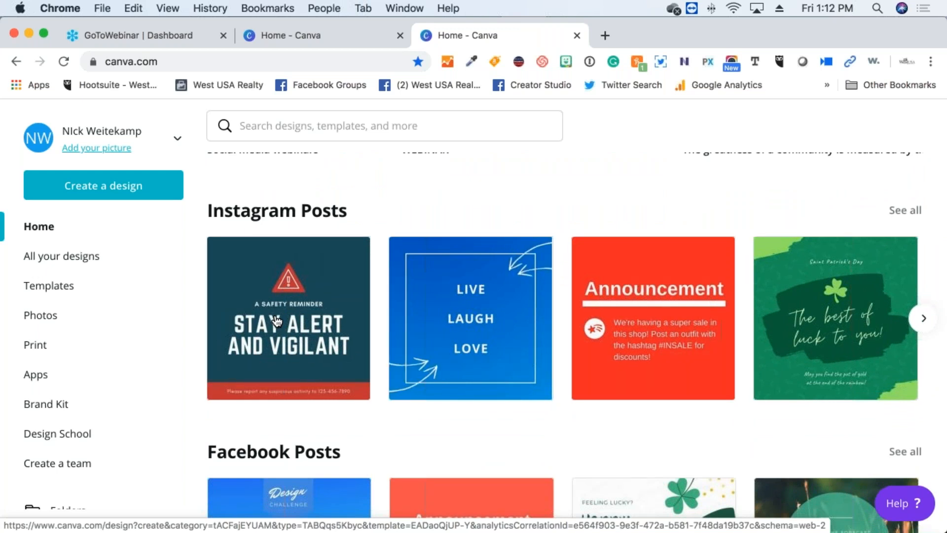
scroll(276, 321, right, 10)
scroll(276, 318, right, 3)
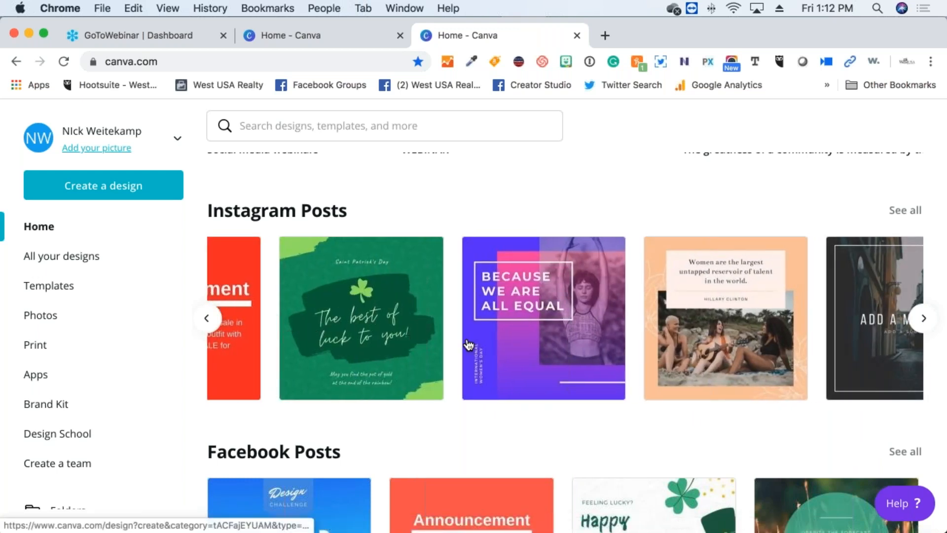
scroll(469, 345, right, 5)
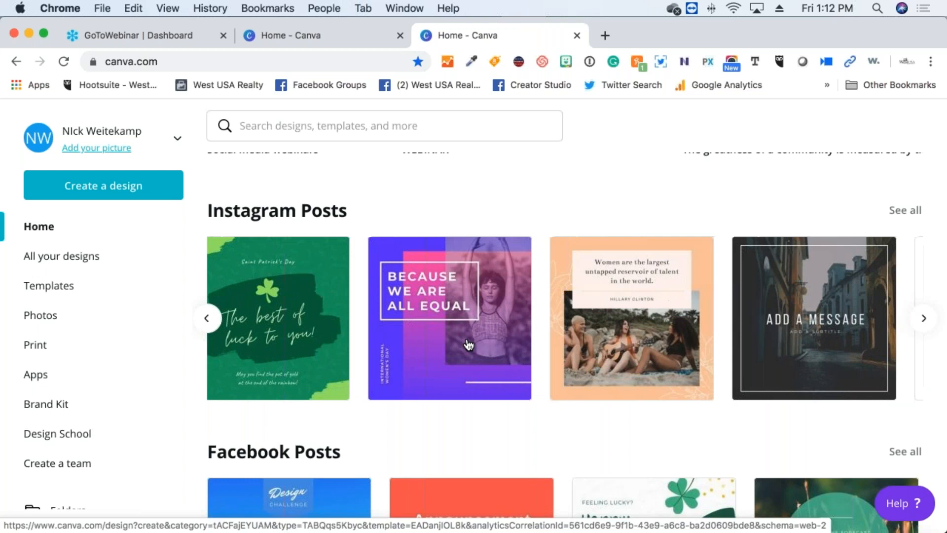
scroll(469, 346, left, 3)
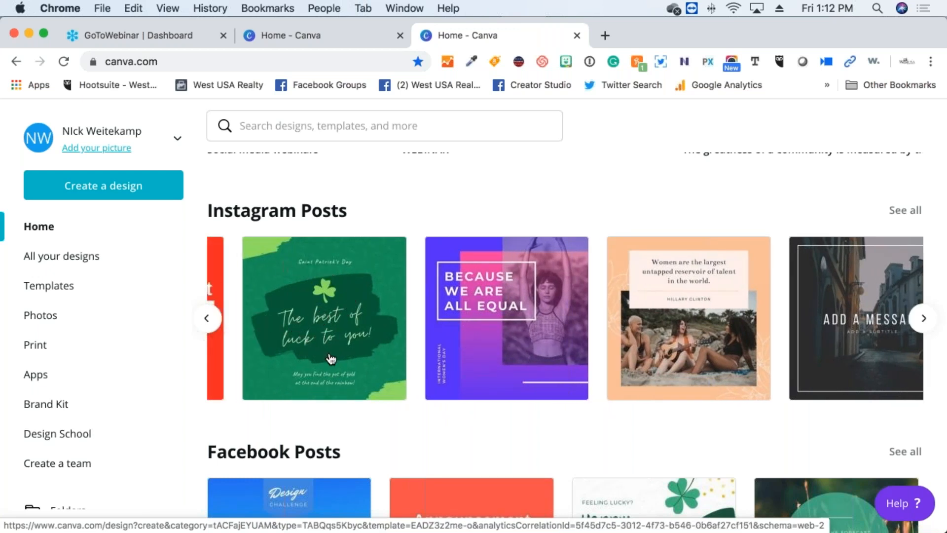
scroll(345, 329, right, 8)
scroll(345, 329, right, 20)
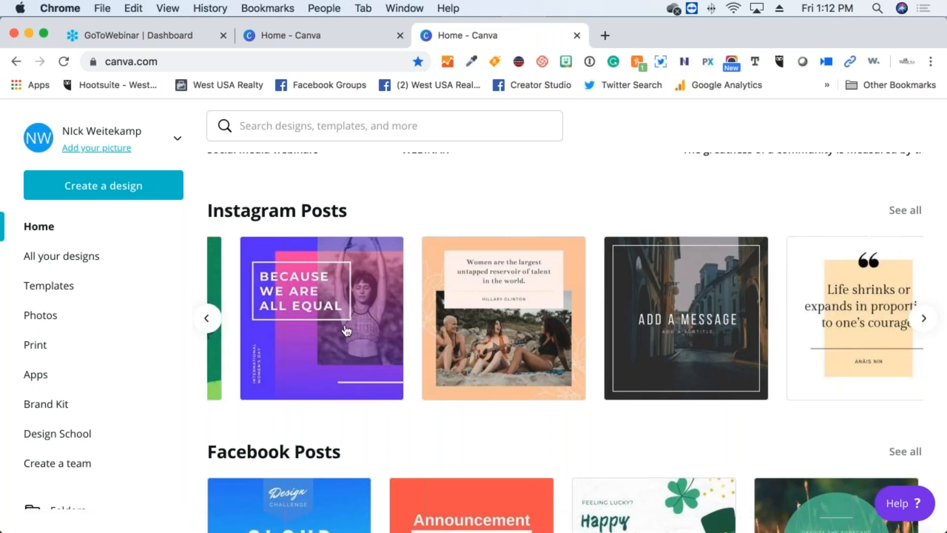
scroll(347, 331, right, 6)
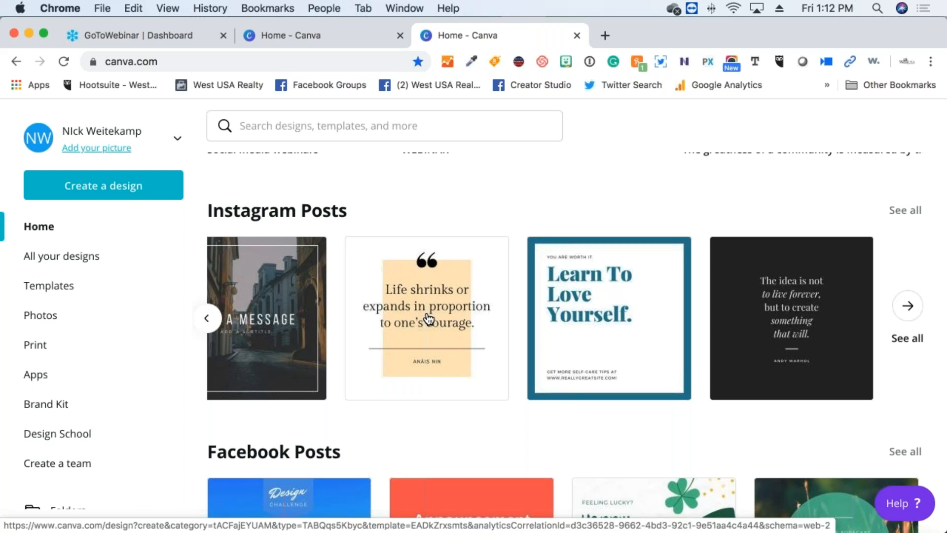
scroll(428, 319, down, 3)
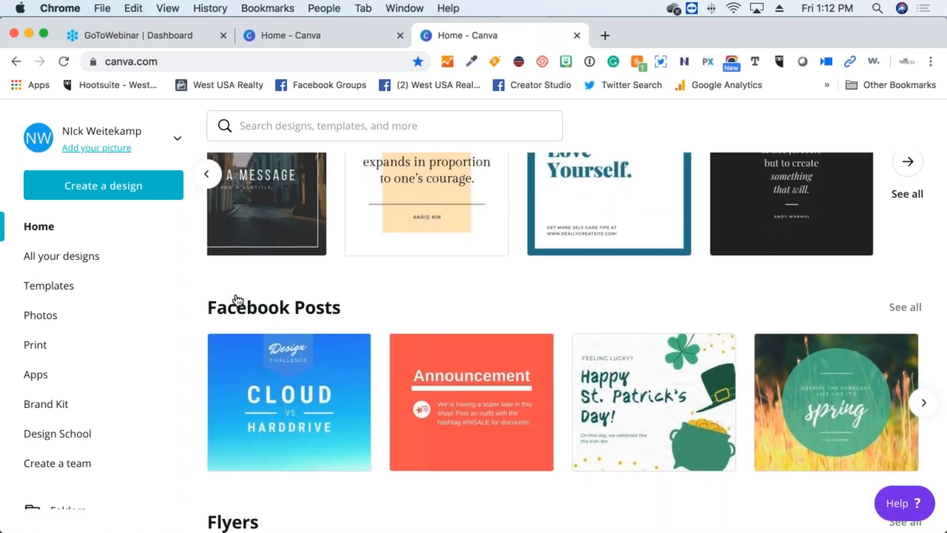
scroll(234, 298, down, 4)
scroll(237, 299, down, 7)
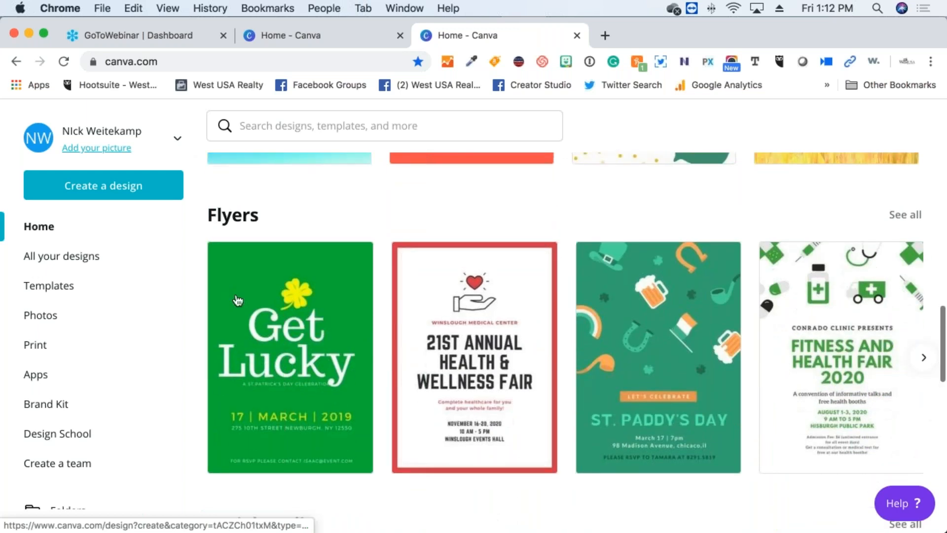
scroll(237, 300, down, 2)
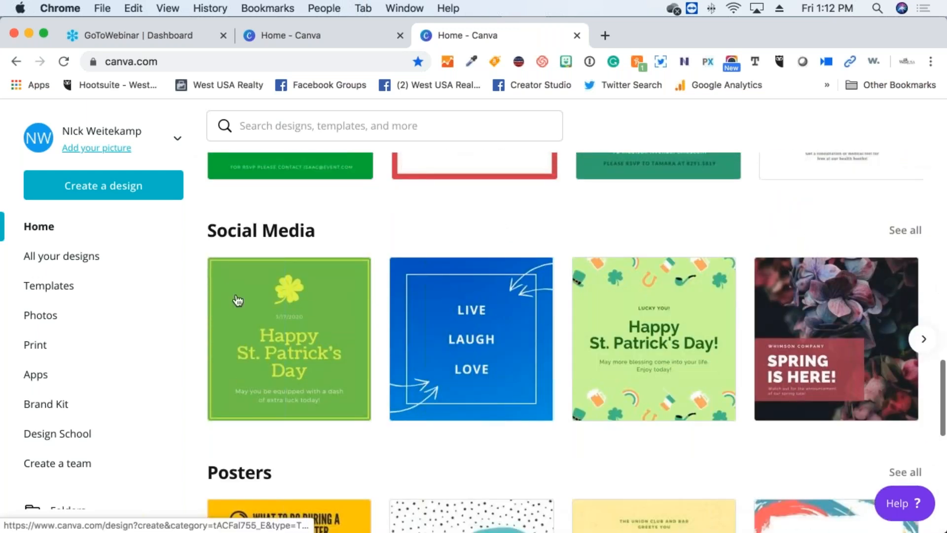
scroll(381, 344, down, 2)
scroll(380, 345, down, 3)
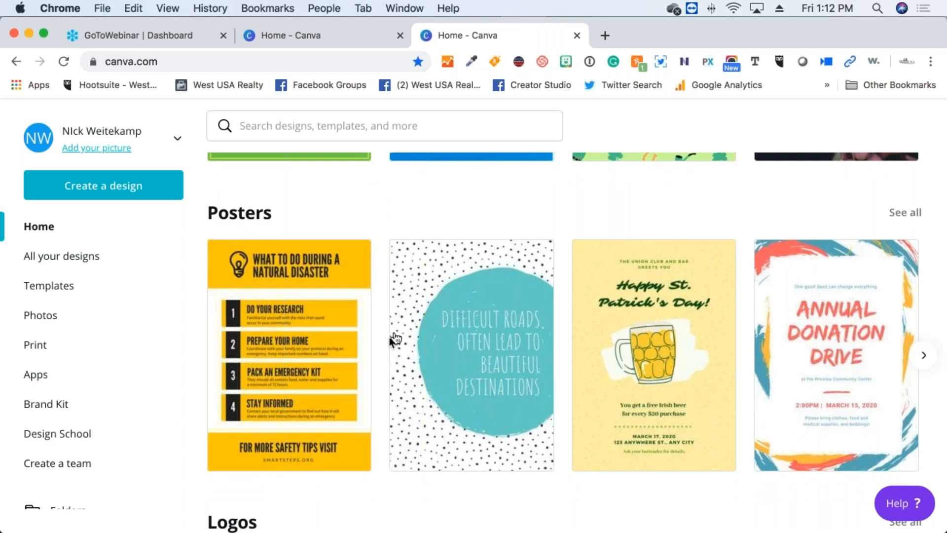
scroll(412, 328, right, 5)
scroll(413, 327, right, 5)
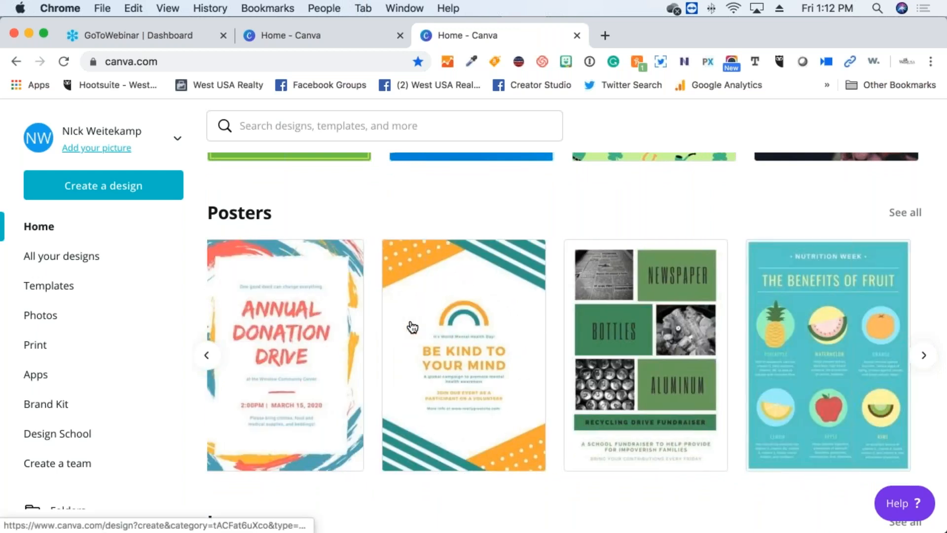
scroll(412, 328, right, 3)
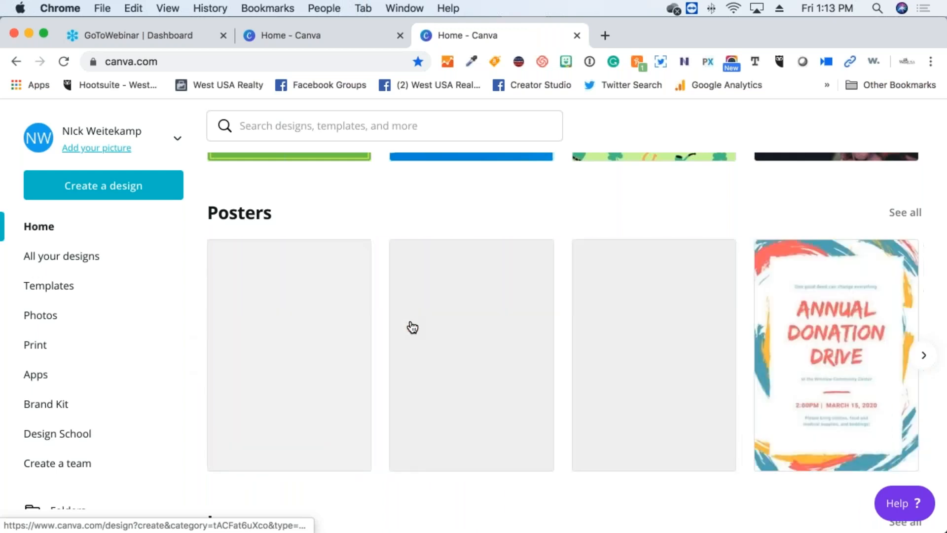
scroll(412, 327, down, 6)
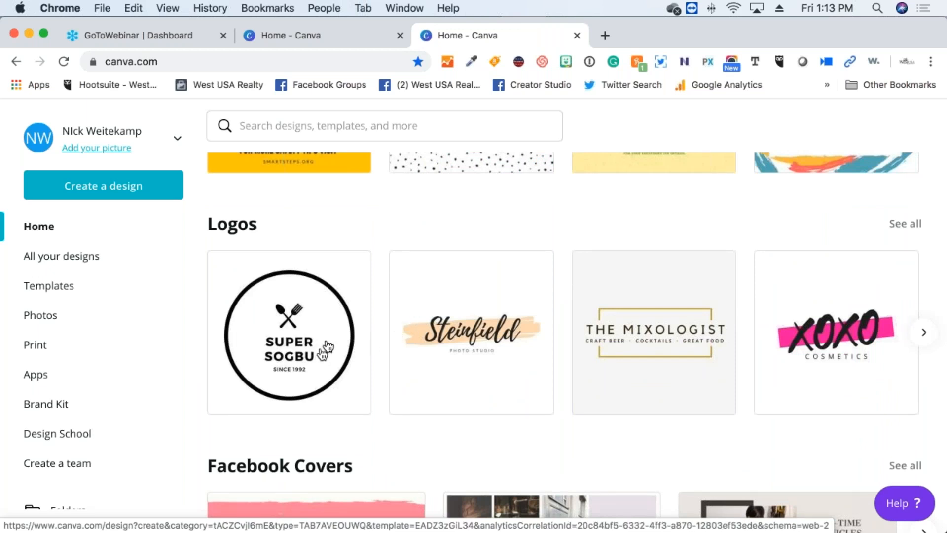
scroll(329, 340, right, 2)
scroll(329, 341, right, 2)
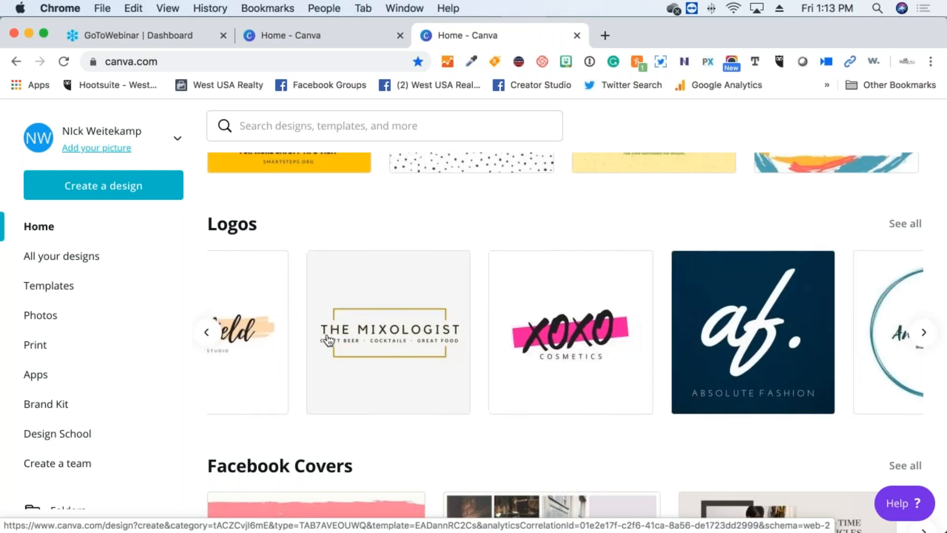
scroll(327, 338, left, 4)
scroll(327, 338, down, 5)
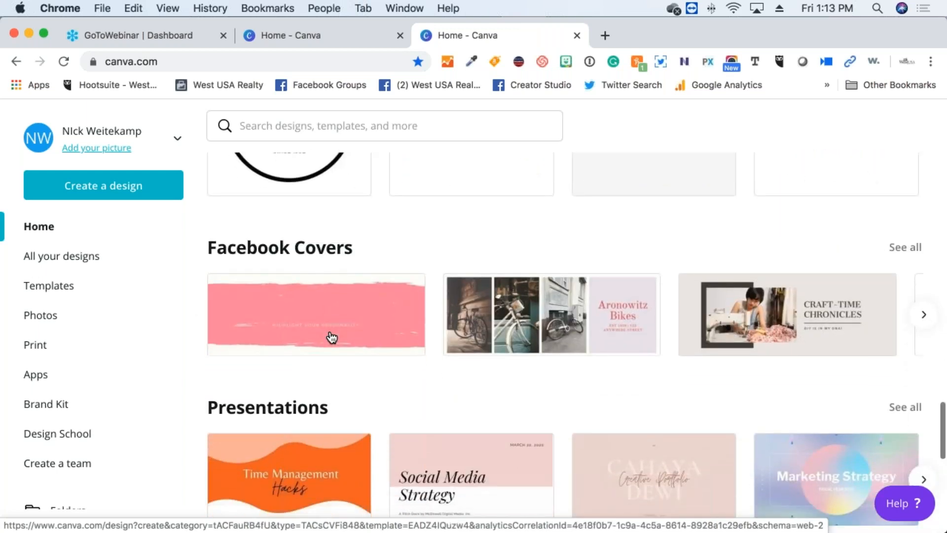
scroll(331, 338, down, 3)
scroll(332, 338, down, 6)
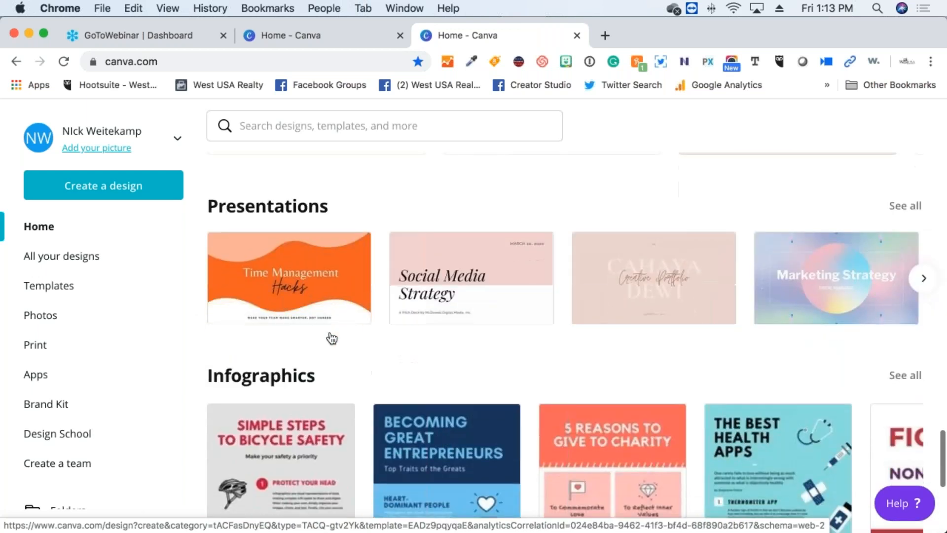
scroll(340, 376, down, 2)
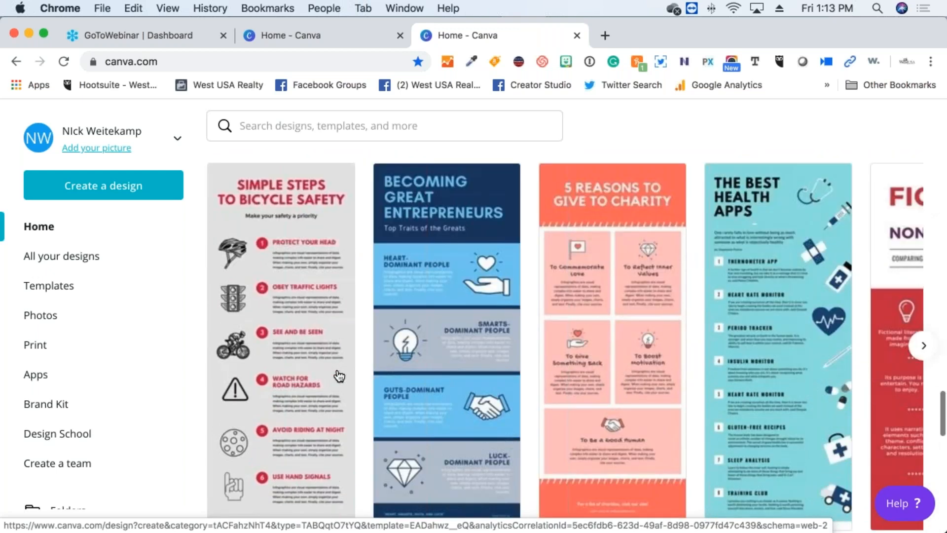
scroll(339, 376, down, 1)
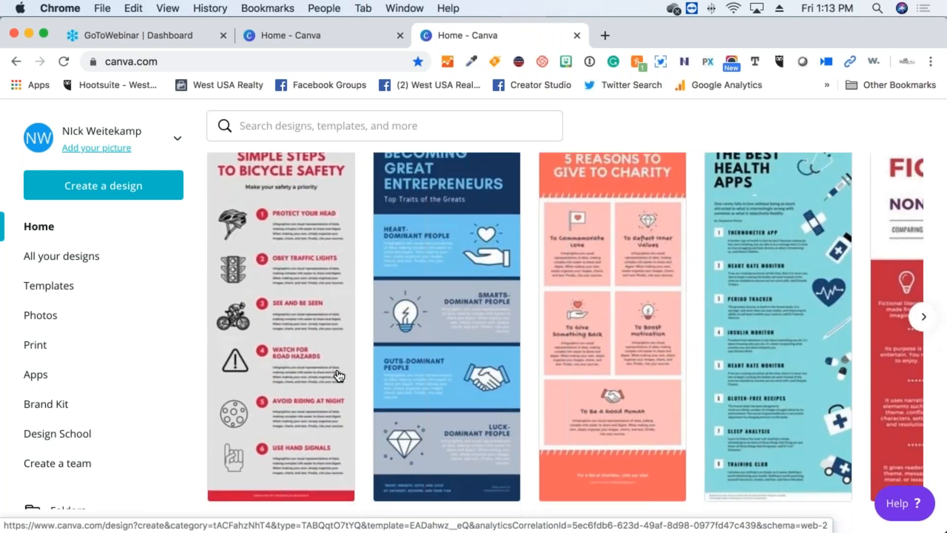
scroll(339, 376, down, 3)
scroll(339, 375, up, 9)
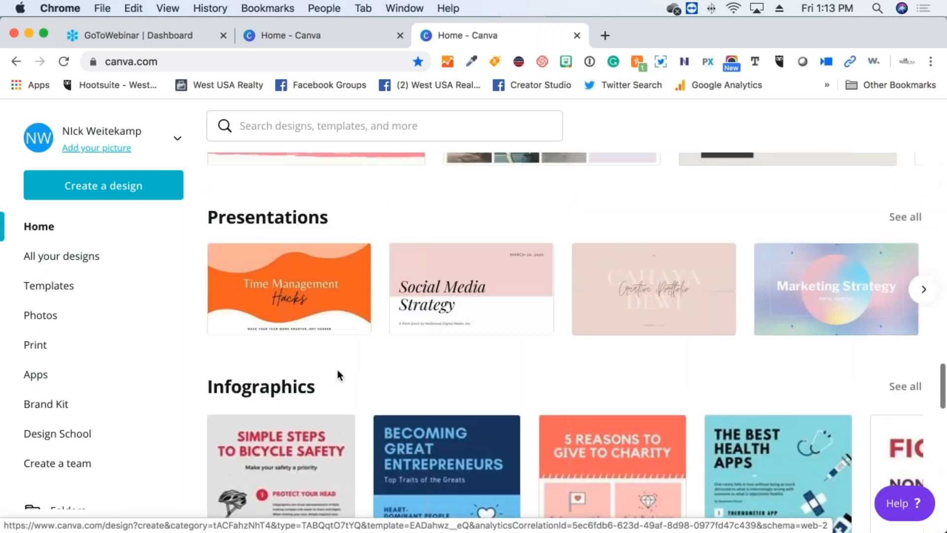
scroll(340, 375, down, 10)
scroll(339, 376, up, 2)
scroll(339, 376, up, 20)
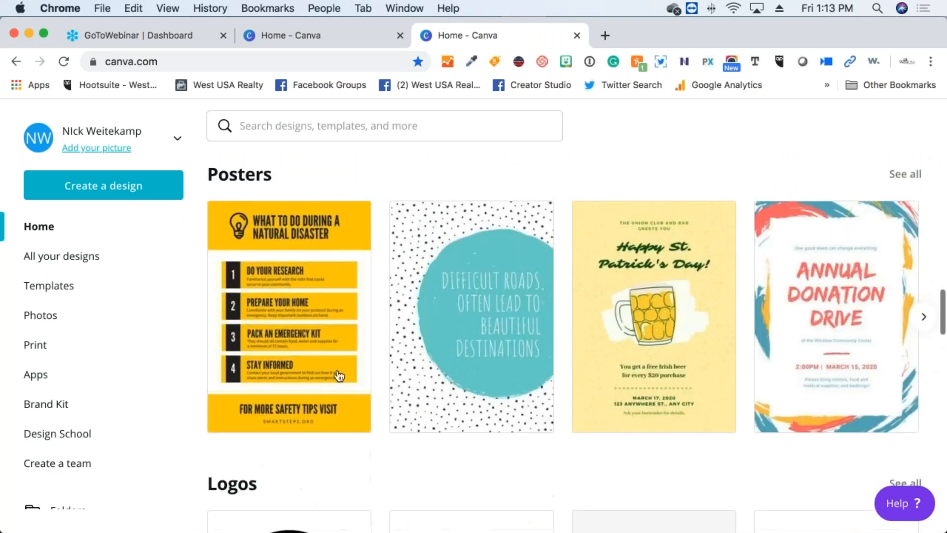
scroll(338, 374, up, 2)
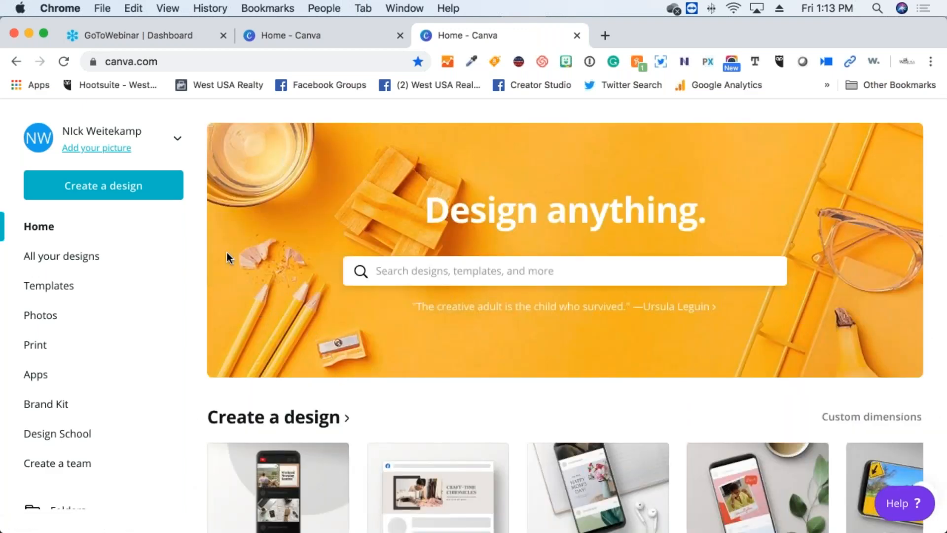
Start a new Facebook Cover design from the Create a design list
click(136, 186)
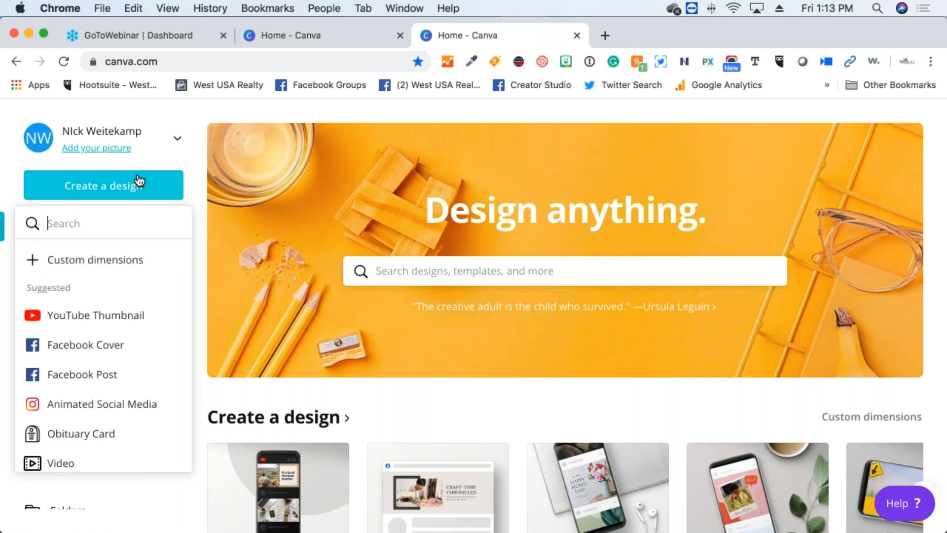
click(83, 359)
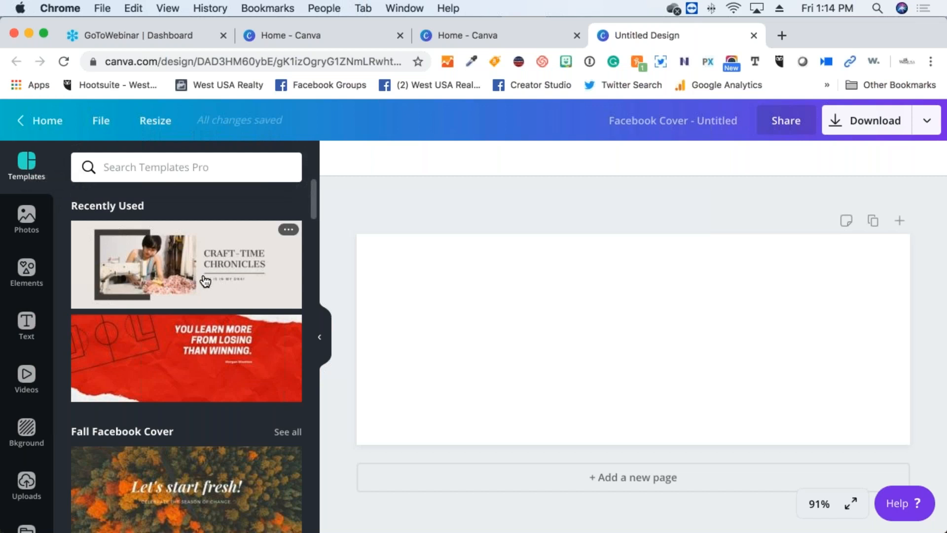
scroll(180, 396, down, 3)
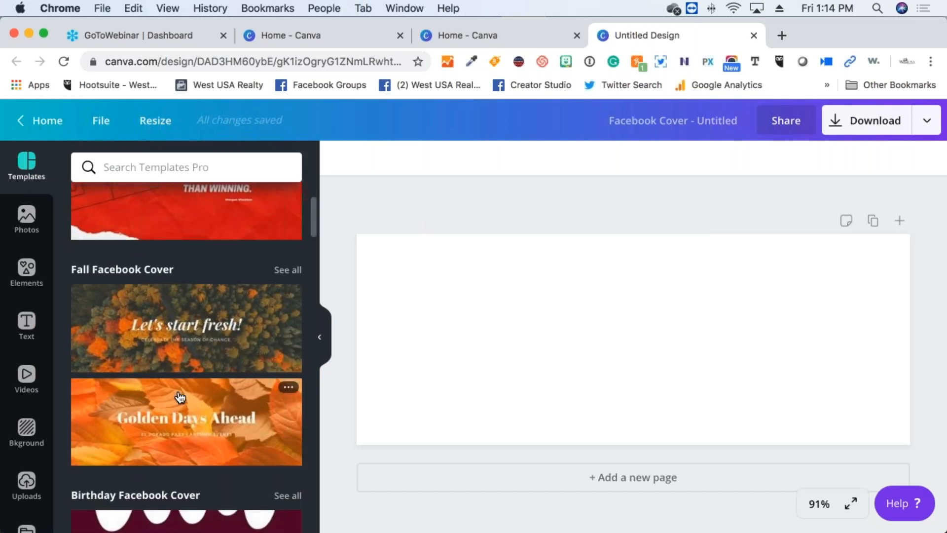
scroll(180, 396, down, 1)
scroll(180, 396, down, 1)
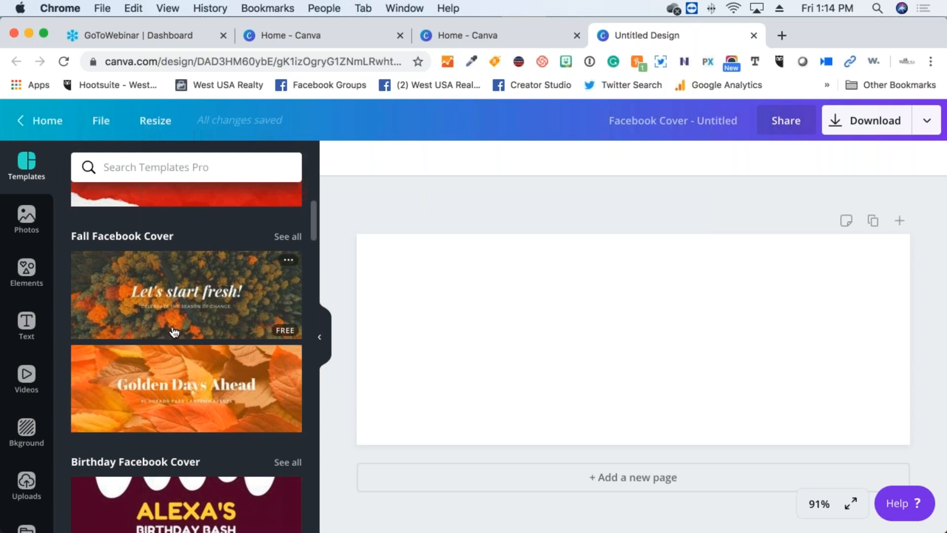
scroll(166, 338, down, 4)
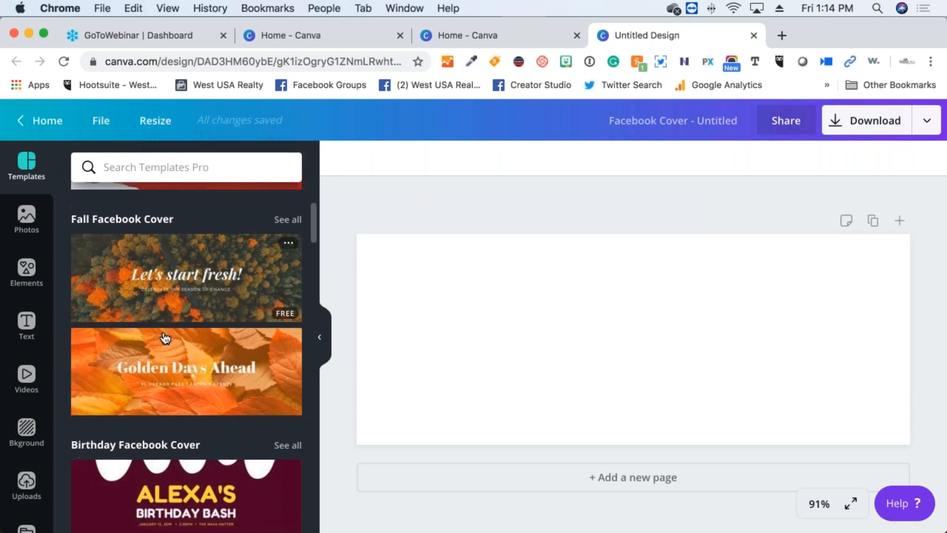
scroll(165, 338, up, 4)
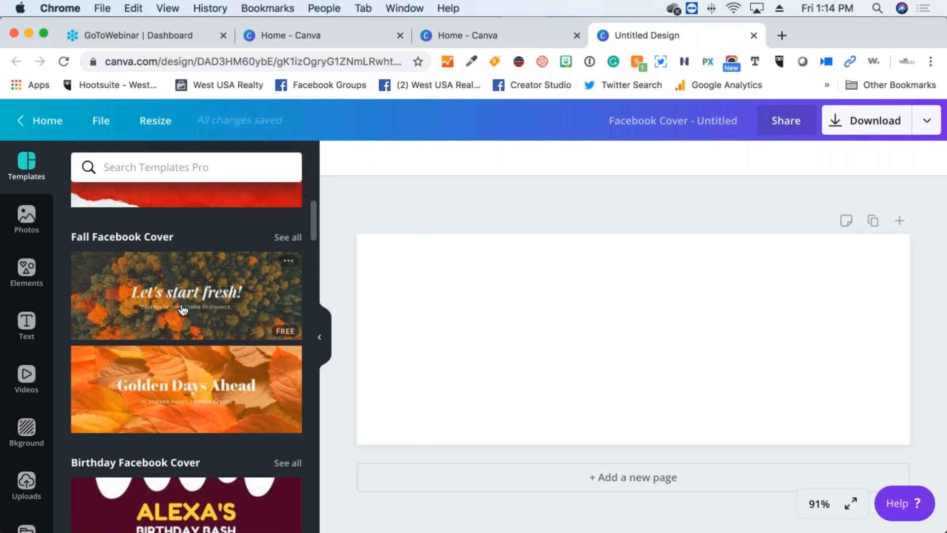
scroll(148, 346, down, 5)
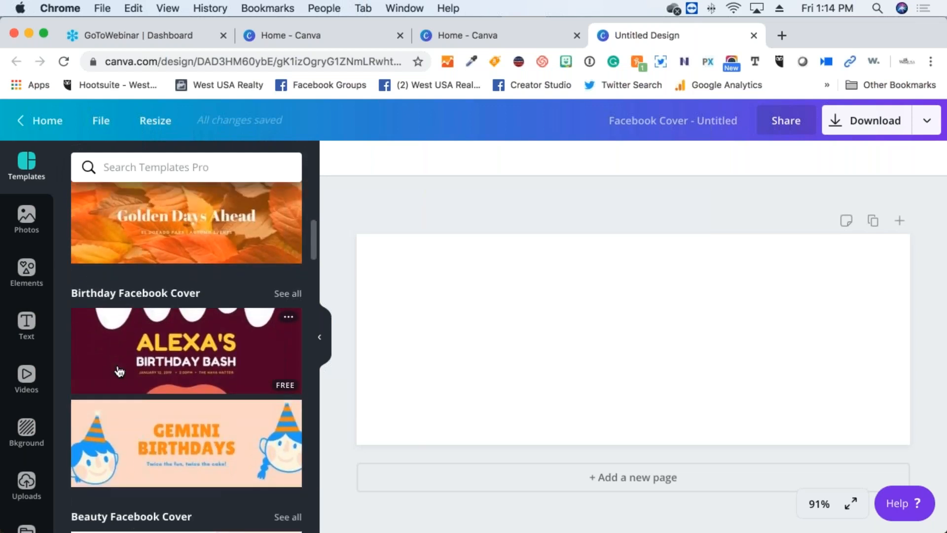
scroll(118, 371, down, 5)
scroll(119, 371, down, 5)
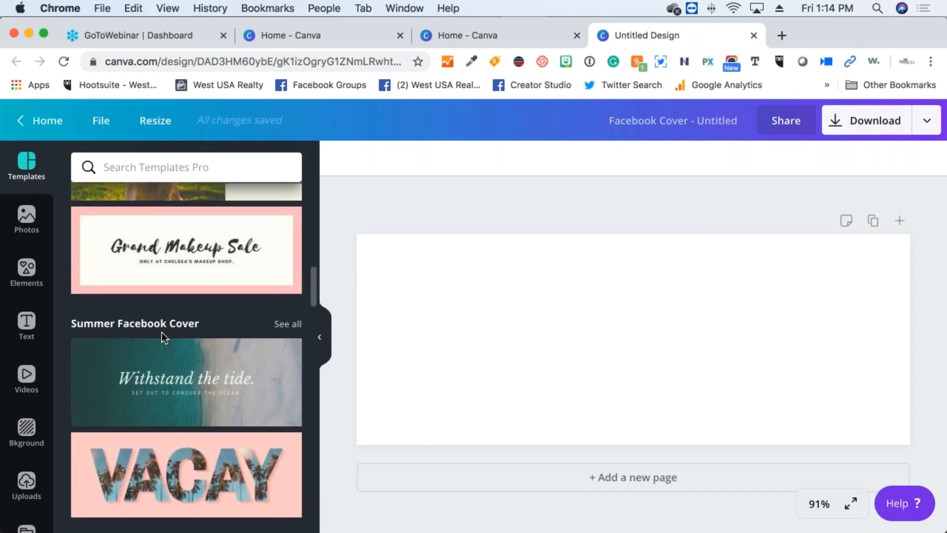
scroll(162, 333, down, 4)
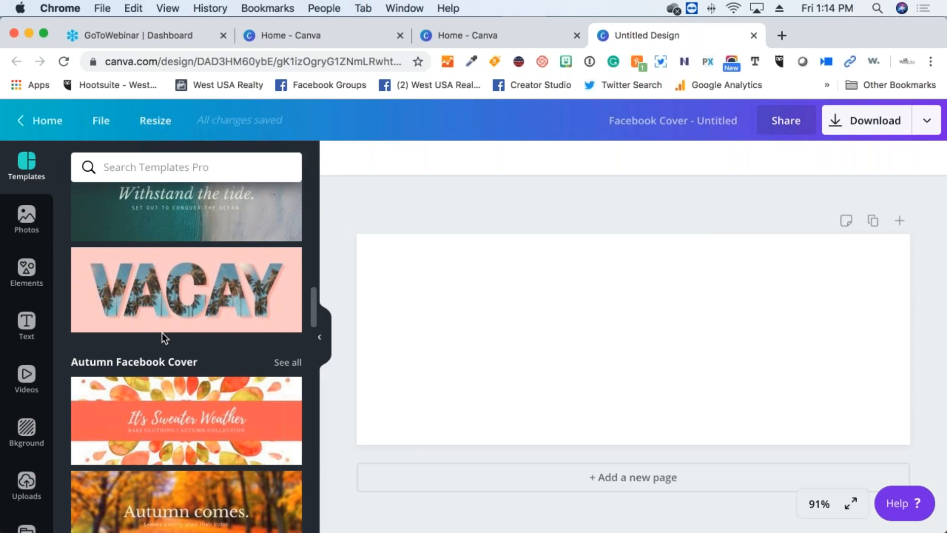
scroll(162, 333, down, 10)
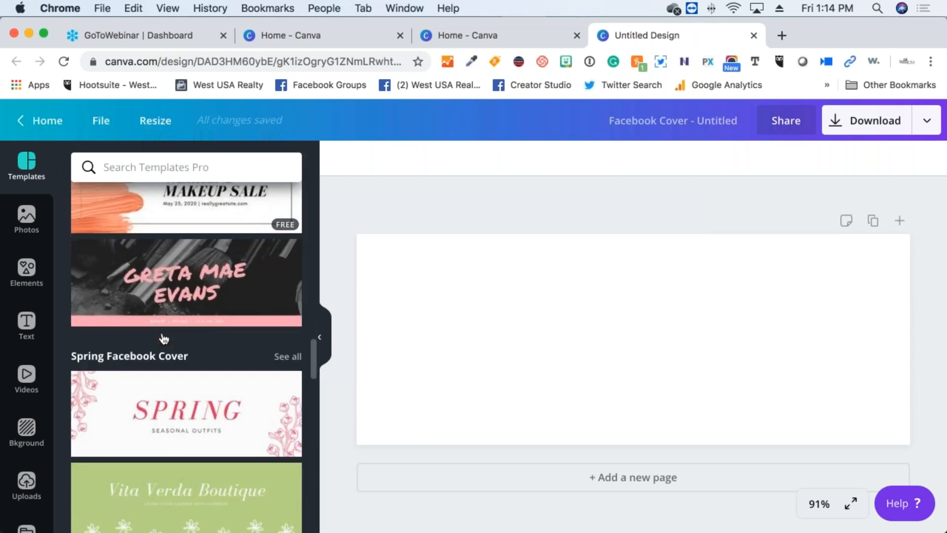
scroll(164, 339, down, 3)
scroll(226, 373, down, 2)
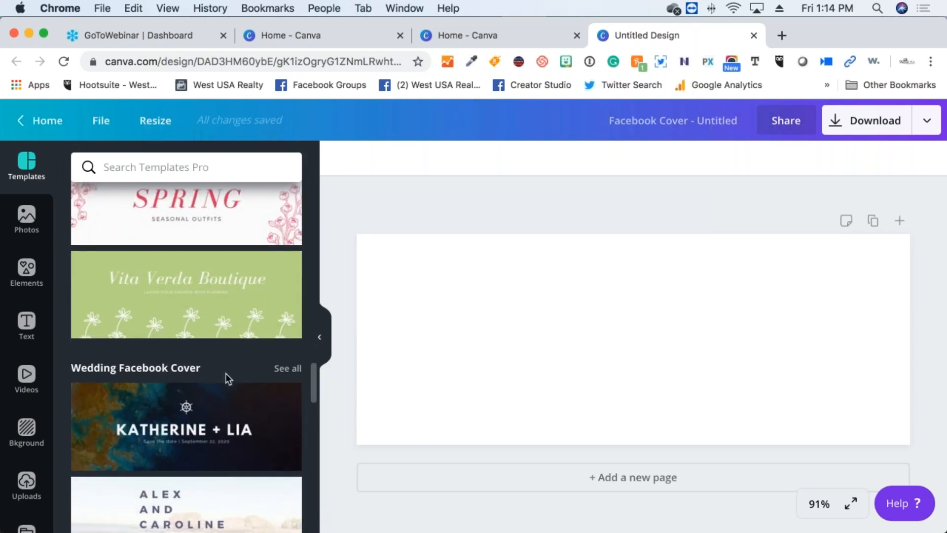
scroll(225, 373, down, 2)
scroll(226, 372, up, 14)
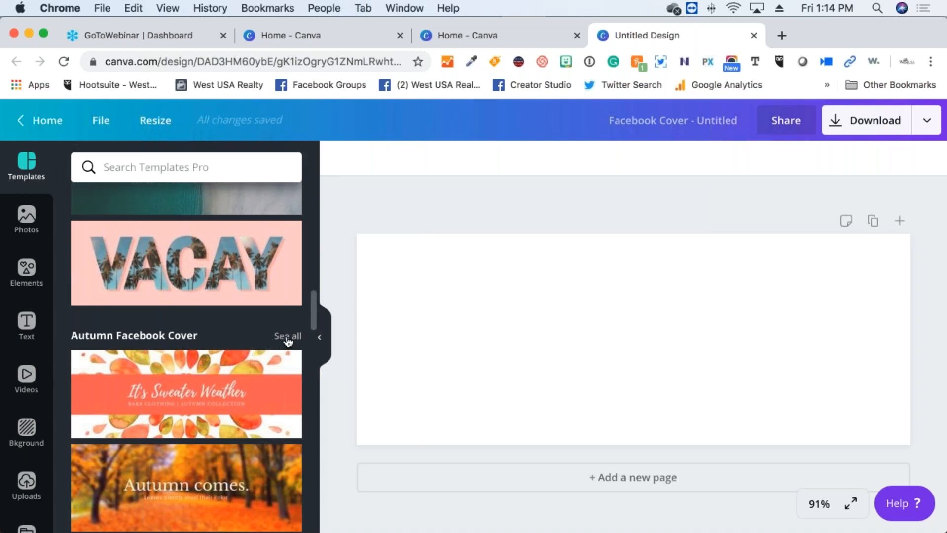
Show all Autumn Facebook Cover templates and scroll through the results
click(288, 341)
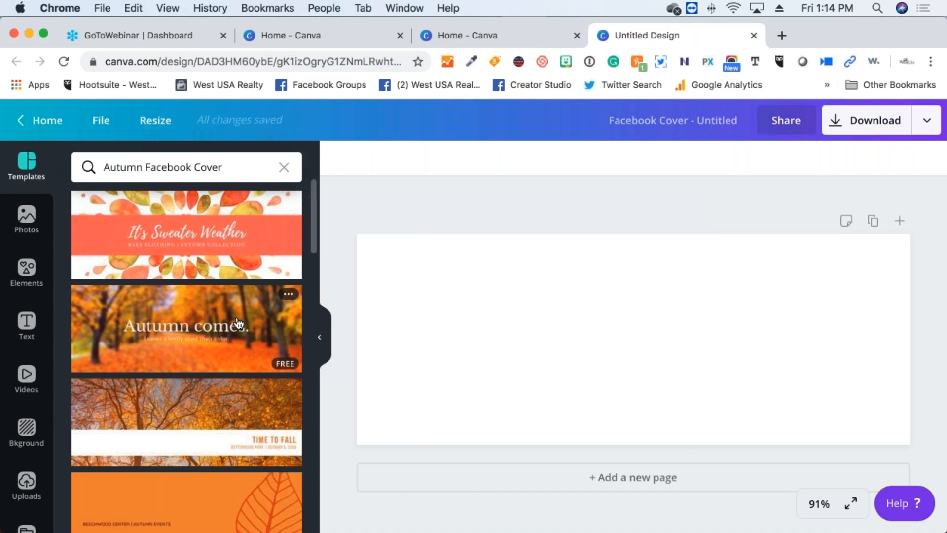
scroll(238, 323, down, 5)
scroll(237, 324, down, 8)
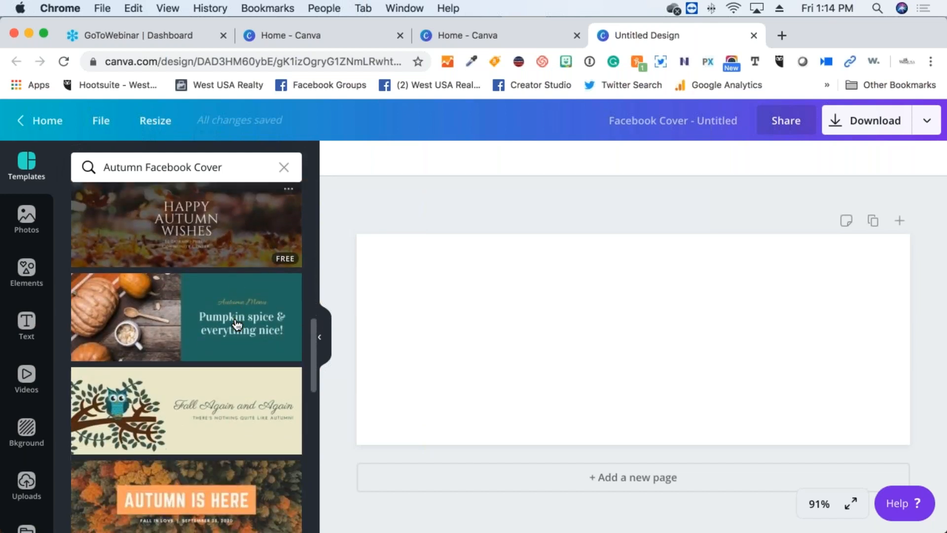
scroll(237, 324, down, 4)
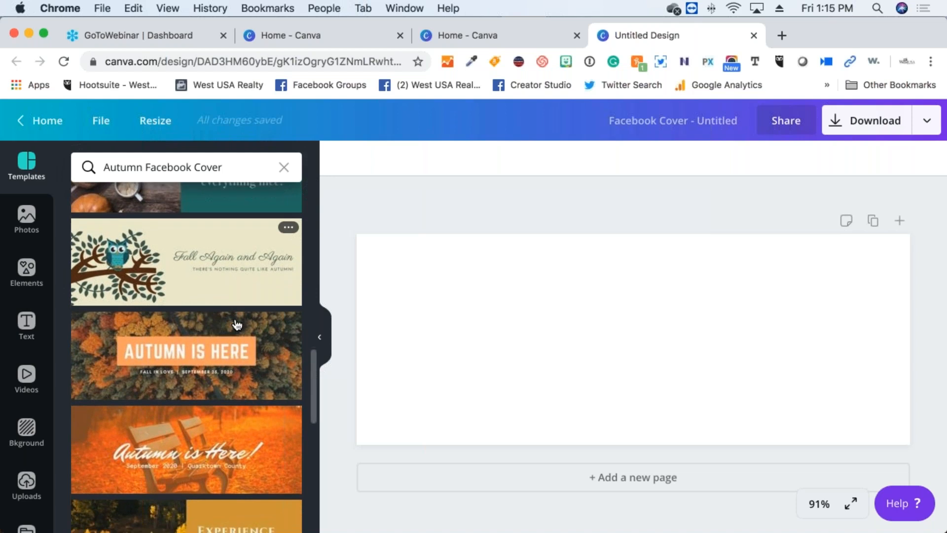
scroll(238, 324, down, 5)
scroll(238, 324, down, 7)
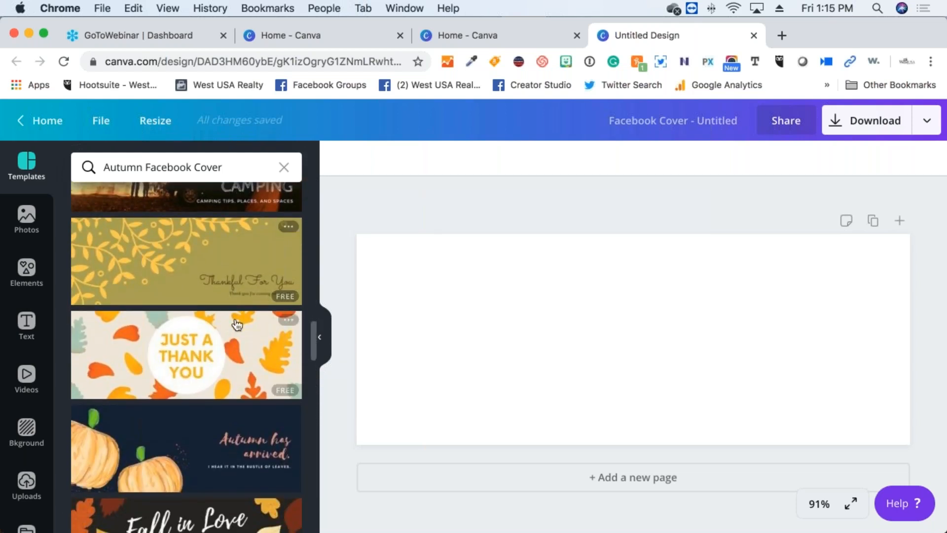
scroll(237, 324, down, 10)
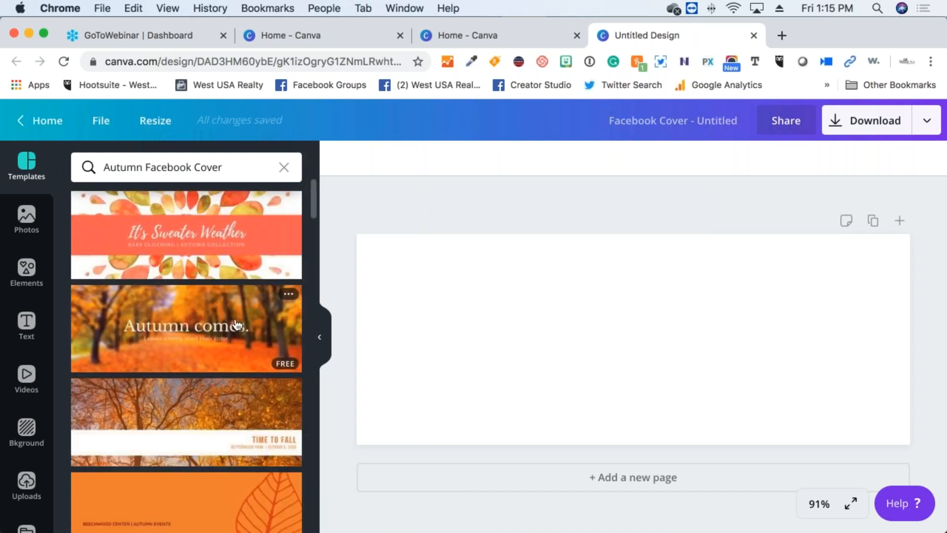
Clear the template search so Recently Used and Fall Facebook Cover templates are listed
click(280, 166)
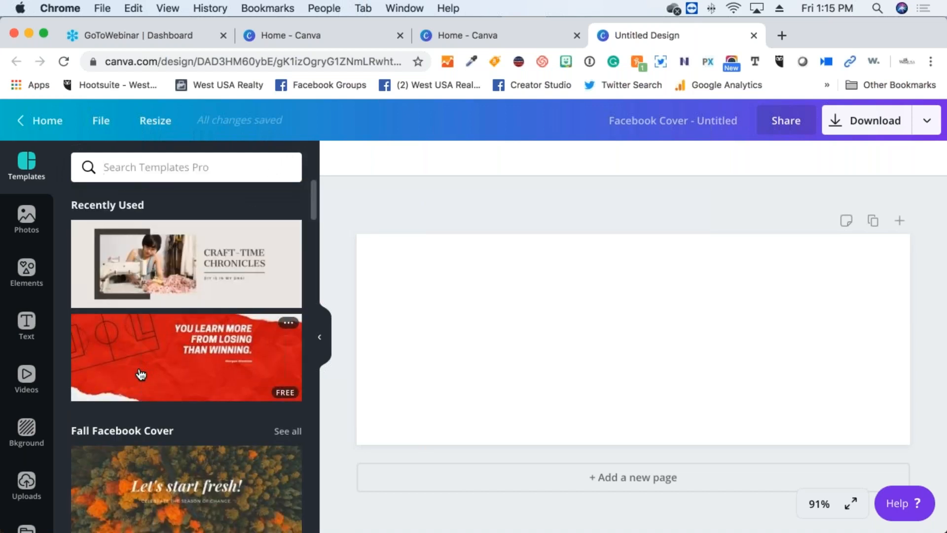
scroll(141, 375, down, 4)
scroll(140, 375, up, 5)
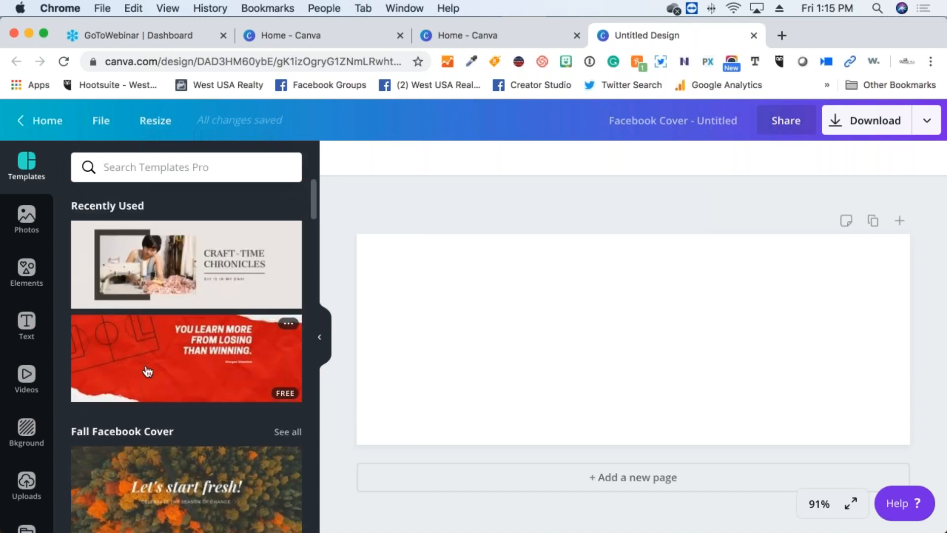
Open the Photos panel and browse the recently used and trending stock images
click(27, 223)
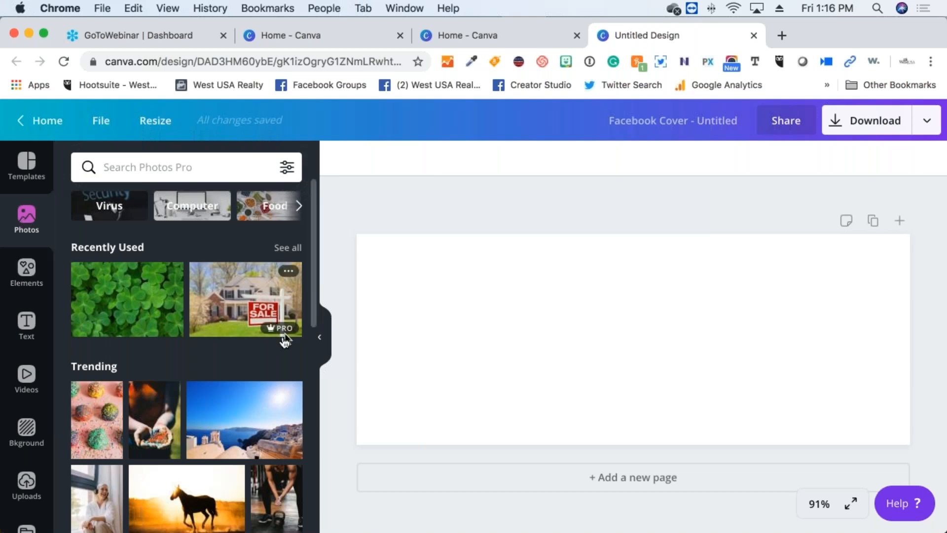
scroll(284, 340, down, 10)
scroll(164, 412, down, 10)
scroll(164, 413, down, 5)
scroll(164, 412, down, 3)
scroll(163, 412, up, 20)
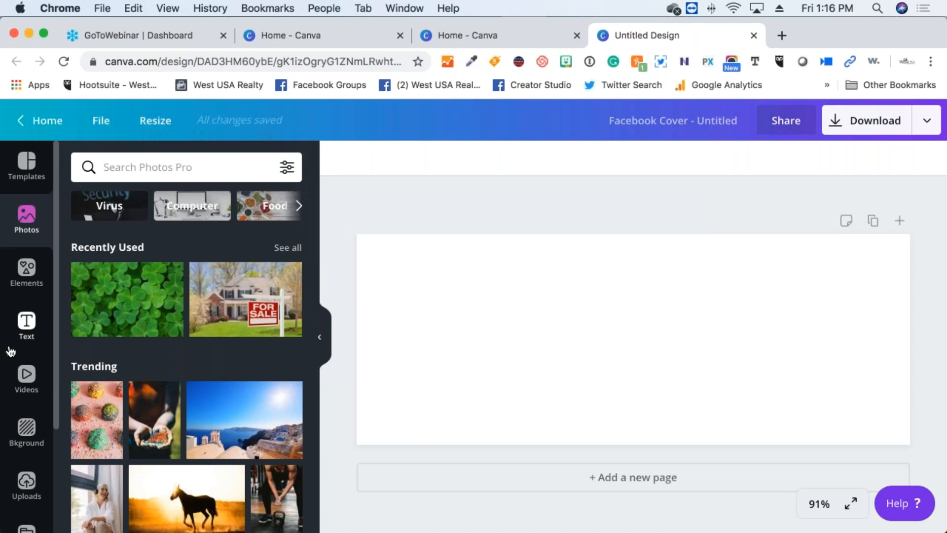
Open the Elements panel and browse Grids, Shapes, Frames, Stickers, Charts and Gradients
click(27, 274)
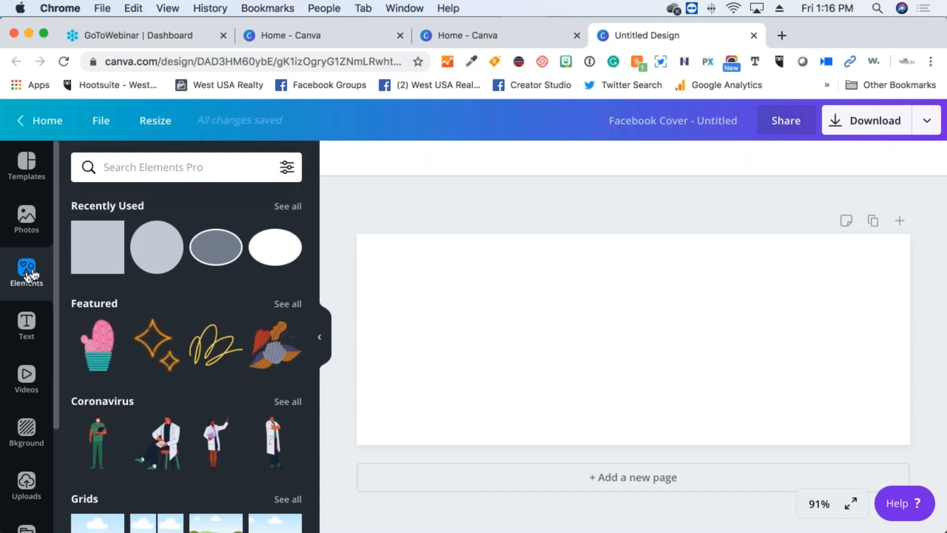
scroll(143, 340, down, 3)
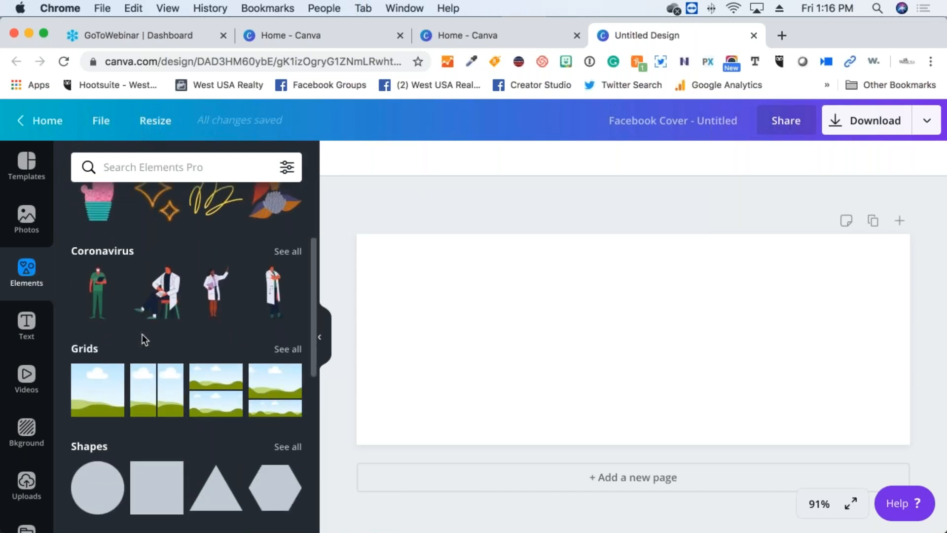
scroll(161, 419, down, 5)
scroll(163, 421, down, 2)
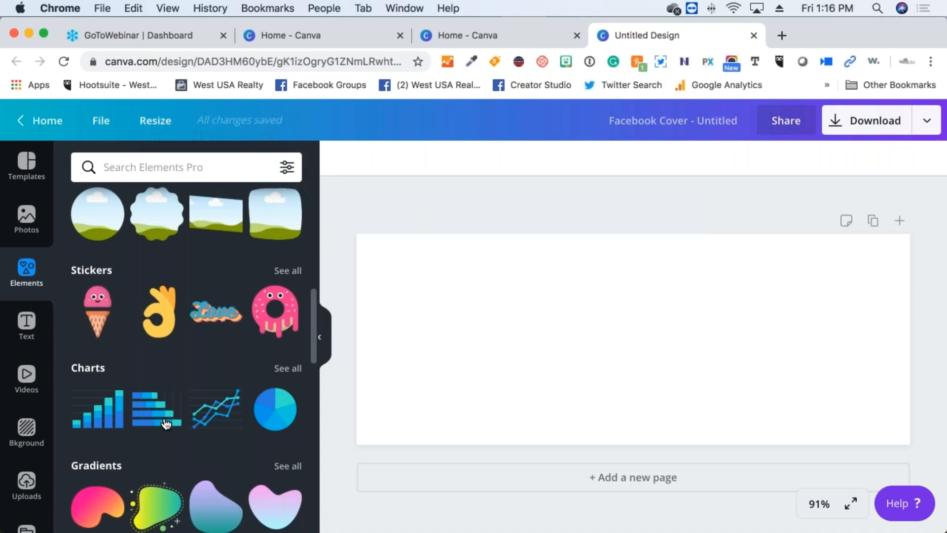
scroll(167, 424, down, 3)
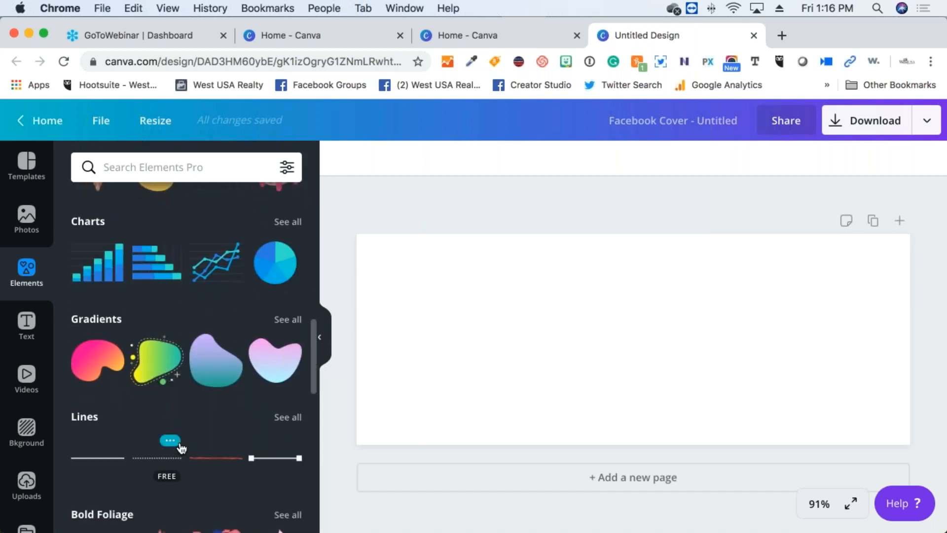
scroll(181, 447, down, 5)
scroll(180, 448, down, 4)
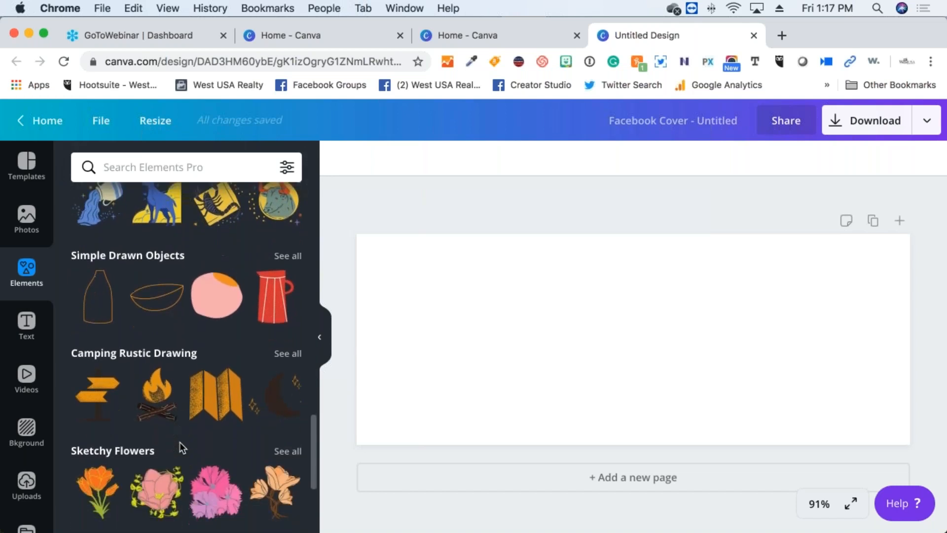
scroll(180, 447, down, 1)
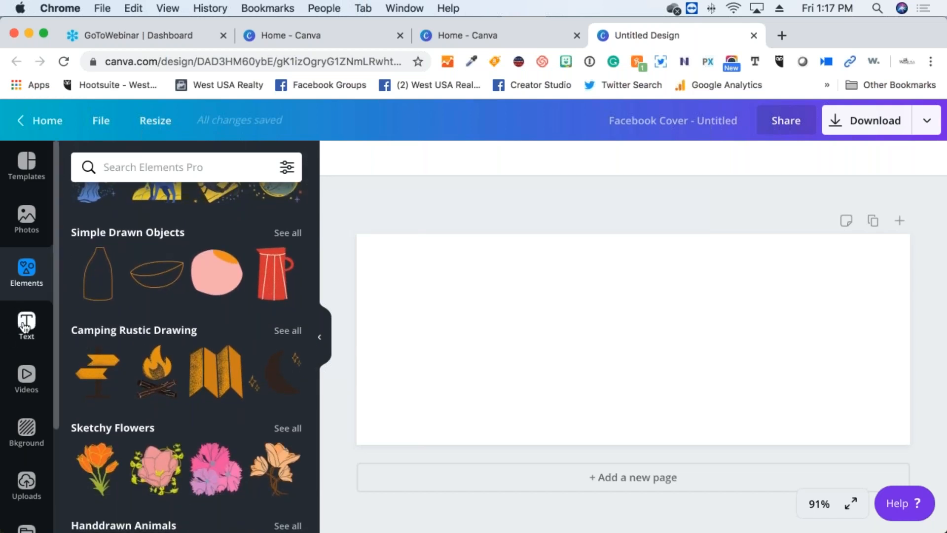
Open the Text panel and browse heading, body text and font combinations like Cheers and Dazzle
click(25, 326)
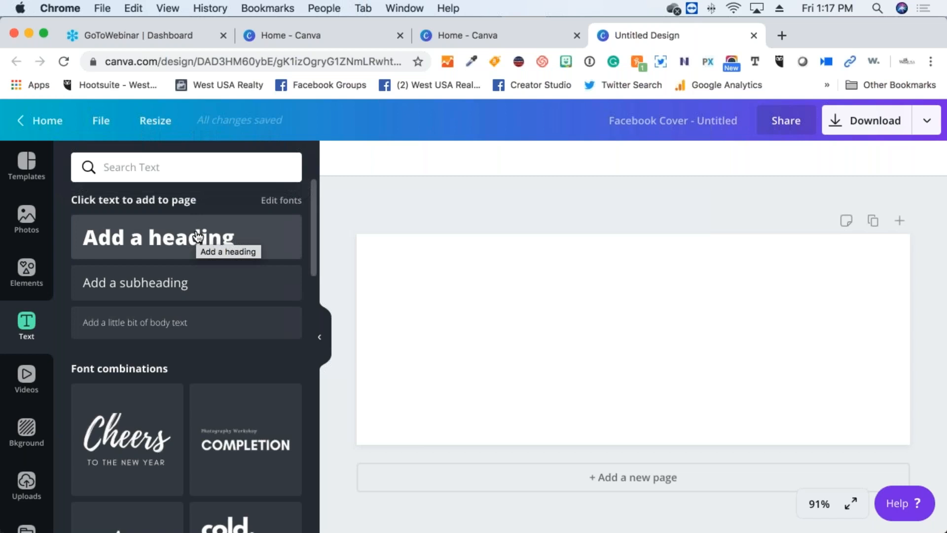
scroll(175, 296, down, 2)
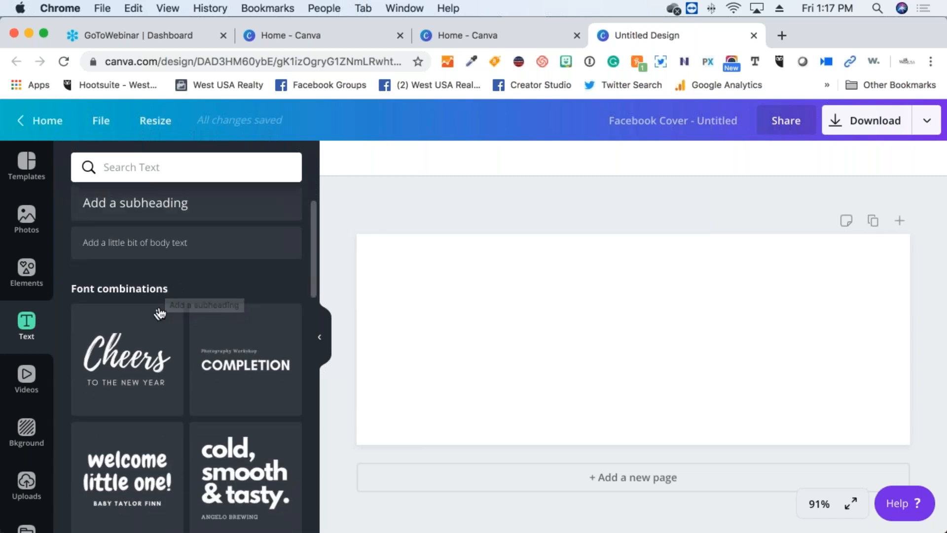
scroll(162, 312, down, 1)
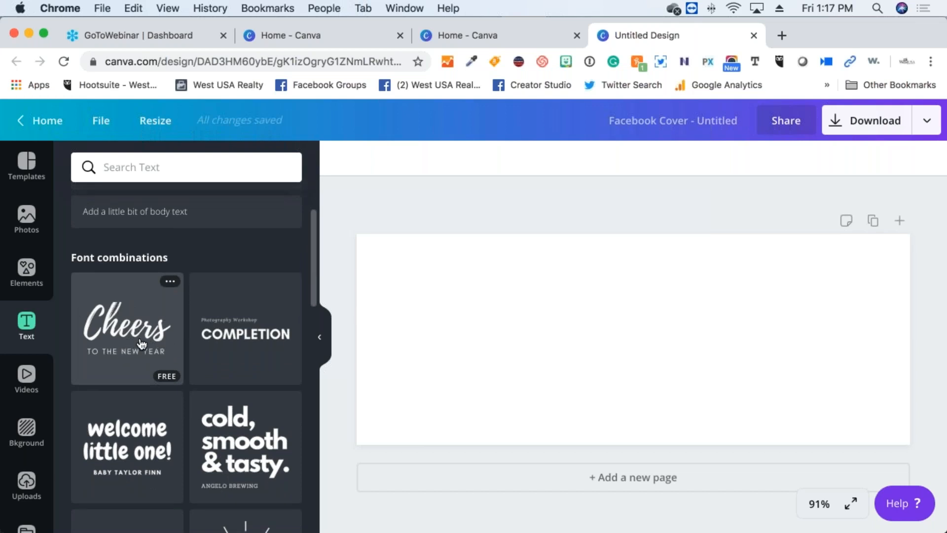
scroll(141, 343, down, 2)
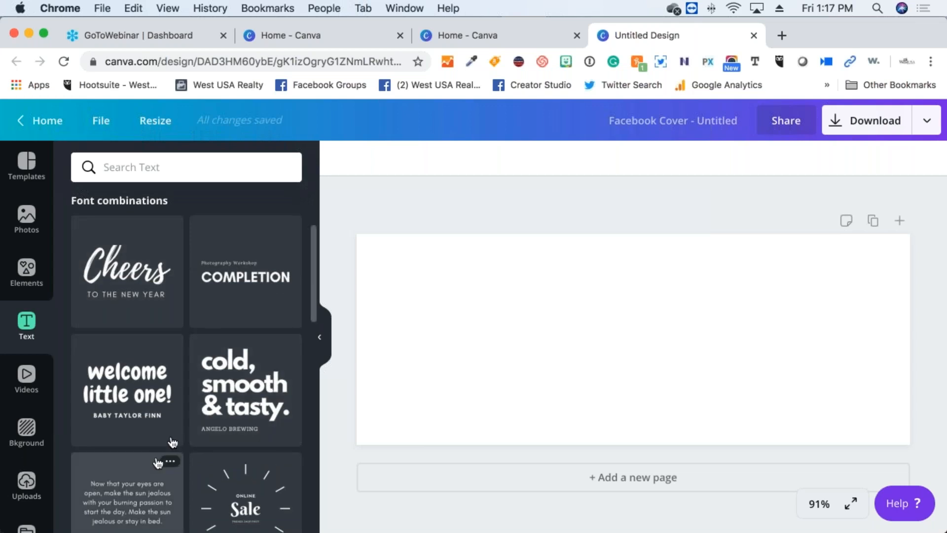
scroll(172, 442, down, 3)
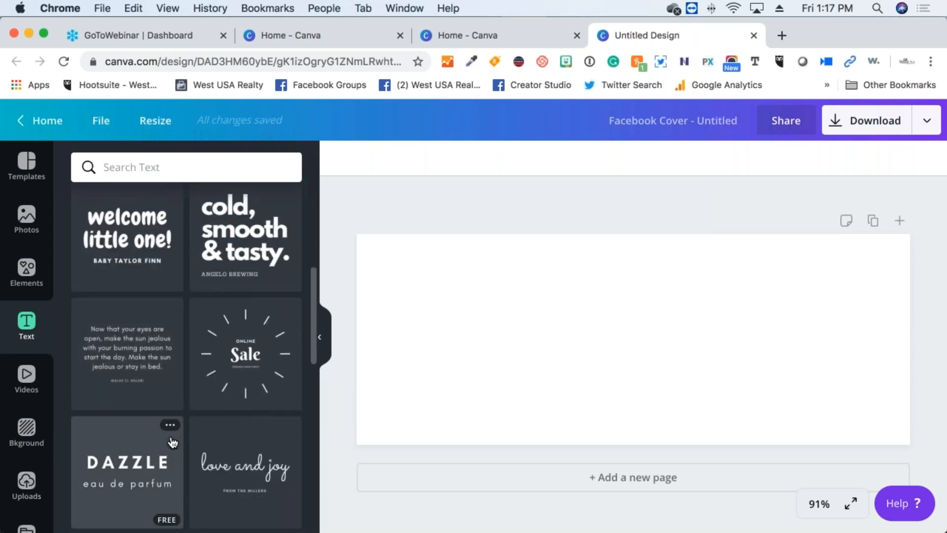
scroll(138, 330, down, 1)
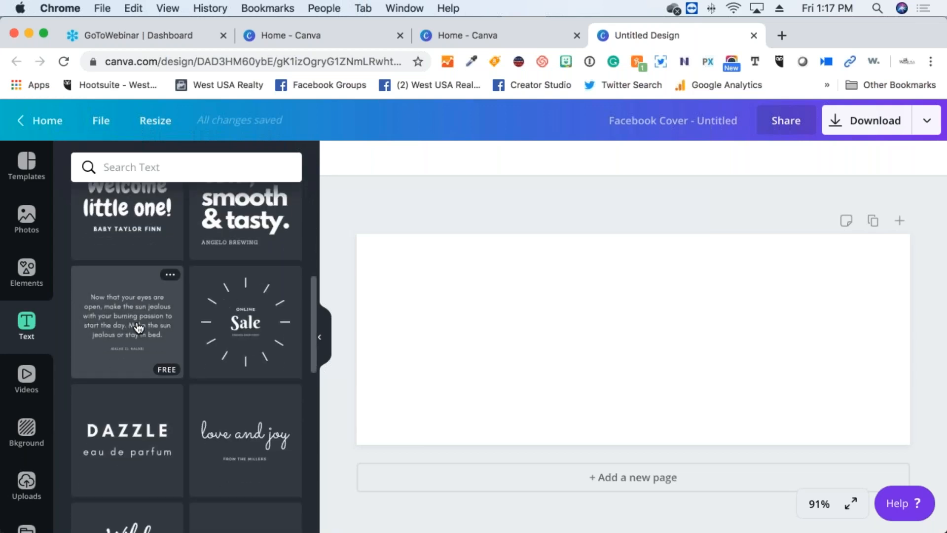
Open the Videos panel and browse stock clips under Food, Mountains, Nature and People
click(28, 377)
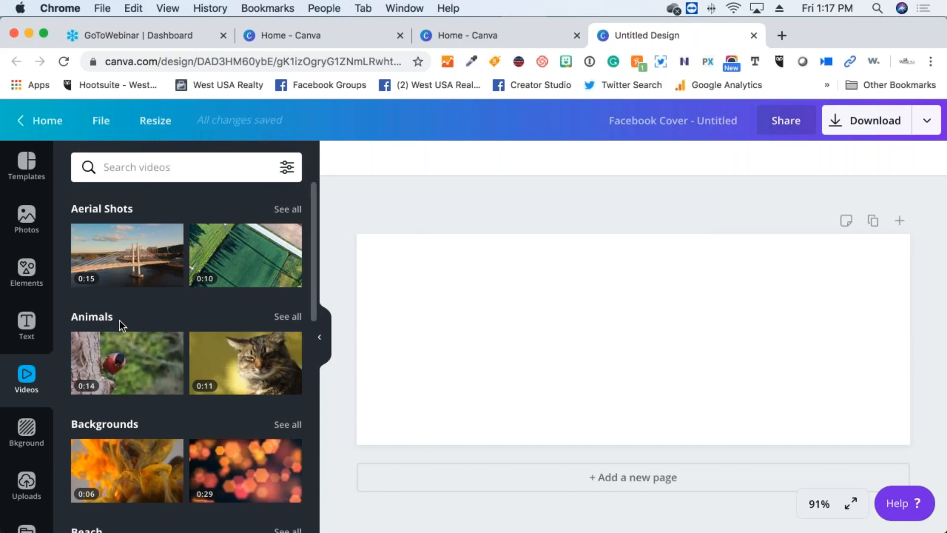
scroll(162, 364, down, 2)
scroll(162, 364, down, 5)
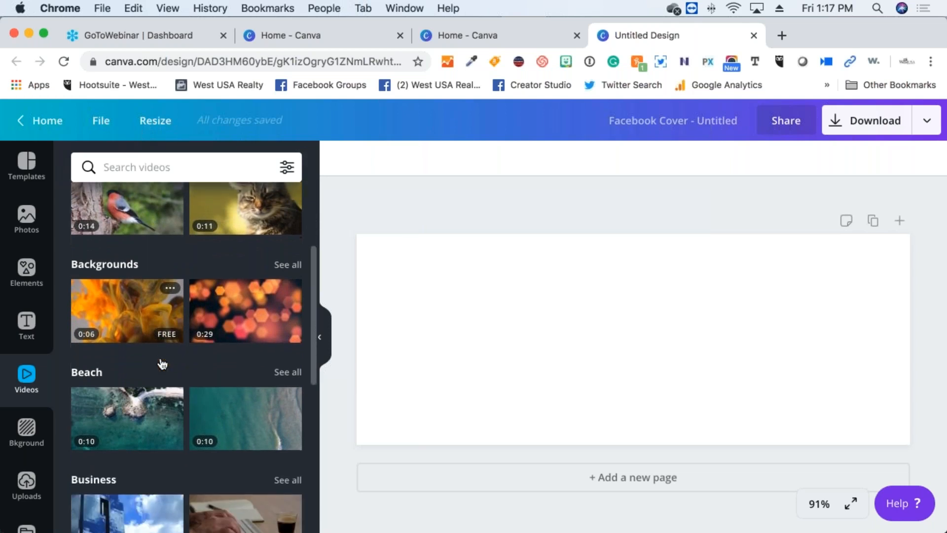
scroll(163, 363, down, 4)
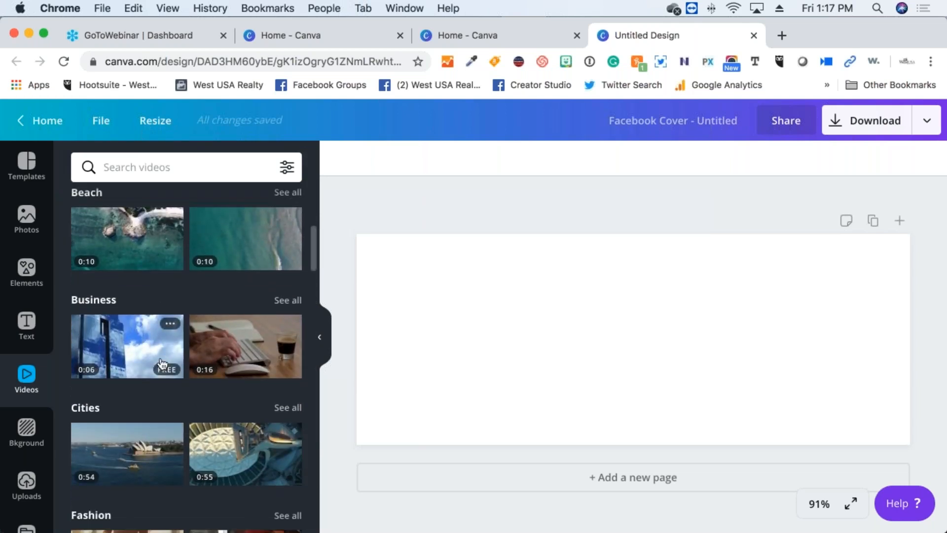
scroll(163, 363, down, 2)
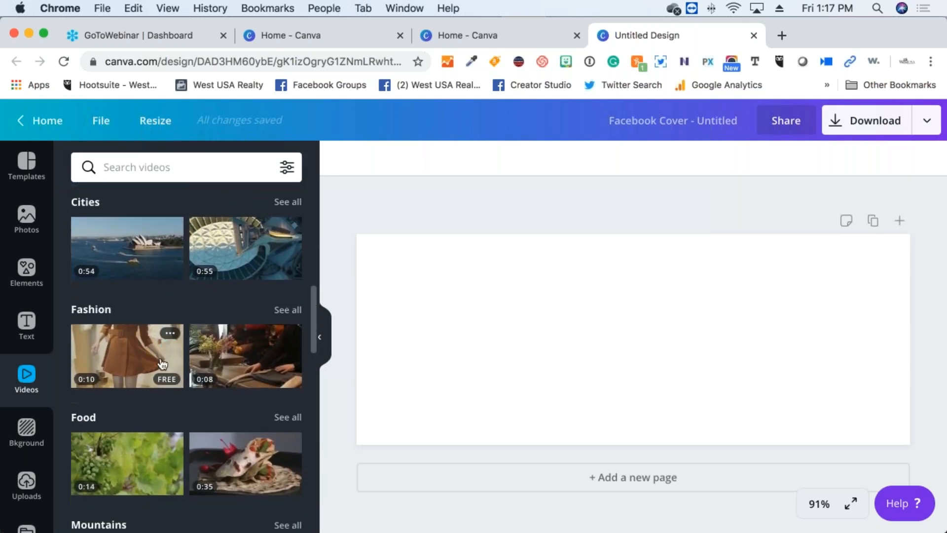
scroll(162, 364, down, 4)
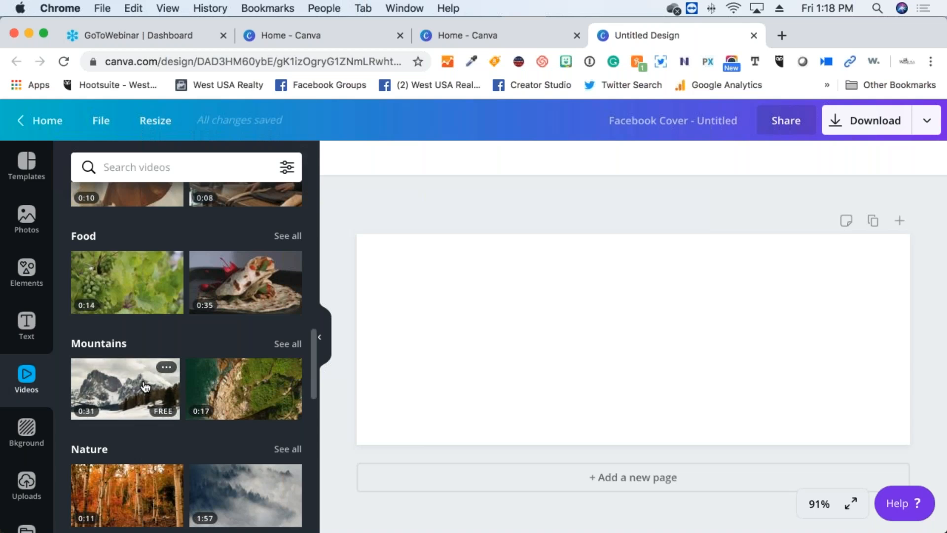
scroll(106, 392, down, 3)
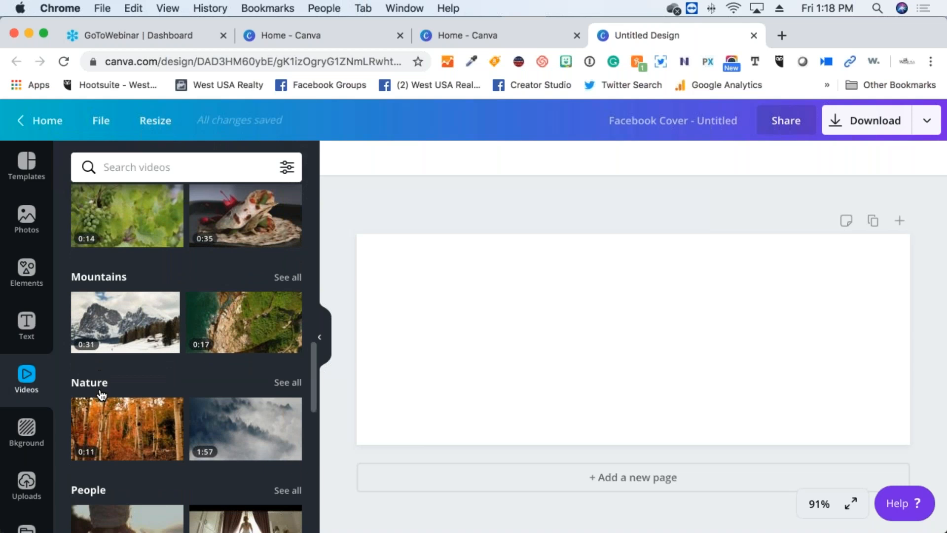
Browse the Background designs, then switch to Uploads to view previously uploaded images
click(28, 433)
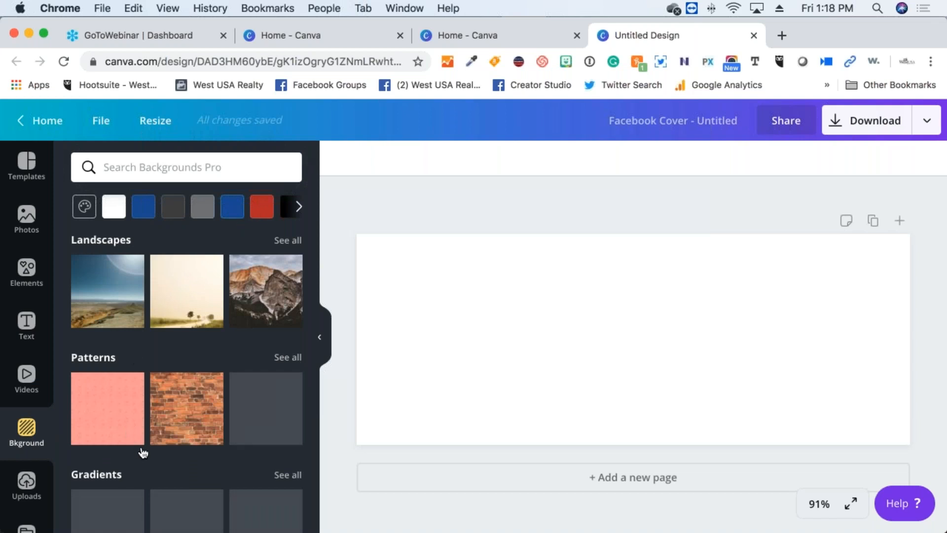
scroll(142, 449, down, 2)
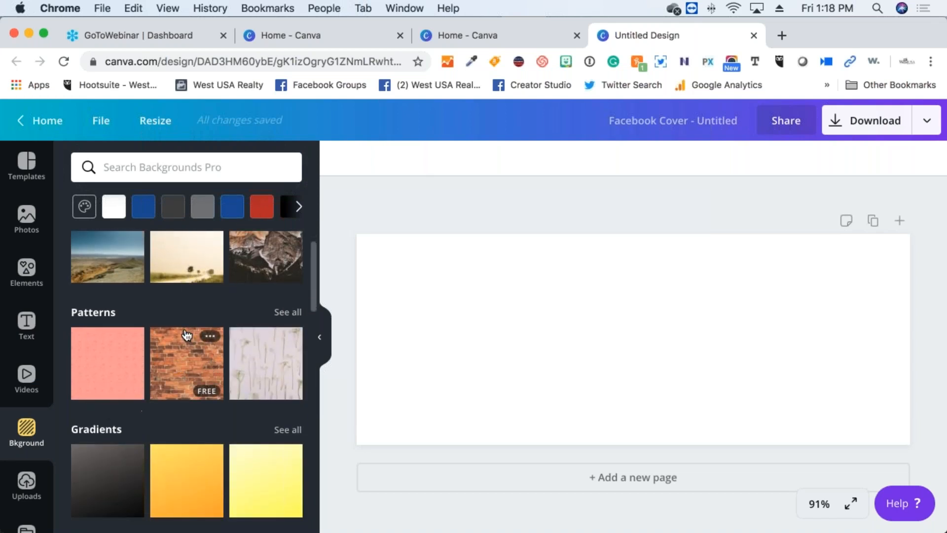
scroll(182, 355, down, 5)
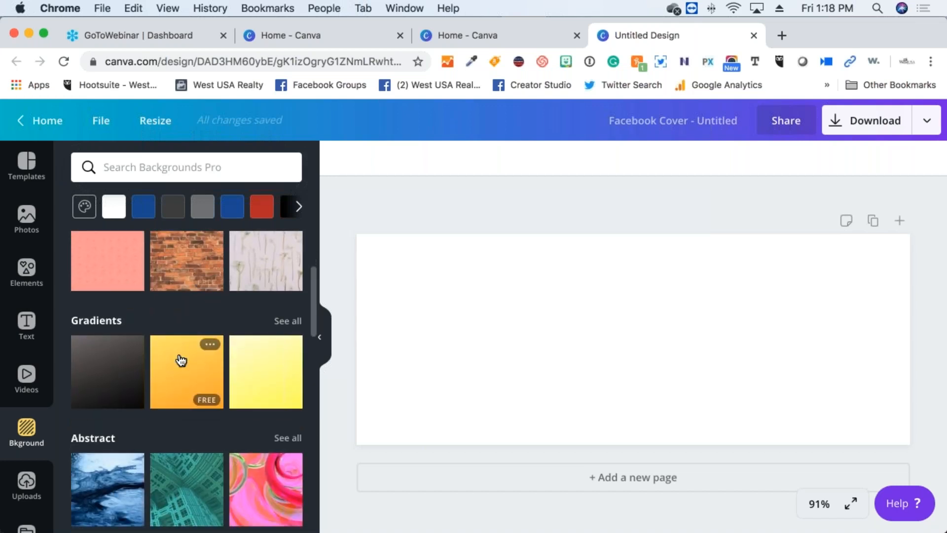
scroll(172, 352, down, 4)
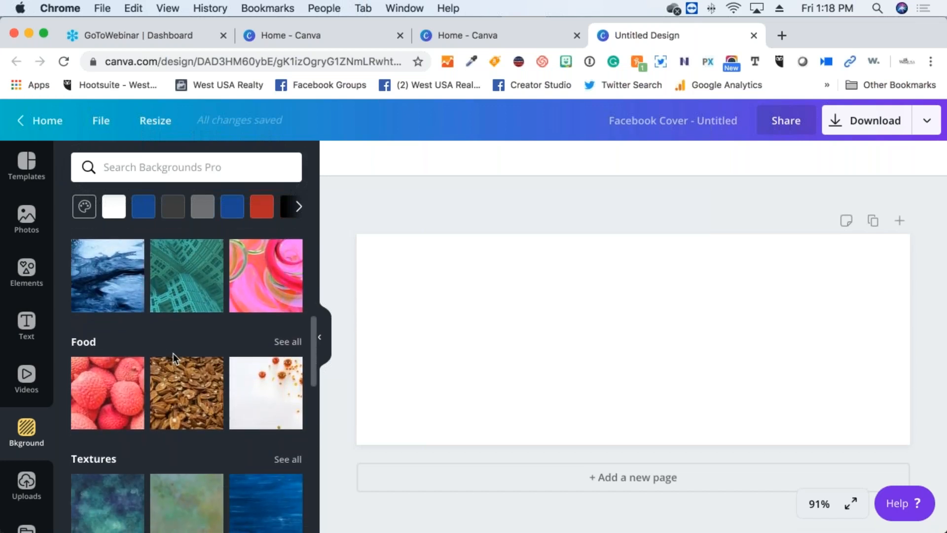
scroll(173, 354, up, 2)
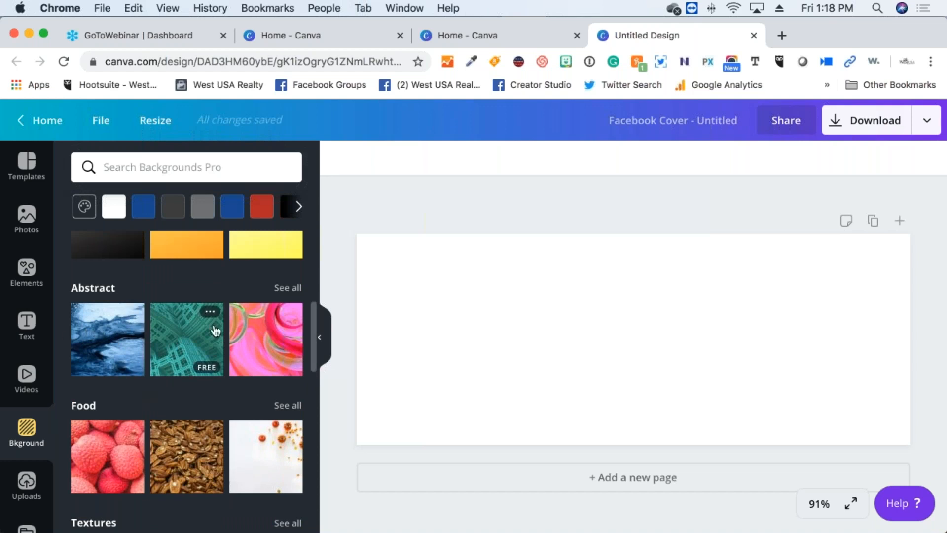
scroll(215, 330, up, 1)
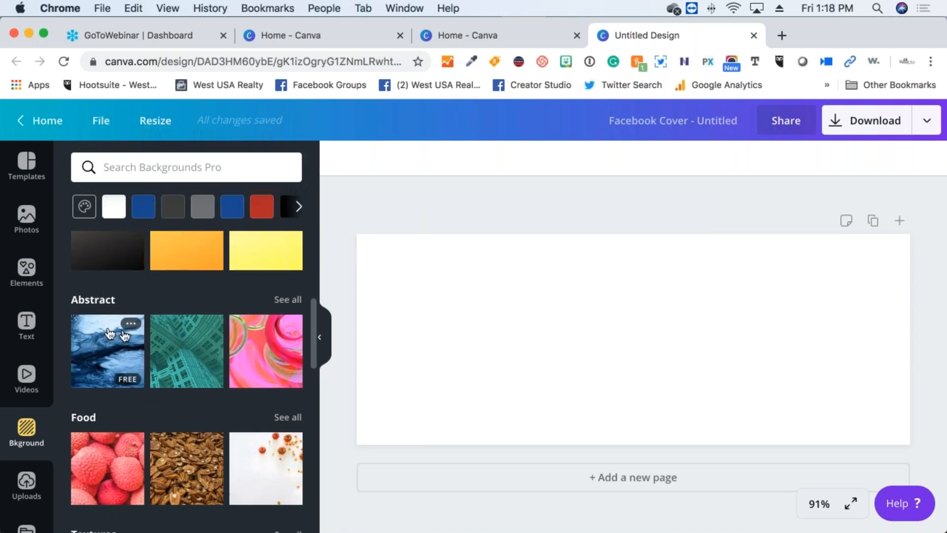
scroll(139, 341, down, 5)
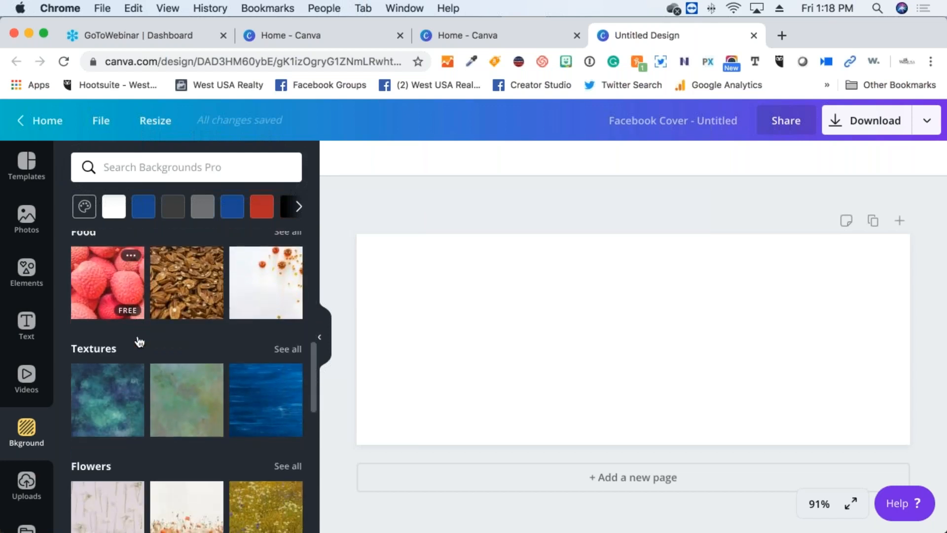
click(27, 483)
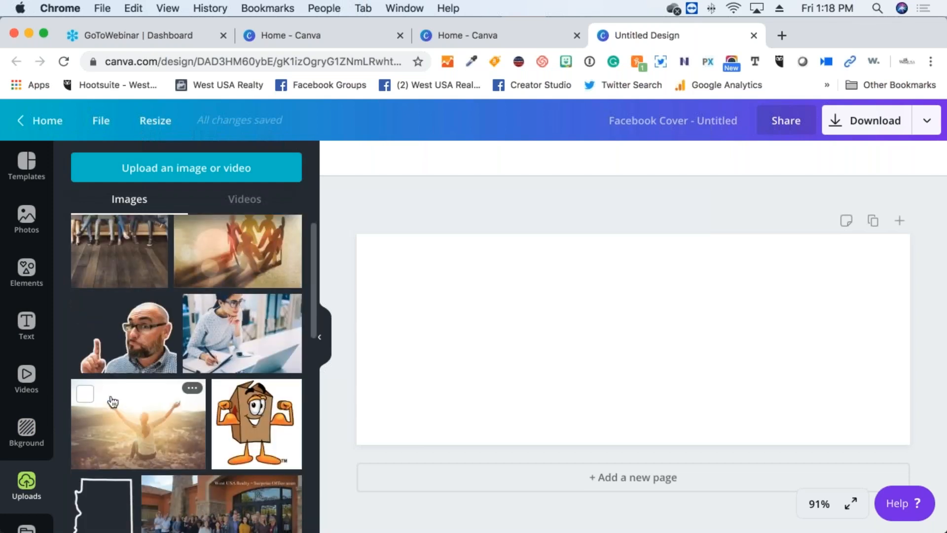
scroll(113, 402, up, 1)
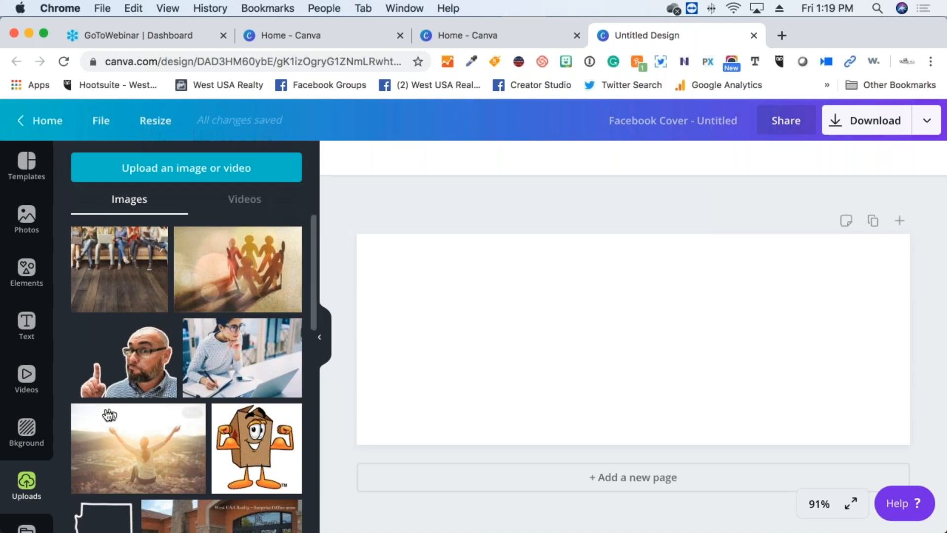
scroll(115, 402, down, 10)
scroll(115, 400, down, 5)
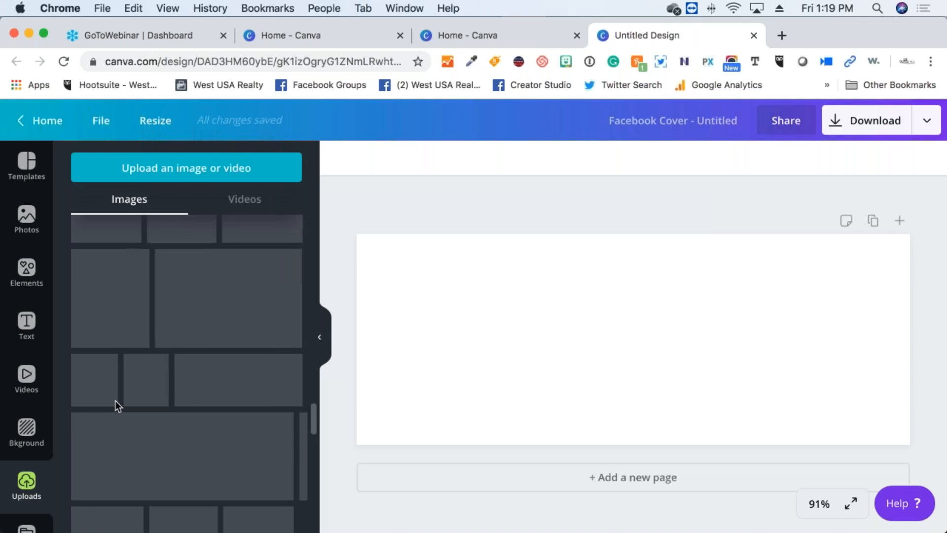
scroll(116, 401, down, 5)
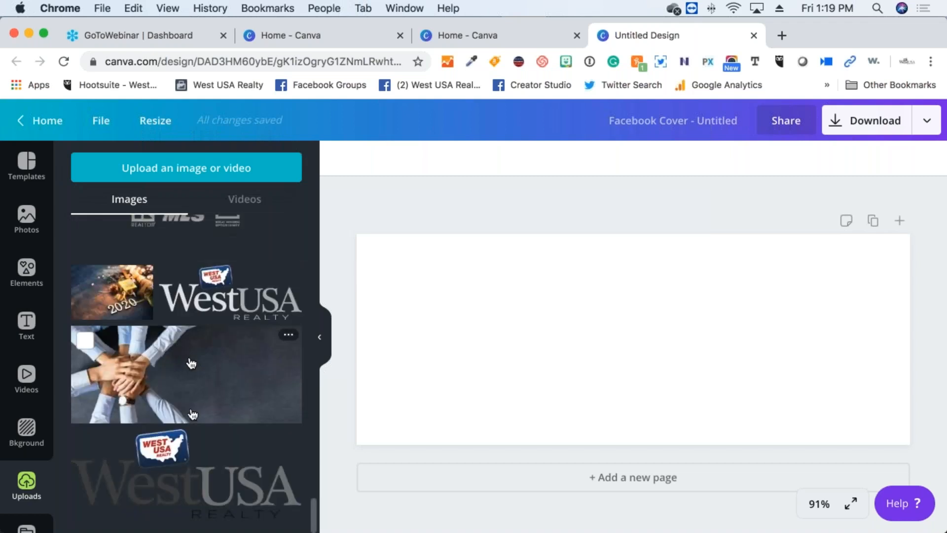
scroll(205, 353, up, 3)
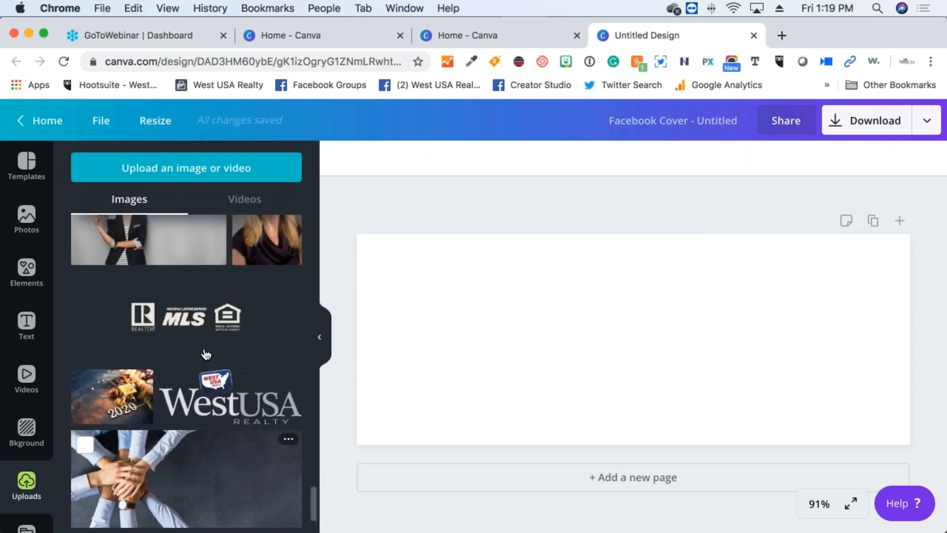
scroll(205, 353, up, 4)
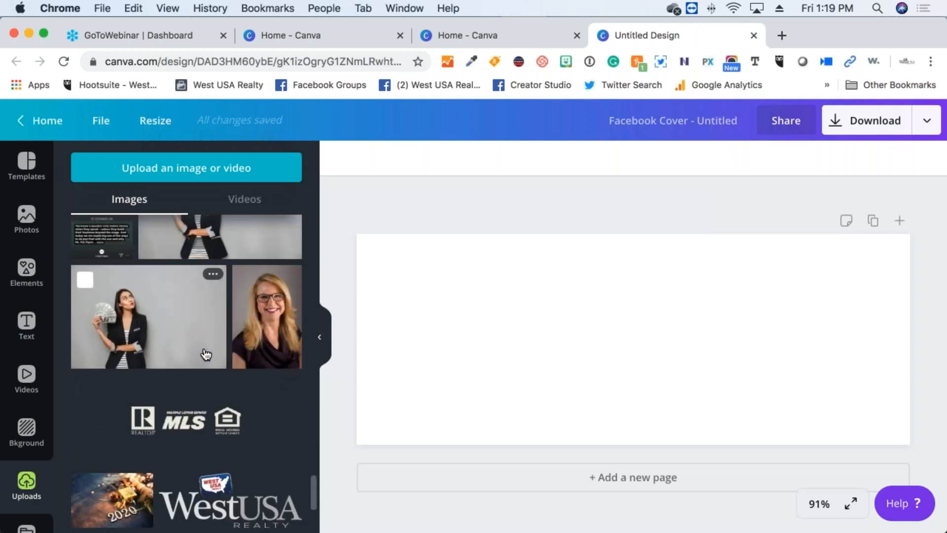
scroll(205, 353, down, 1)
scroll(205, 353, down, 5)
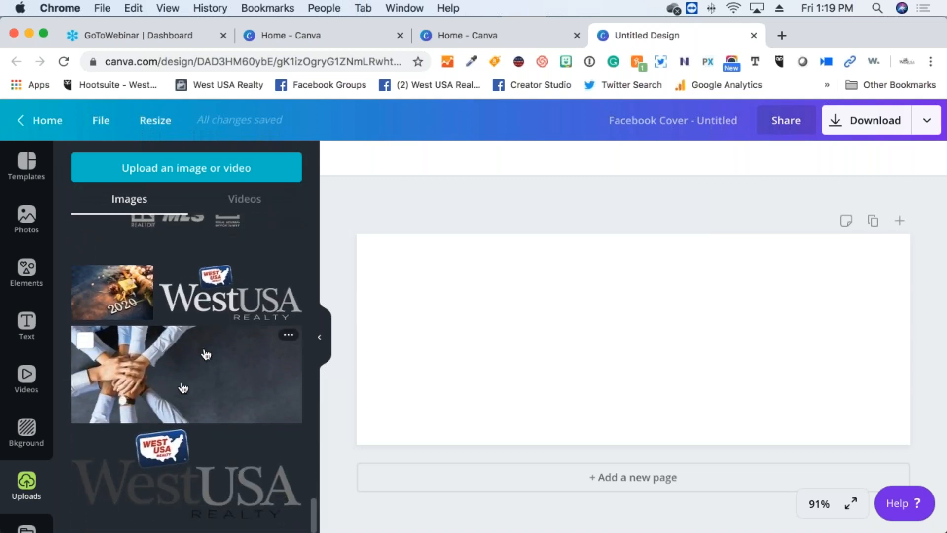
scroll(43, 456, down, 2)
scroll(42, 456, up, 2)
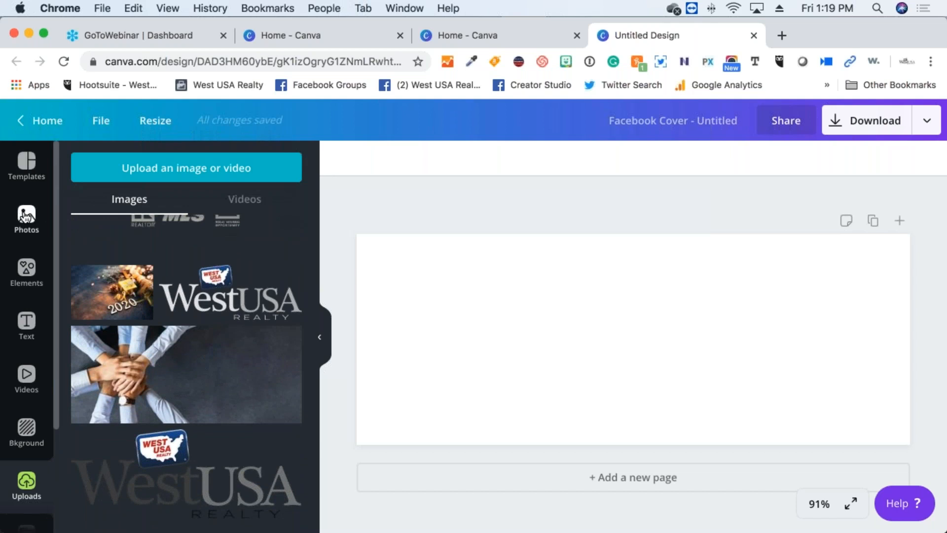
Search the stock photos for 'arizona' to show desert and mountain results
click(26, 216)
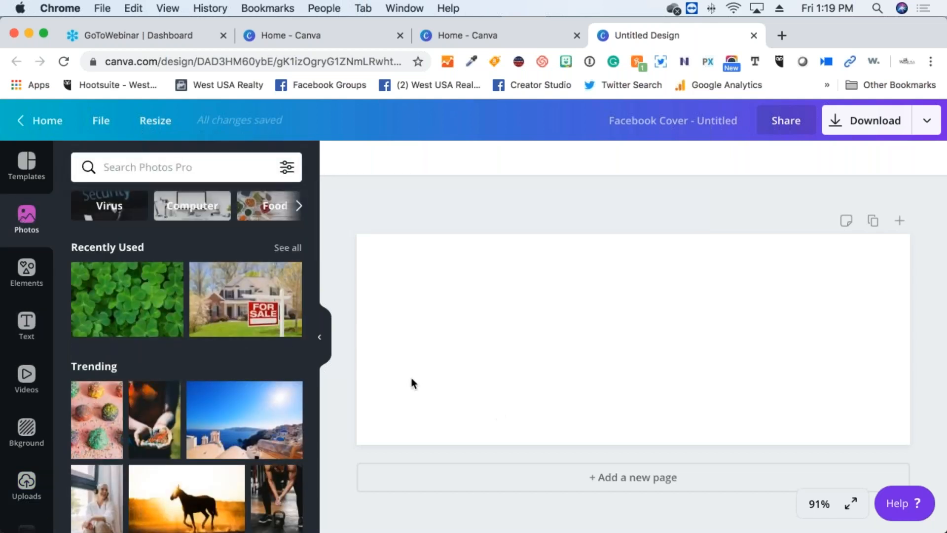
click(196, 161)
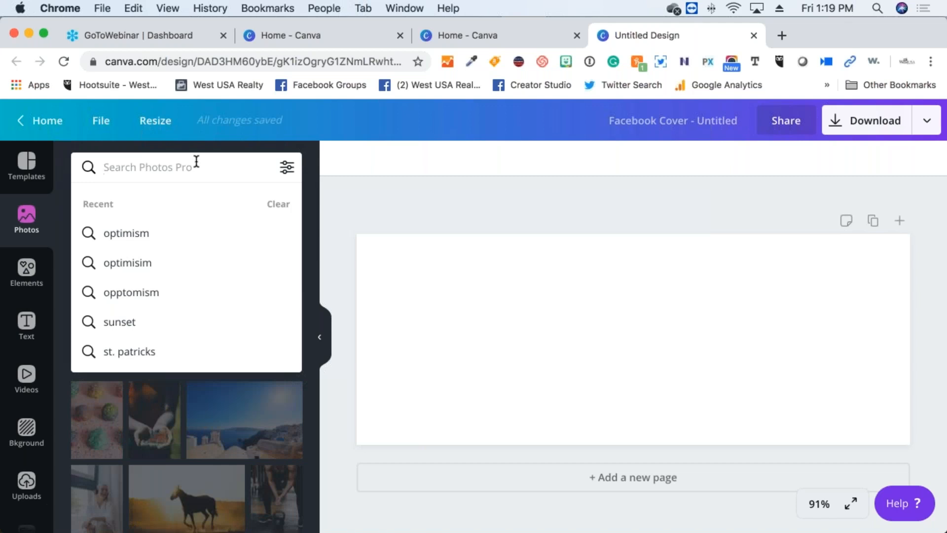
text(arizona)
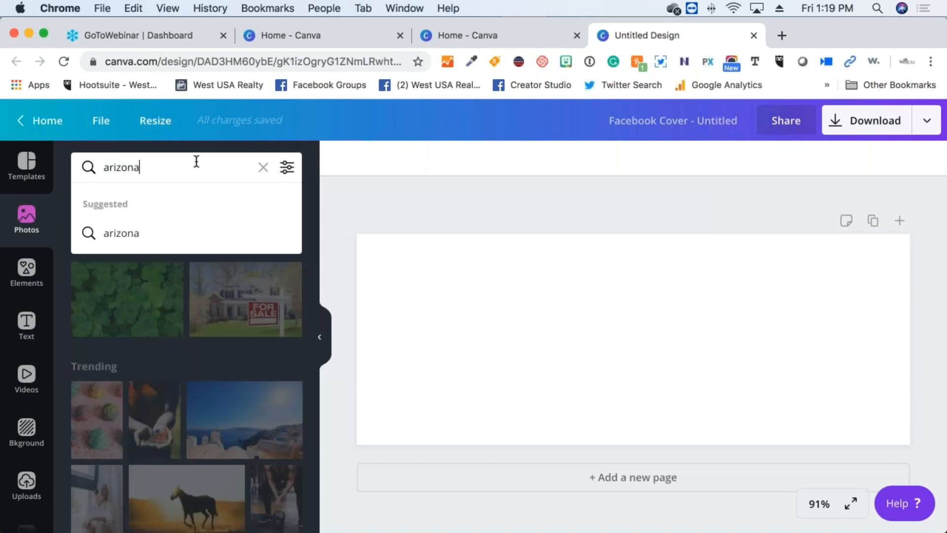
key(Return)
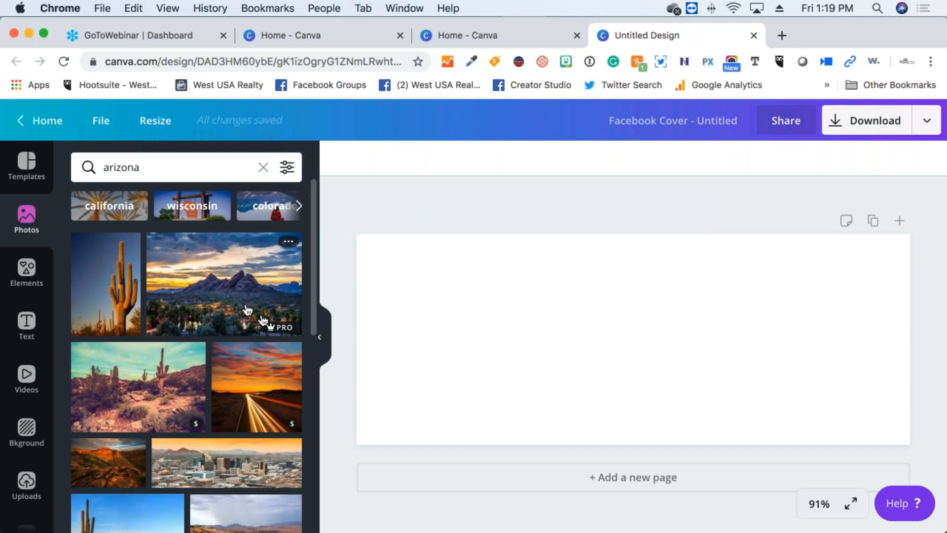
mouse_move(286, 330)
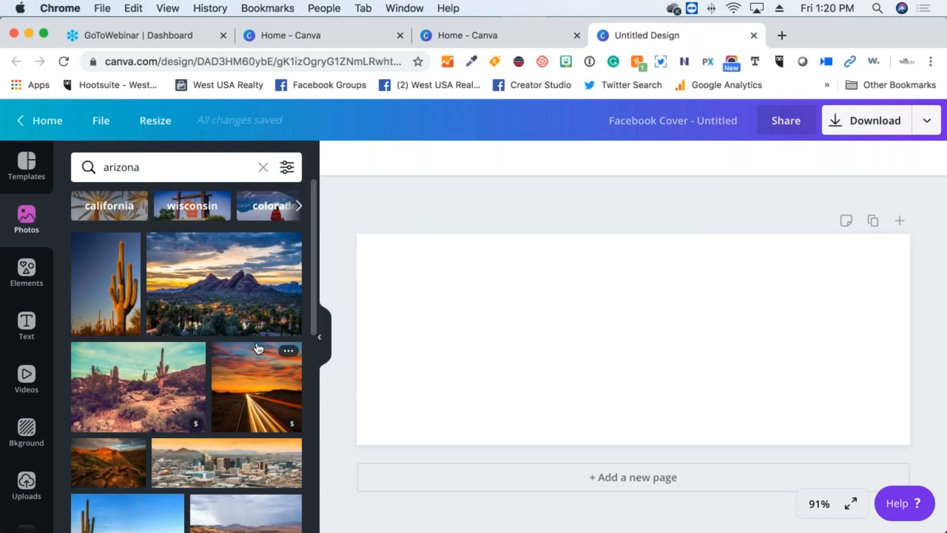
Add the mountain sunset photo to the cover and delete the accidental duplicate copy
click(239, 314)
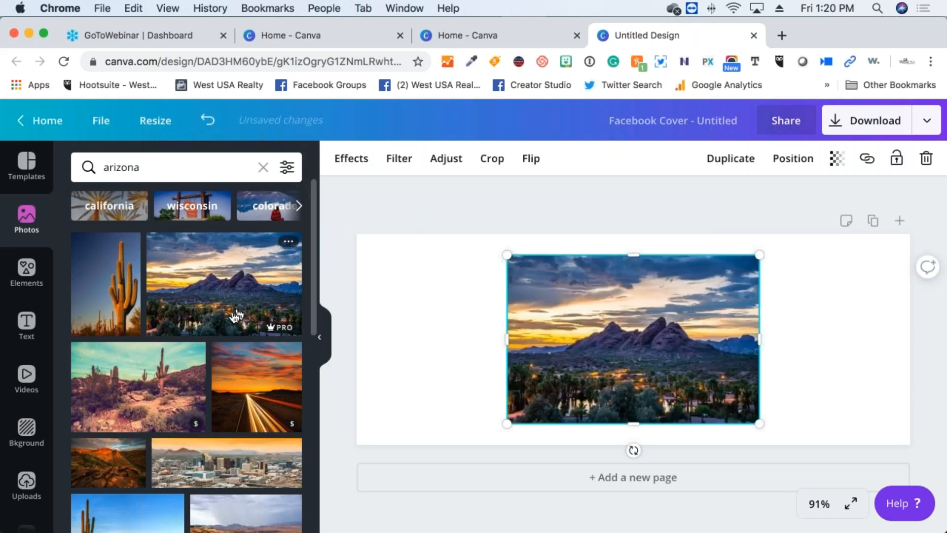
click(238, 281)
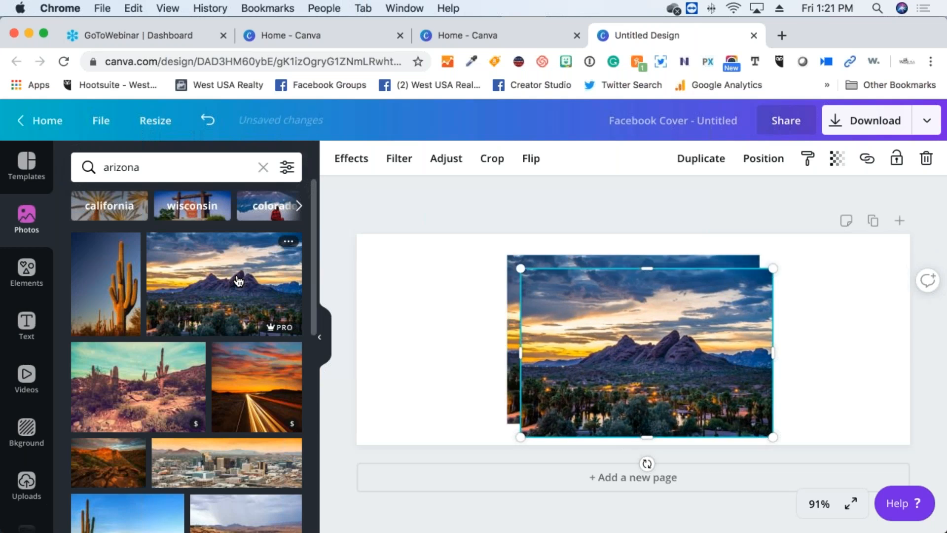
drag(238, 281, 655, 309)
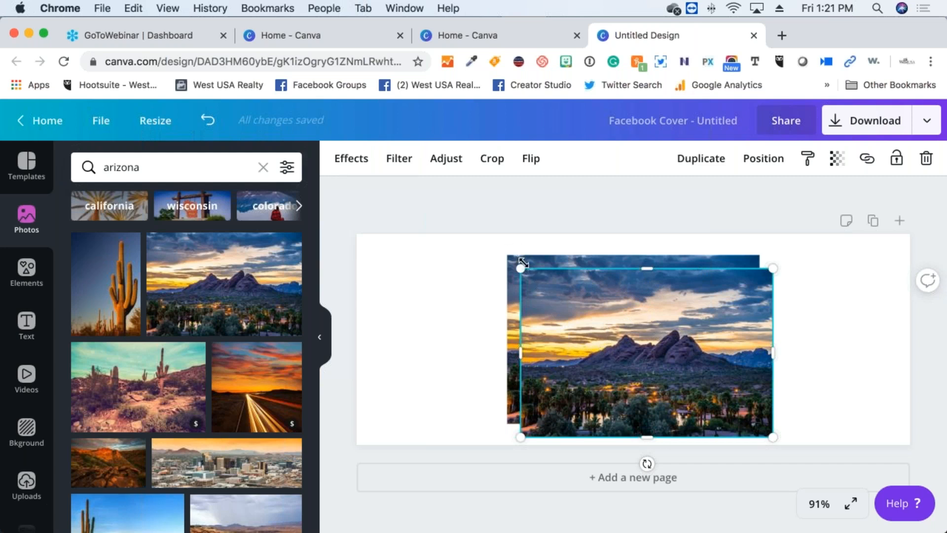
drag(520, 268, 537, 280)
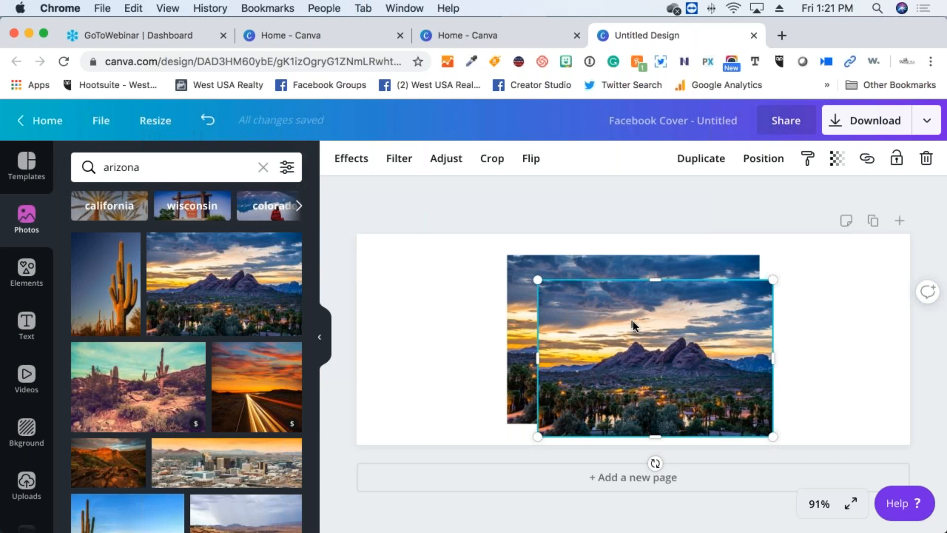
mouse_move(773, 279)
mouse_down()
mouse_move(835, 226)
mouse_move(627, 363)
mouse_move(729, 316)
mouse_move(775, 278)
mouse_up()
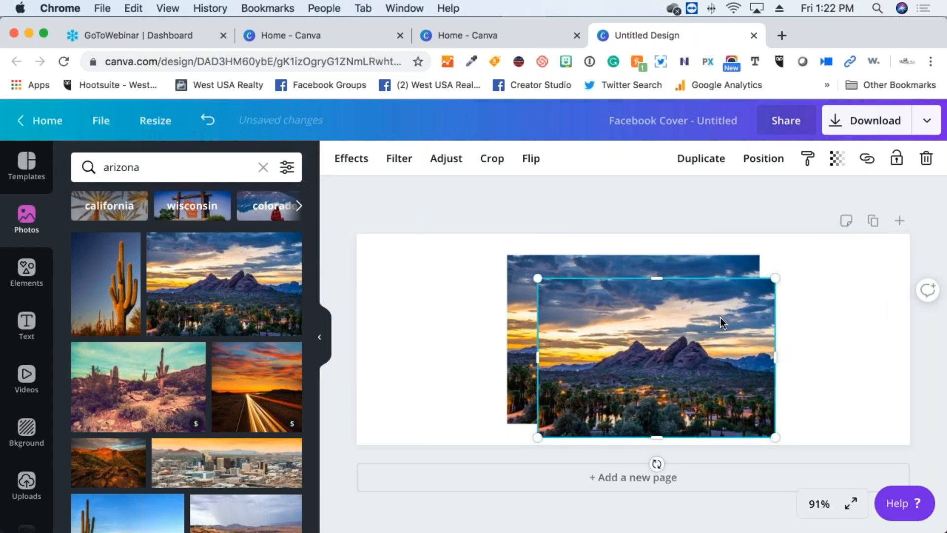
key(Delete)
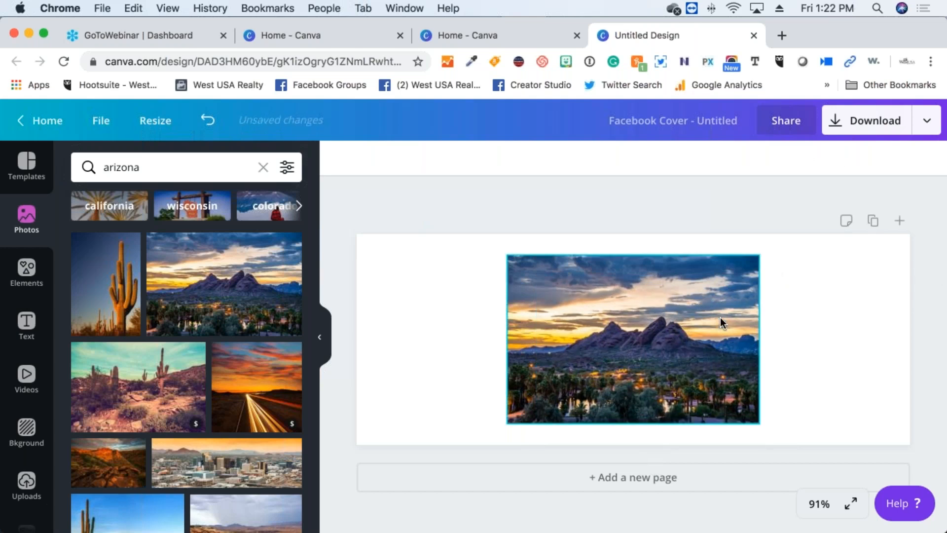
Stretch the sunset photo's top-left and bottom-right corners until it fills the cover
click(720, 320)
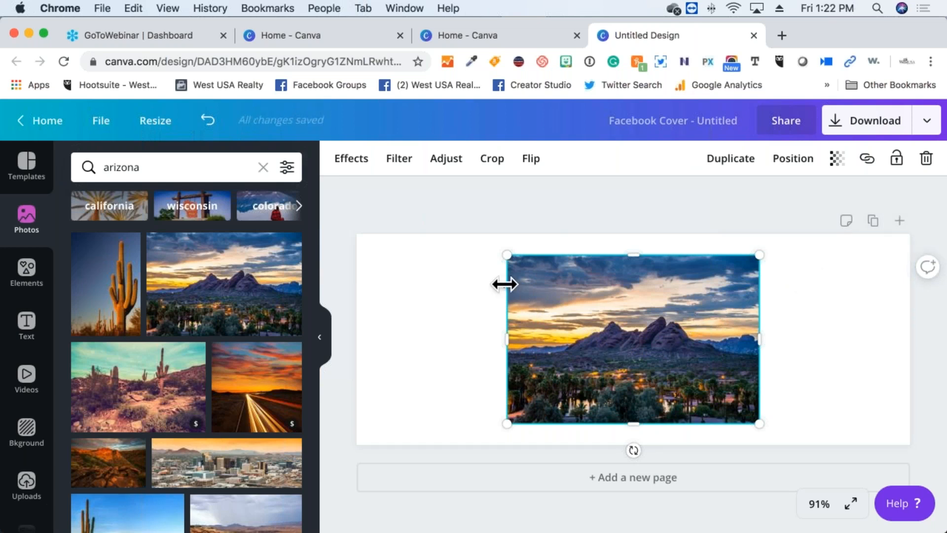
drag(477, 252, 295, 242)
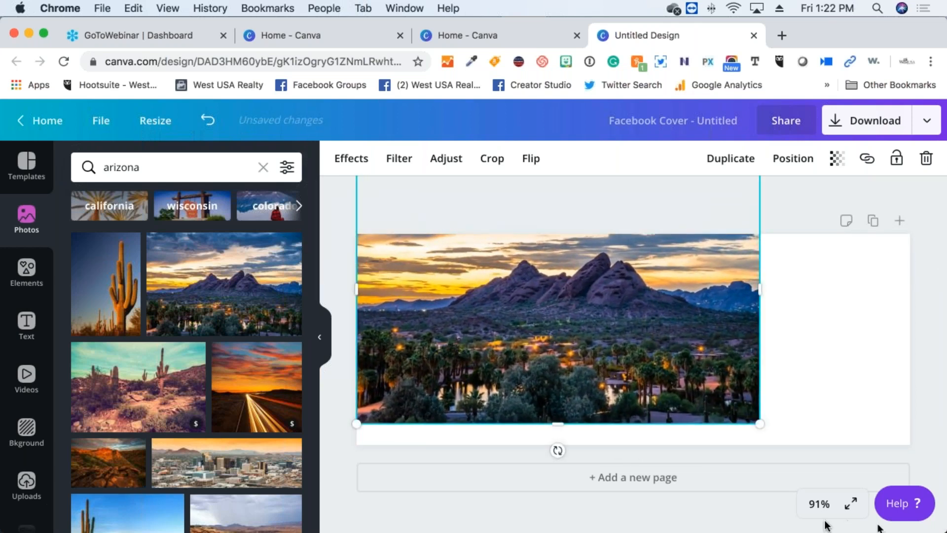
drag(808, 446, 909, 521)
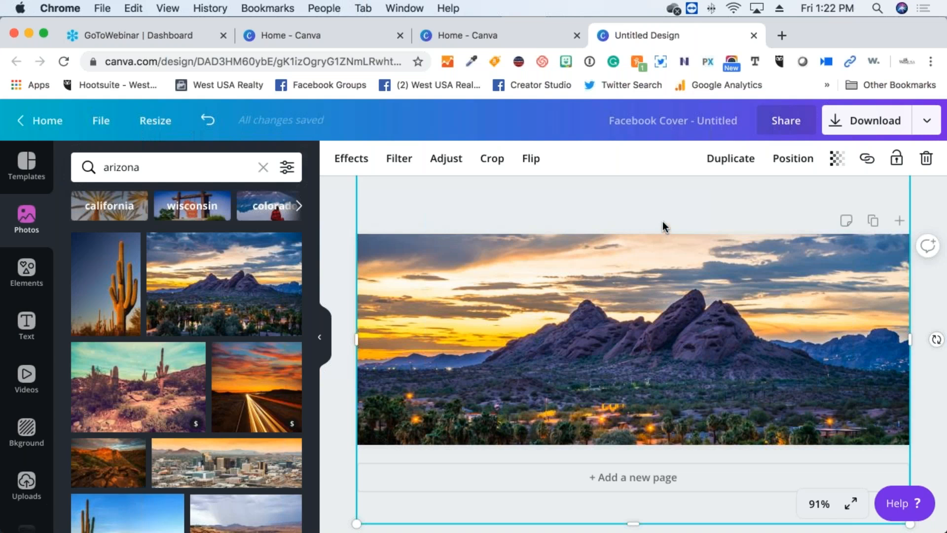
click(924, 398)
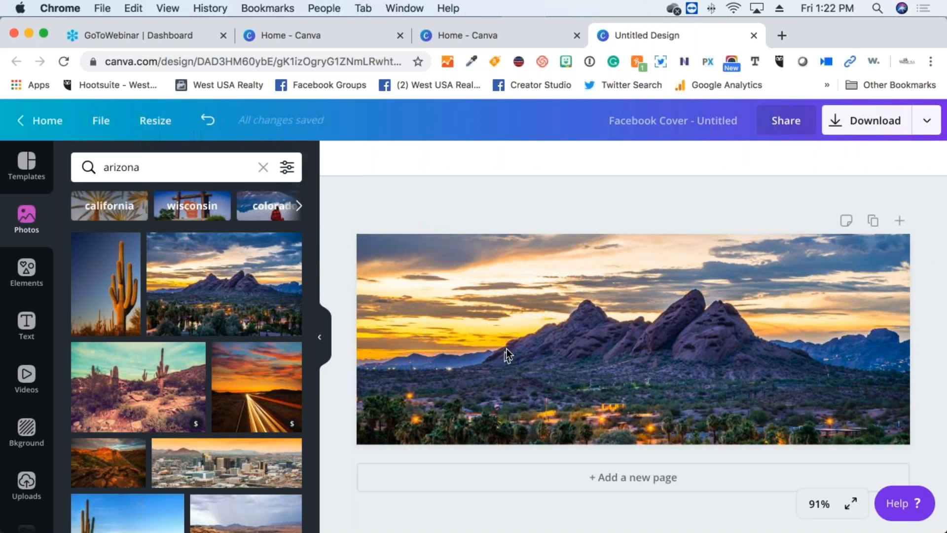
Reposition the sunset photo within its crop frame and apply the new framing
click(575, 312)
double_click(575, 313)
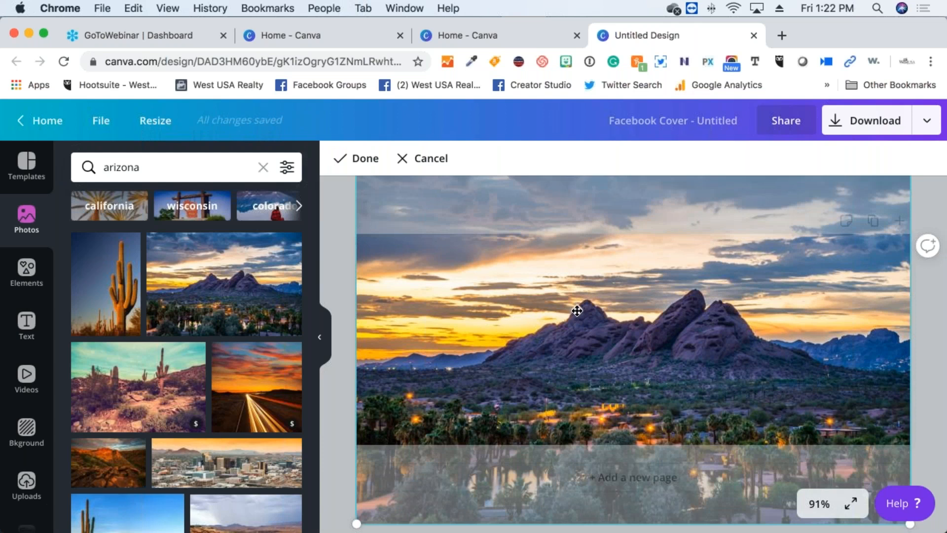
drag(575, 317, 582, 381)
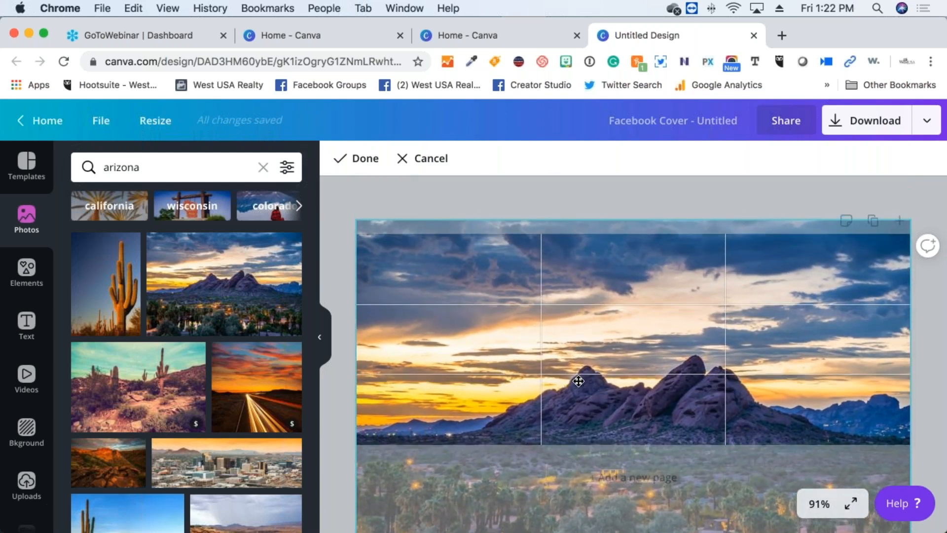
drag(594, 310, 588, 265)
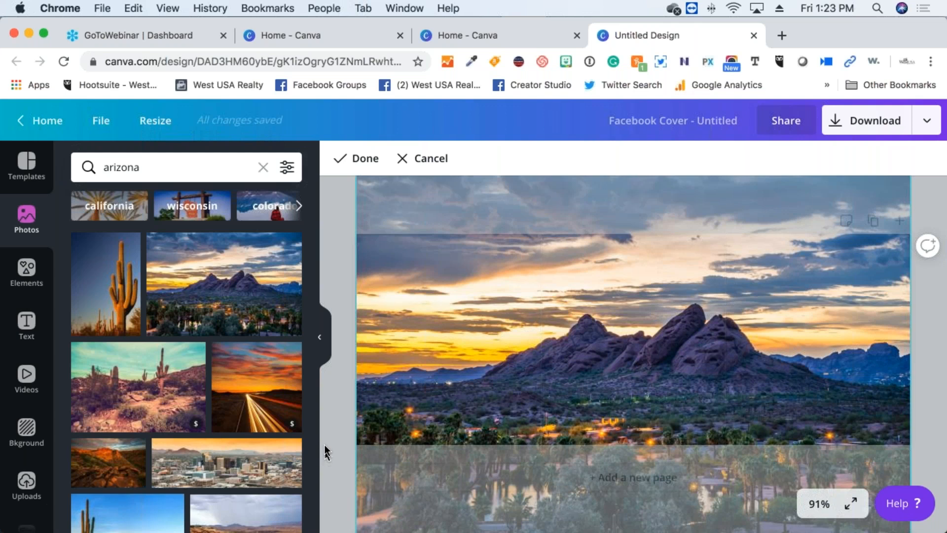
key(Return)
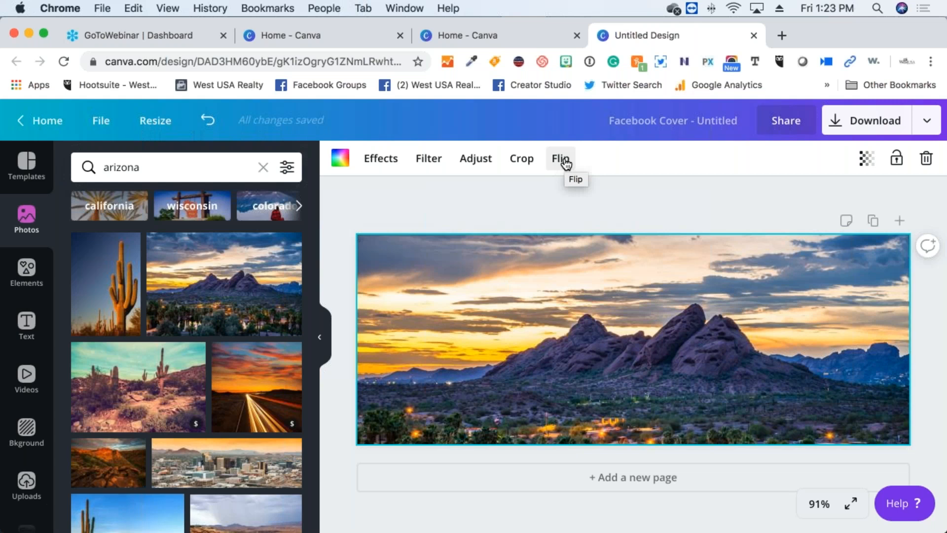
Try the Pop duotone effect on the sunset photo, then bring up the Filters list
click(380, 159)
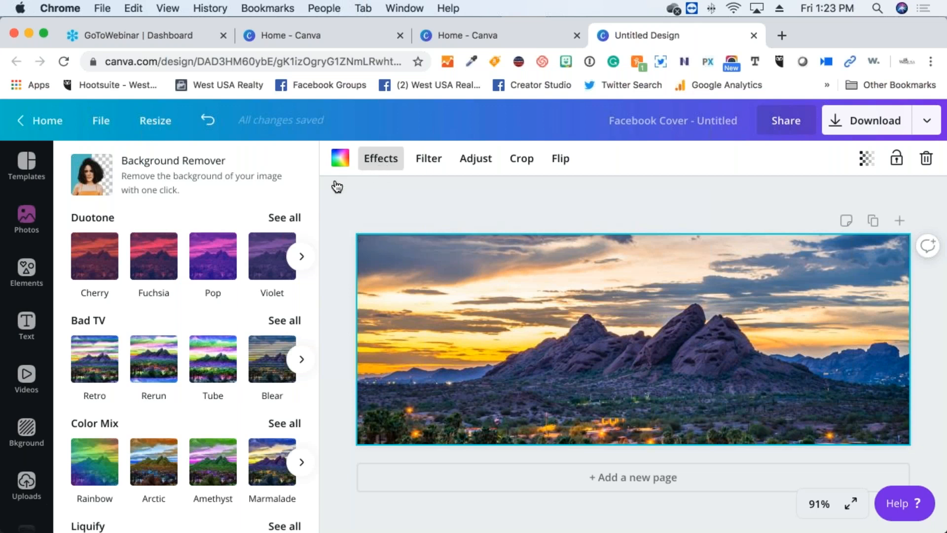
click(213, 251)
scroll(164, 392, down, 3)
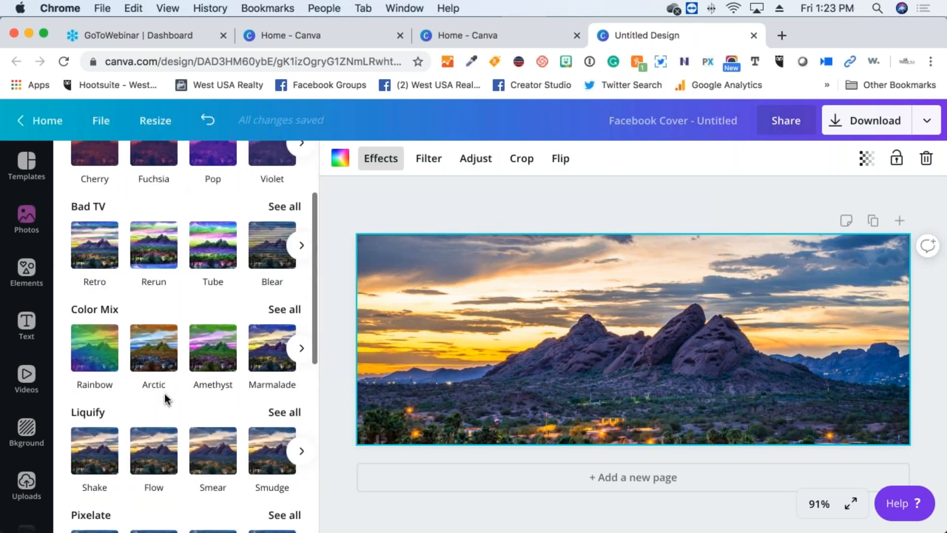
scroll(165, 393, down, 6)
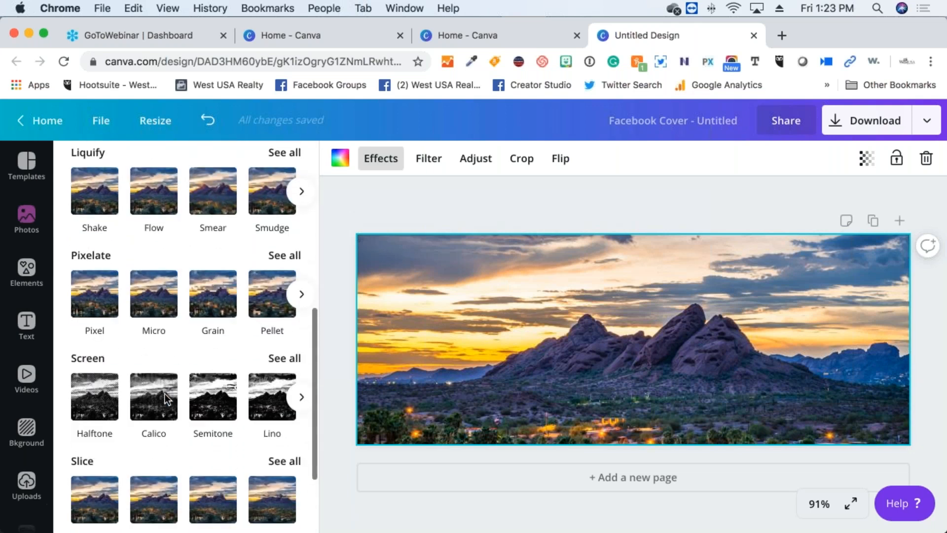
scroll(165, 394, up, 8)
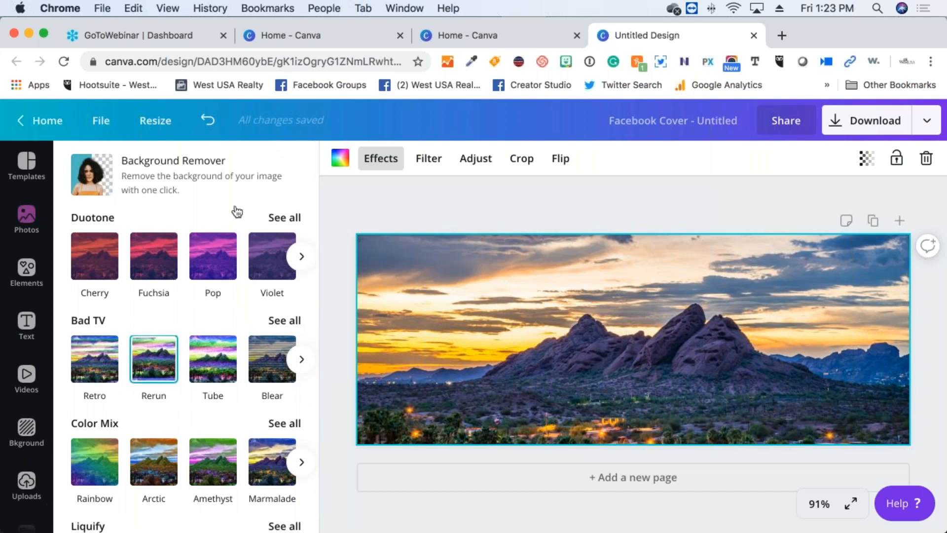
click(422, 159)
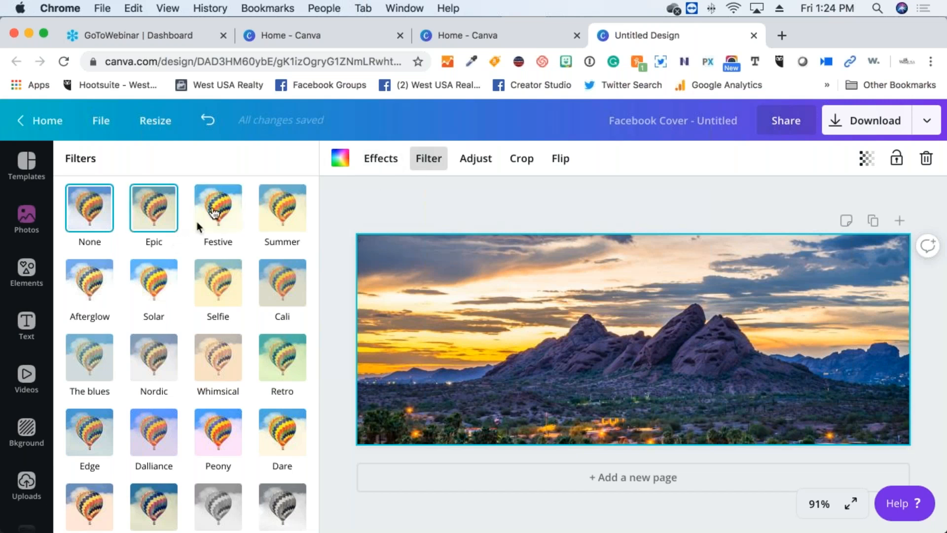
Preview the Festive, Solar, Street and Greyscale filters on the sunset photo
click(229, 202)
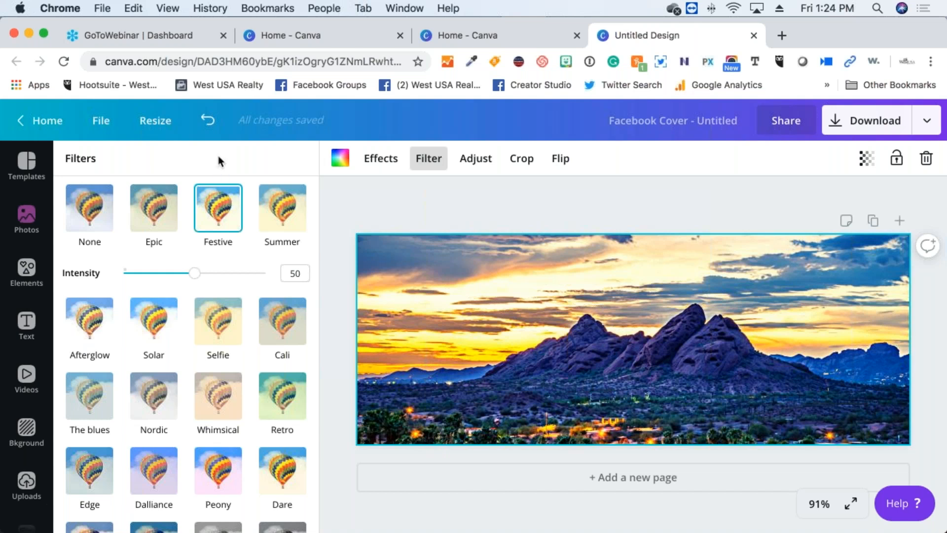
click(151, 326)
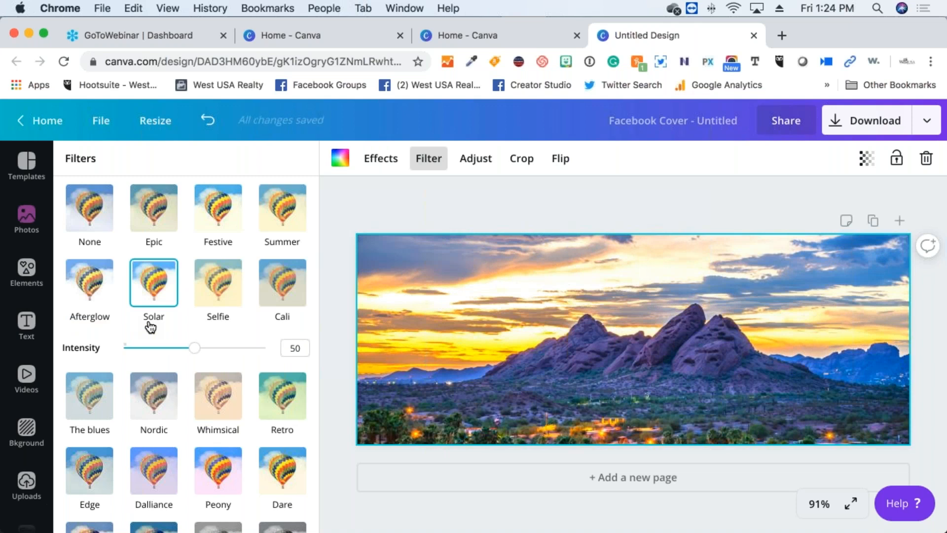
scroll(150, 340, down, 3)
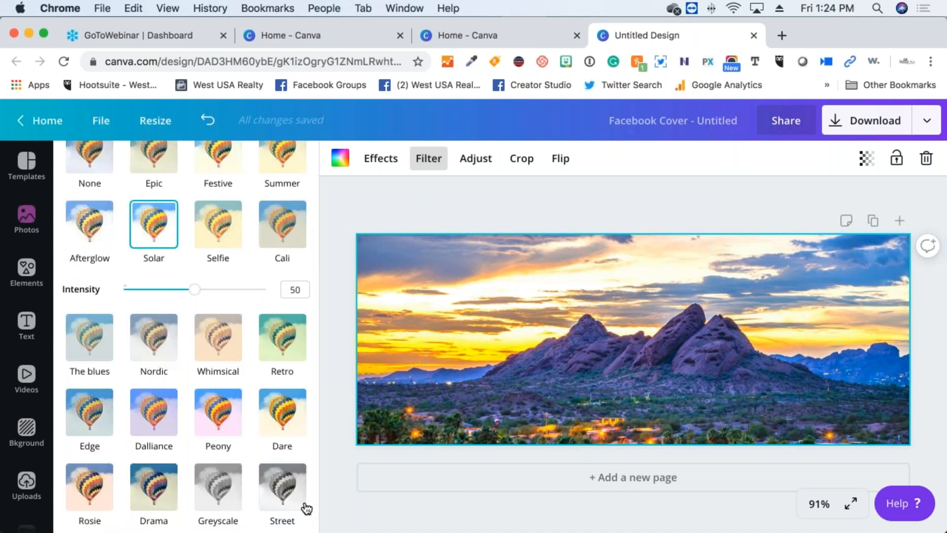
click(292, 498)
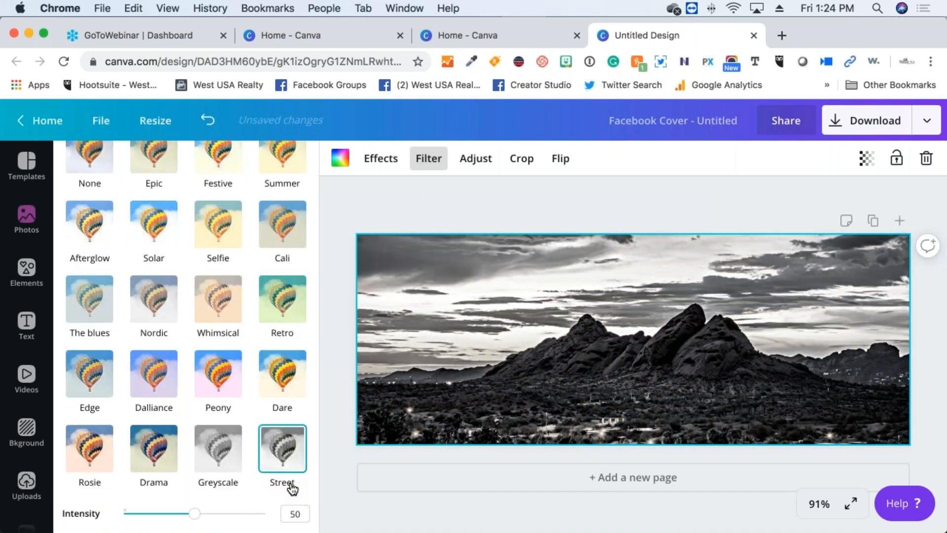
scroll(243, 437, up, 1)
click(229, 442)
Return the sunset photo to no filter and bring up its adjustment sliders
scroll(191, 420, up, 2)
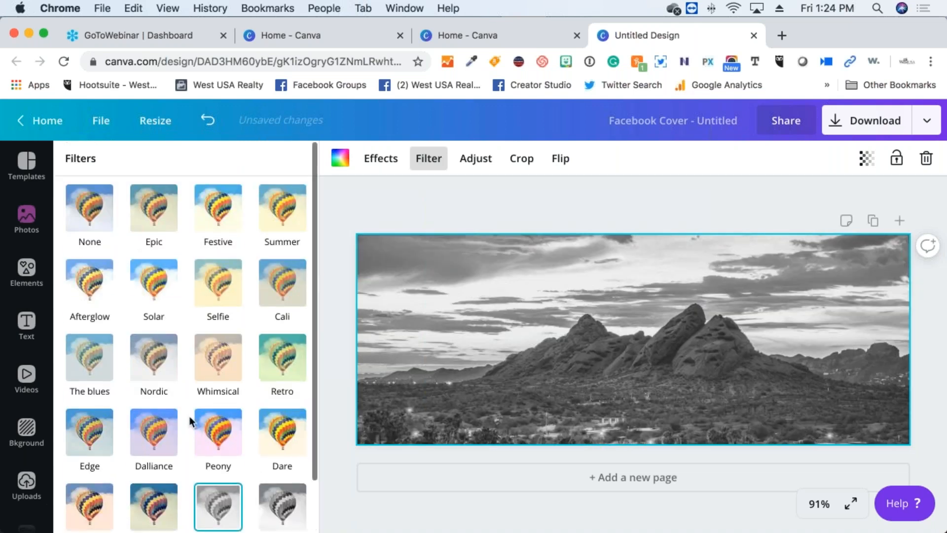
click(99, 207)
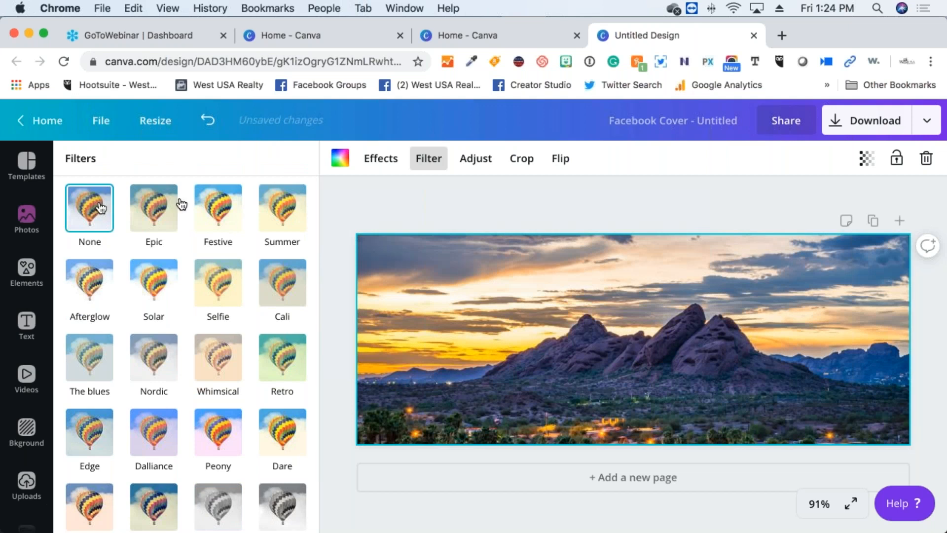
click(485, 166)
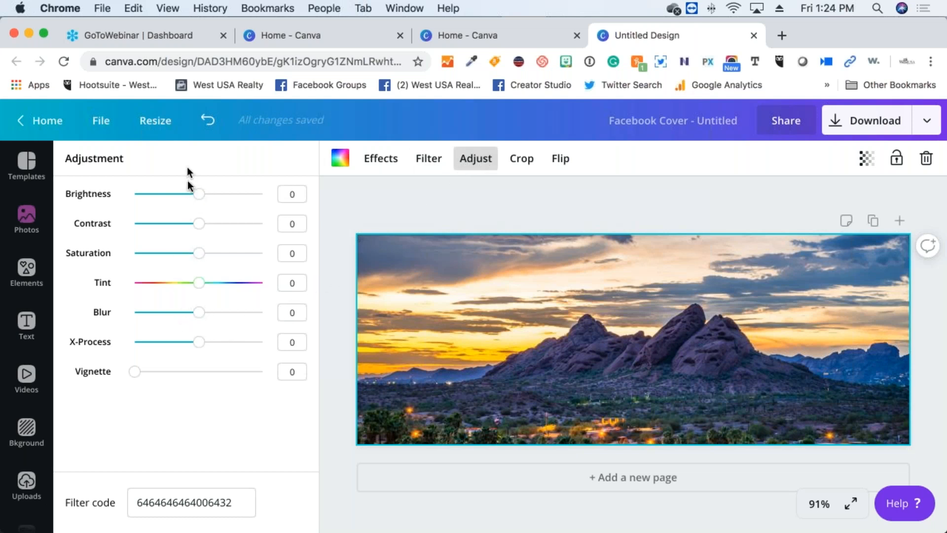
Give the sunset photo a Vignette of about 63, then enter crop mode
click(148, 374)
drag(156, 374, 217, 378)
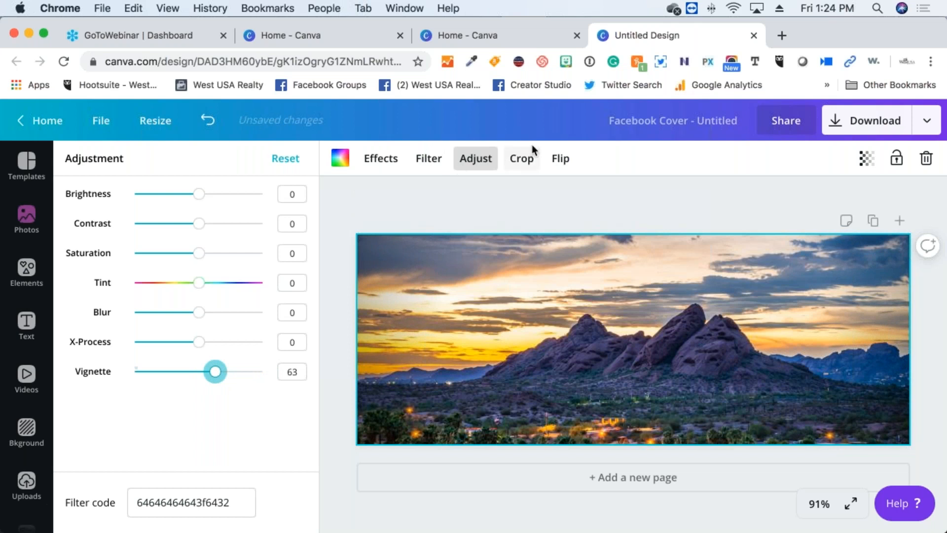
click(528, 159)
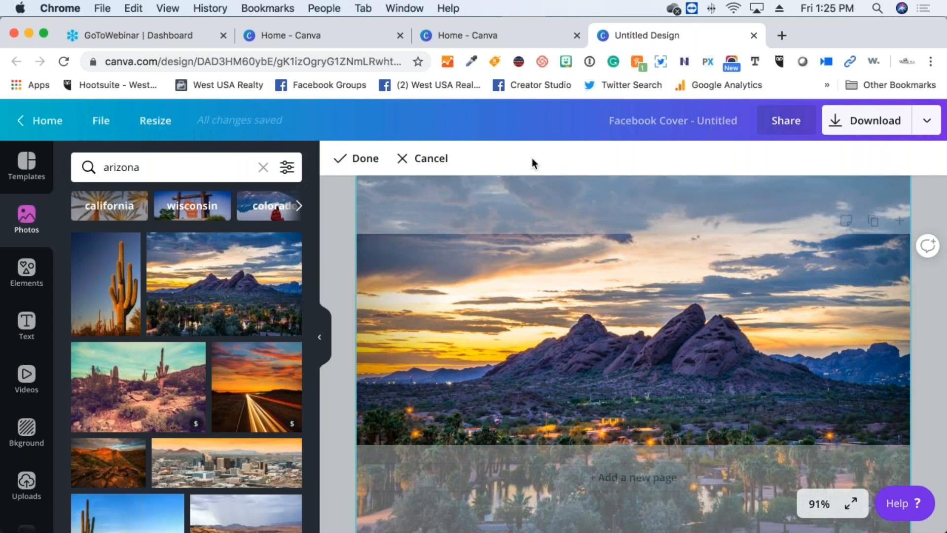
Leave crop mode and dismiss the Flip options, keeping the photo uncropped and unflipped
click(407, 160)
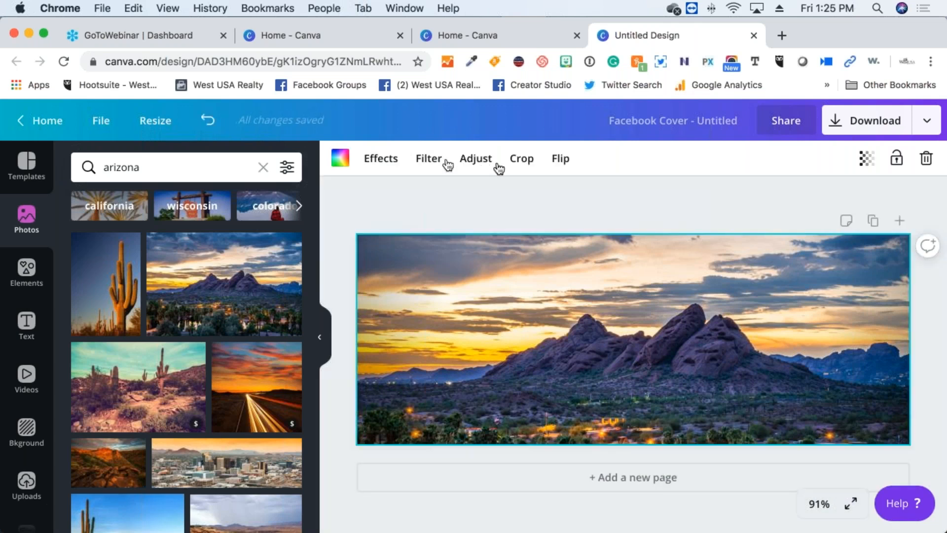
click(559, 162)
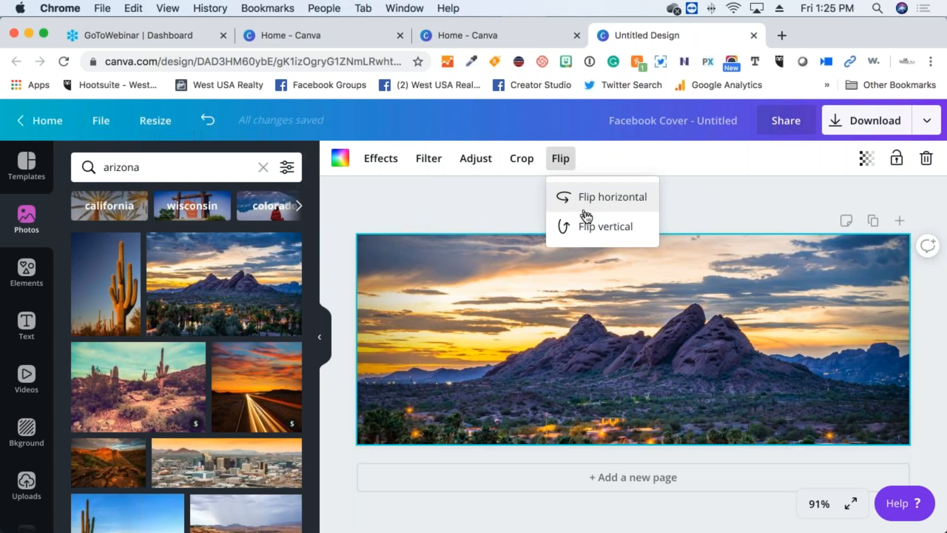
click(466, 198)
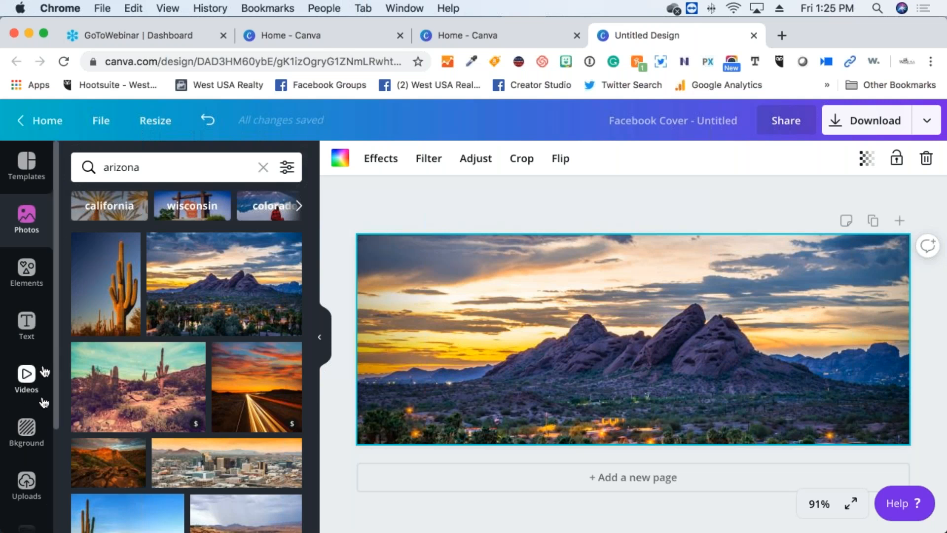
Place the blonde woman's headshot from Uploads in the centre of the cover
click(26, 482)
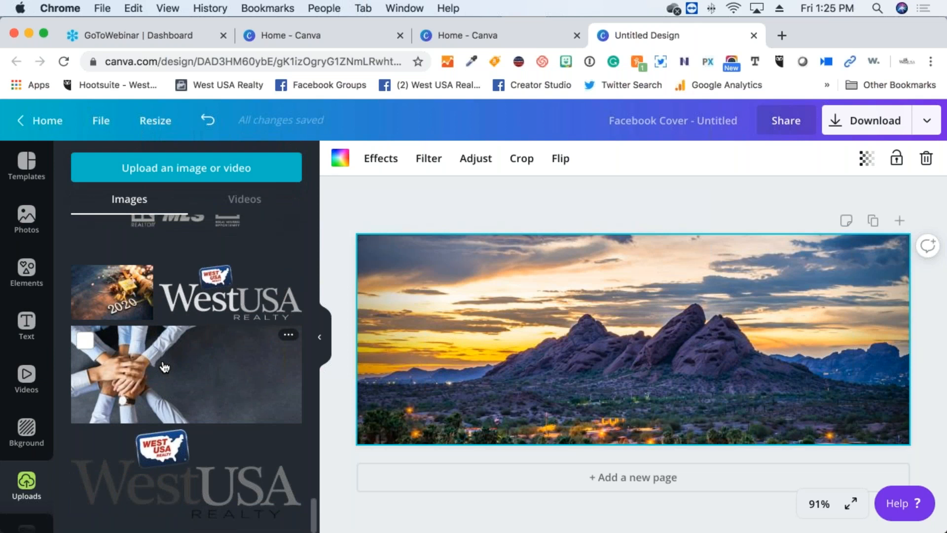
scroll(164, 368, up, 6)
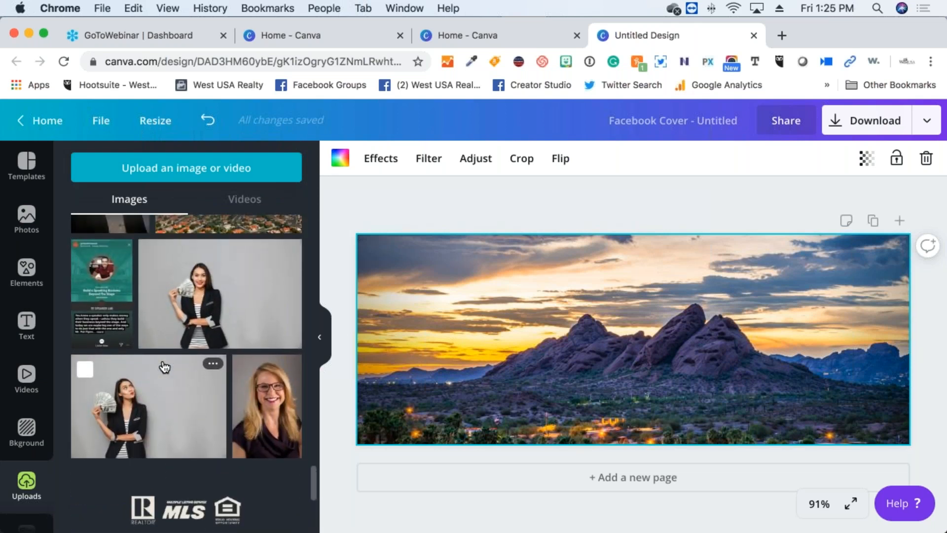
scroll(166, 367, up, 5)
scroll(168, 368, down, 3)
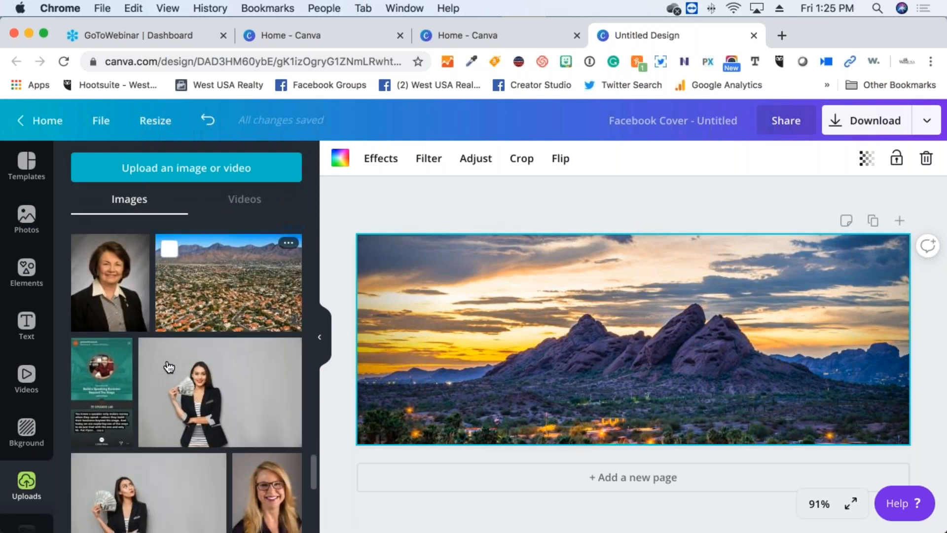
scroll(168, 366, down, 3)
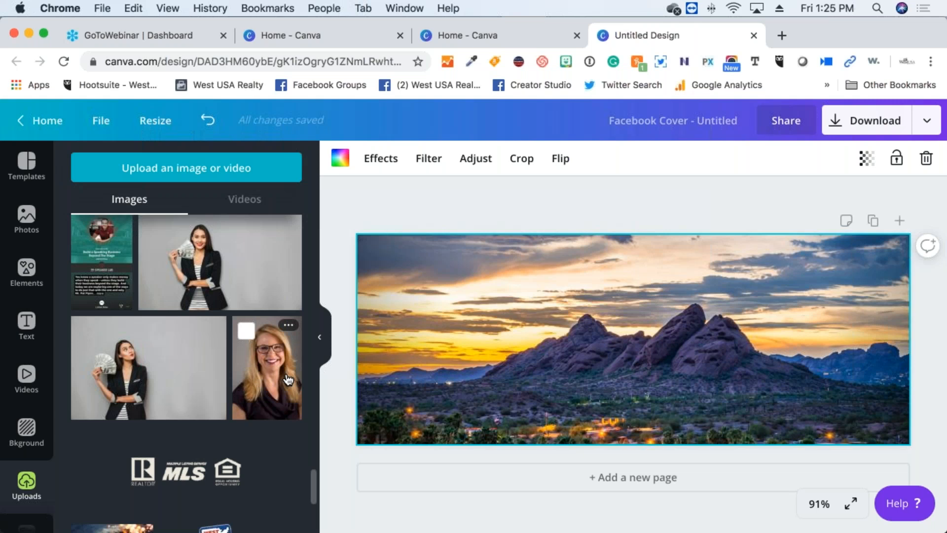
click(286, 377)
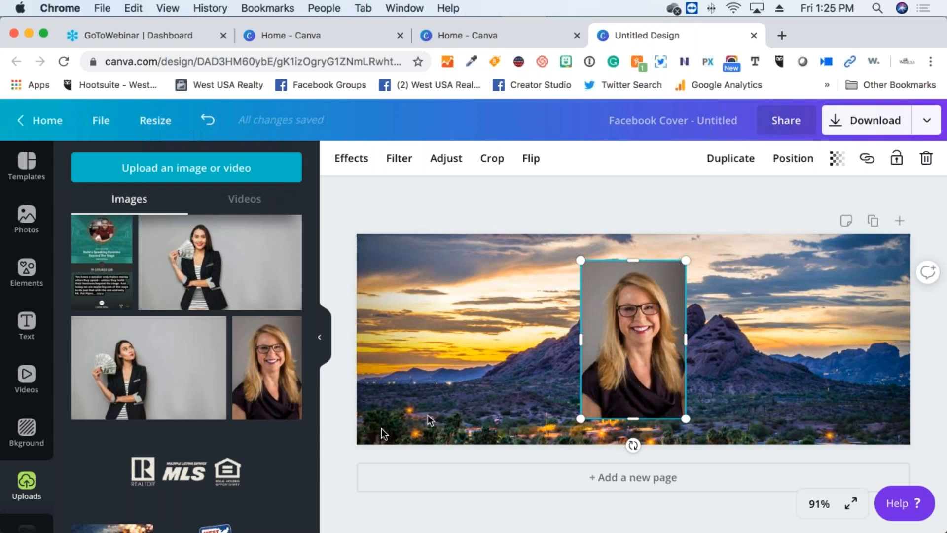
Drag the headshot from the centre to the left side of the cover
drag(610, 347, 418, 349)
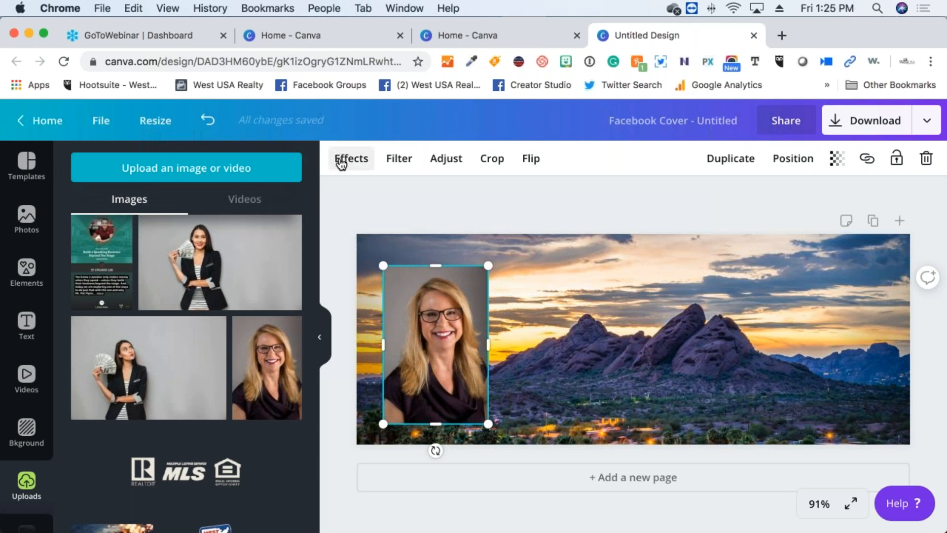
click(340, 162)
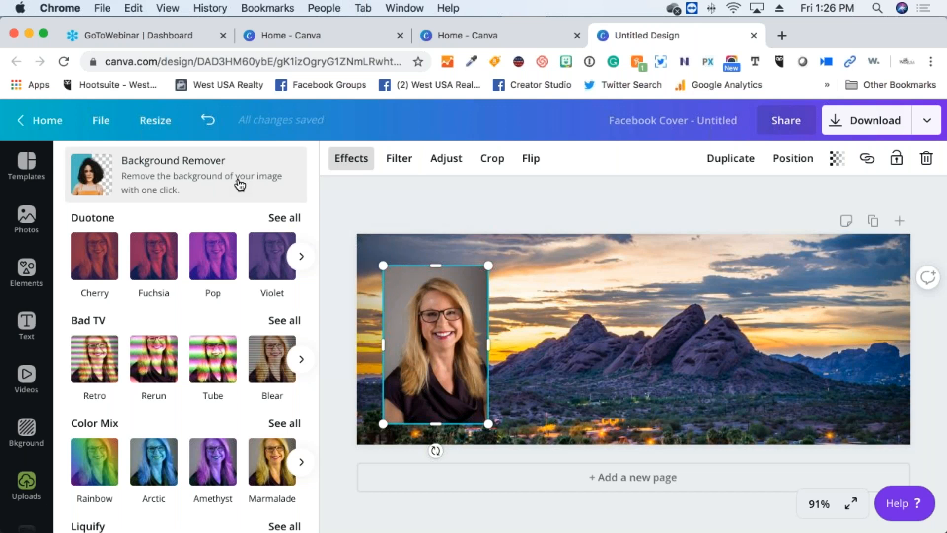
Remove the headshot's background and set the cut-out flush in the bottom-left corner
click(240, 185)
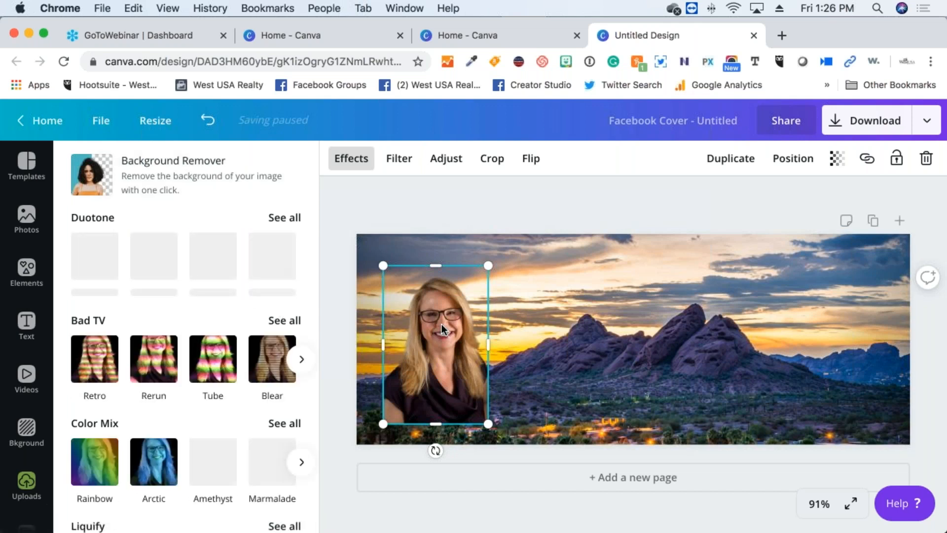
drag(434, 330, 417, 344)
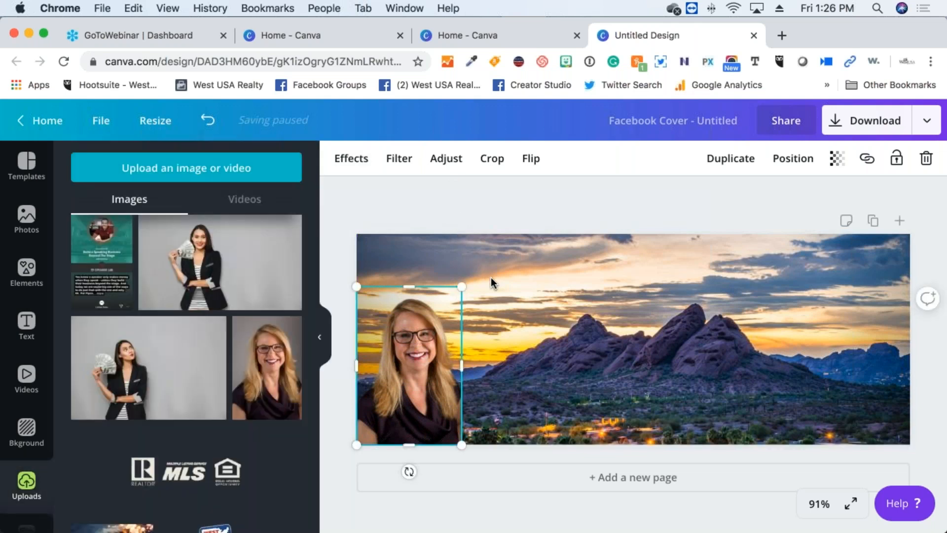
click(490, 278)
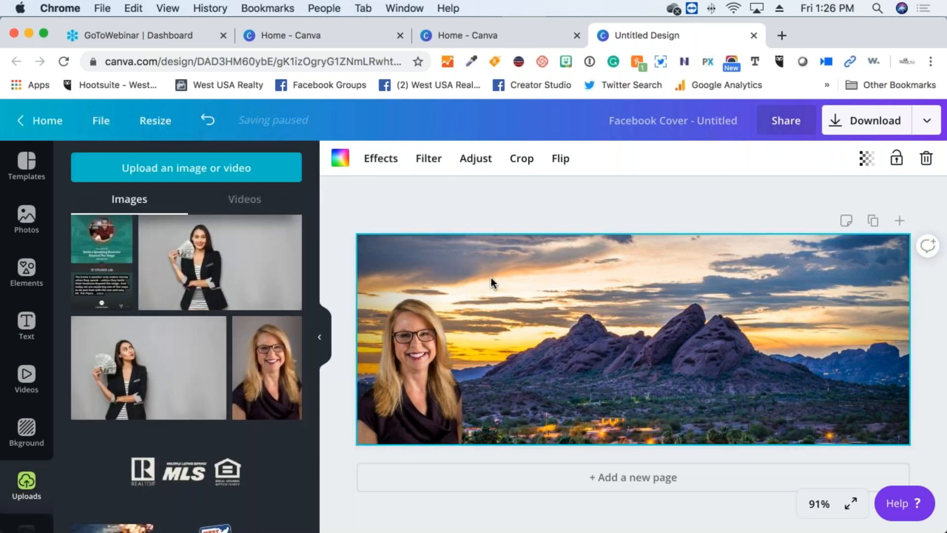
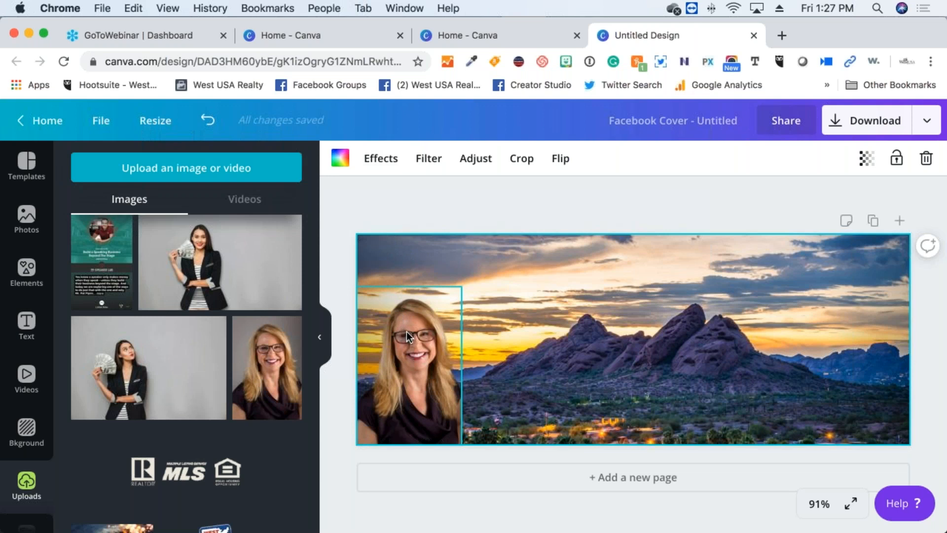
Add the WestUSA logo from Uploads, shrink and move it, then delete this first attempt
scroll(195, 409, down, 5)
scroll(192, 412, up, 1)
scroll(192, 412, down, 1)
scroll(192, 410, up, 1)
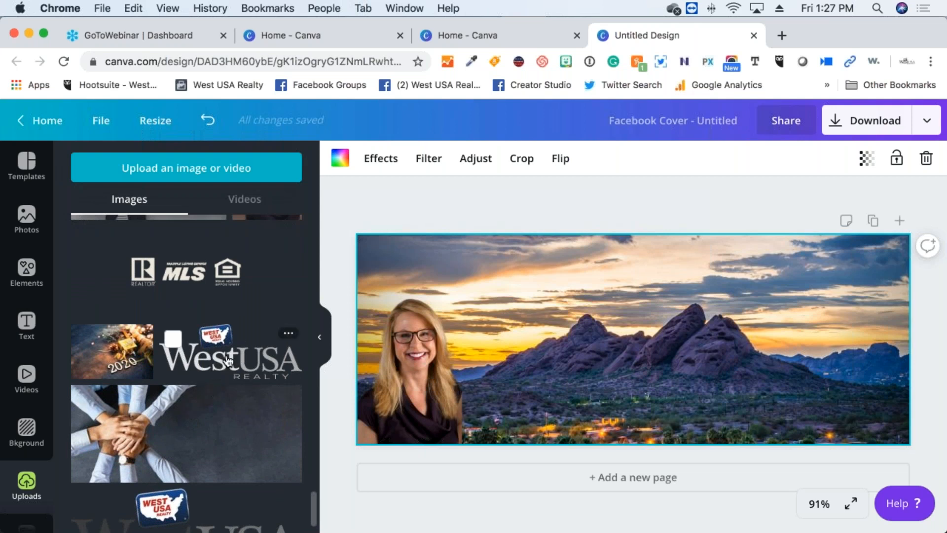
scroll(228, 362, down, 2)
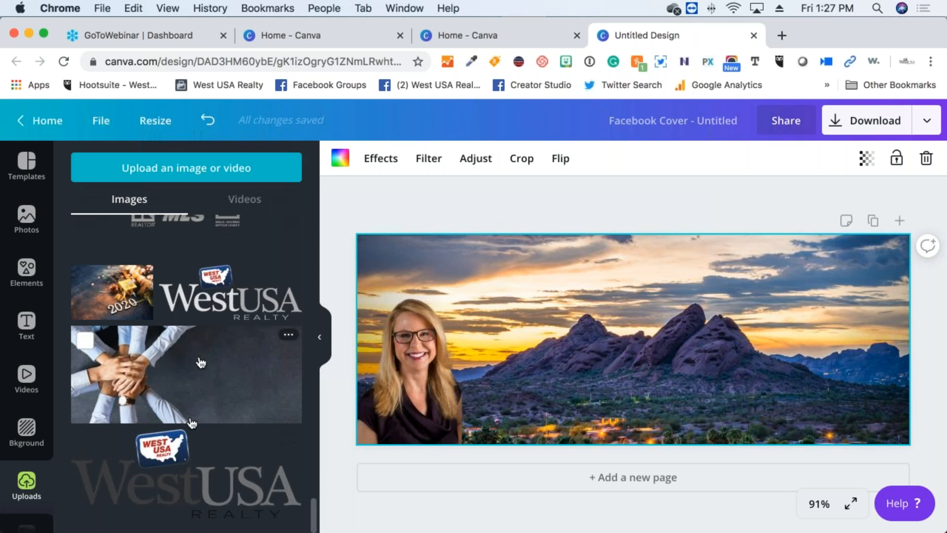
click(184, 461)
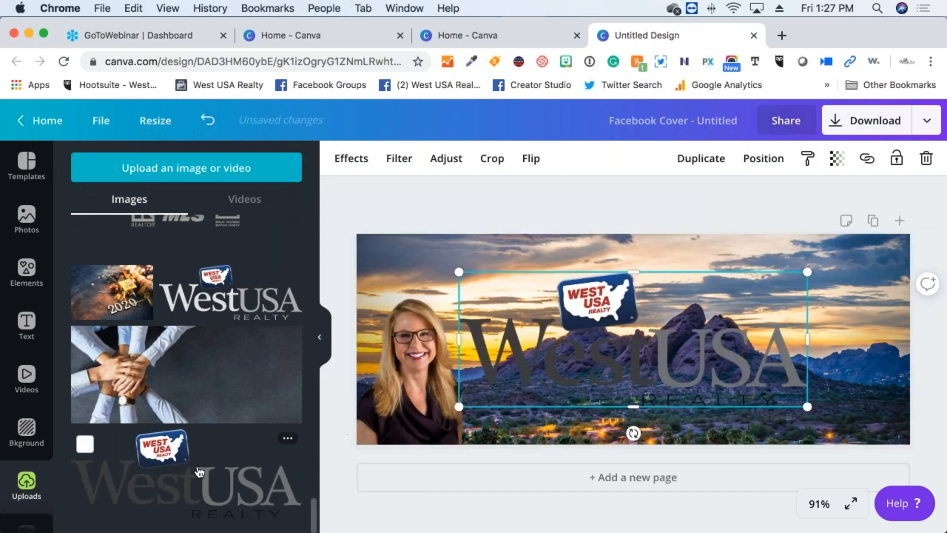
drag(459, 407, 686, 294)
drag(736, 309, 833, 331)
key(Delete)
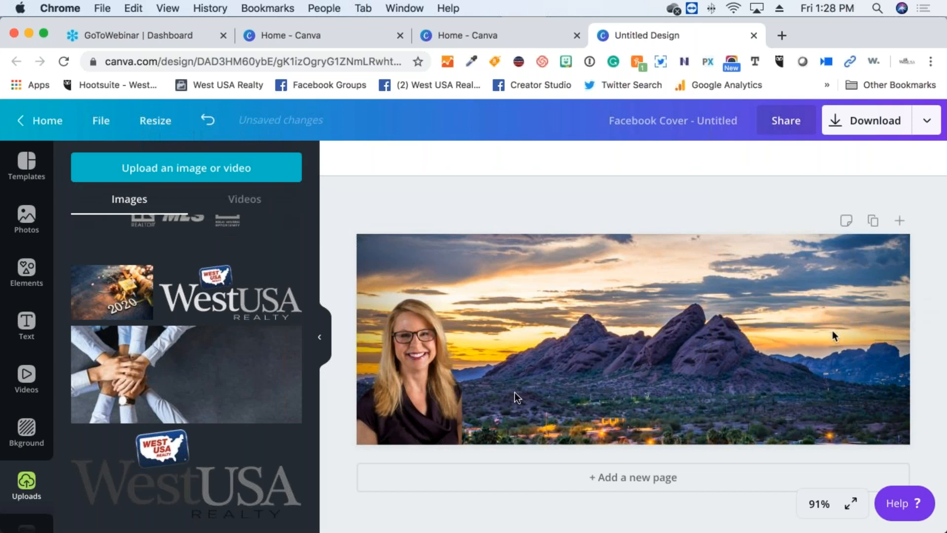
Re-add the WestUSA logo, shrink it and place it in the cover's bottom-right corner
click(169, 277)
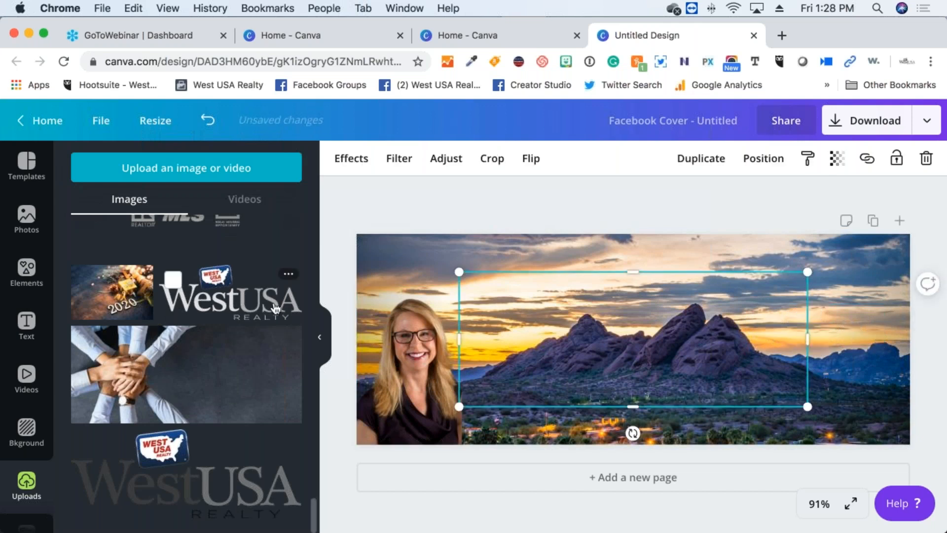
drag(460, 406, 840, 392)
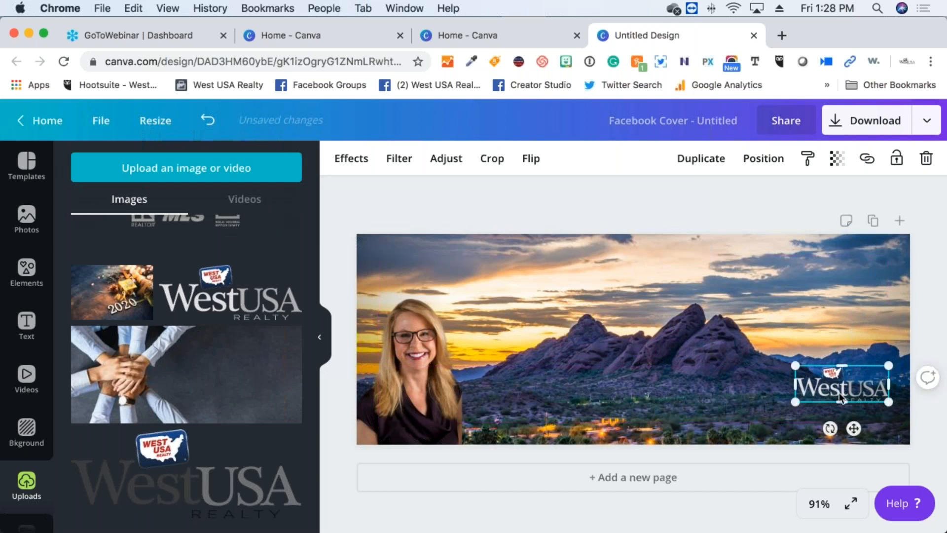
click(895, 446)
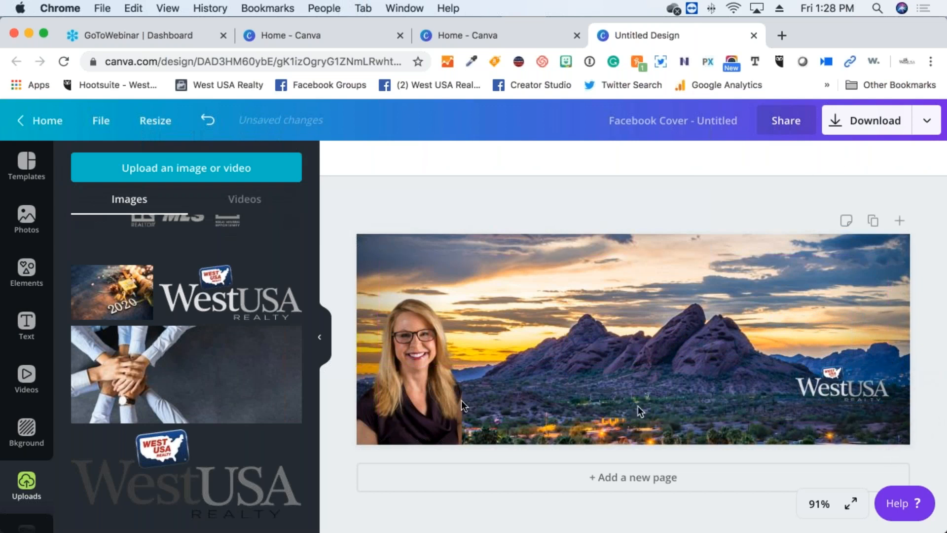
scroll(194, 393, up, 3)
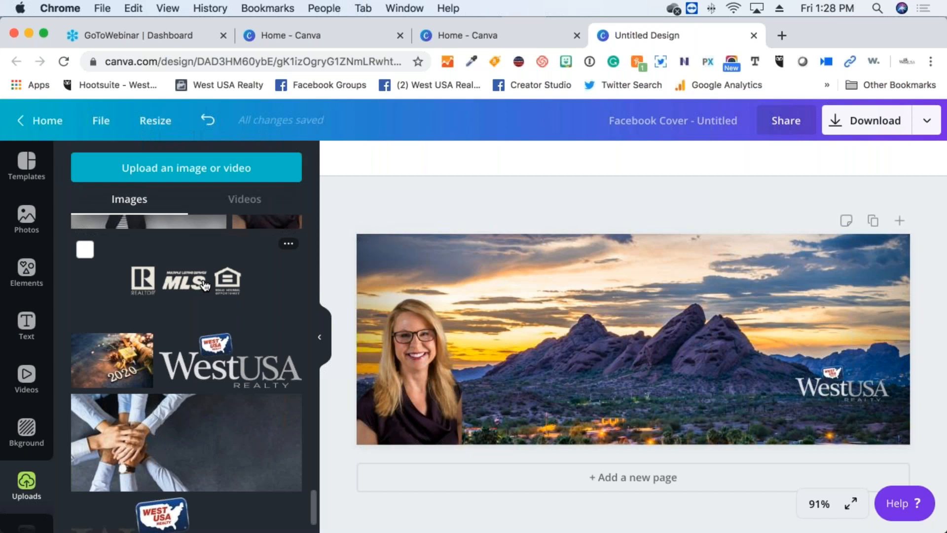
Add the Realtor/MLS/Equal Housing logos image, shrink it, and set it bottom-right below WestUSA
click(205, 285)
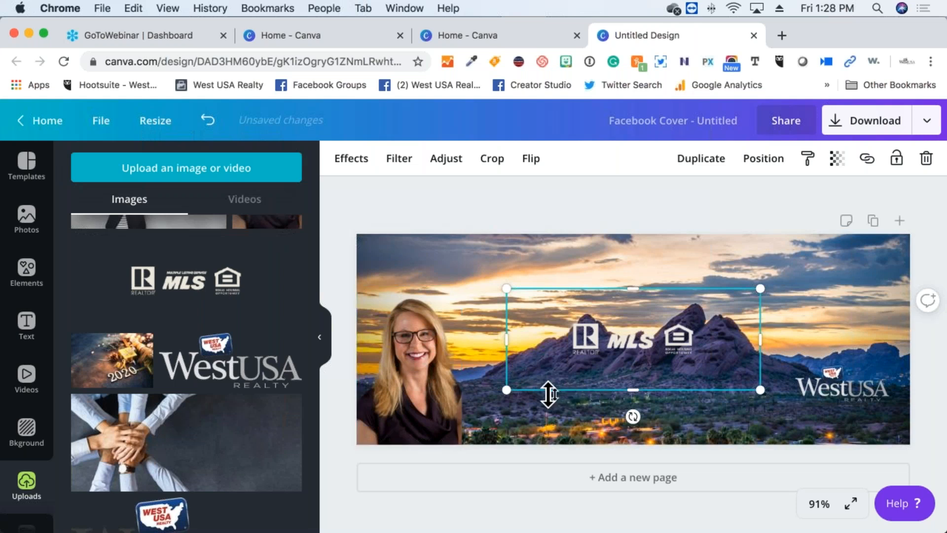
drag(497, 389, 719, 309)
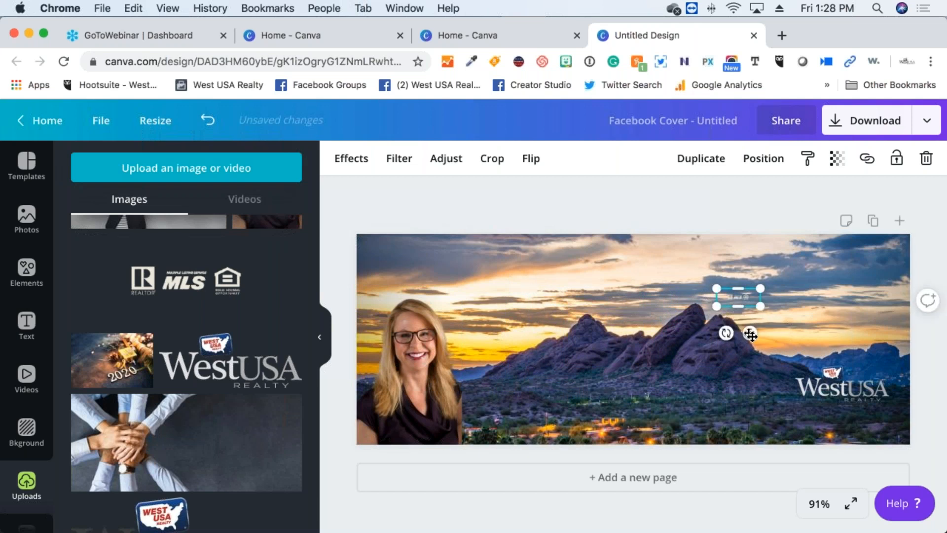
drag(751, 338, 890, 475)
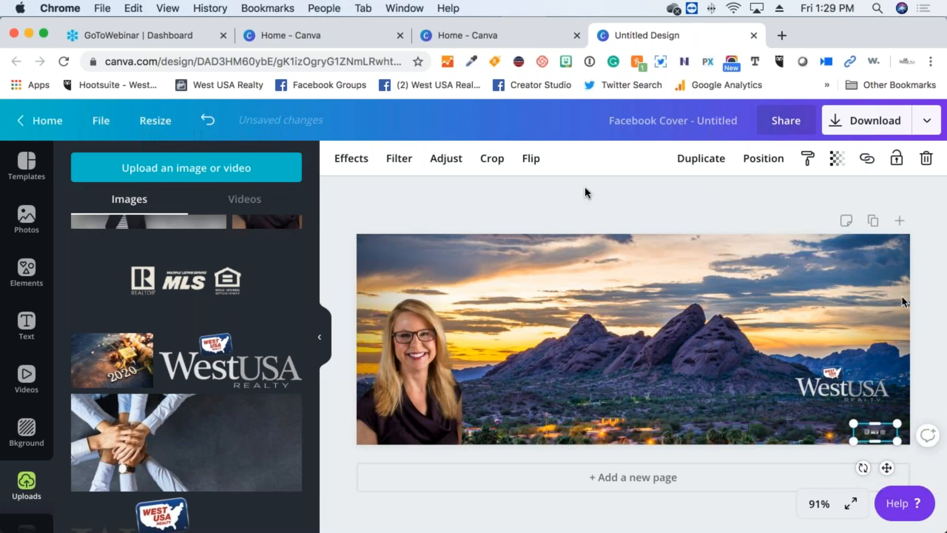
click(510, 192)
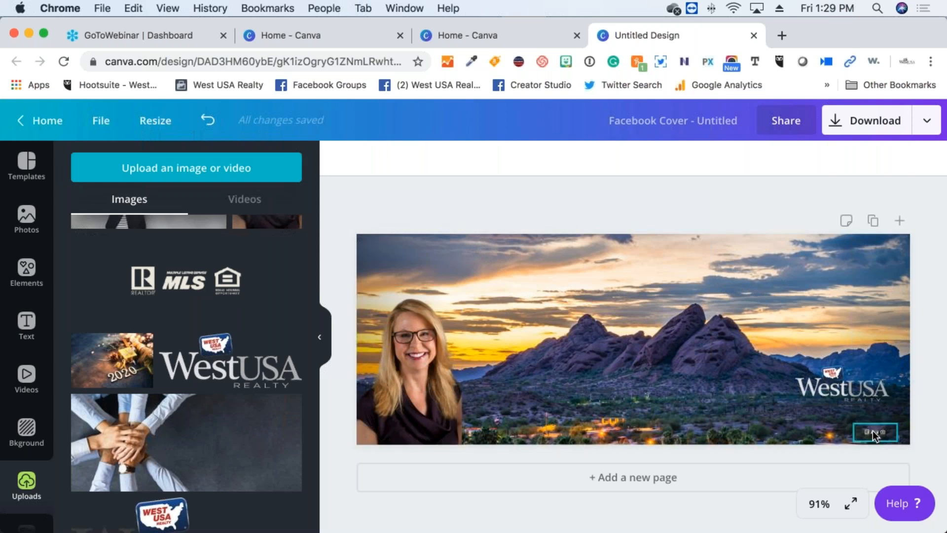
Add a heading with the agent's full name and remove the extra 't' typo
click(27, 322)
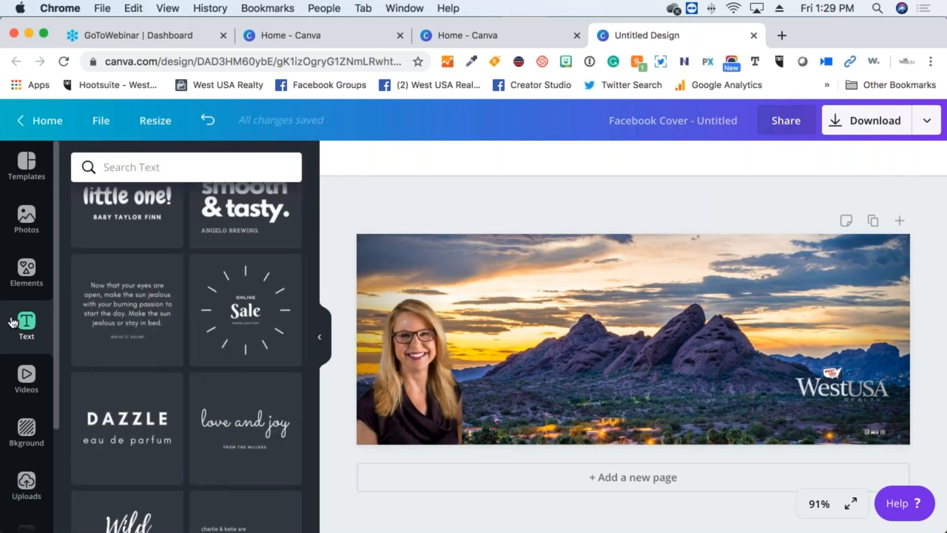
scroll(194, 289, up, 7)
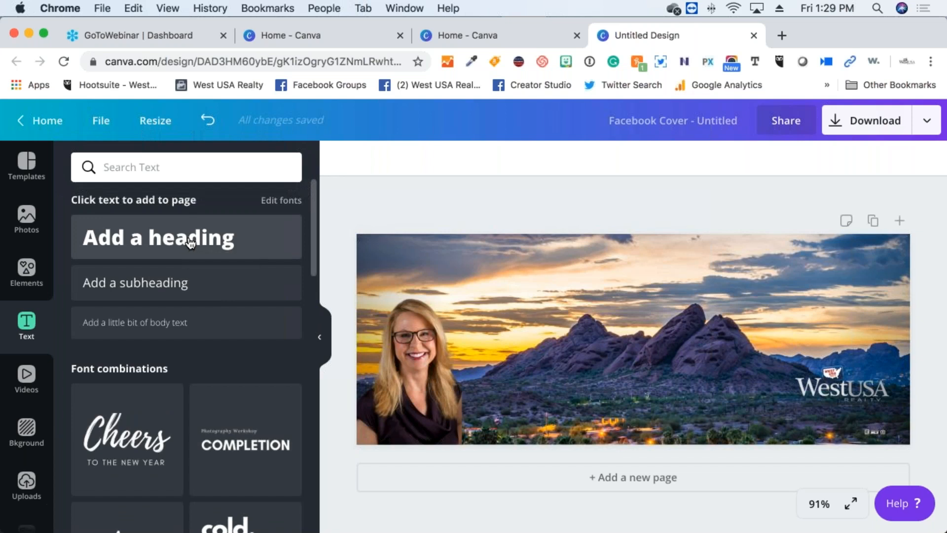
click(190, 242)
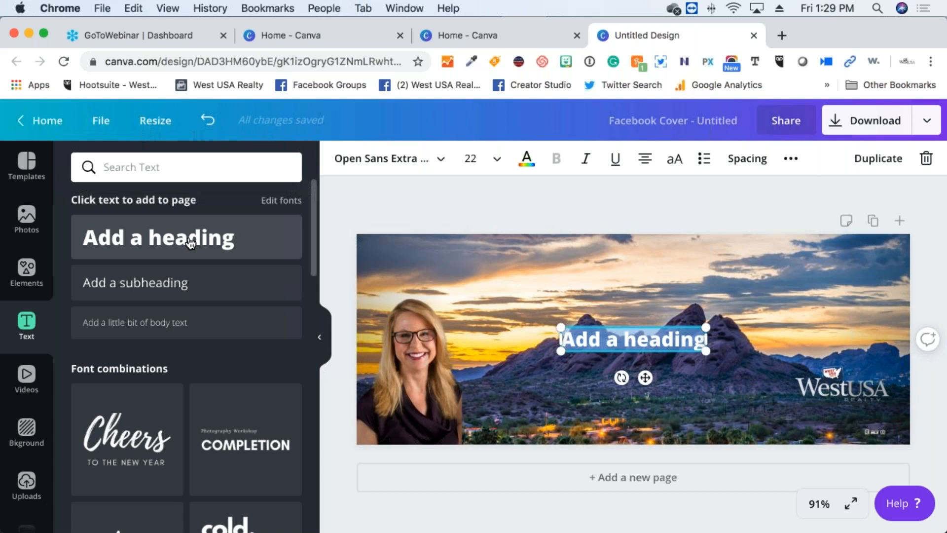
key(BackSpace)
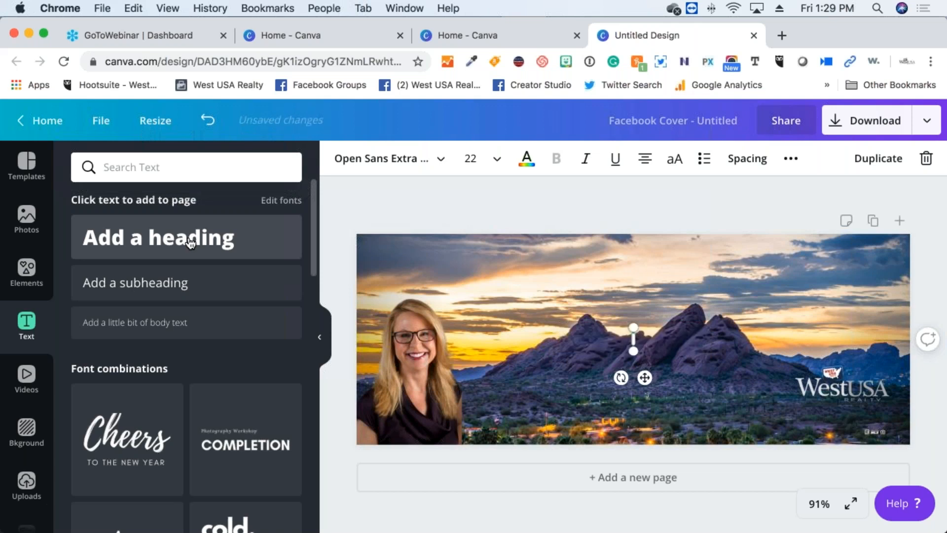
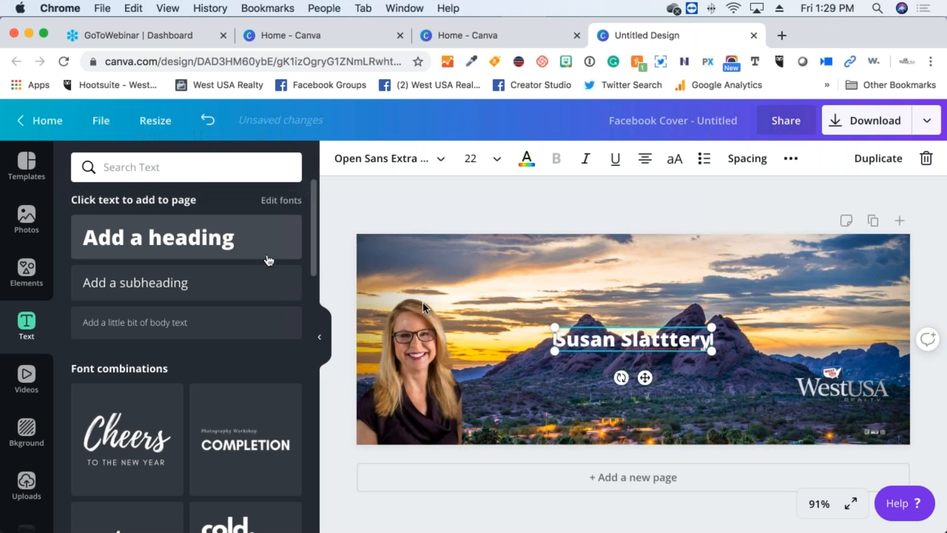
double_click(670, 346)
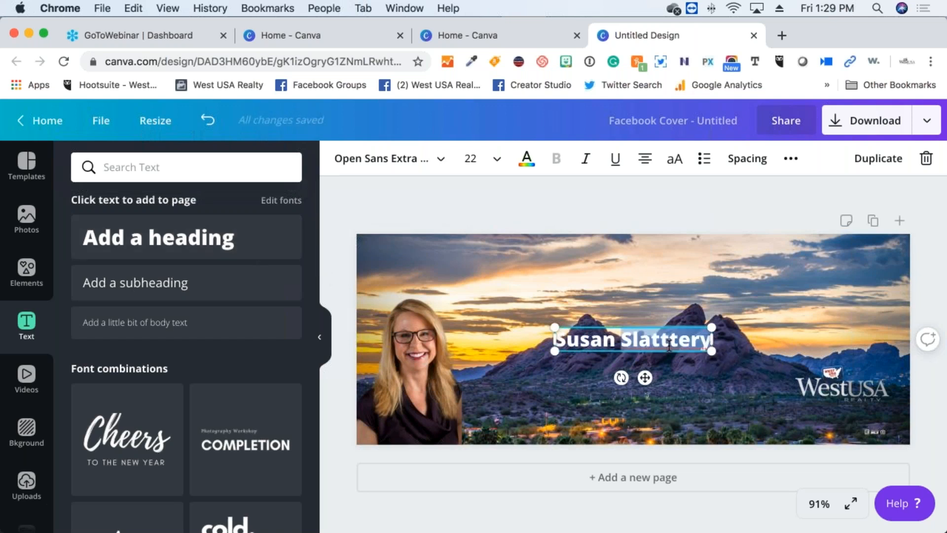
click(669, 347)
key(BackSpace)
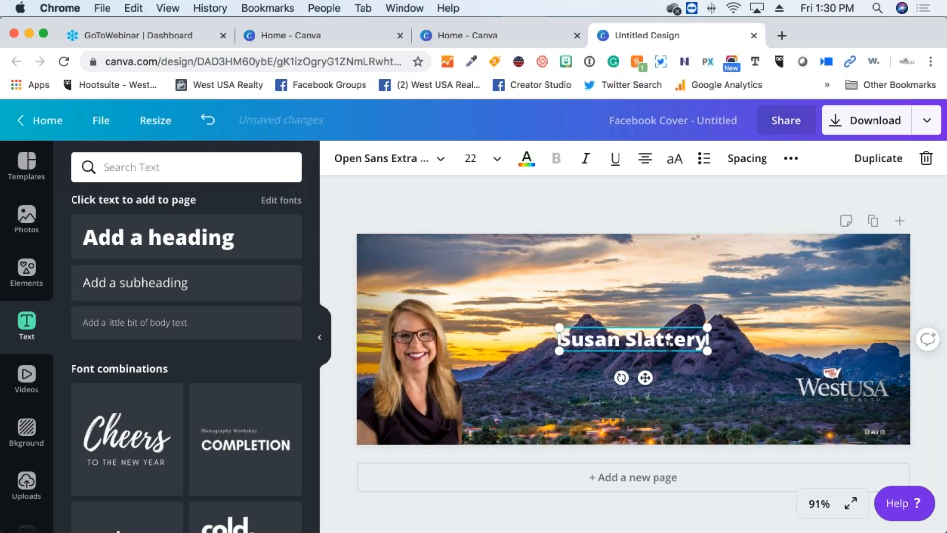
click(669, 382)
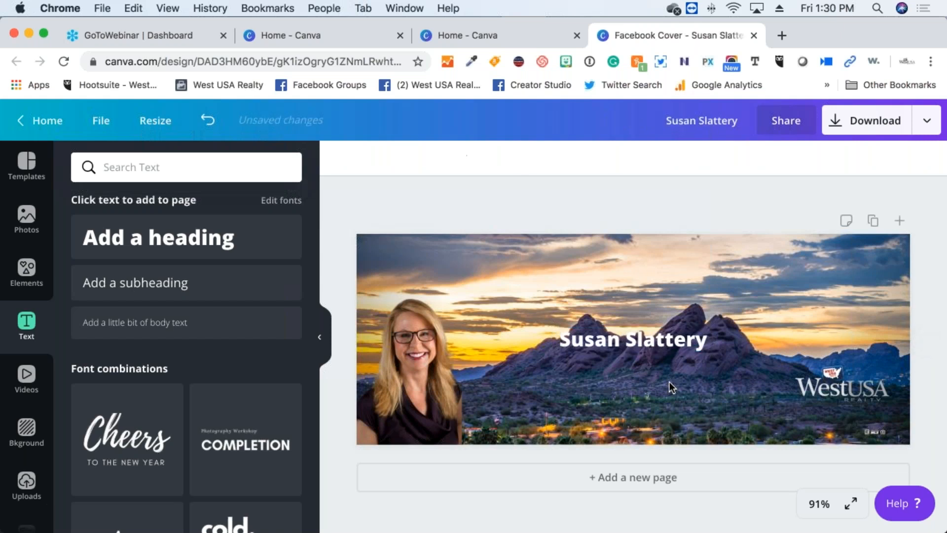
Move the name heading down to the lower middle of the cover beside the portrait
click(643, 343)
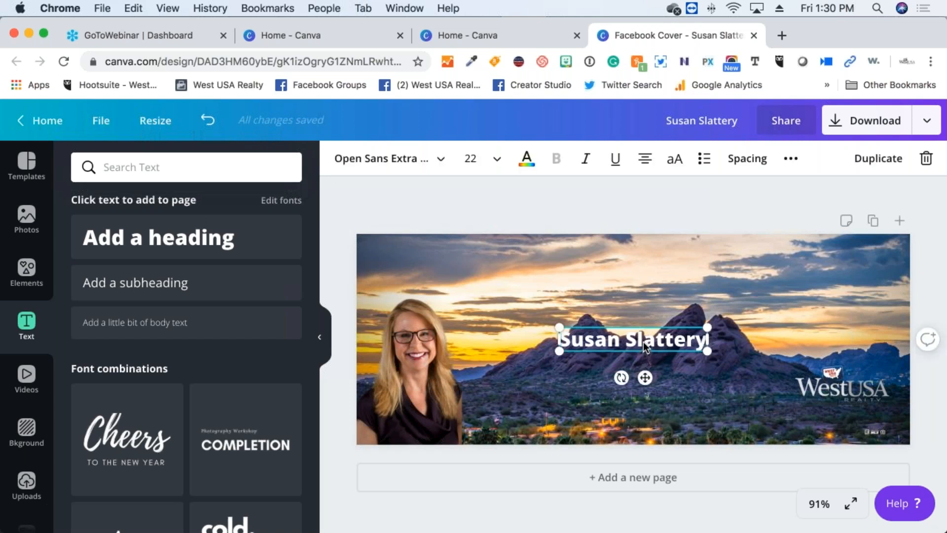
drag(641, 340, 571, 400)
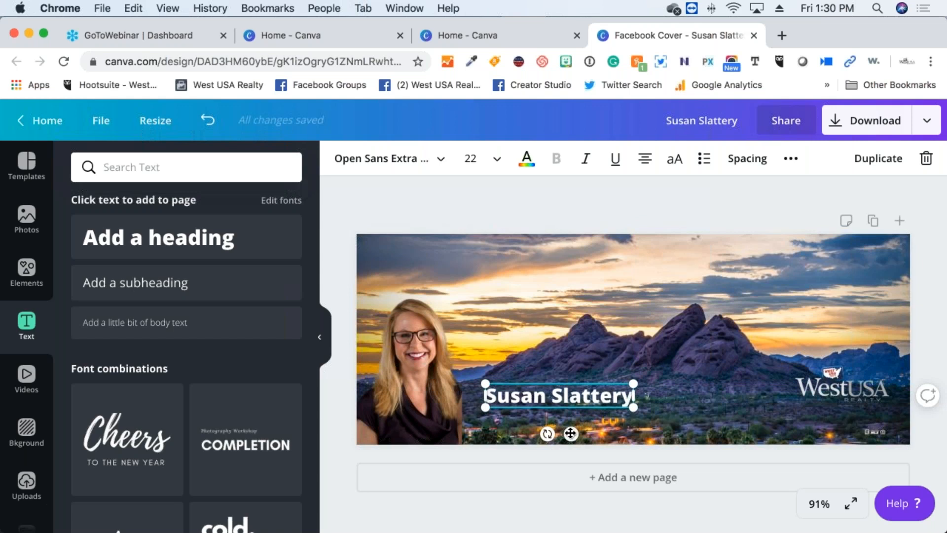
drag(595, 411, 554, 439)
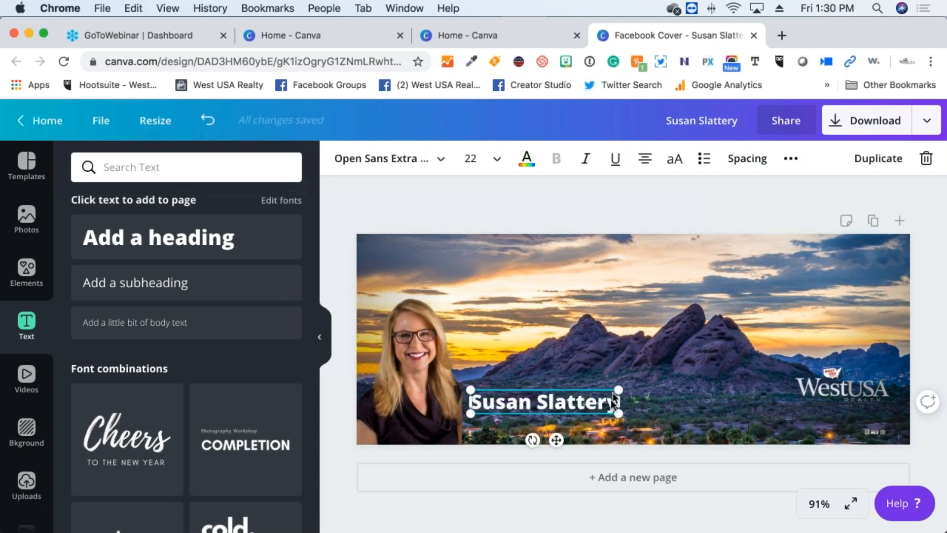
click(623, 344)
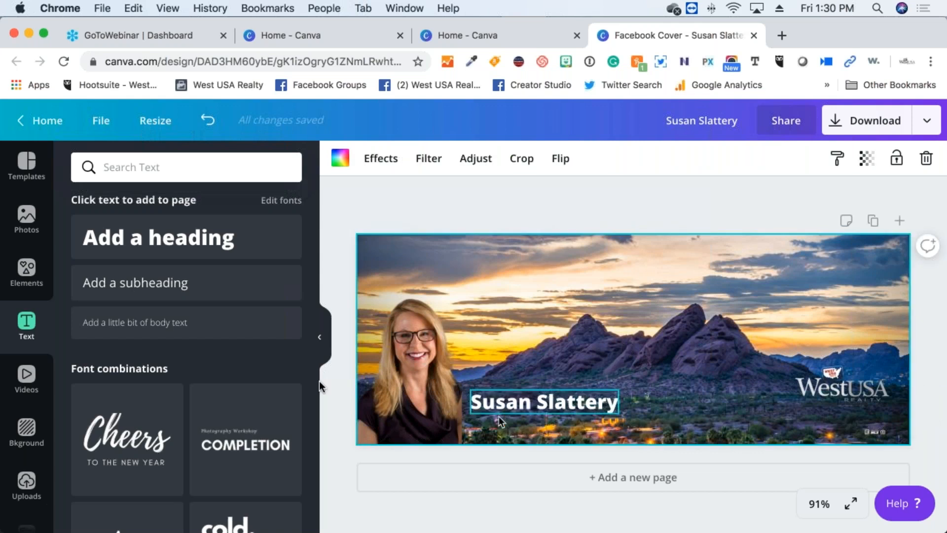
Add a 'Best AZ Agent' subheading and position it beneath the name heading
click(133, 283)
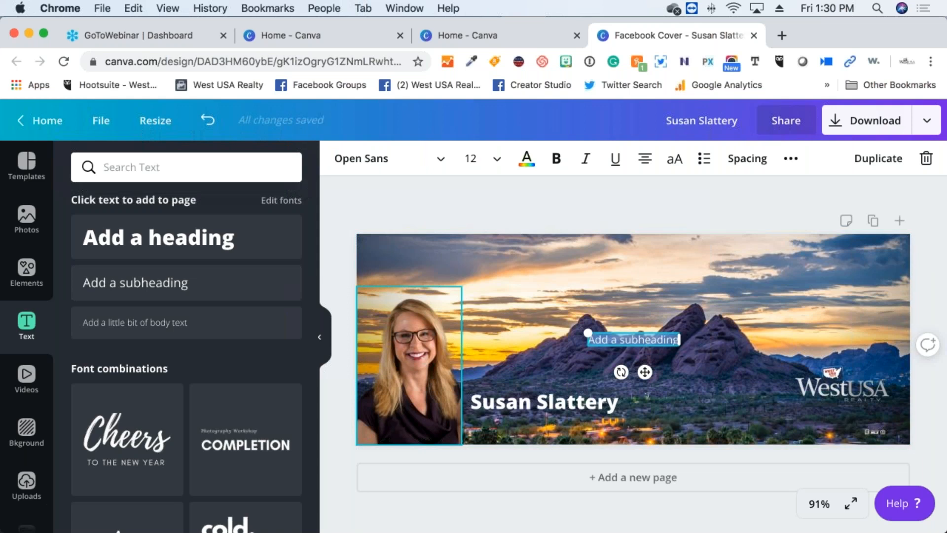
text(Best AZ Agent)
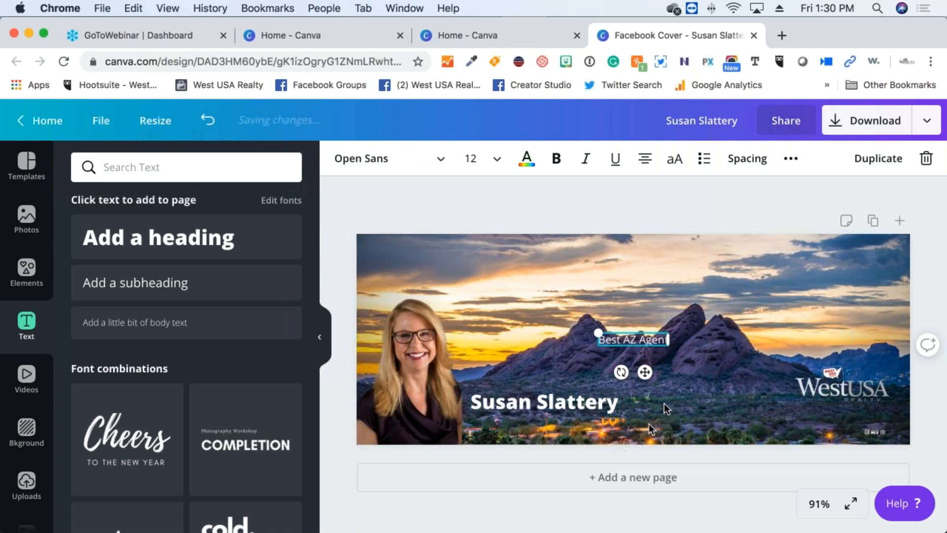
drag(645, 371, 556, 453)
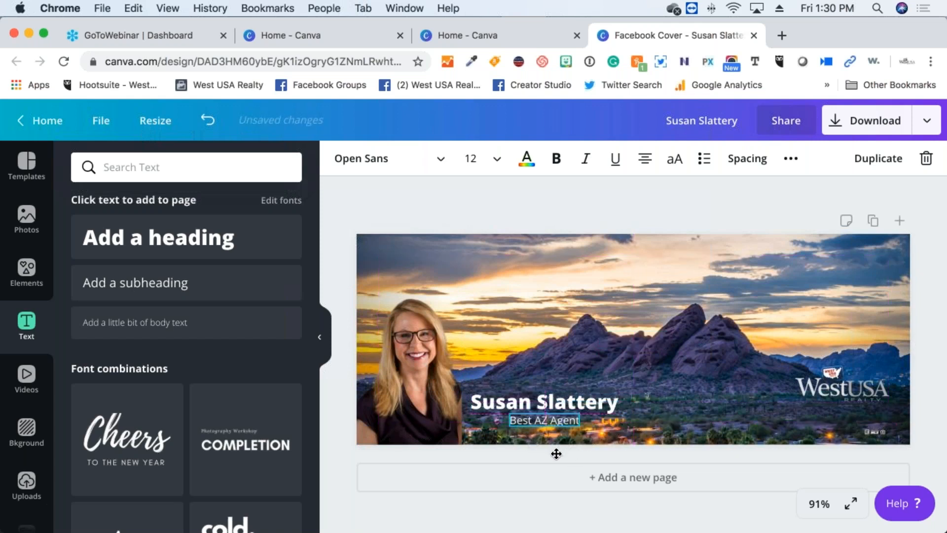
click(620, 310)
click(608, 327)
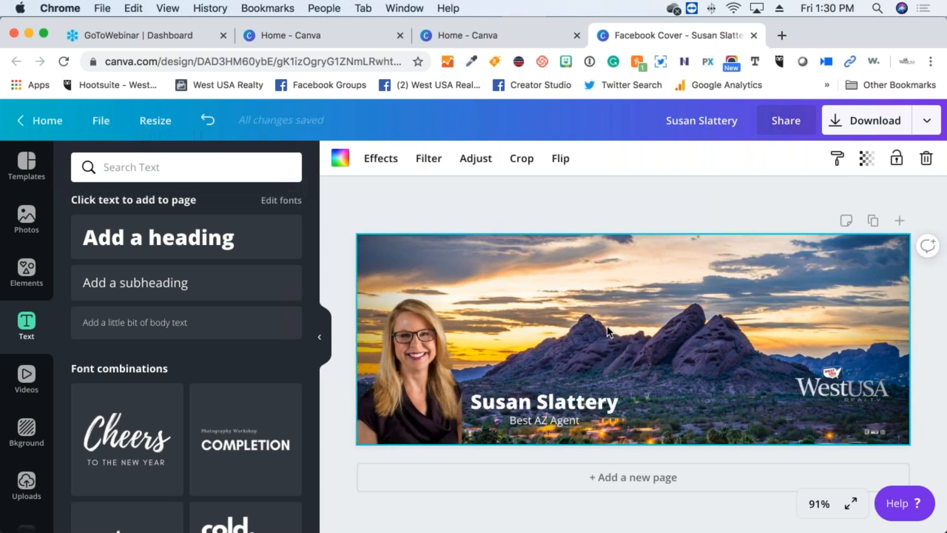
click(583, 402)
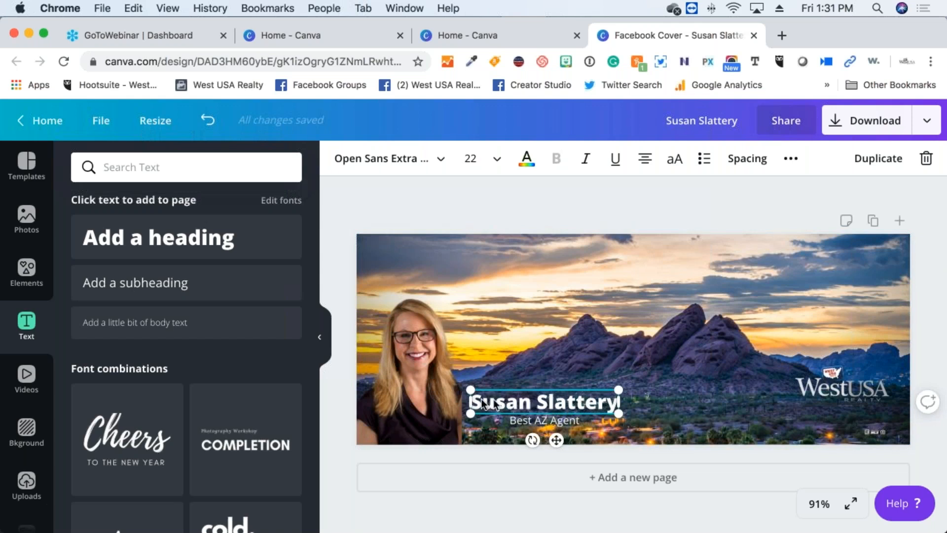
Left-align the name heading text
drag(477, 401, 619, 401)
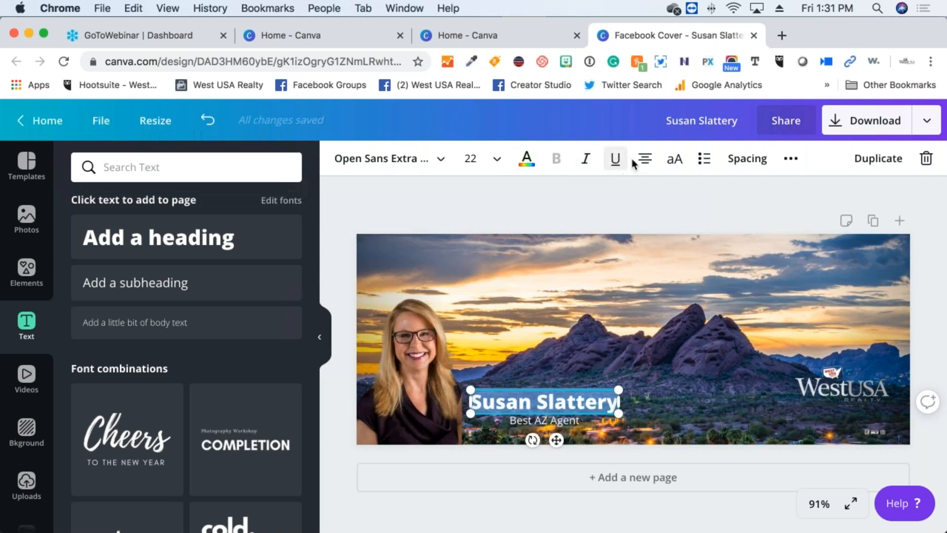
click(645, 163)
click(646, 165)
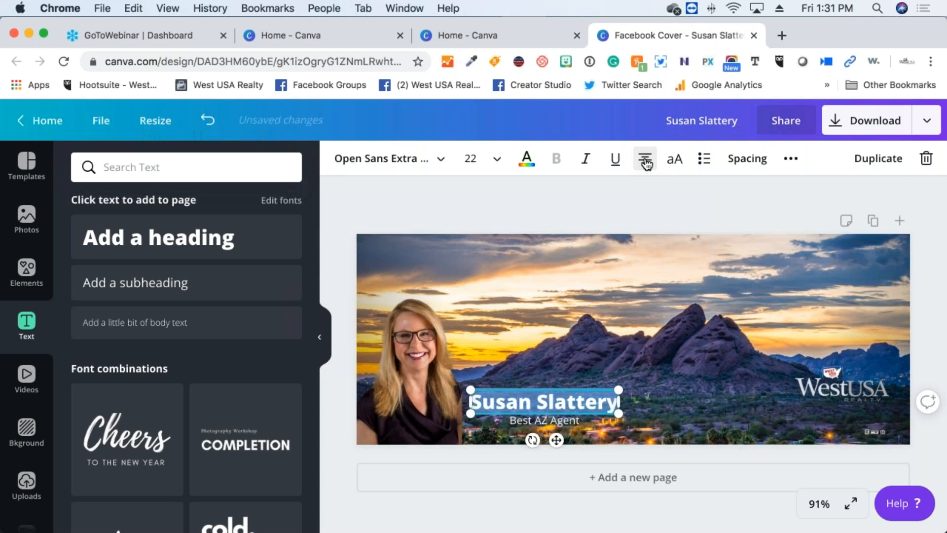
click(646, 164)
click(646, 167)
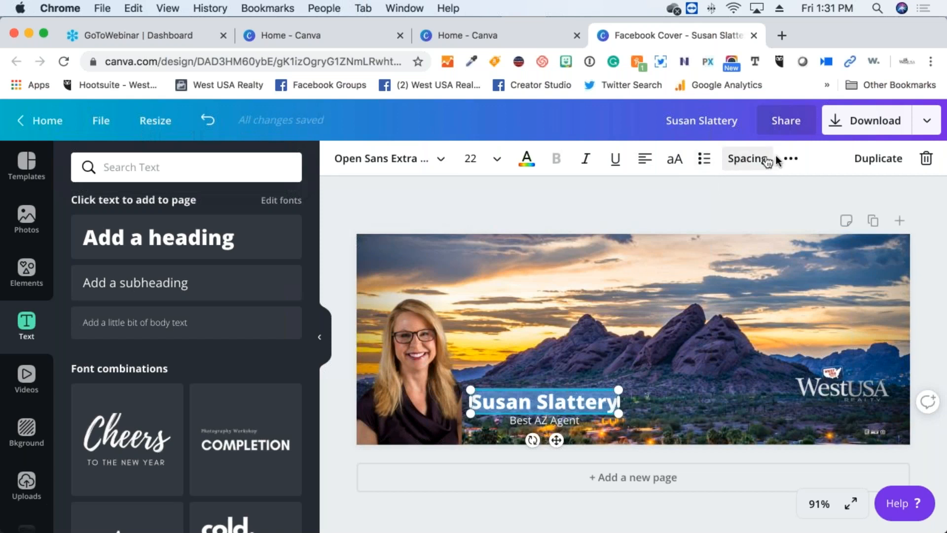
click(788, 160)
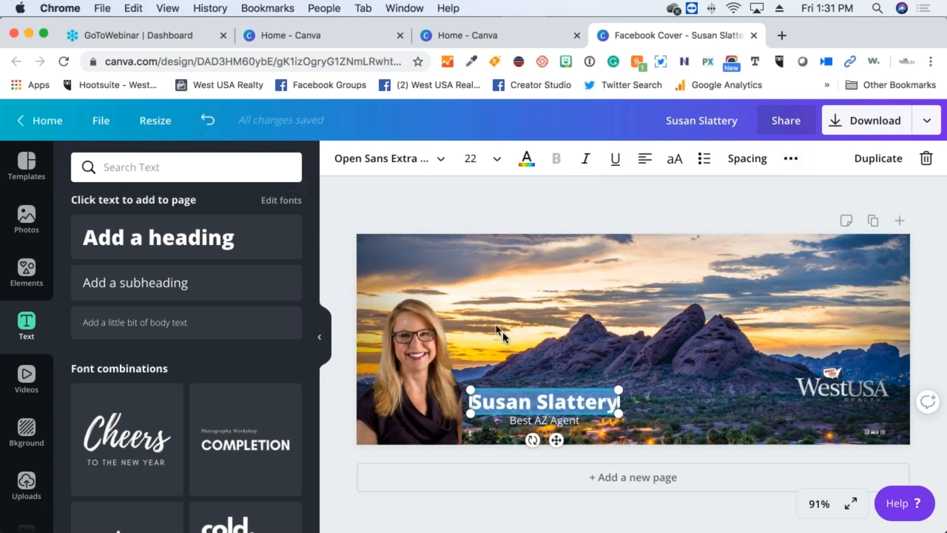
click(502, 205)
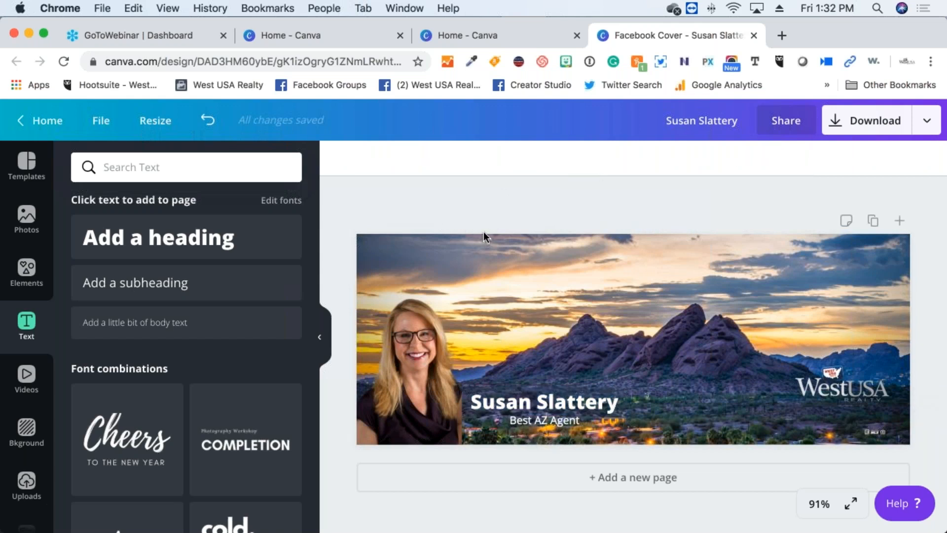
click(576, 397)
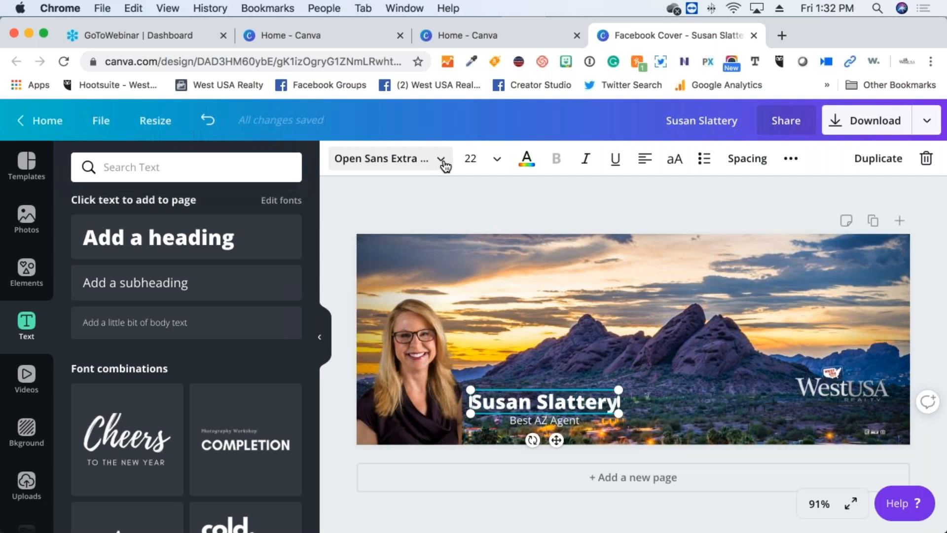
Browse the font list for the name heading
click(434, 162)
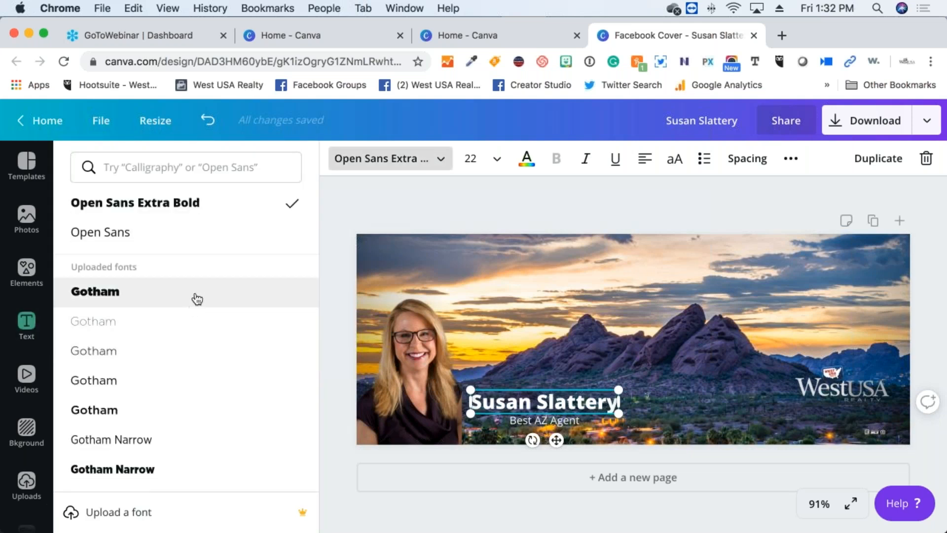
scroll(195, 266, down, 10)
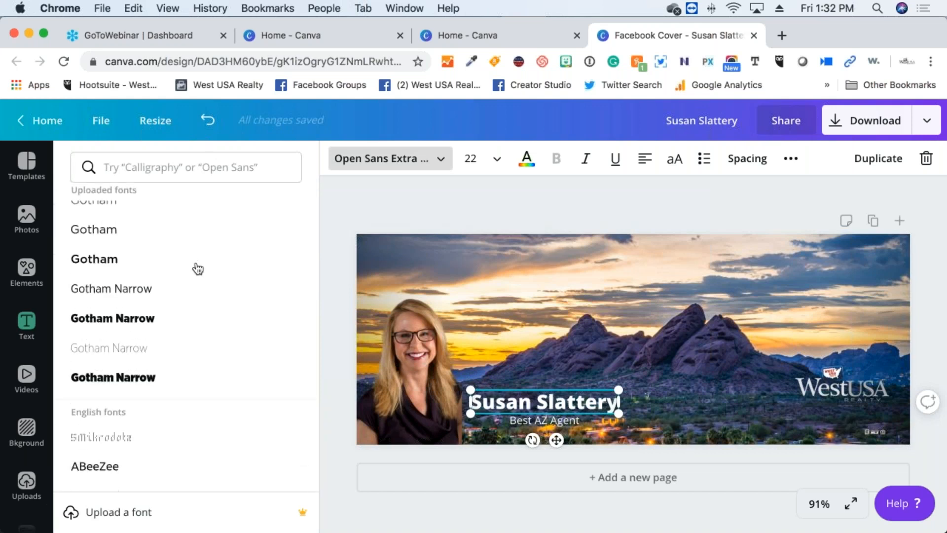
scroll(198, 269, down, 10)
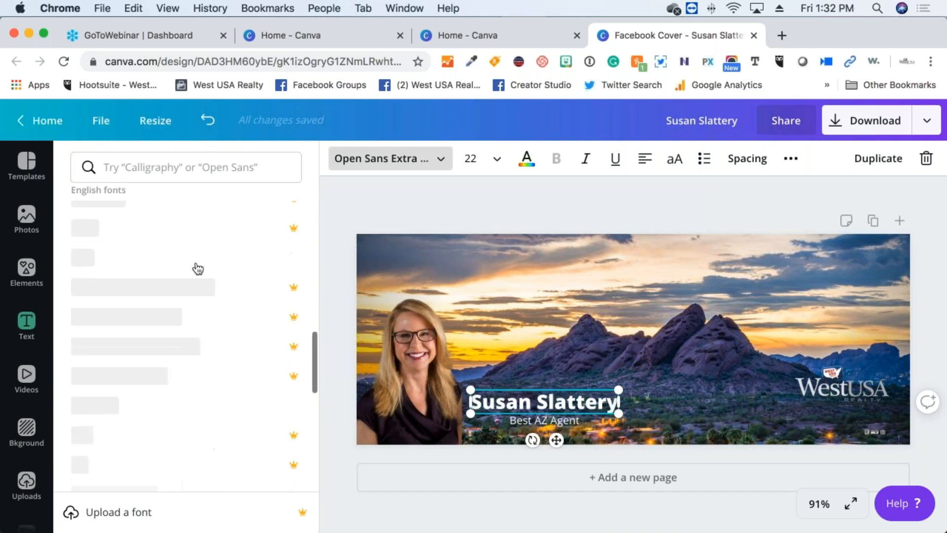
scroll(198, 268, down, 10)
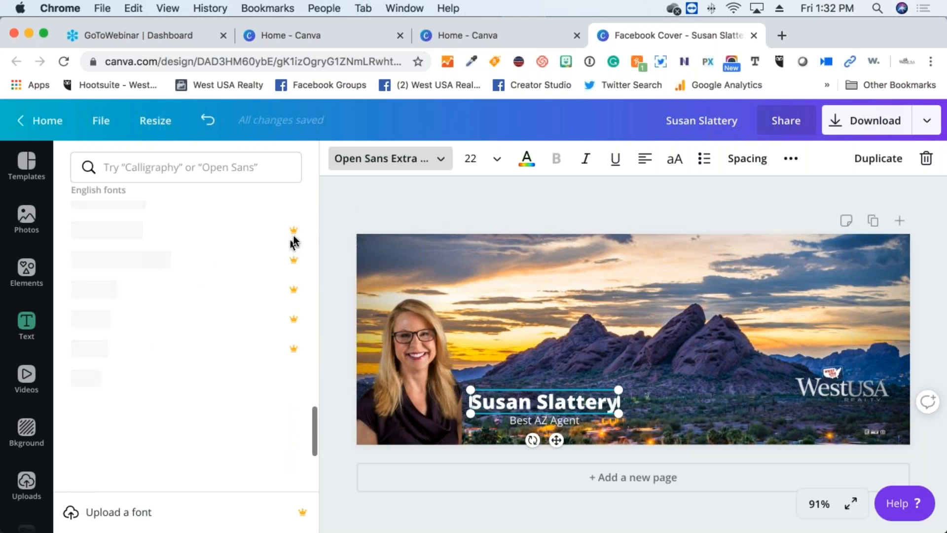
scroll(165, 288, down, 2)
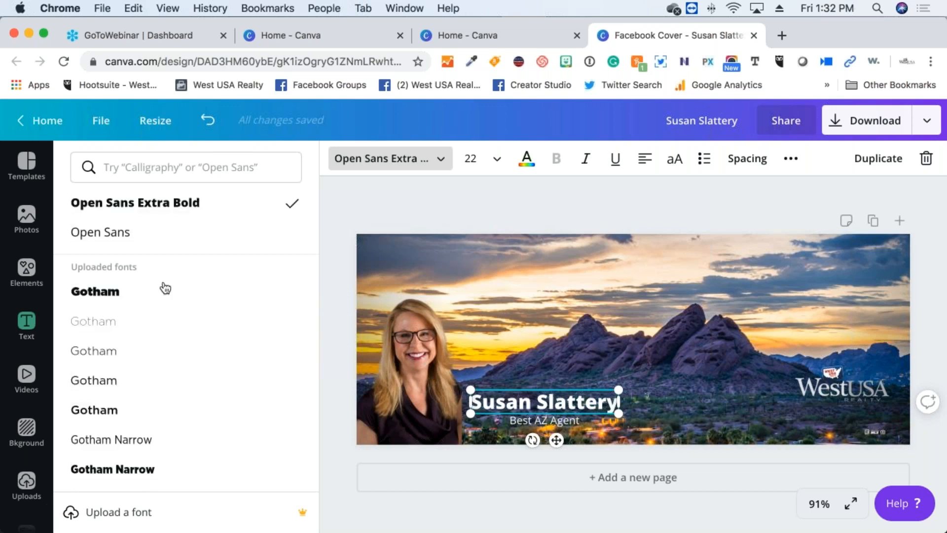
scroll(165, 288, down, 10)
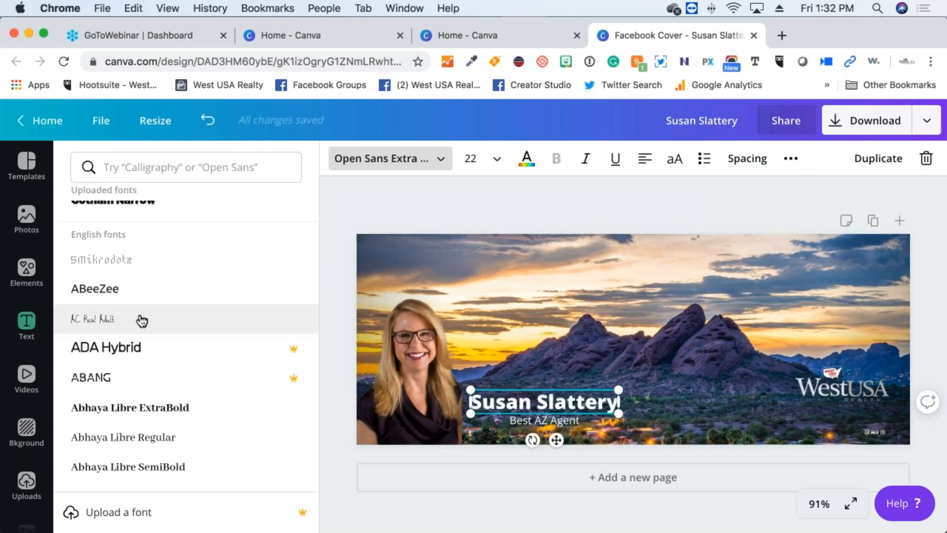
scroll(131, 368, down, 2)
scroll(133, 369, down, 5)
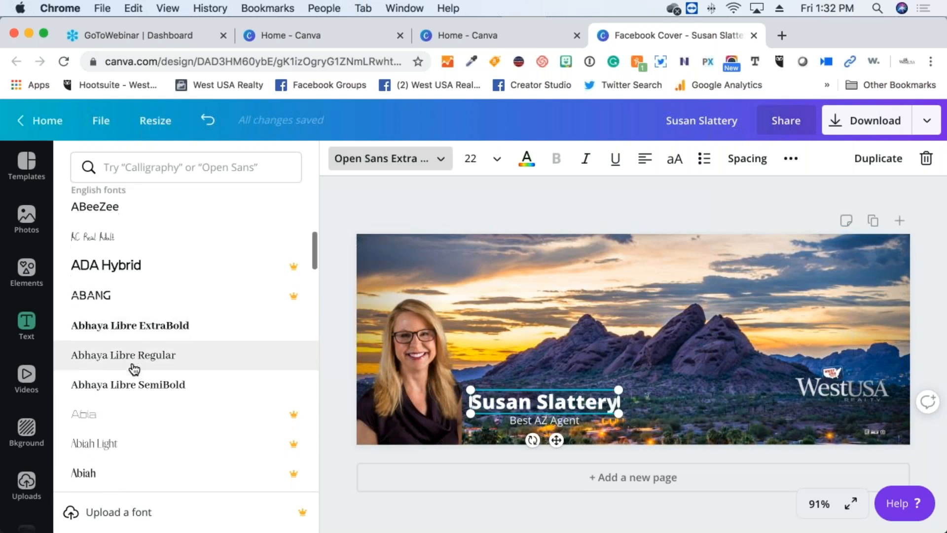
scroll(133, 369, down, 4)
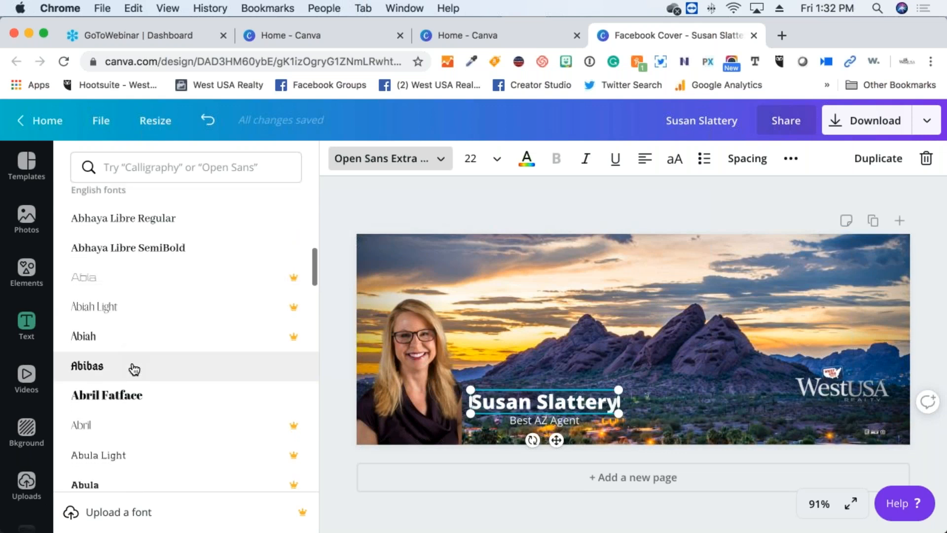
scroll(134, 368, down, 6)
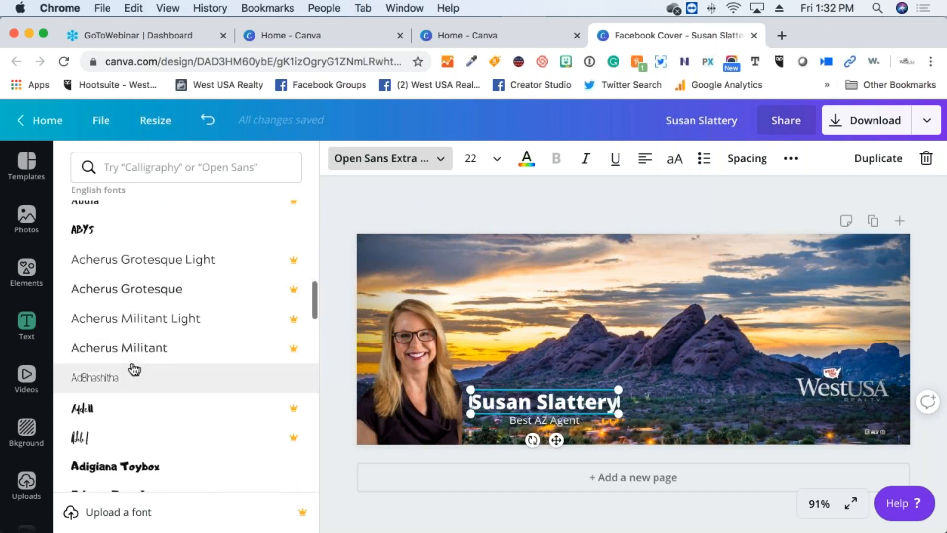
scroll(134, 369, down, 4)
scroll(136, 370, down, 3)
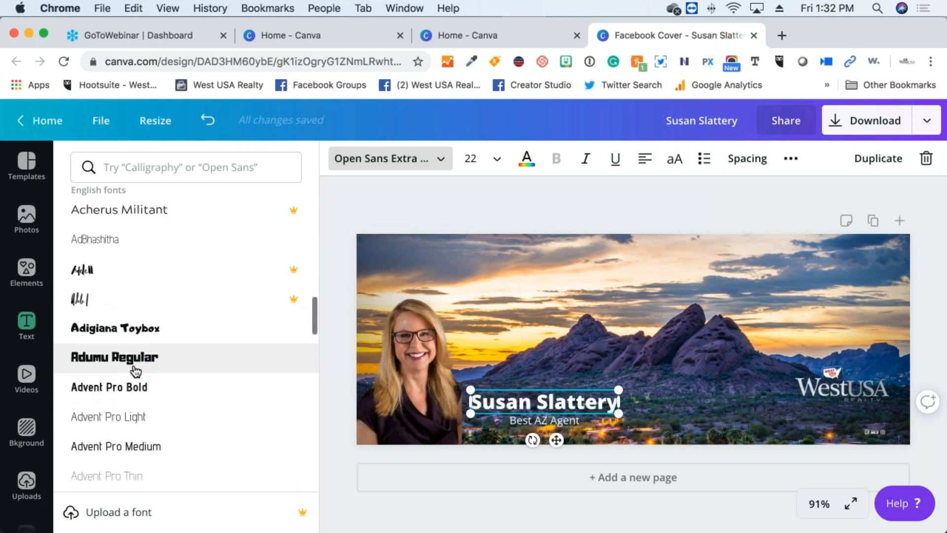
scroll(136, 371, down, 2)
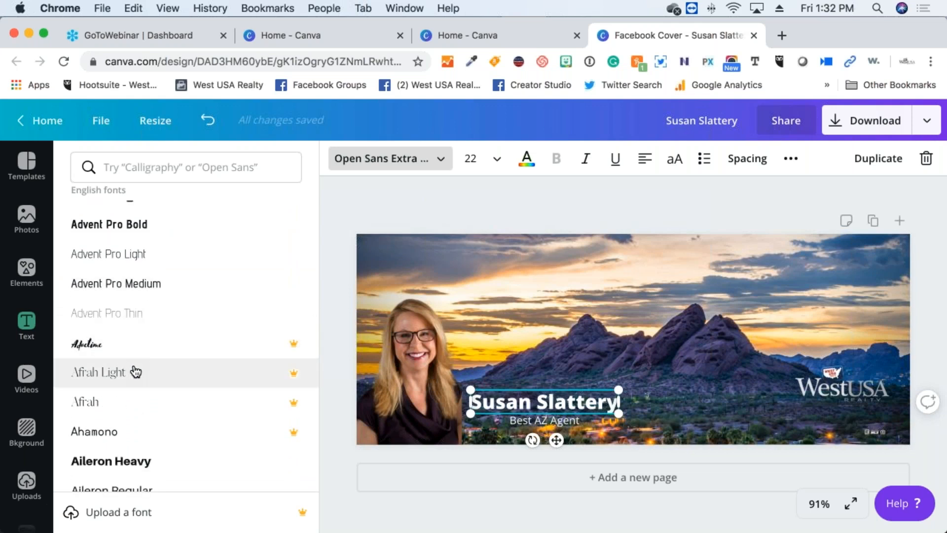
Try Advetime, then set the name to Aileron Heavy size 19, centred above 'Best AZ Agent'
click(130, 342)
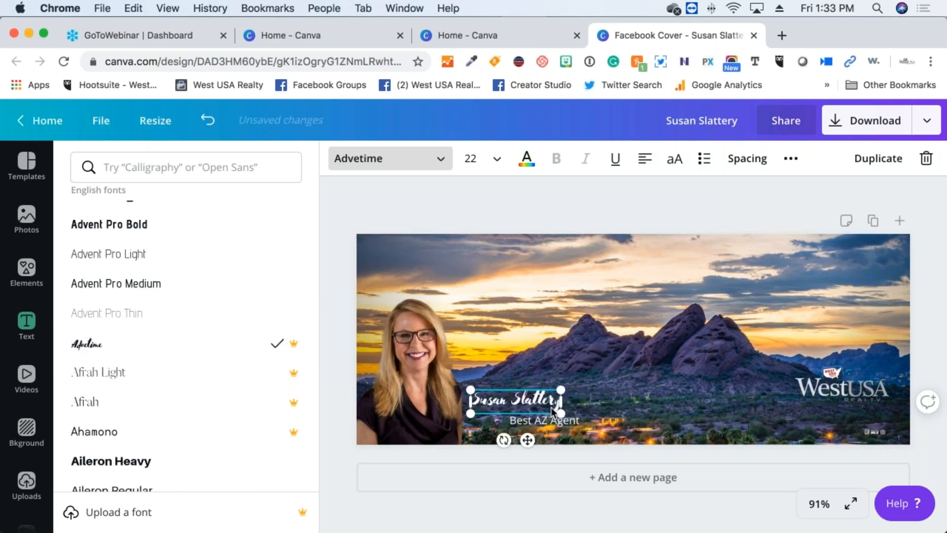
drag(561, 389, 640, 338)
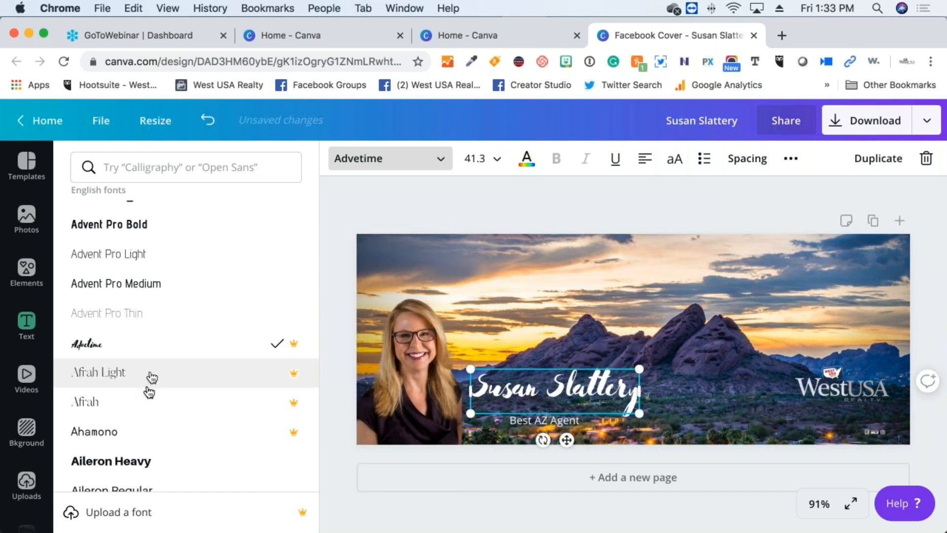
click(126, 461)
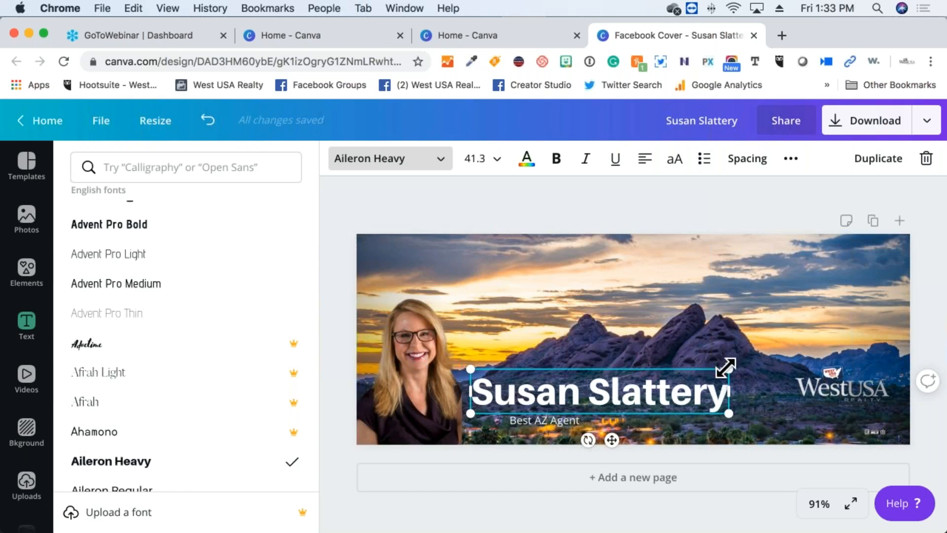
drag(728, 369, 584, 391)
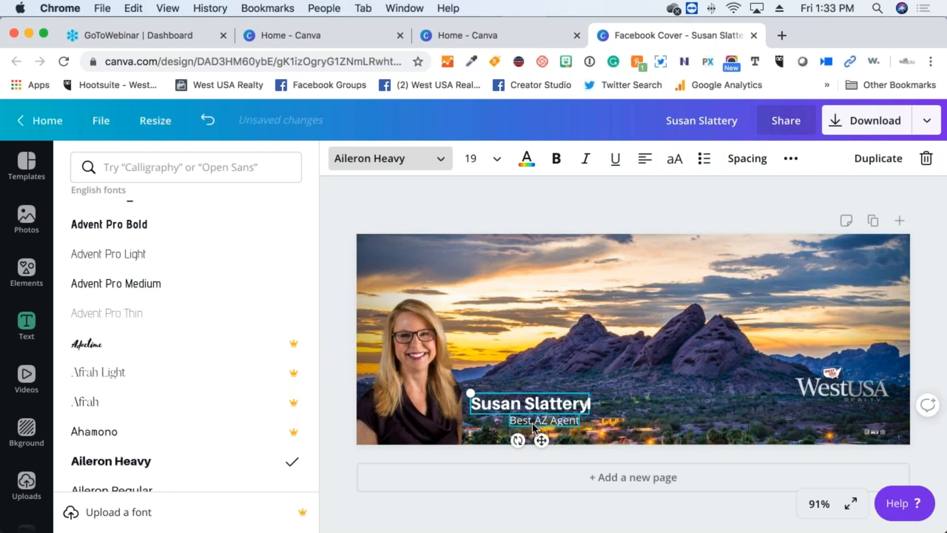
mouse_move(540, 439)
mouse_down()
mouse_move(532, 439)
mouse_move(548, 436)
mouse_up()
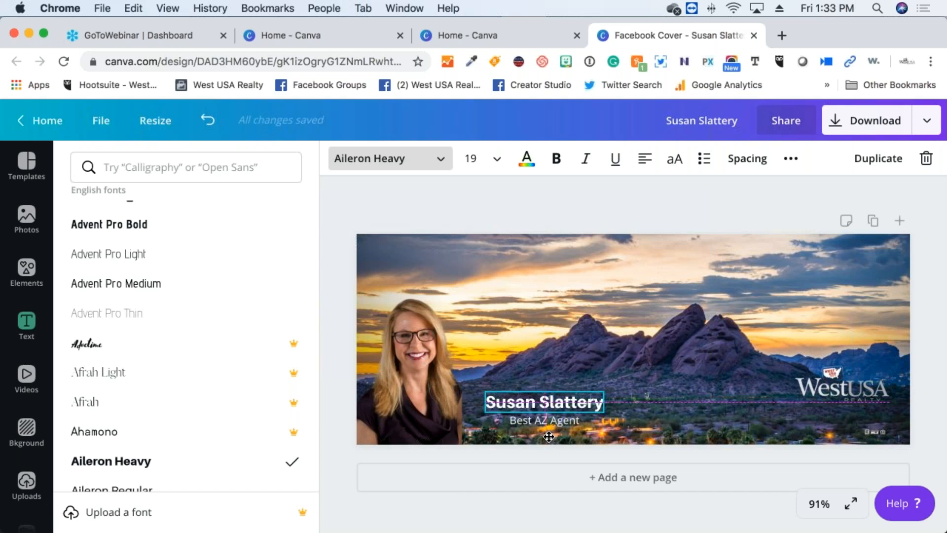
drag(548, 437, 549, 436)
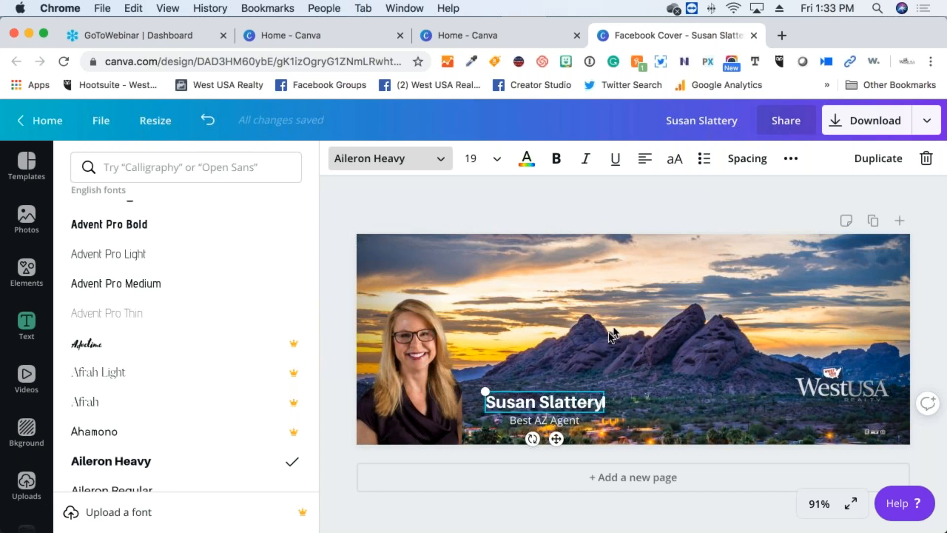
click(411, 357)
drag(435, 341, 415, 364)
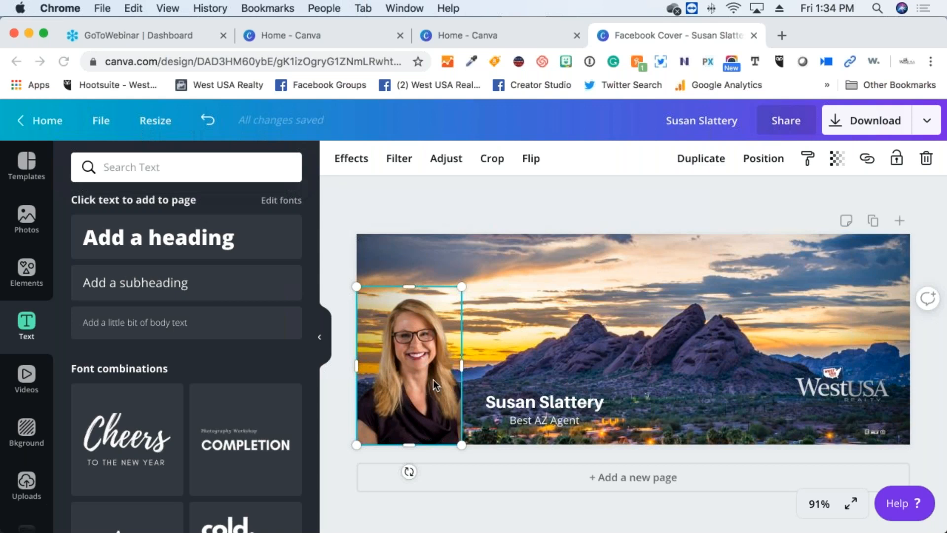
Show the download settings and list the available file types, with PNG suggested
click(837, 124)
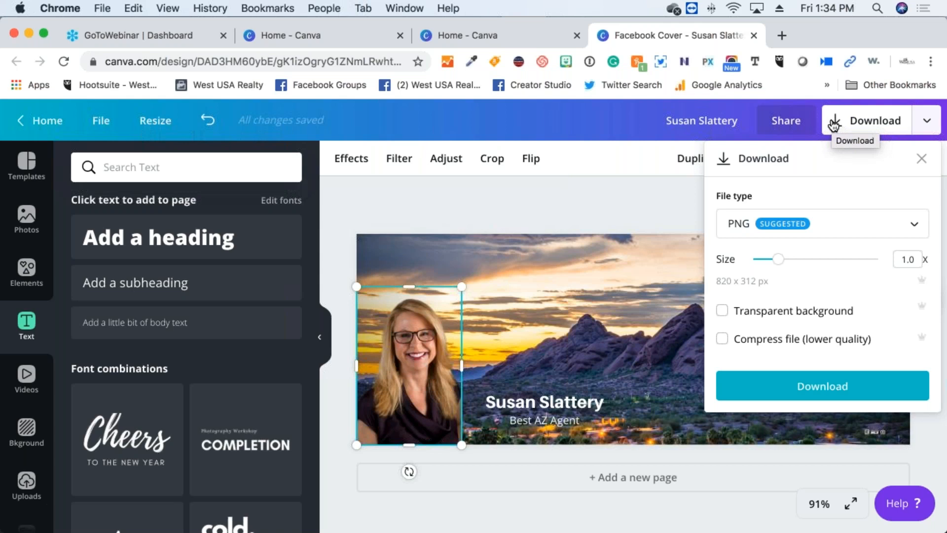
click(810, 229)
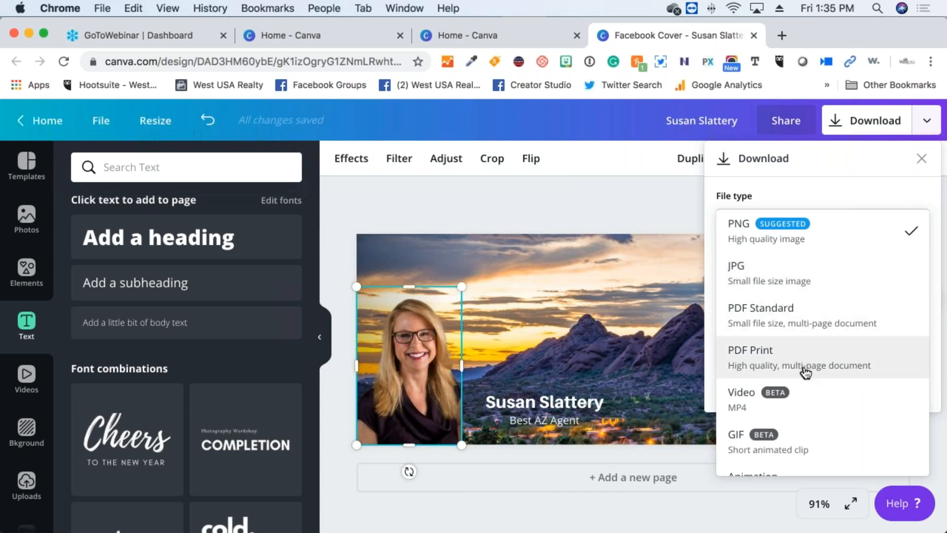
Keep PNG as the file type and download the Facebook cover
scroll(805, 372, down, 1)
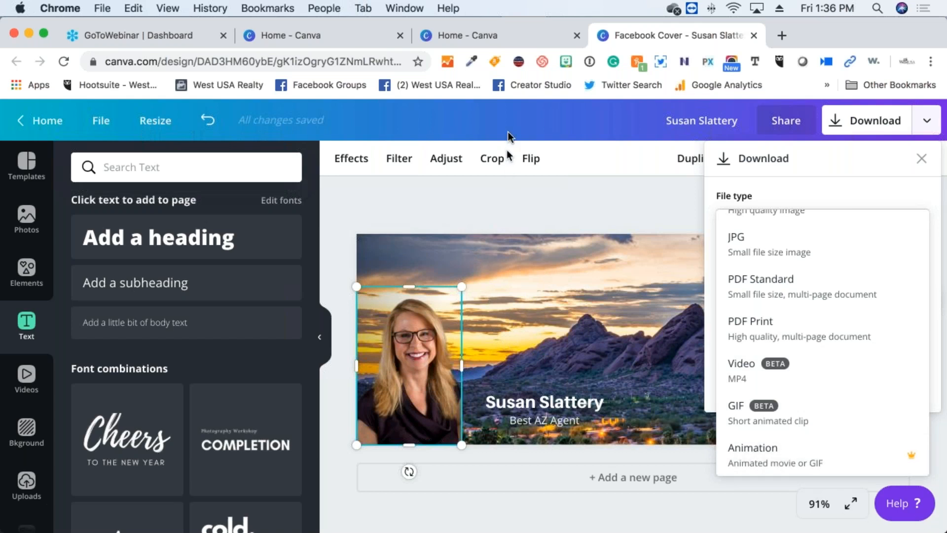
click(496, 191)
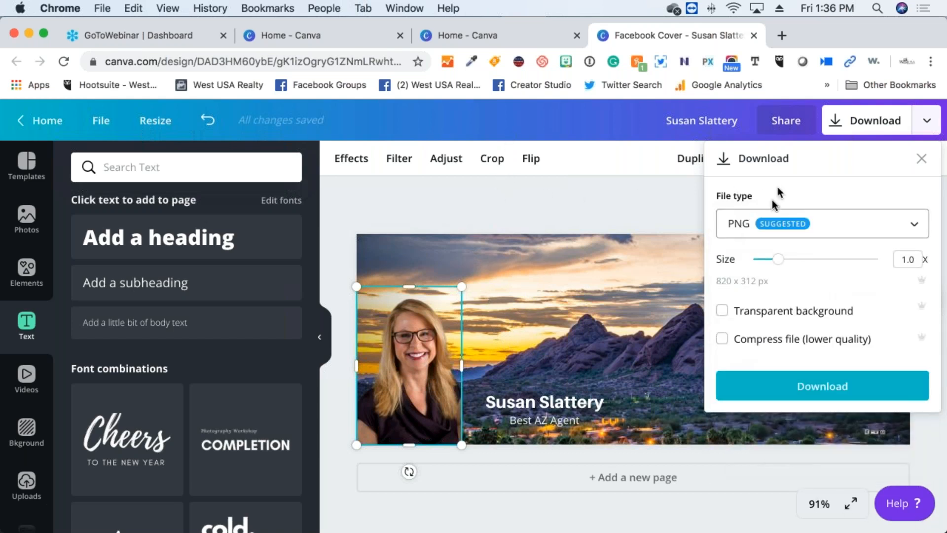
click(806, 386)
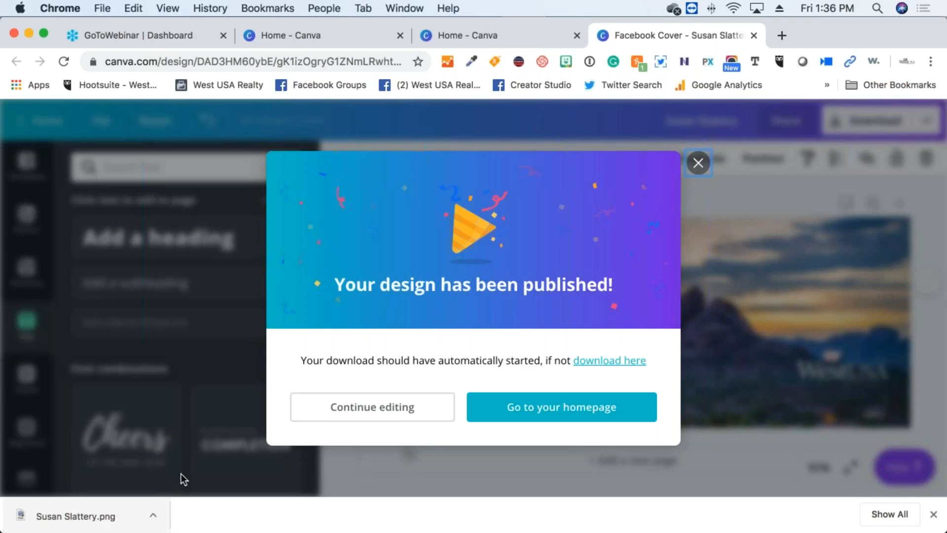
Check the 489 KB cover PNG from Finder's Downloads in Preview, then close both windows
key(ctrl+Up)
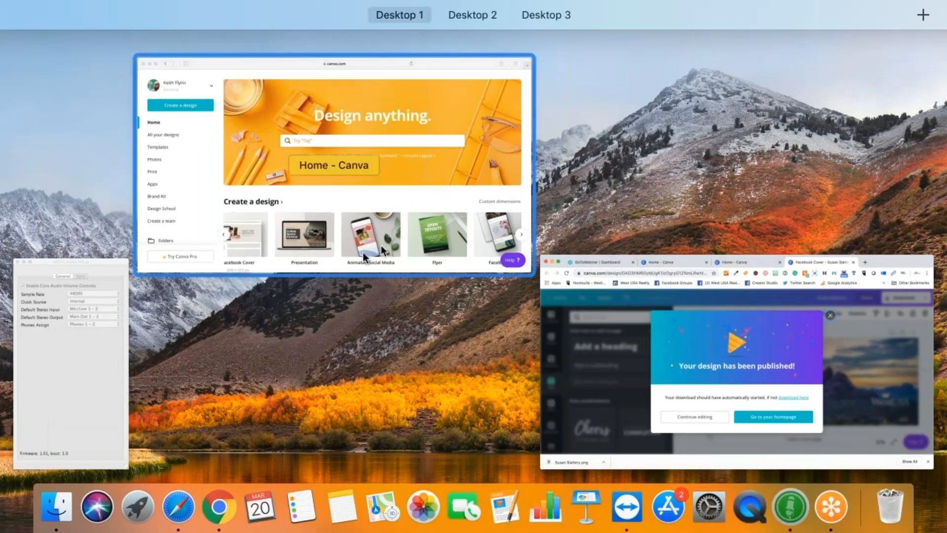
click(55, 513)
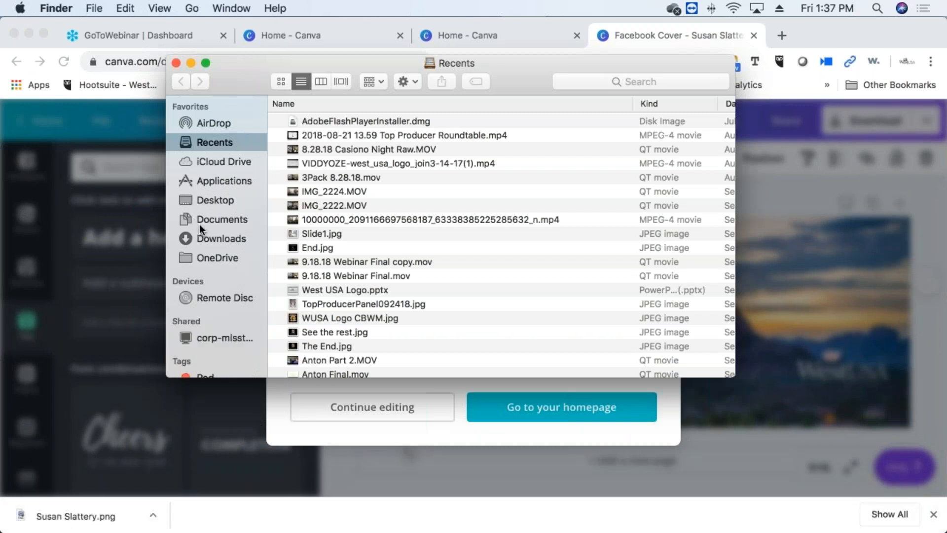
click(203, 236)
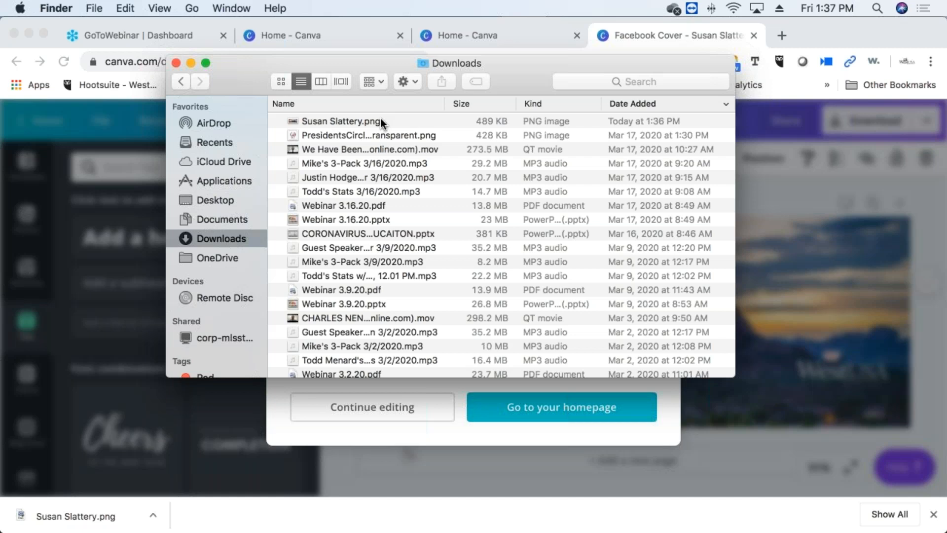
double_click(380, 121)
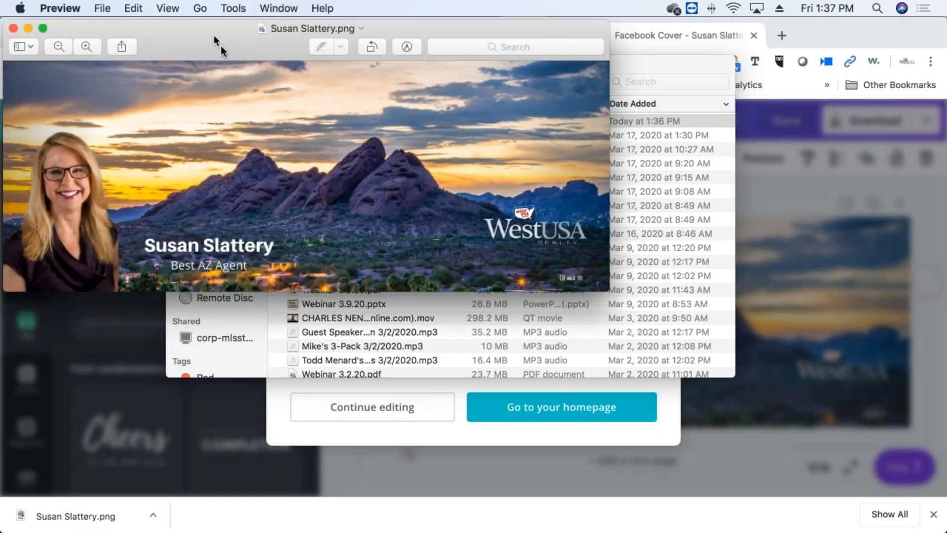
drag(213, 37, 389, 159)
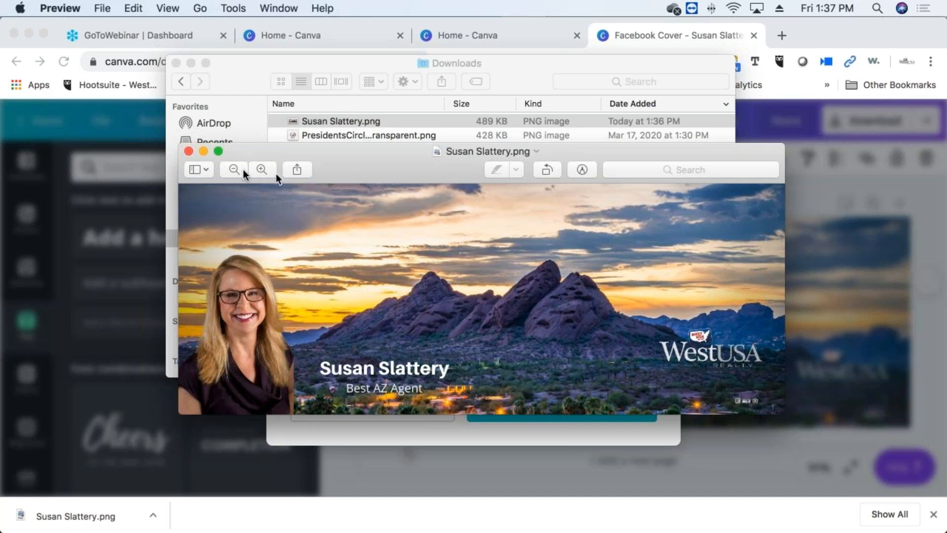
click(189, 151)
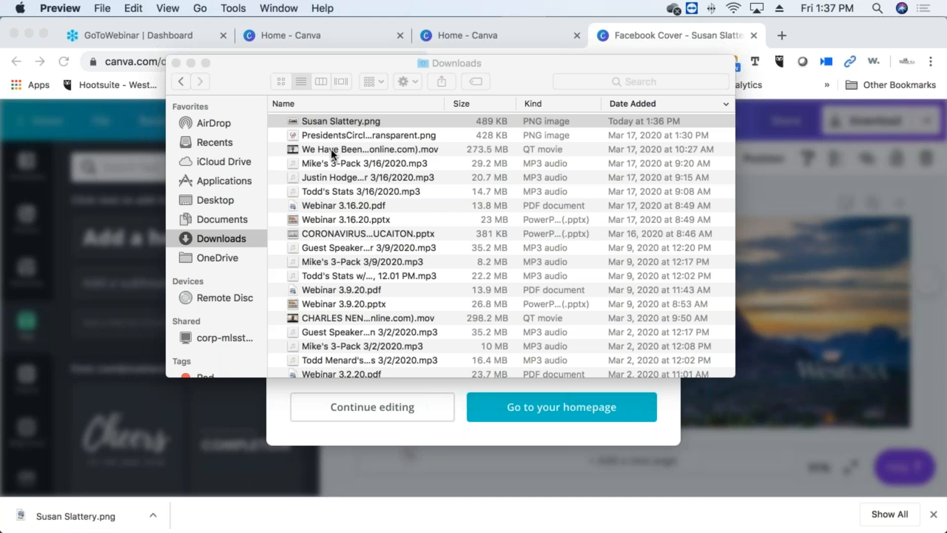
click(175, 64)
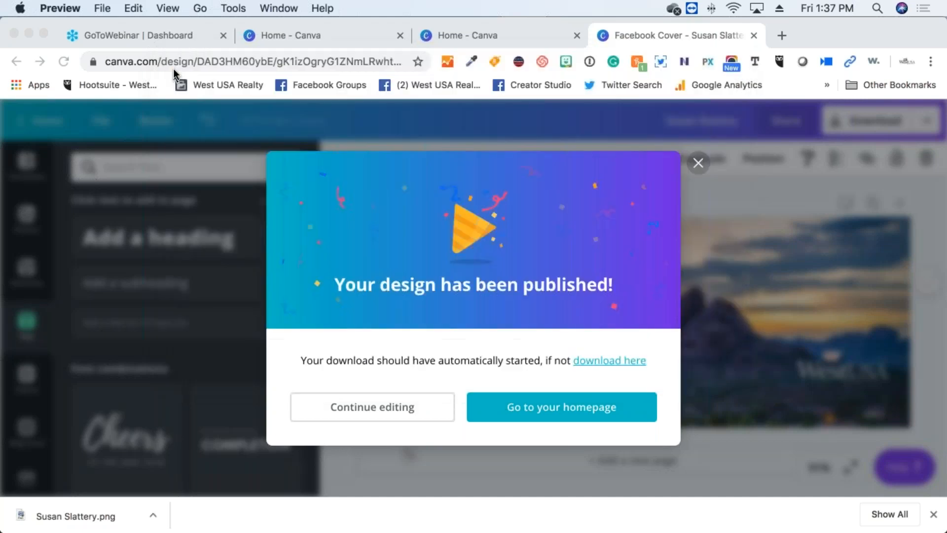
Dismiss the publish message and delete the headshot, name heading and 'Best AZ Agent' text
click(698, 164)
click(698, 164)
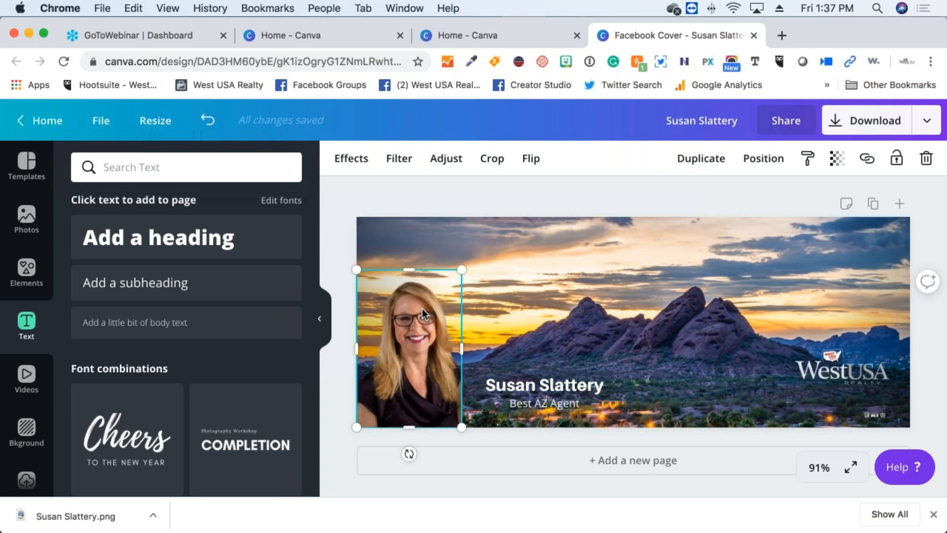
key(Delete)
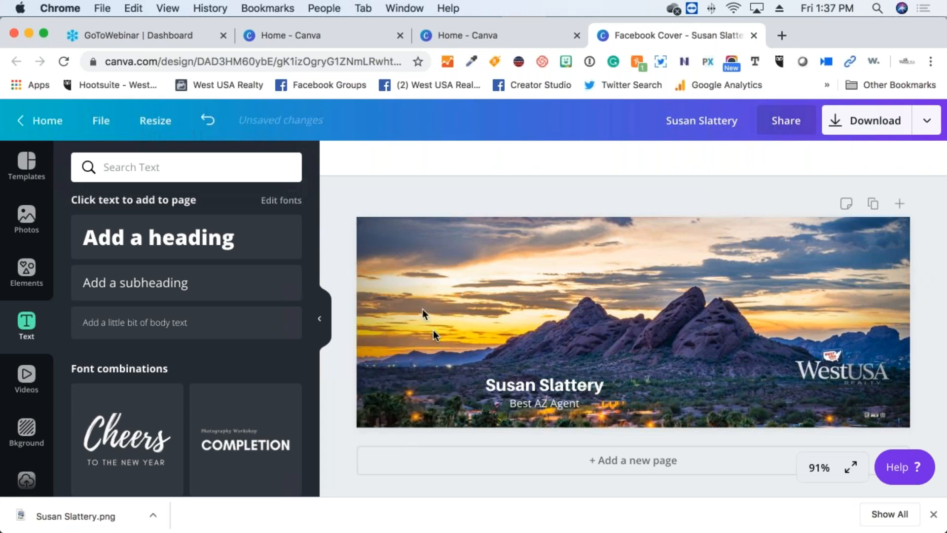
click(529, 385)
key(Delete)
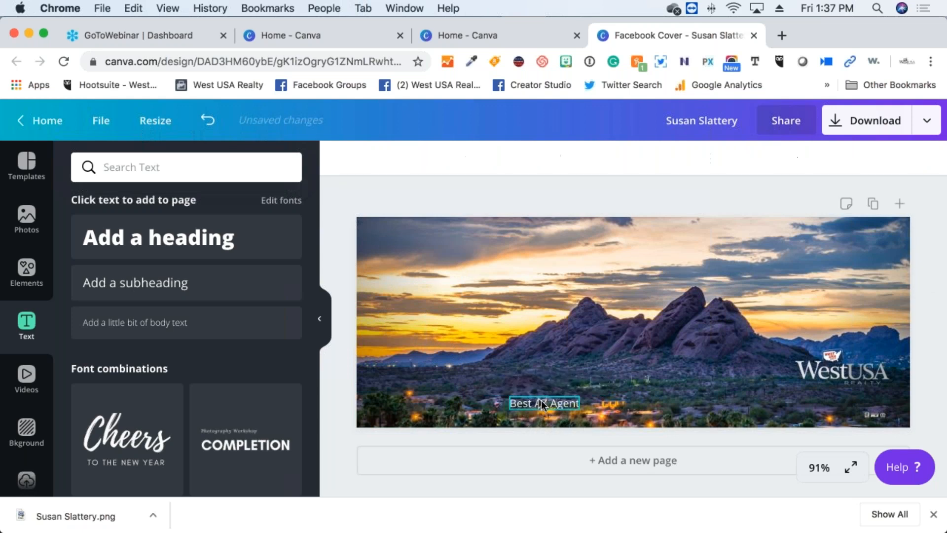
click(540, 401)
key(Delete)
click(854, 373)
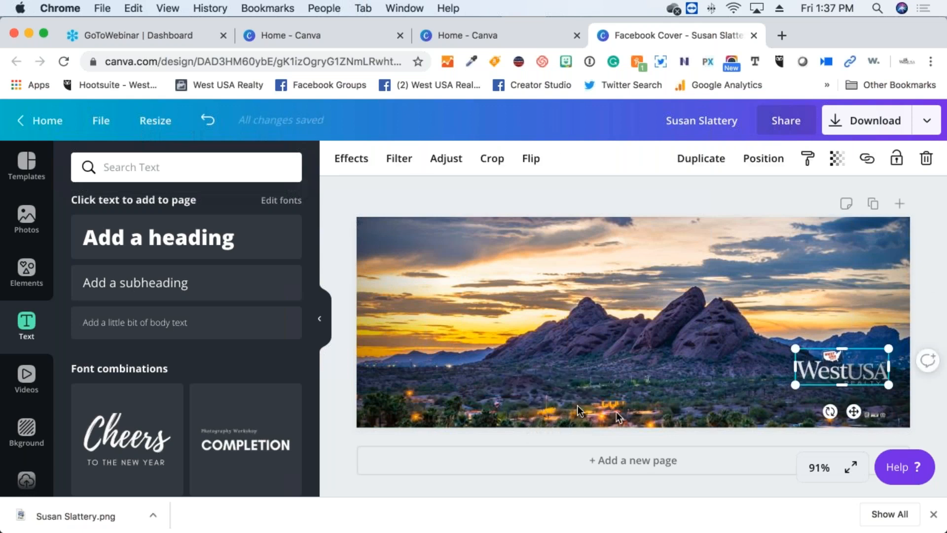
click(540, 397)
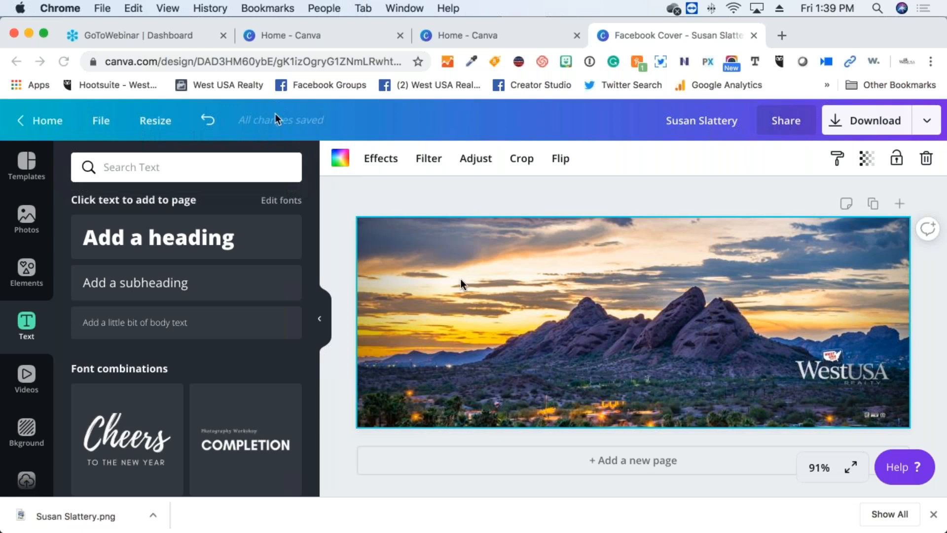
click(622, 384)
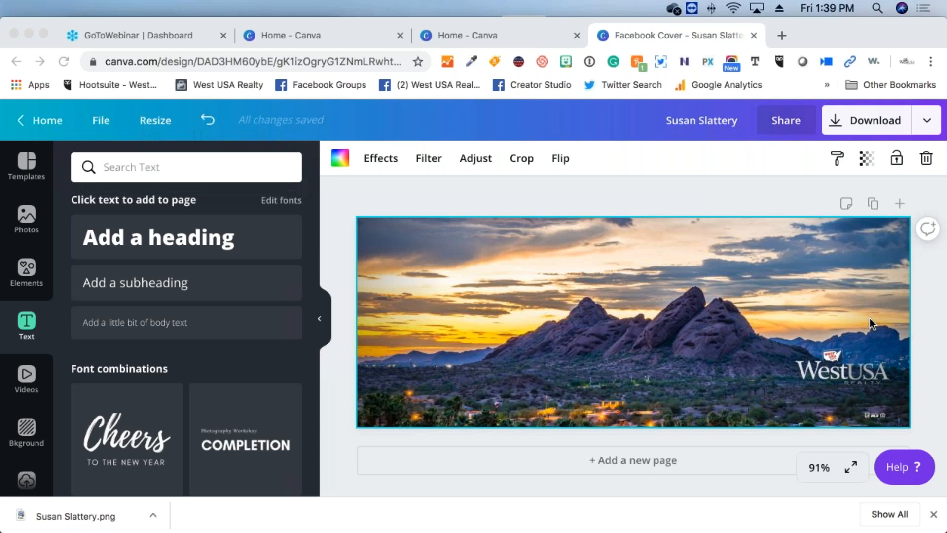
Drag the WestUSA logo near the cover's lower-right corner and lift the small mark up beneath it
click(859, 377)
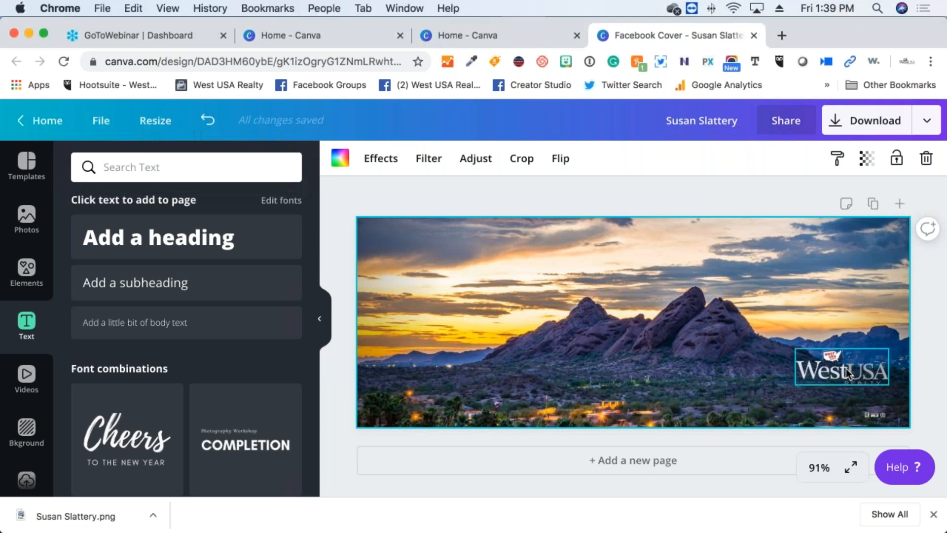
mouse_move(859, 377)
mouse_down()
mouse_move(710, 325)
mouse_move(524, 320)
mouse_move(517, 372)
mouse_move(905, 286)
mouse_move(865, 375)
mouse_up()
drag(573, 381, 862, 383)
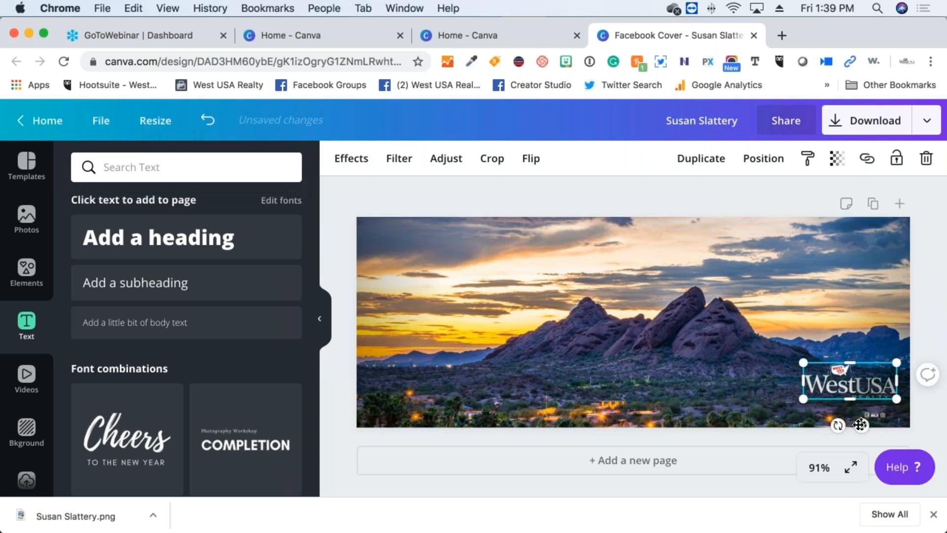
click(868, 416)
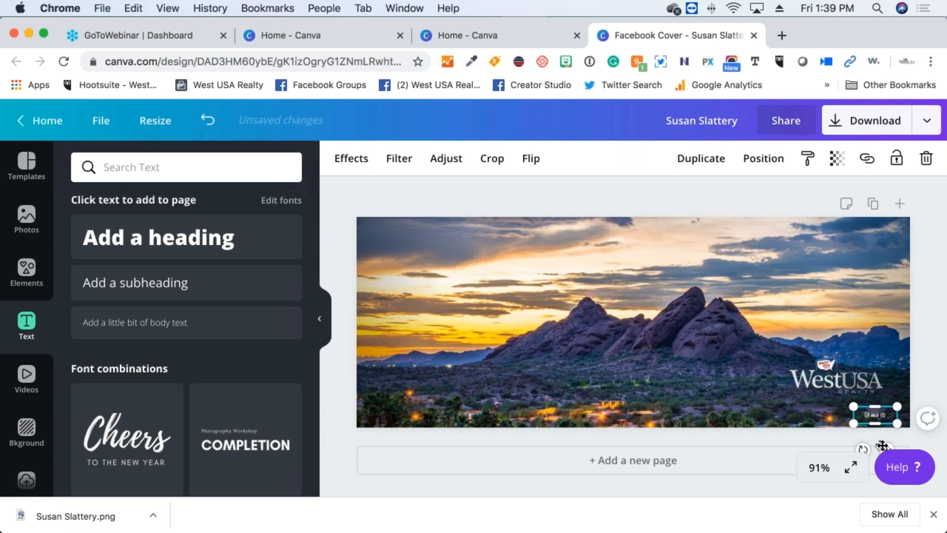
drag(883, 443, 850, 432)
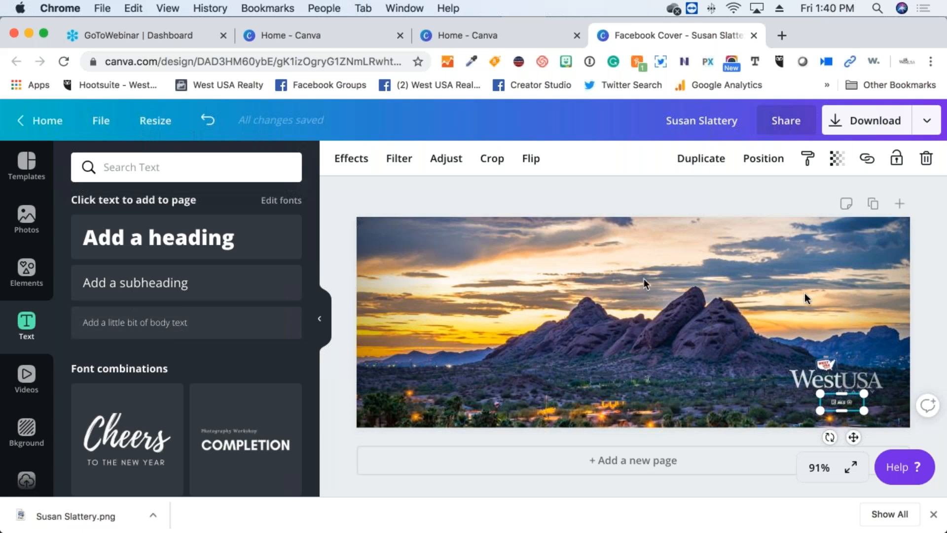
Drop the text search and show every Grids layout in the Elements panel
click(662, 322)
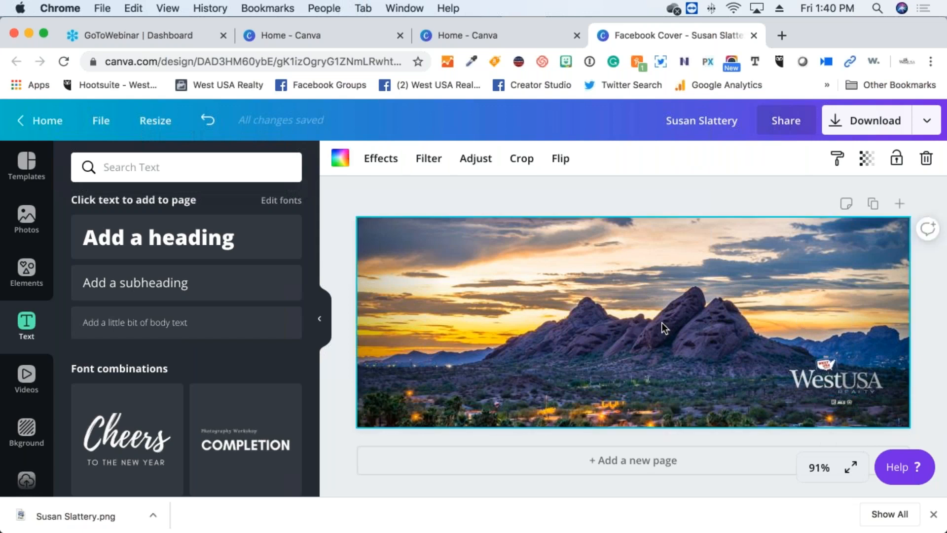
click(102, 165)
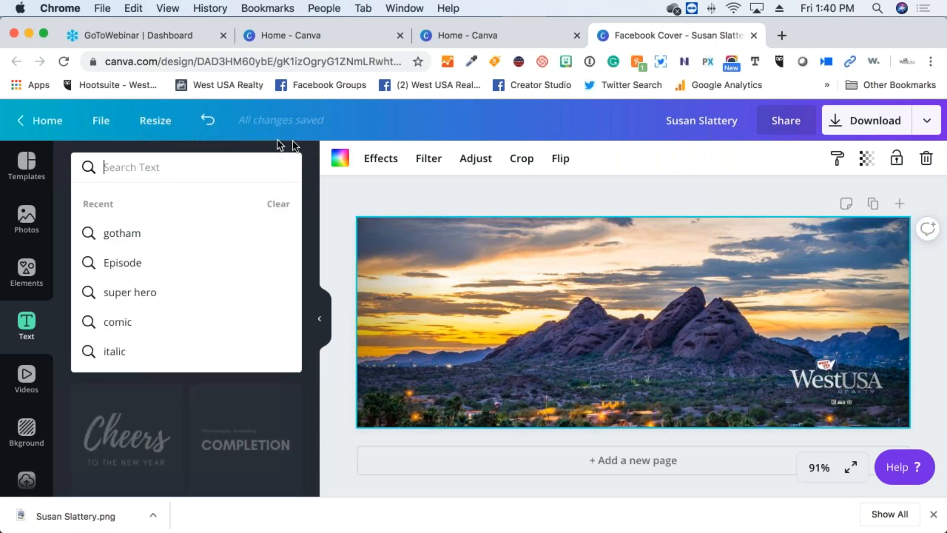
click(329, 135)
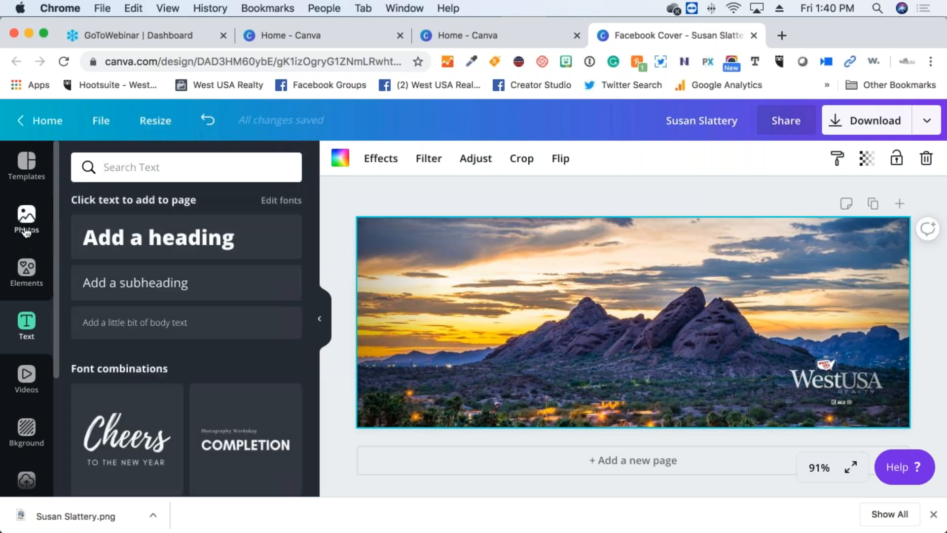
click(29, 271)
scroll(277, 303, up, 20)
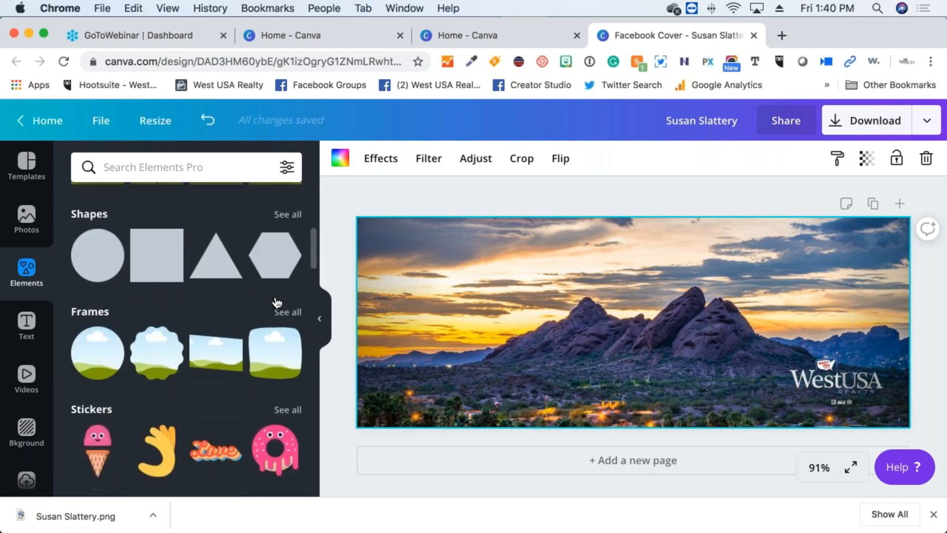
scroll(154, 290, down, 2)
scroll(153, 289, down, 5)
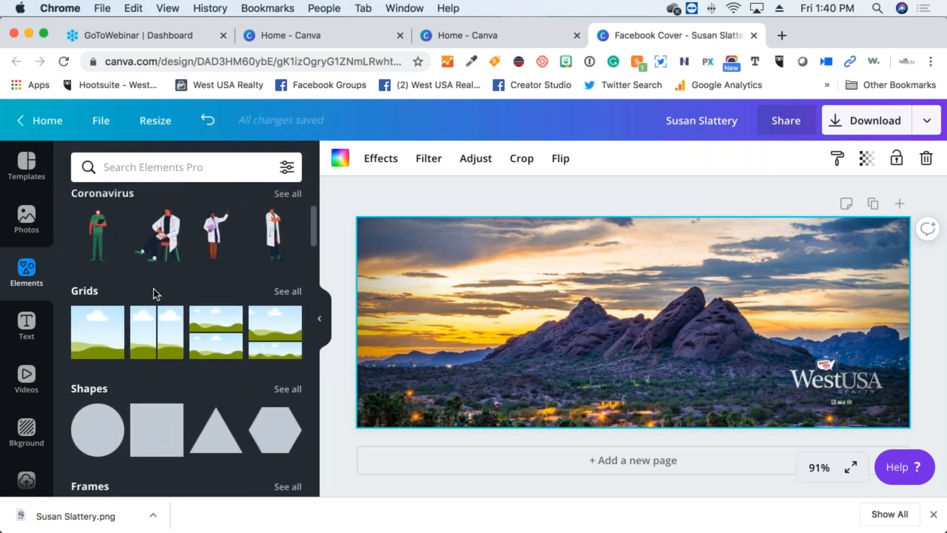
scroll(190, 261, up, 2)
scroll(190, 261, down, 1)
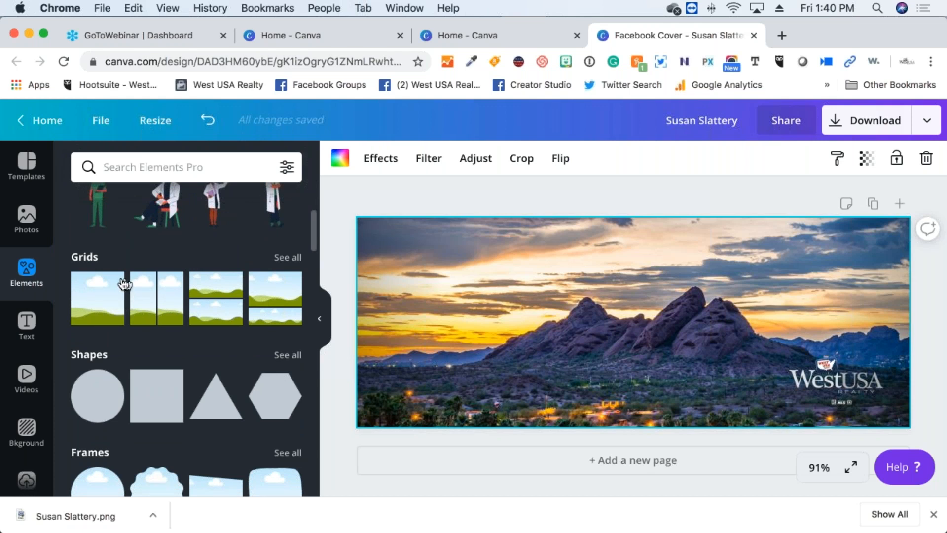
click(284, 259)
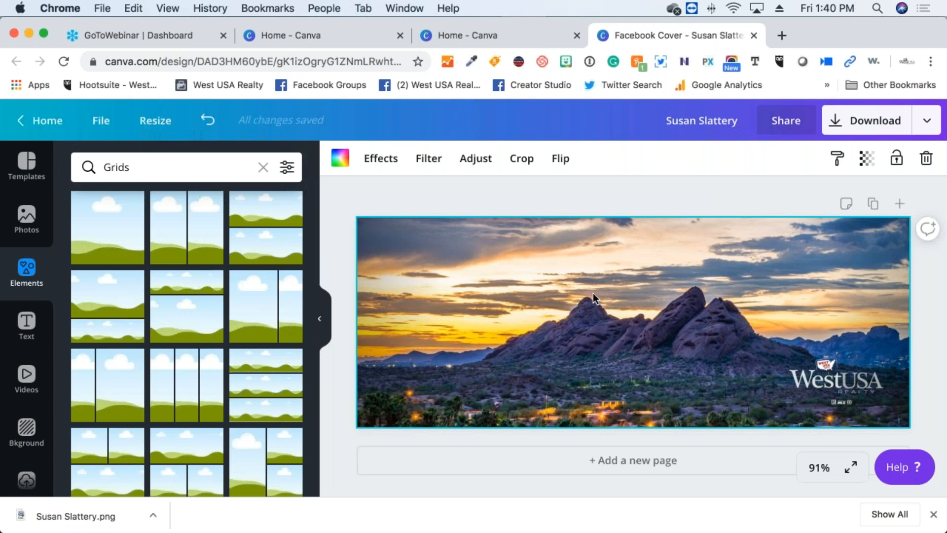
Delete the mountain sunset photo, the WestUSA logo and the leftover lower-right element
key(Delete)
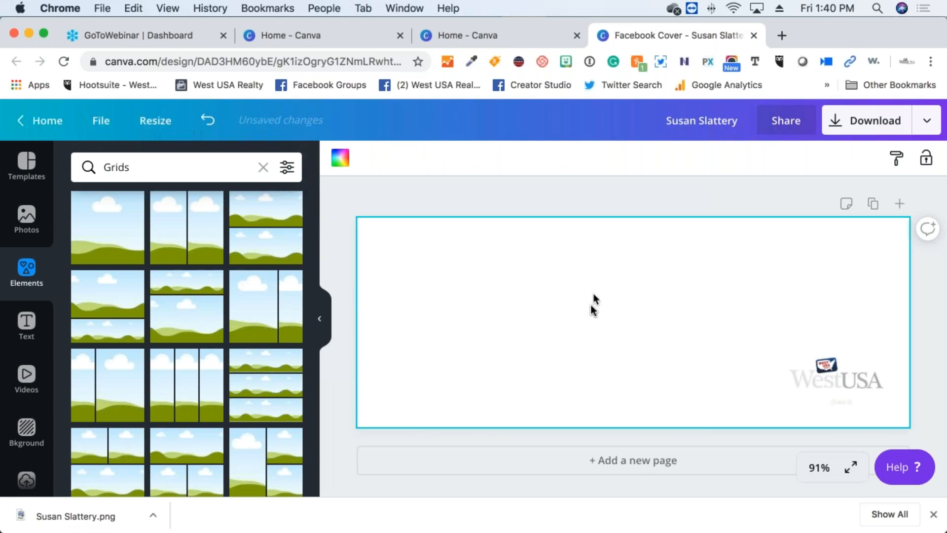
click(877, 377)
key(Delete)
click(850, 410)
key(Delete)
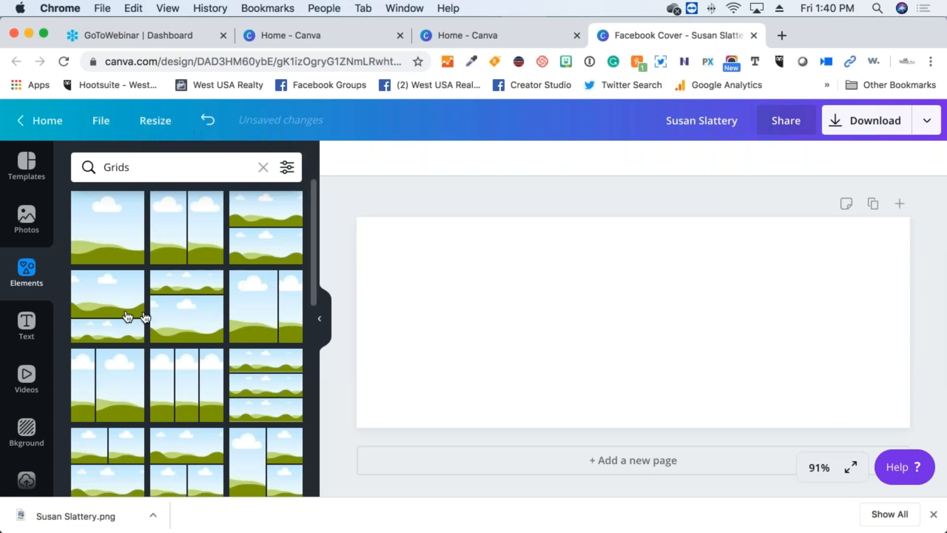
Add the grid with one wide top cell over two smaller cells
scroll(148, 316, down, 4)
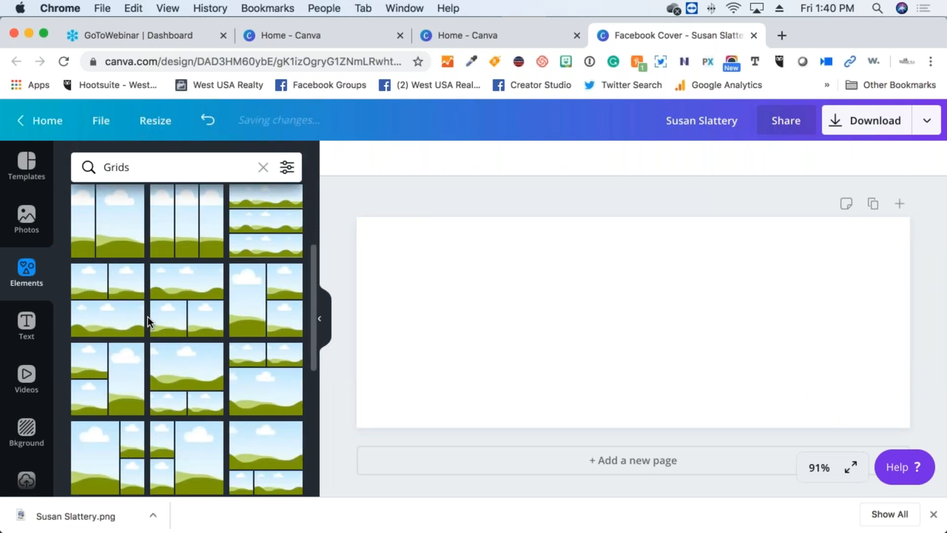
click(199, 294)
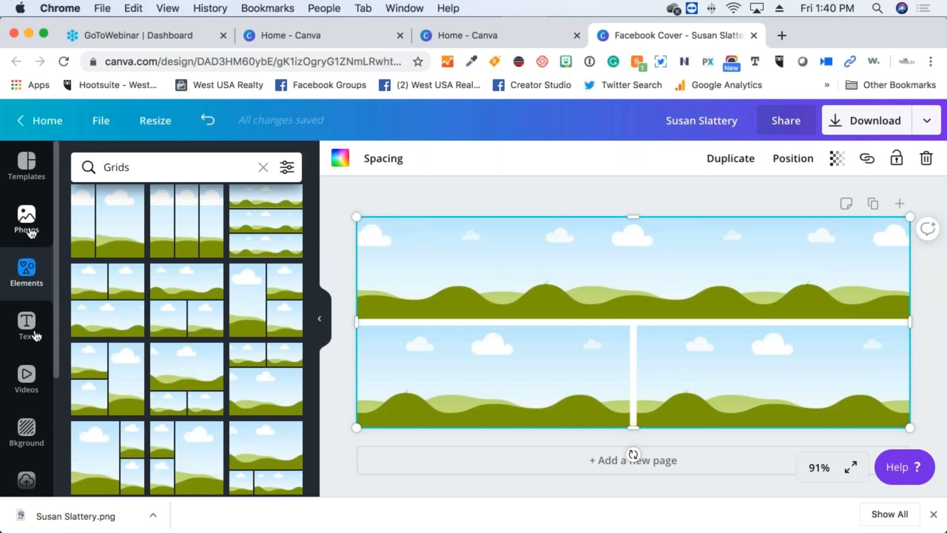
click(27, 478)
Place the street-view house photo in the wide top cell and shift it down within its frame
scroll(226, 238, down, 3)
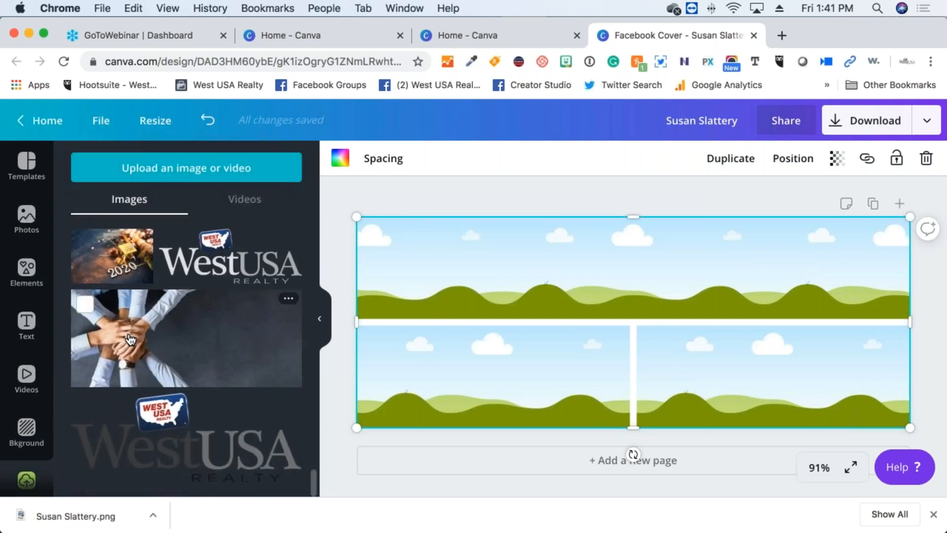
scroll(134, 338, up, 10)
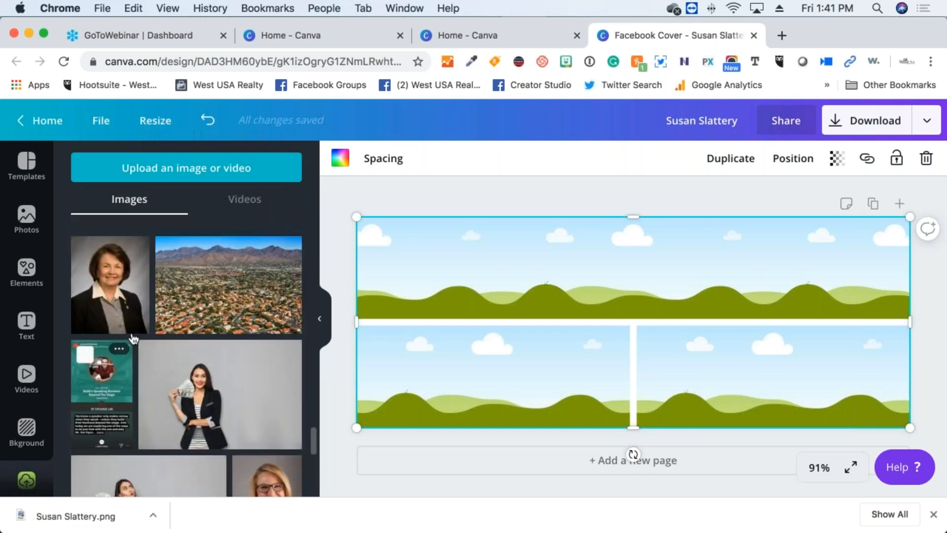
scroll(133, 339, up, 10)
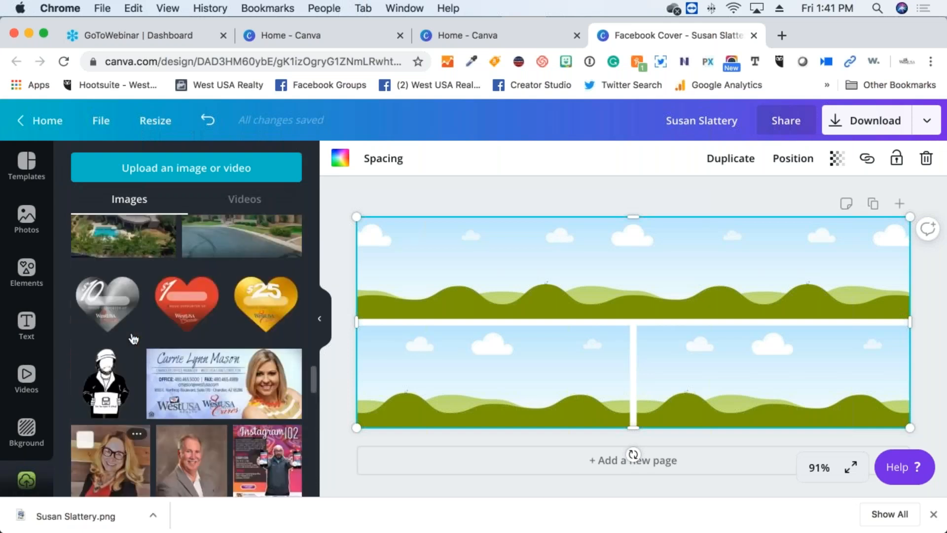
scroll(133, 338, up, 2)
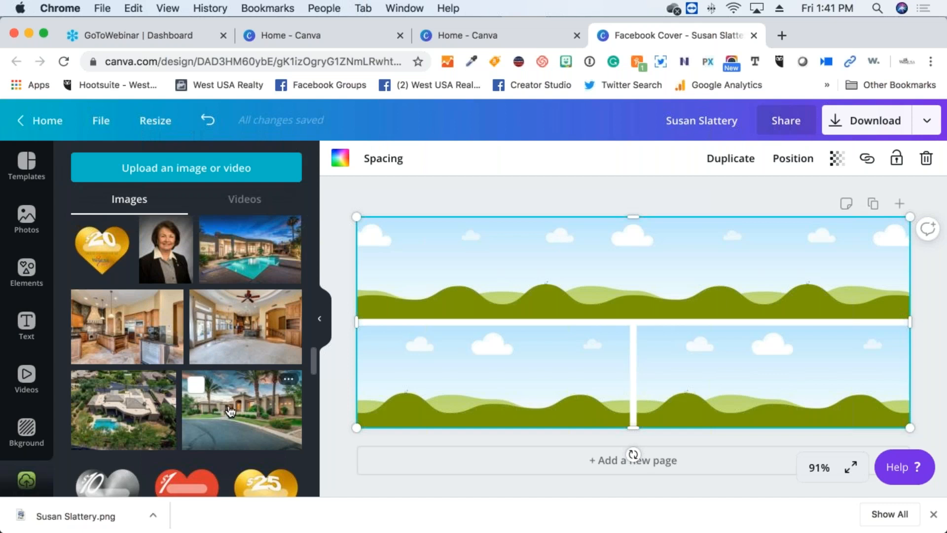
drag(230, 411, 440, 283)
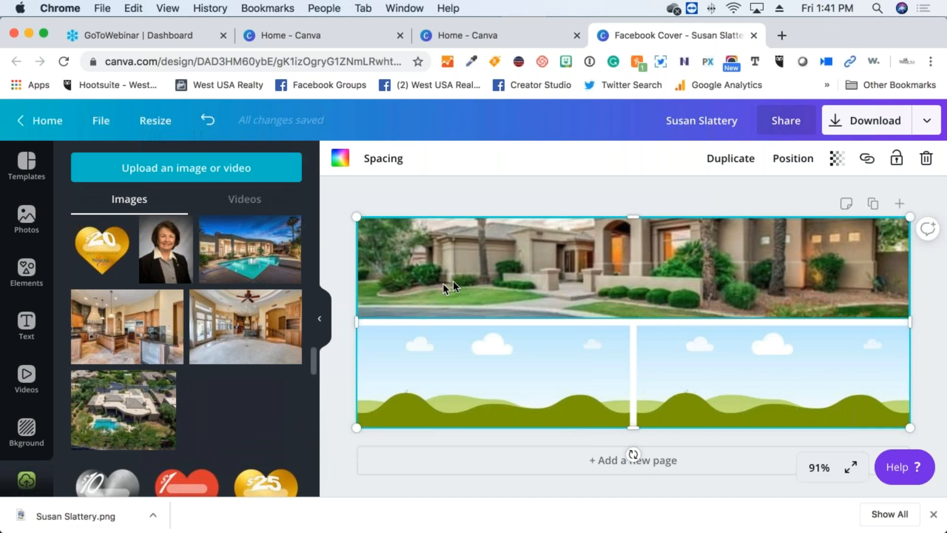
drag(695, 368, 502, 250)
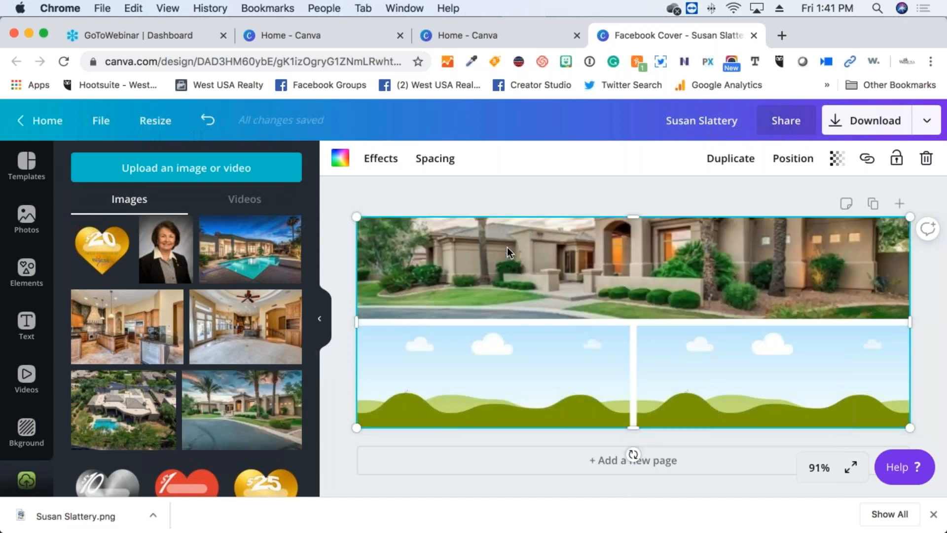
double_click(507, 247)
drag(513, 249, 509, 286)
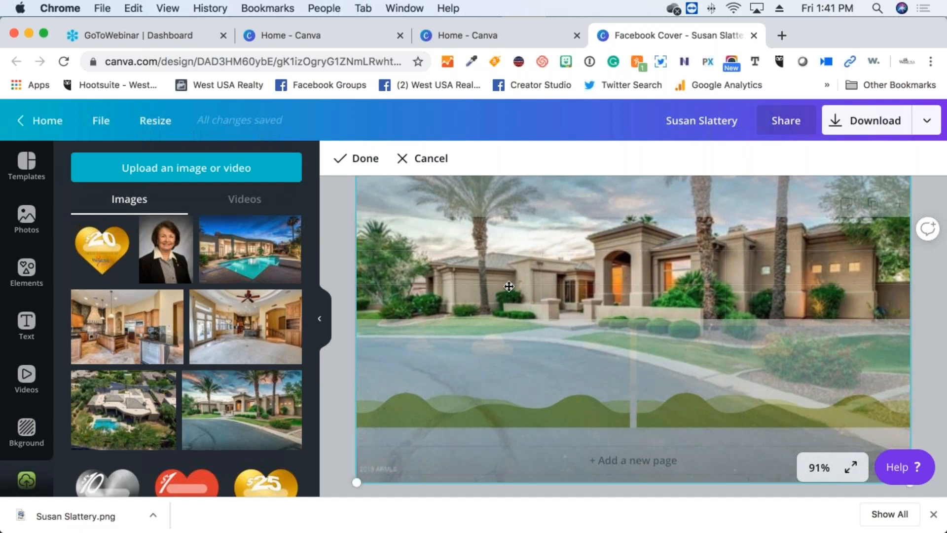
key(Return)
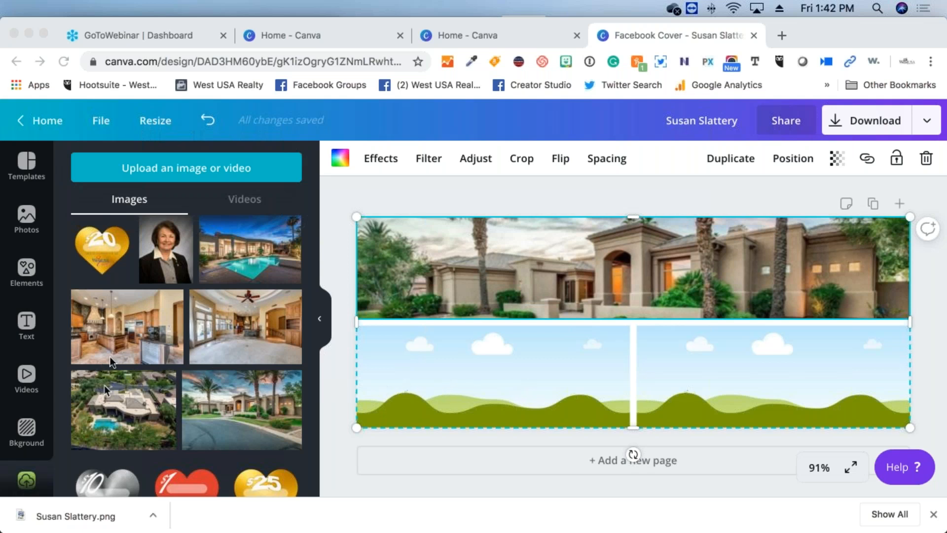
Put the kitchen photo in the lower-left cell and shift it upward within the frame
click(117, 328)
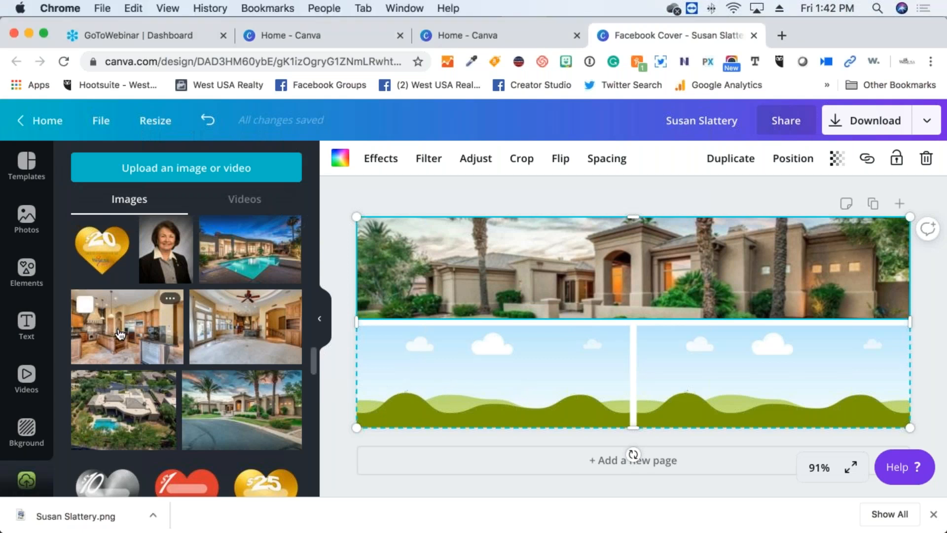
click(118, 333)
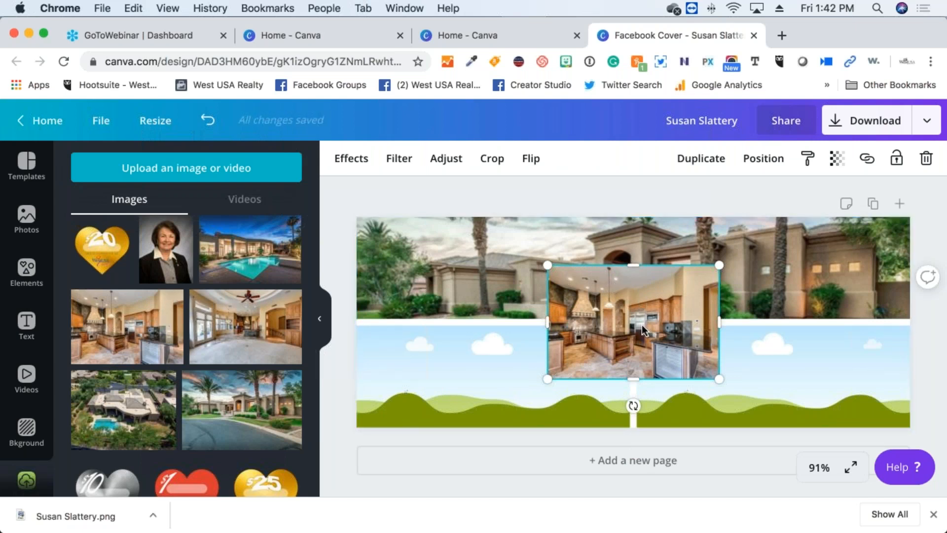
drag(612, 334, 478, 383)
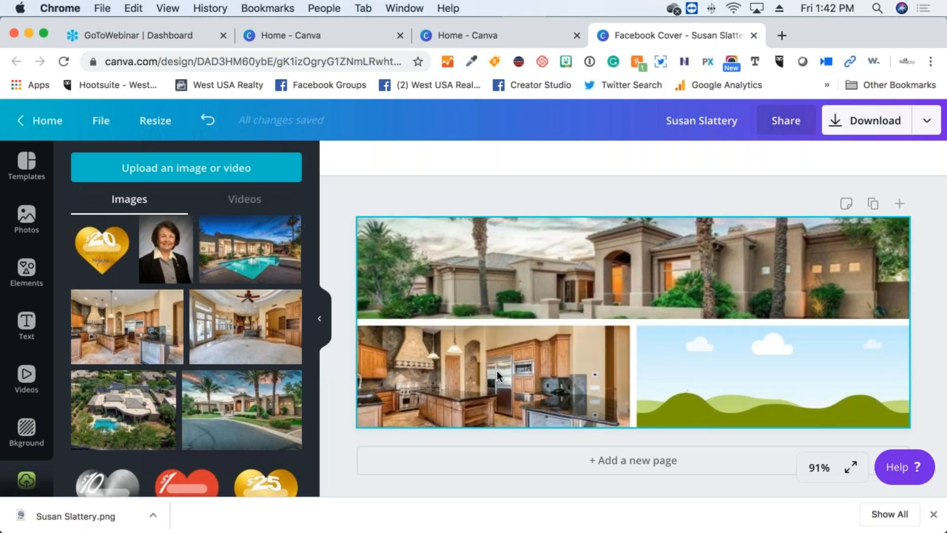
double_click(496, 371)
drag(496, 382, 495, 368)
key(Return)
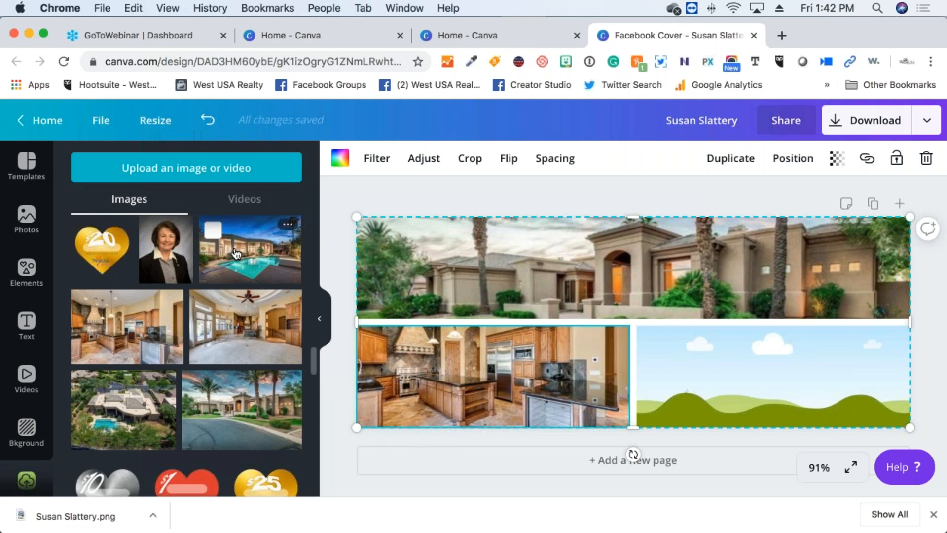
Put the pool photo in the lower-right cell and shift it upward within the frame
drag(239, 253, 781, 375)
double_click(783, 374)
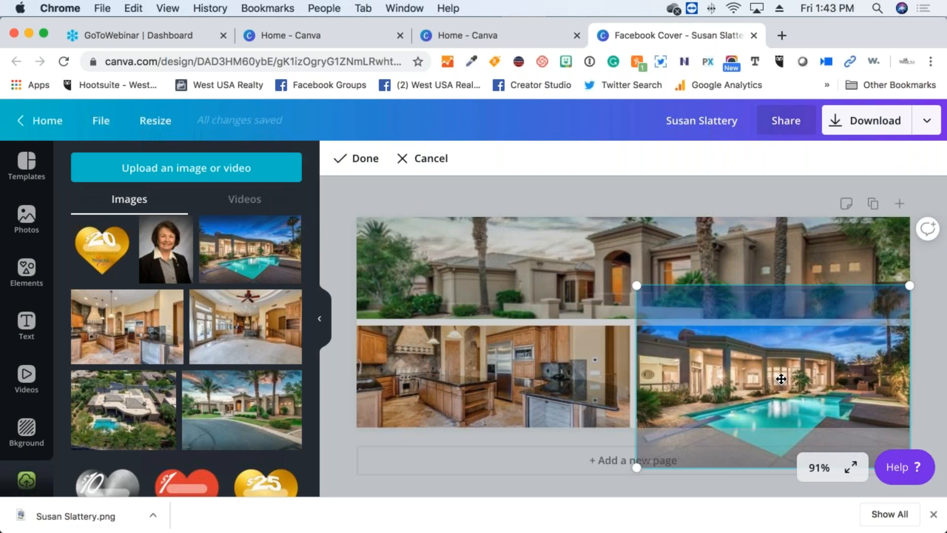
drag(781, 373, 777, 353)
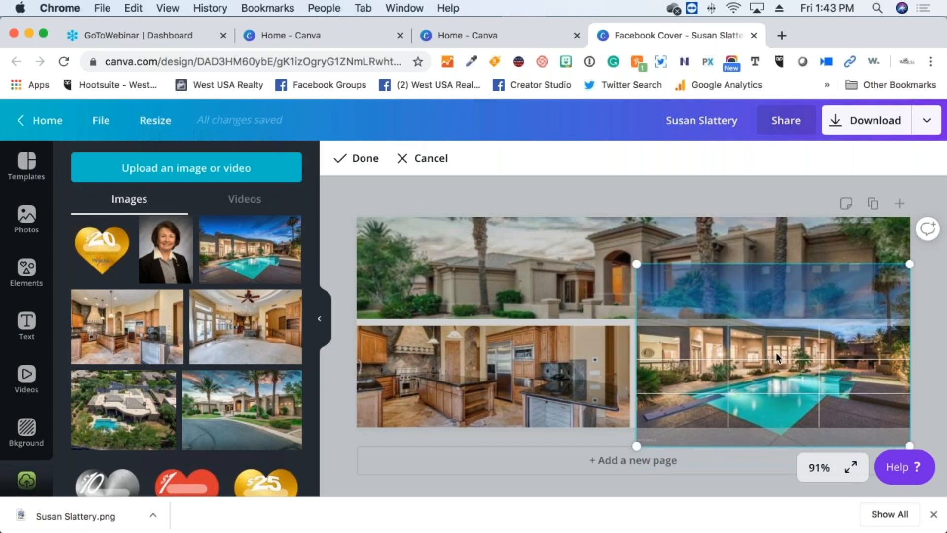
key(Return)
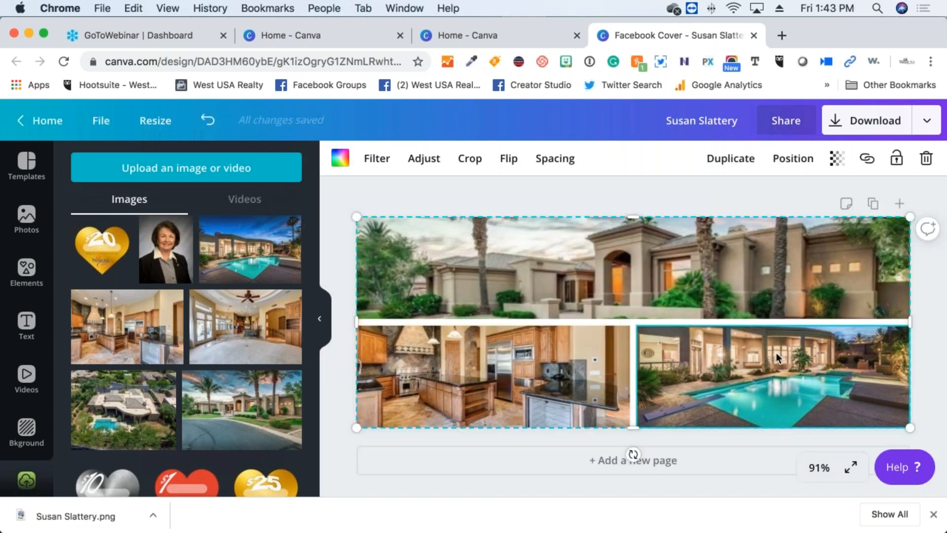
click(547, 194)
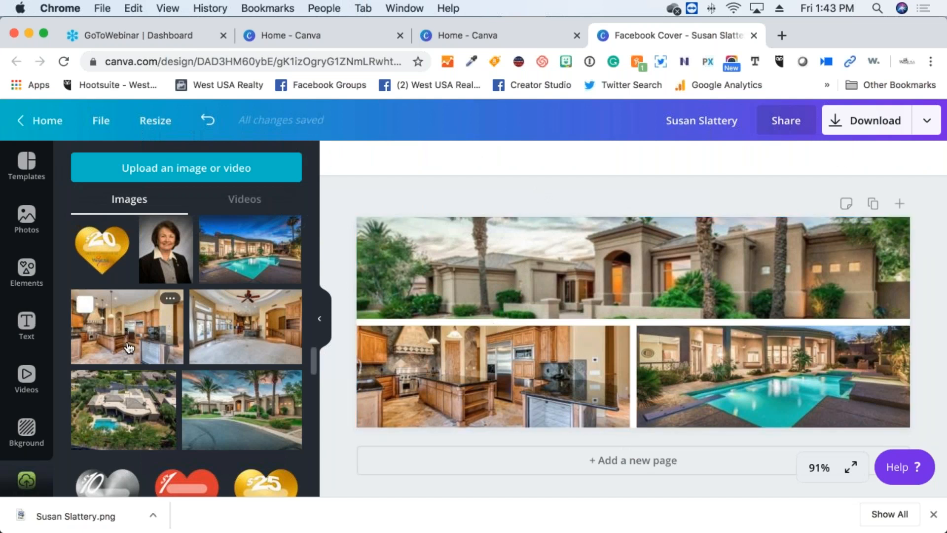
Add the man's portrait and remove its background with Background Remover
scroll(130, 336, down, 5)
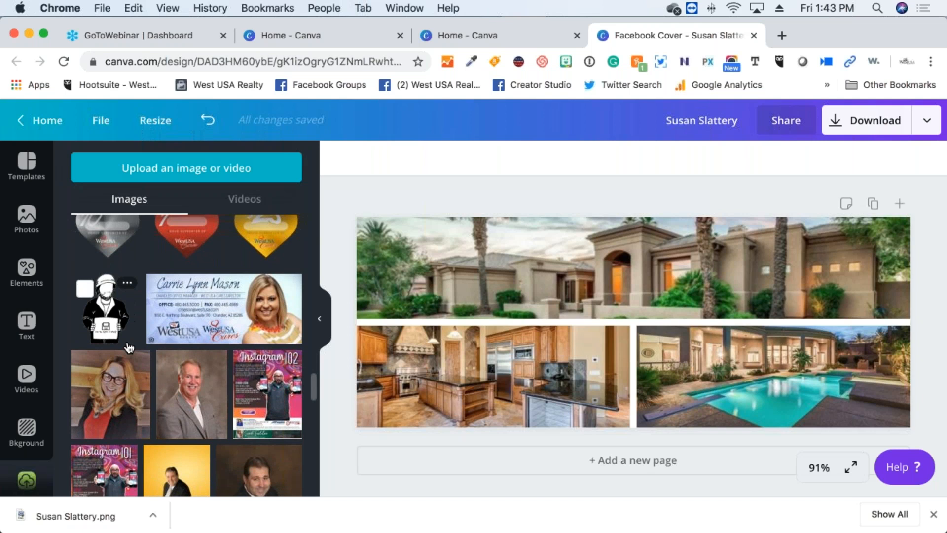
scroll(129, 348, down, 2)
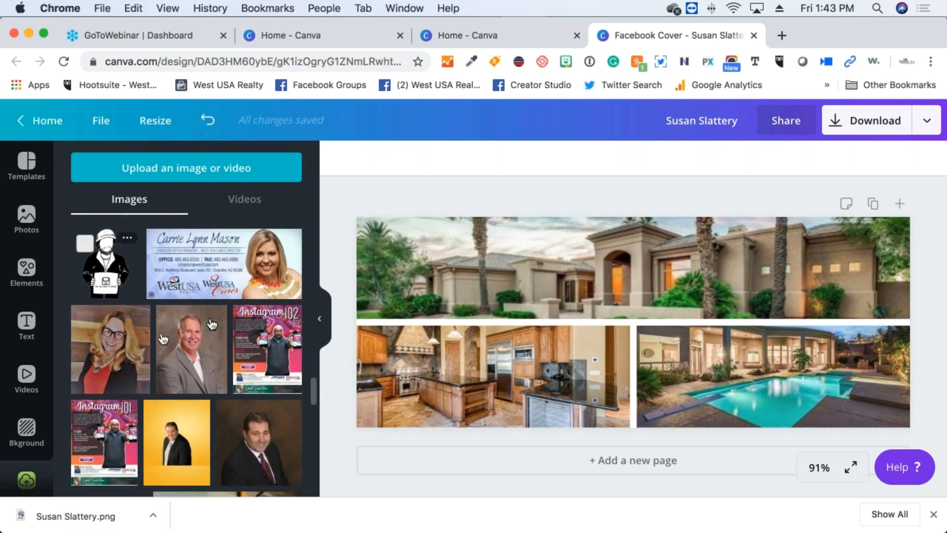
click(201, 365)
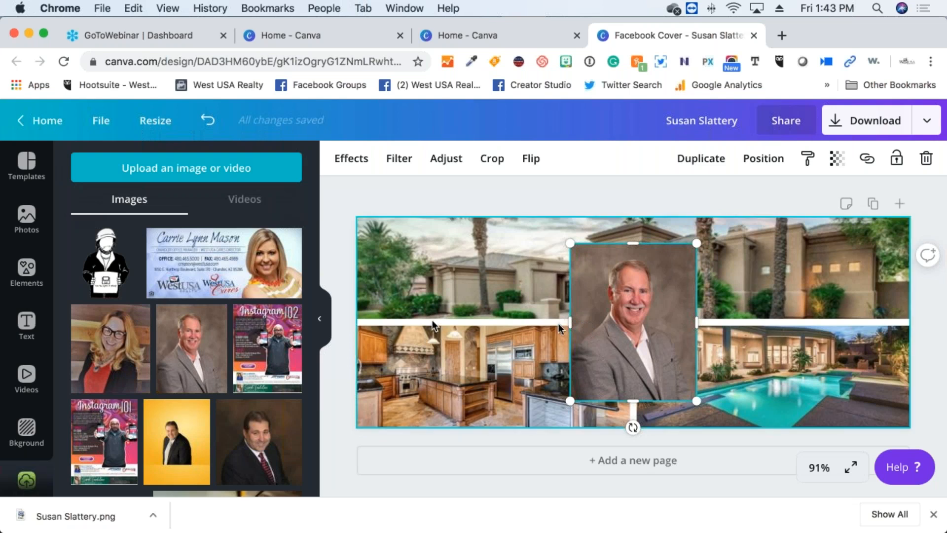
click(351, 164)
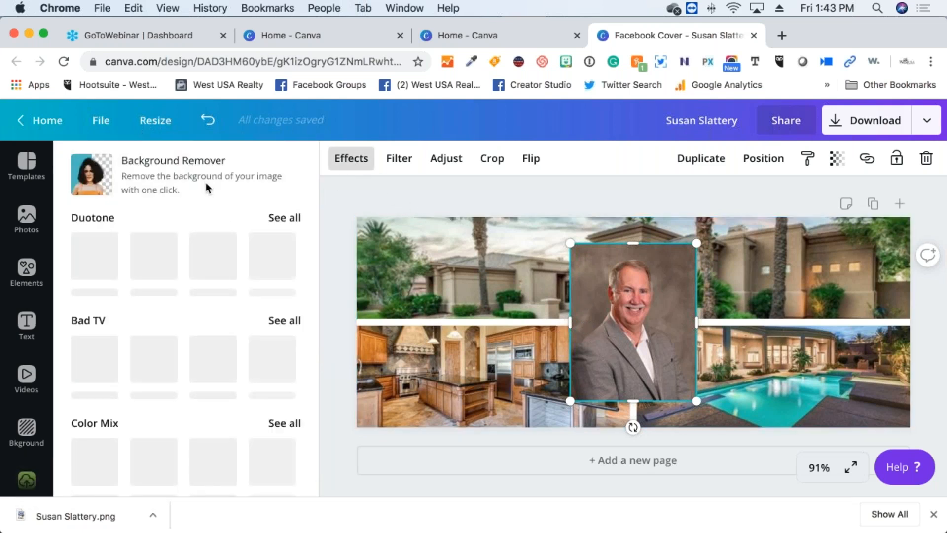
click(207, 188)
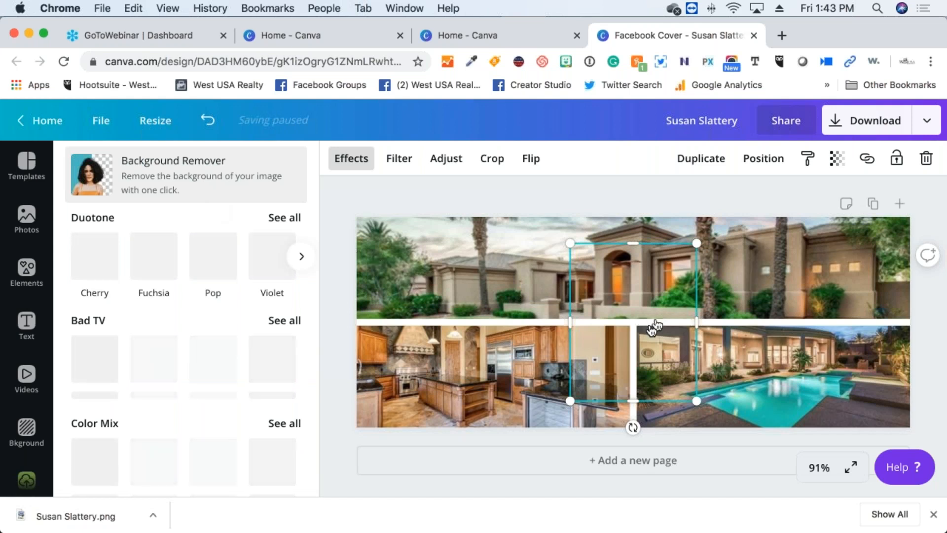
Move the cutout to the cover's right edge over the pool photo and flip it horizontally
drag(628, 329, 634, 320)
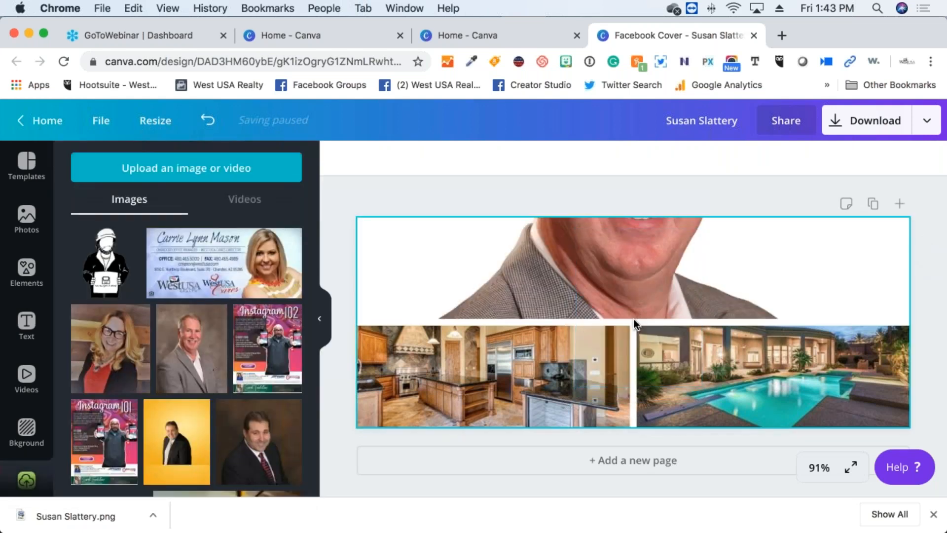
key(super+z)
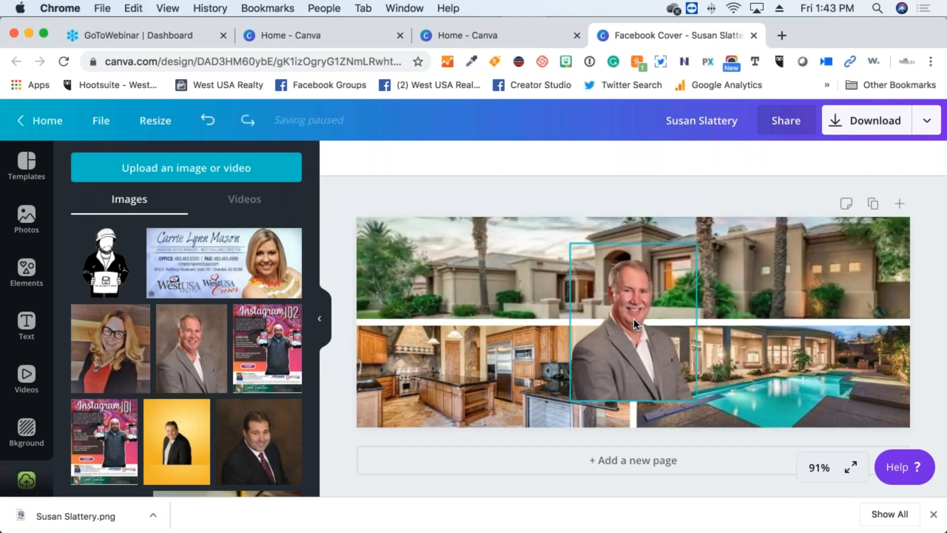
drag(625, 302, 753, 341)
drag(808, 355, 863, 322)
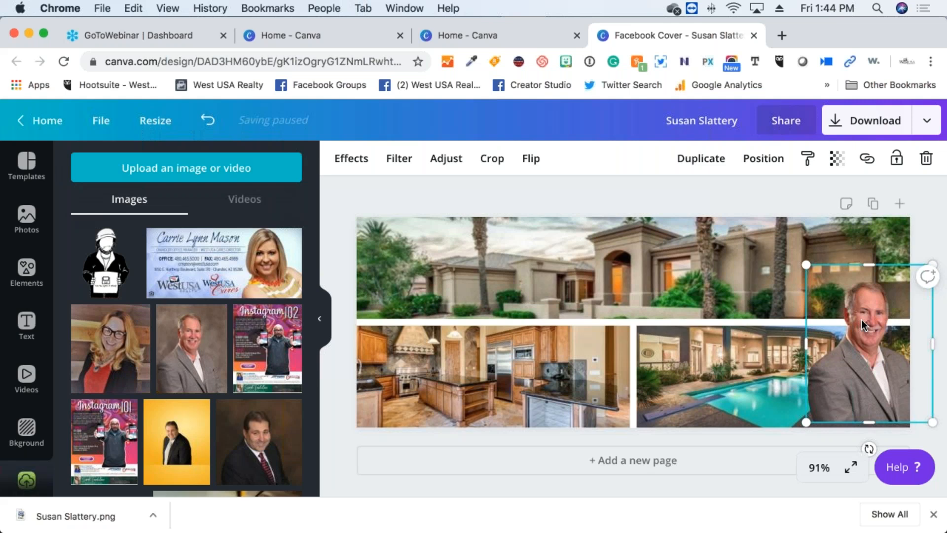
click(528, 164)
click(537, 207)
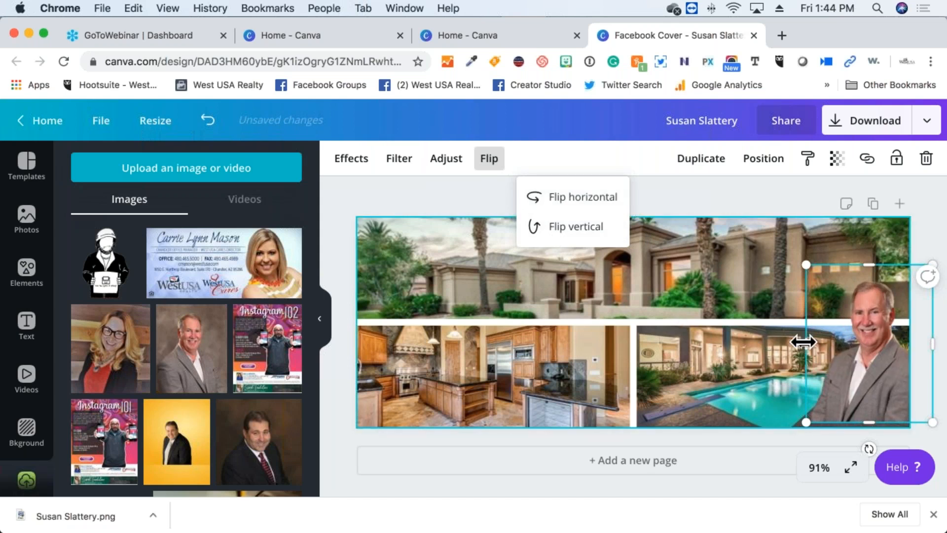
click(779, 320)
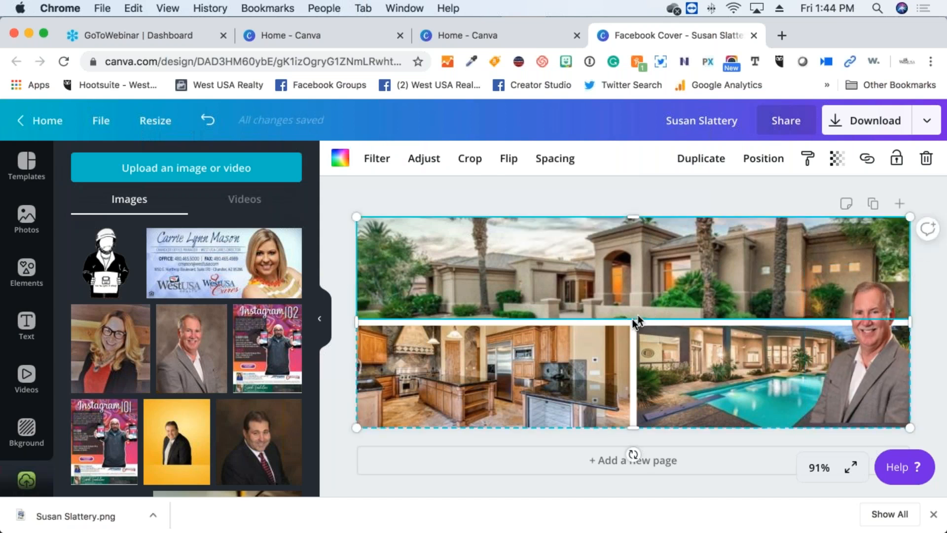
Add a blank second page and nudge the cutout down two steps
click(681, 461)
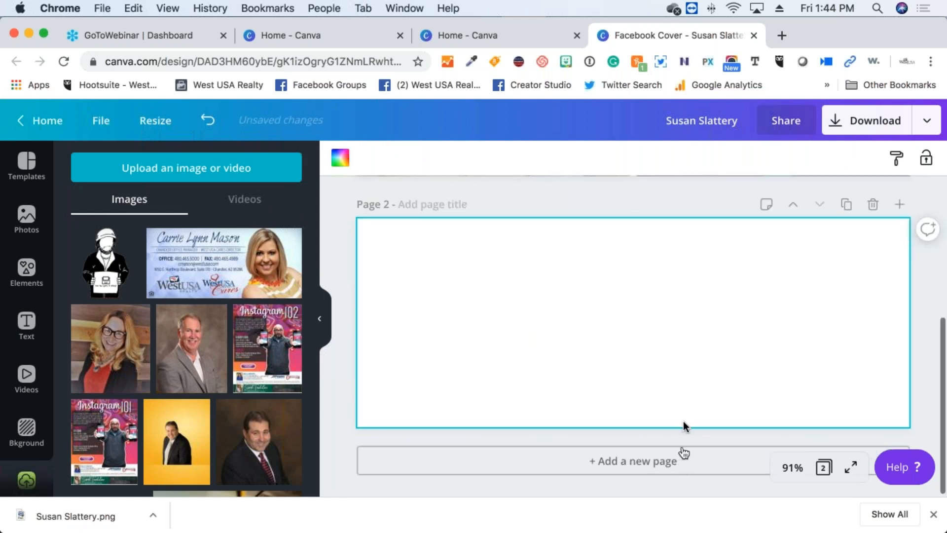
scroll(581, 197, up, 5)
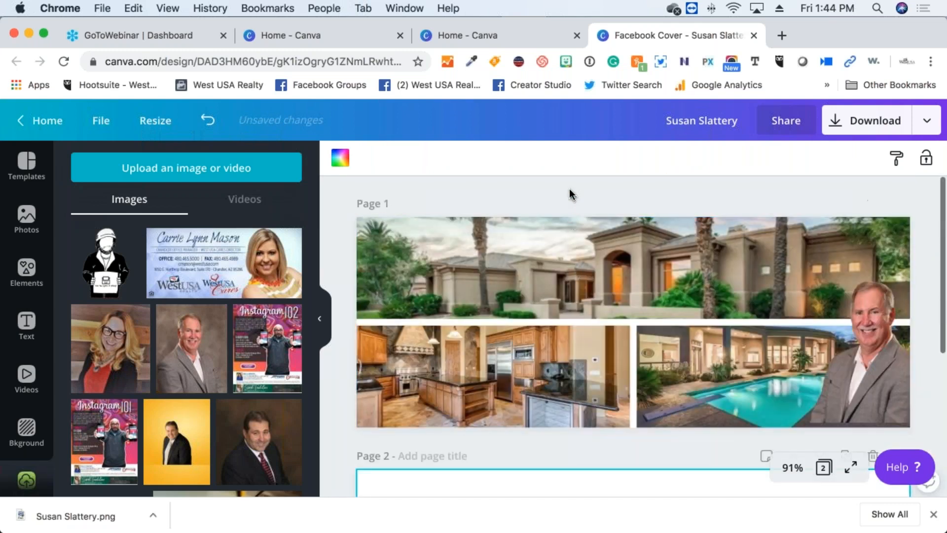
click(850, 314)
key(Down)
key(Down)
key(Down)
key(Down)
key(Down)
key(Down)
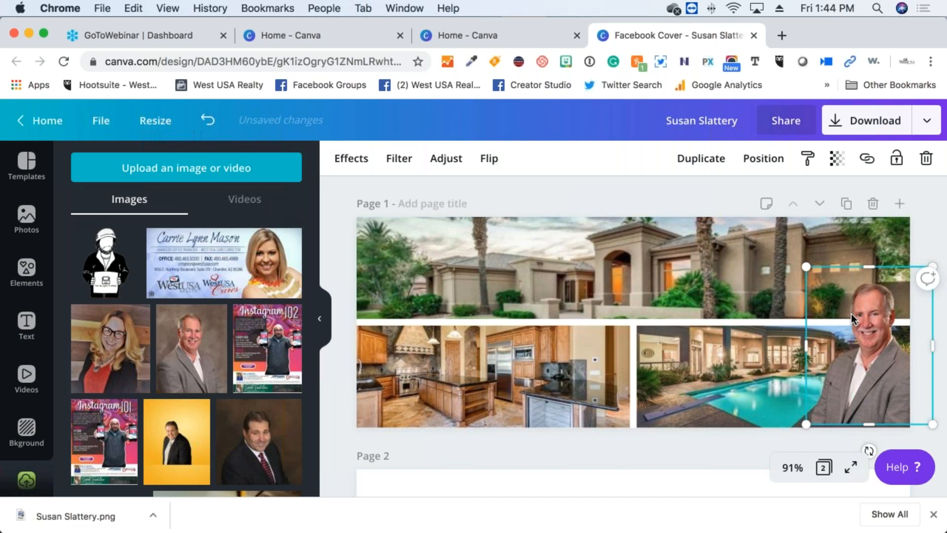
key(Down)
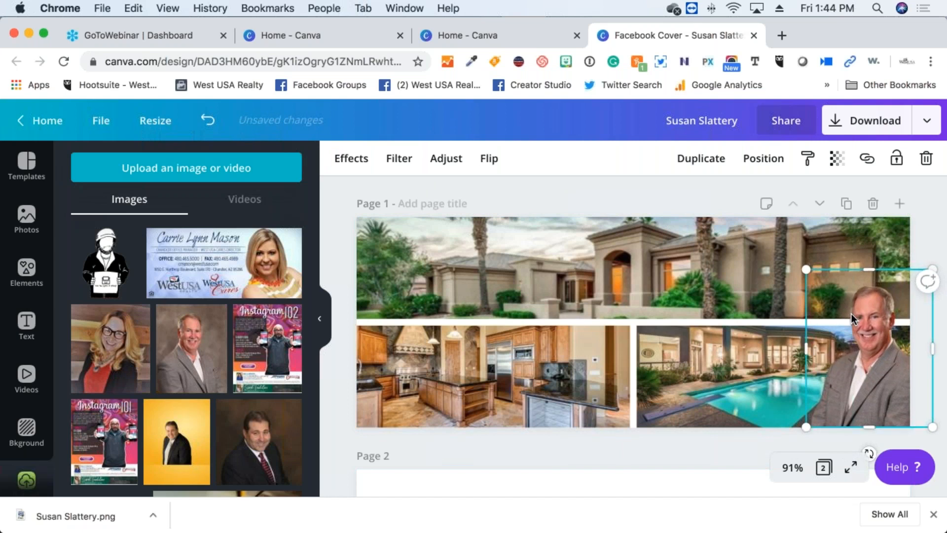
click(653, 196)
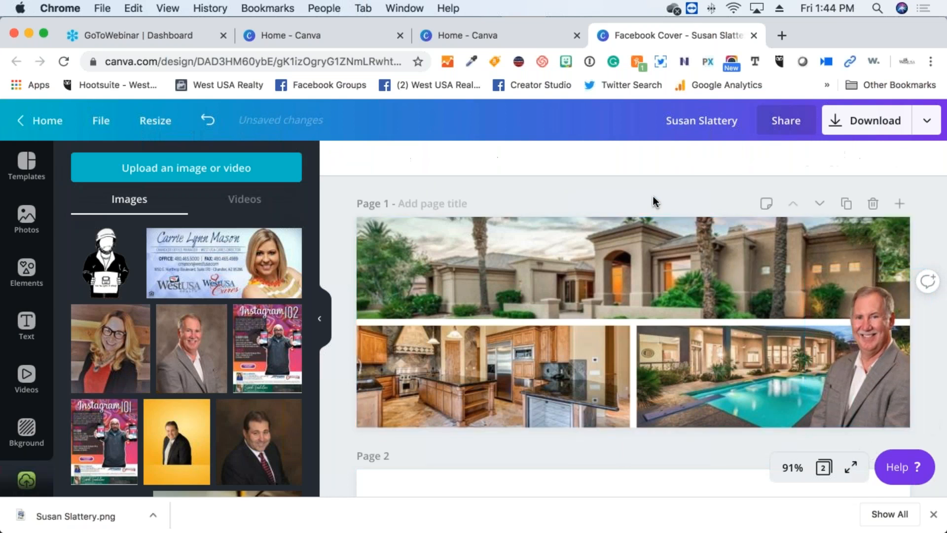
click(35, 329)
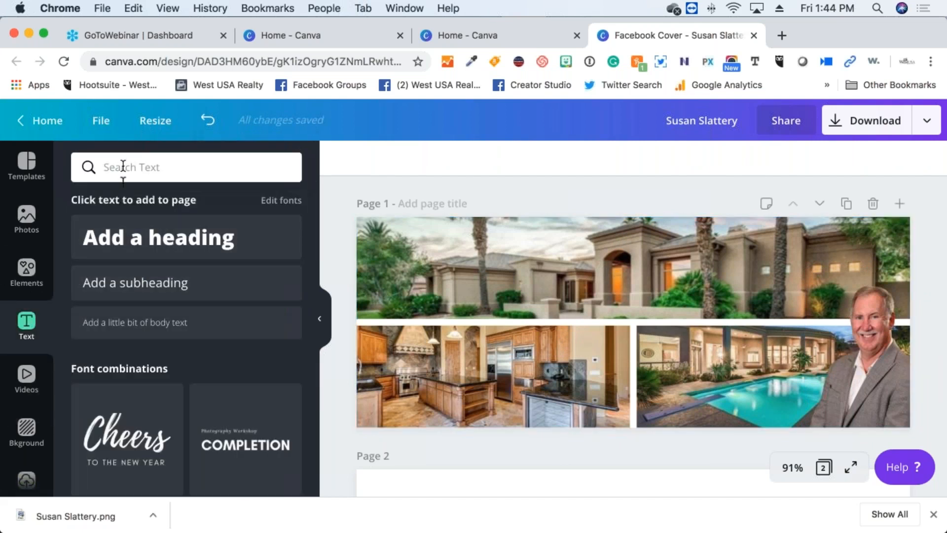
click(141, 239)
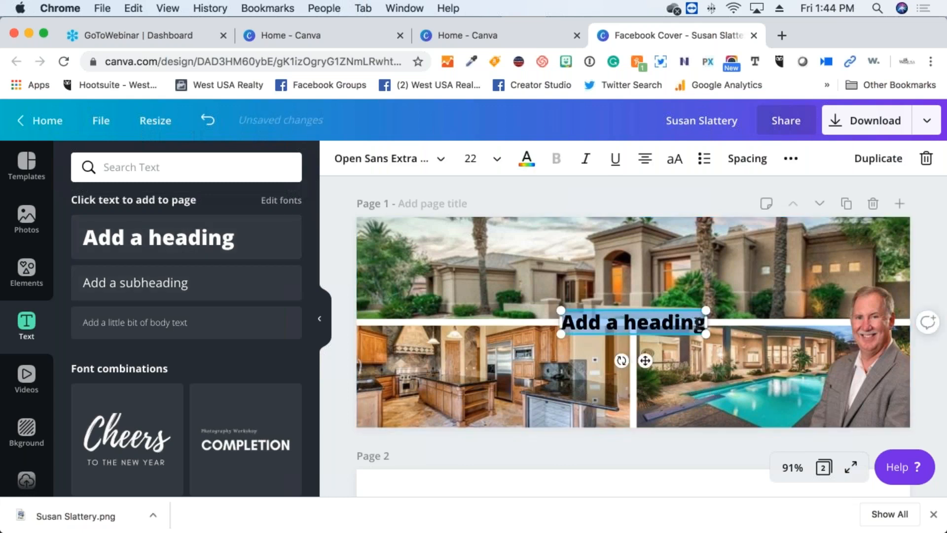
click(695, 323)
drag(695, 323, 545, 324)
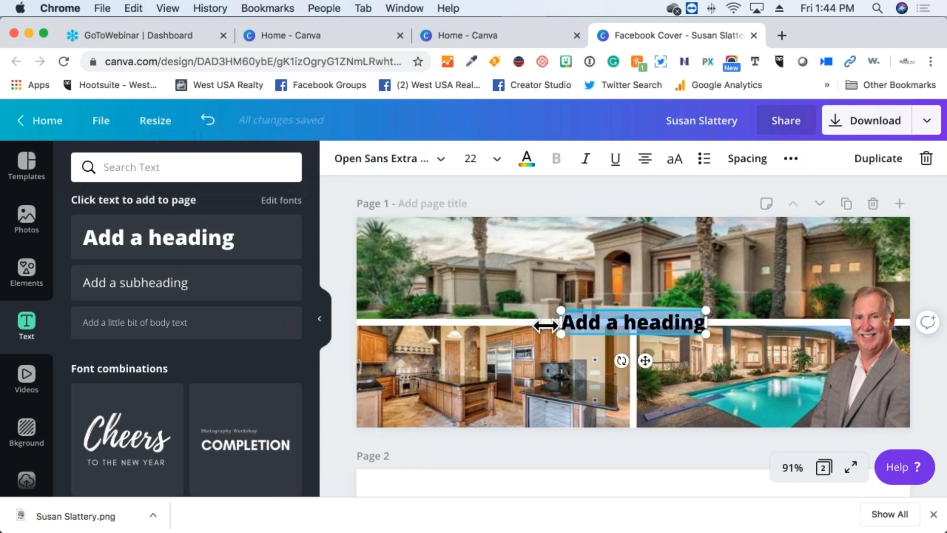
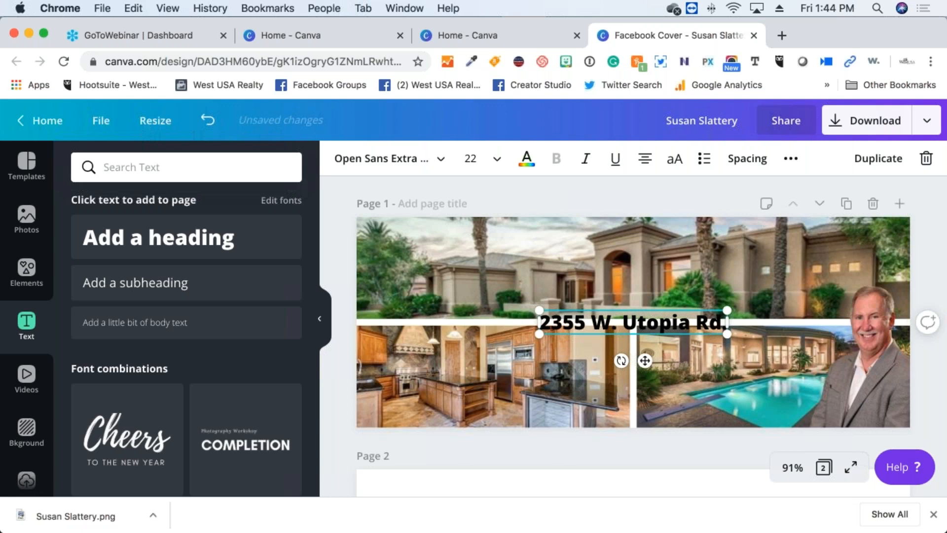
scroll(572, 328, down, 1)
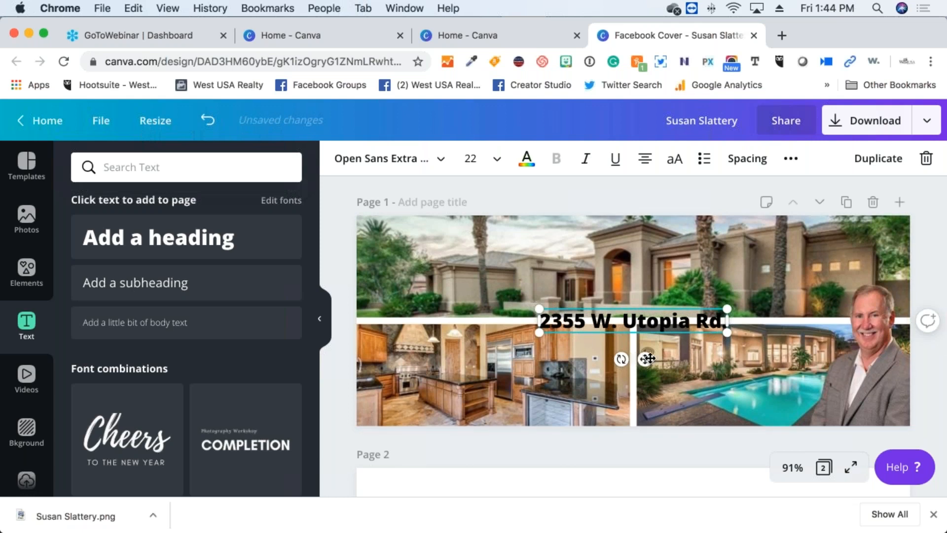
drag(648, 359, 478, 435)
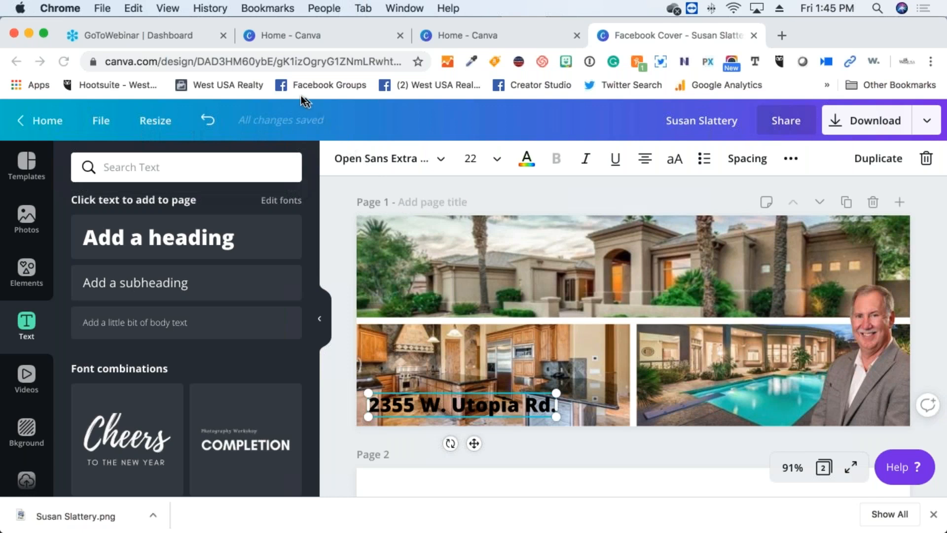
click(812, 519)
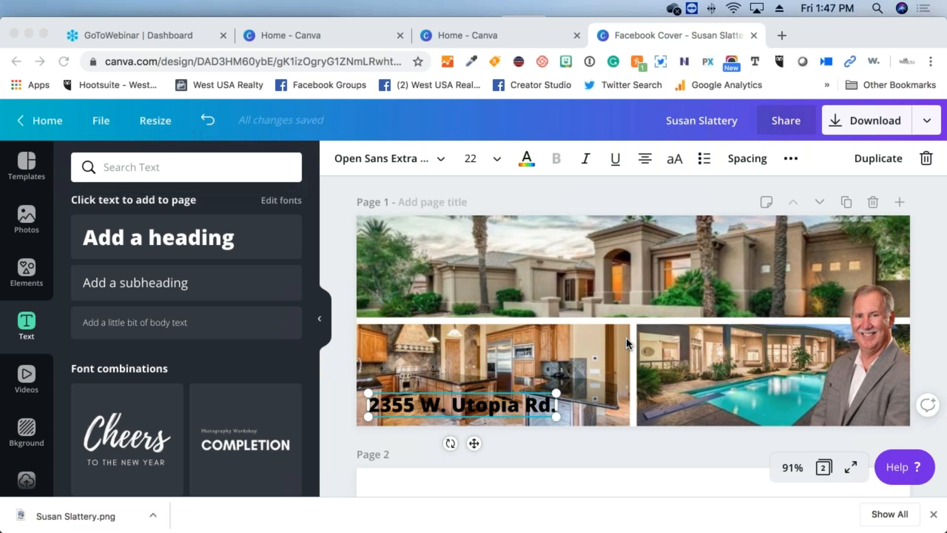
scroll(626, 339, down, 1)
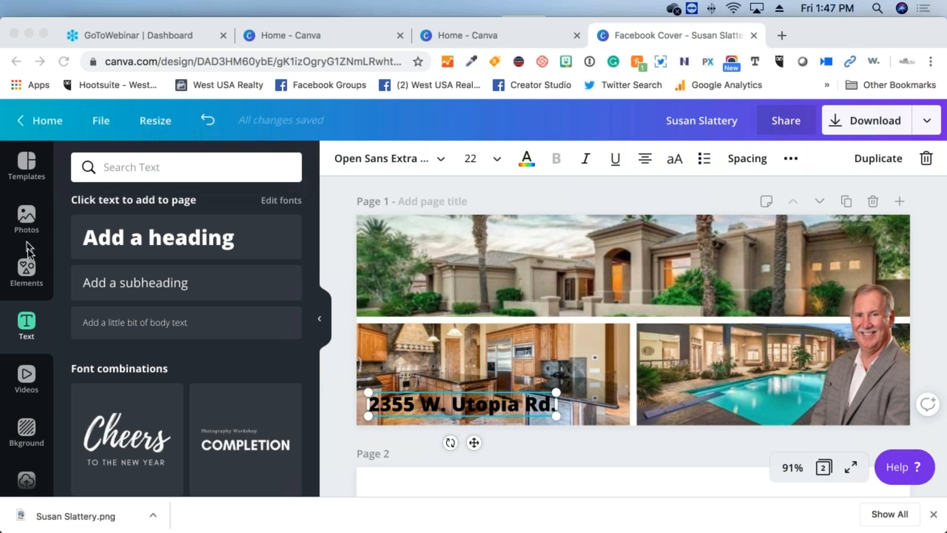
Clear the Grids search in Elements and show the full Frames collection
click(30, 262)
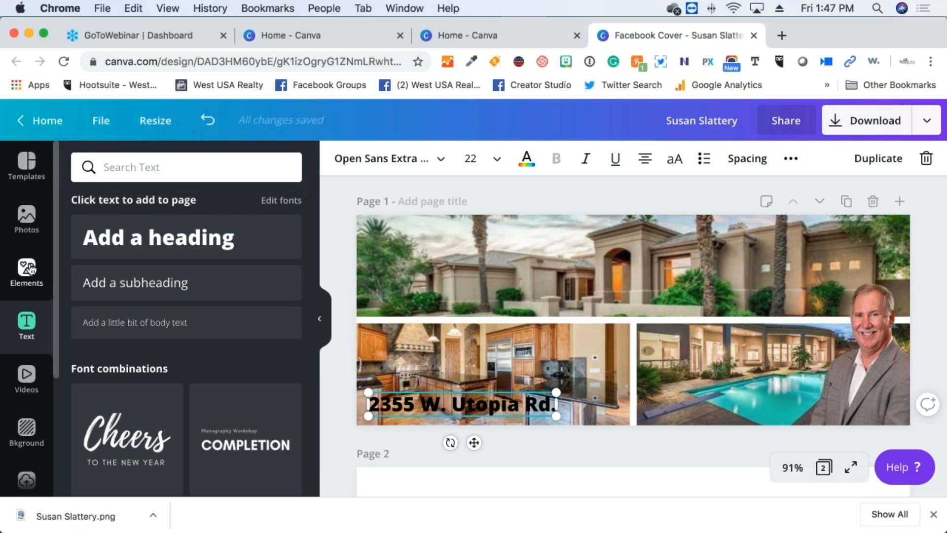
click(29, 266)
scroll(343, 303, down, 2)
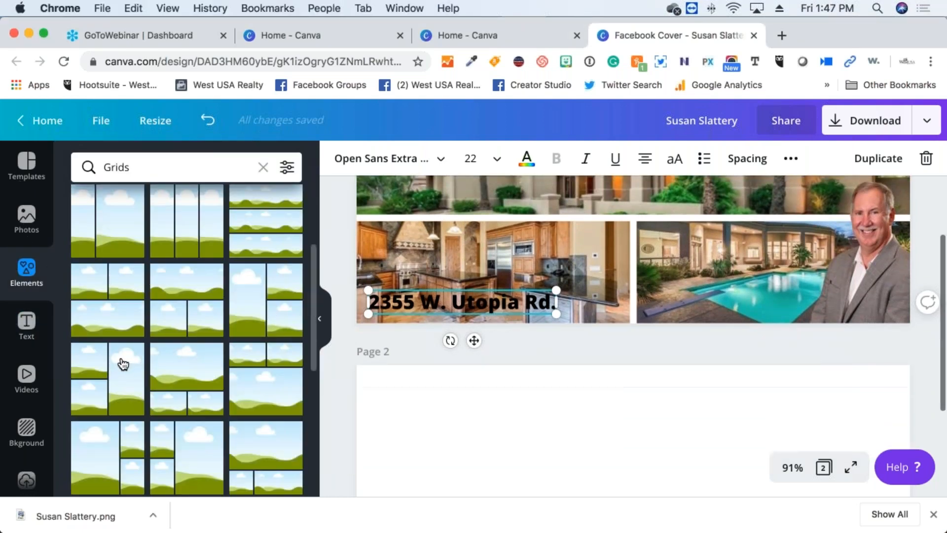
scroll(123, 363, down, 8)
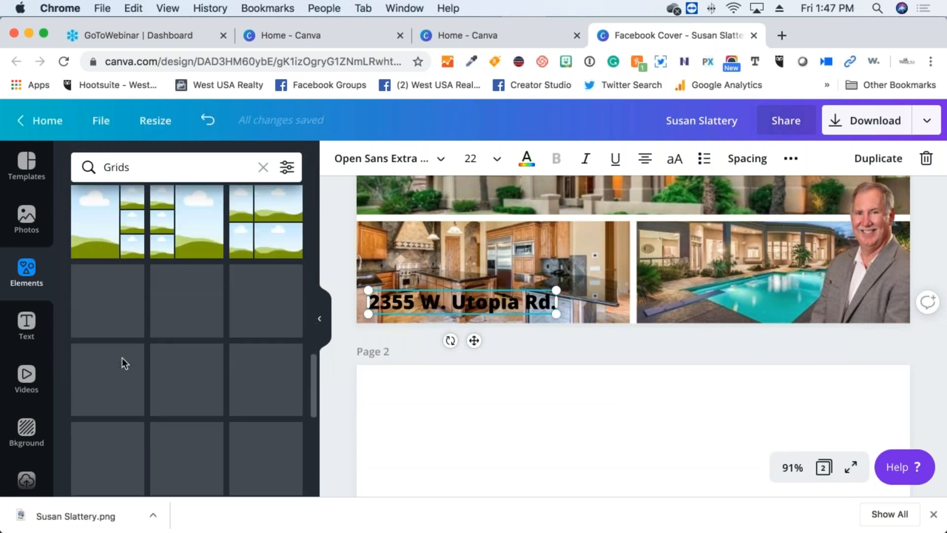
scroll(123, 364, up, 9)
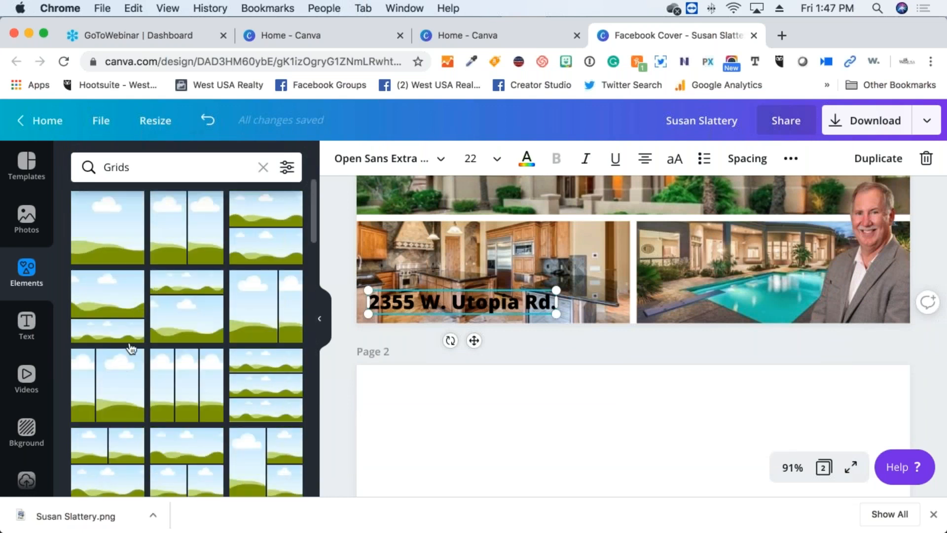
click(260, 168)
scroll(111, 369, down, 5)
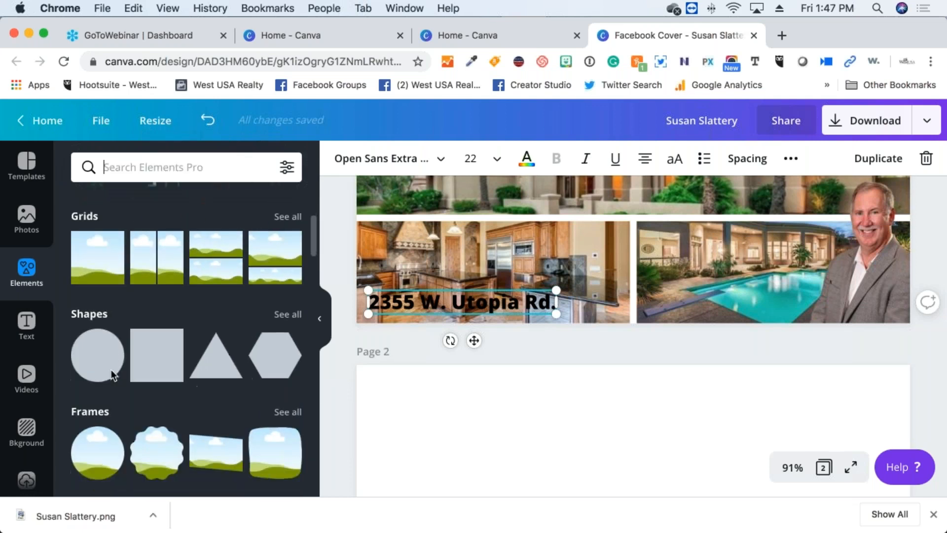
scroll(119, 357, up, 3)
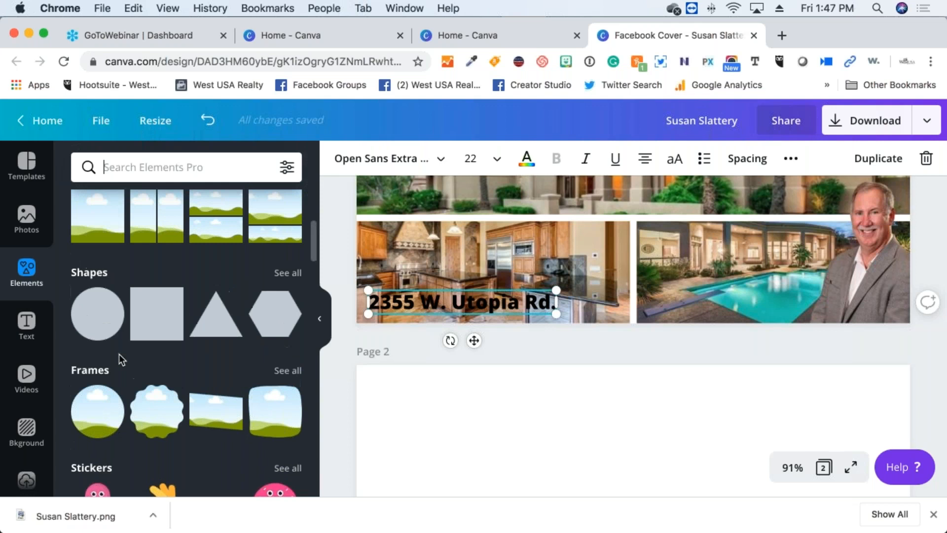
scroll(119, 354, down, 2)
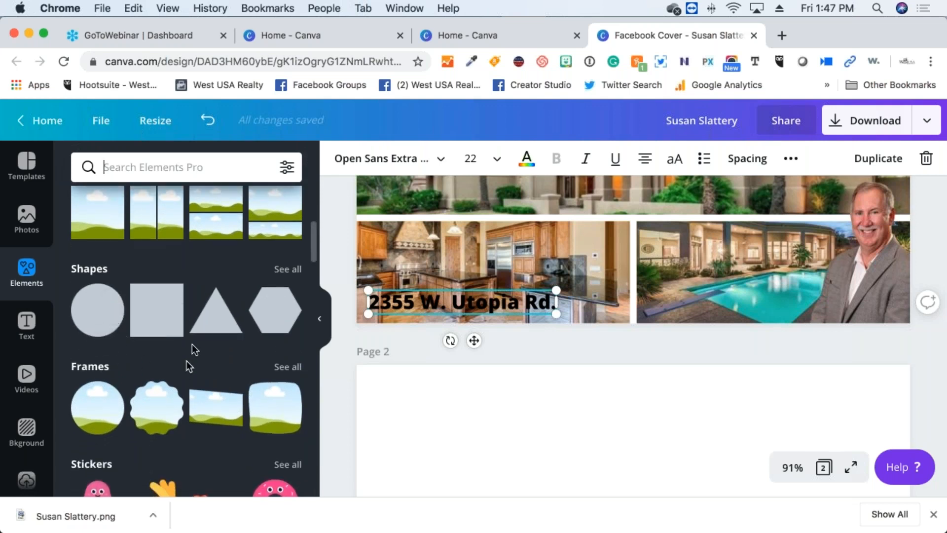
scroll(198, 344, up, 1)
scroll(194, 351, up, 1)
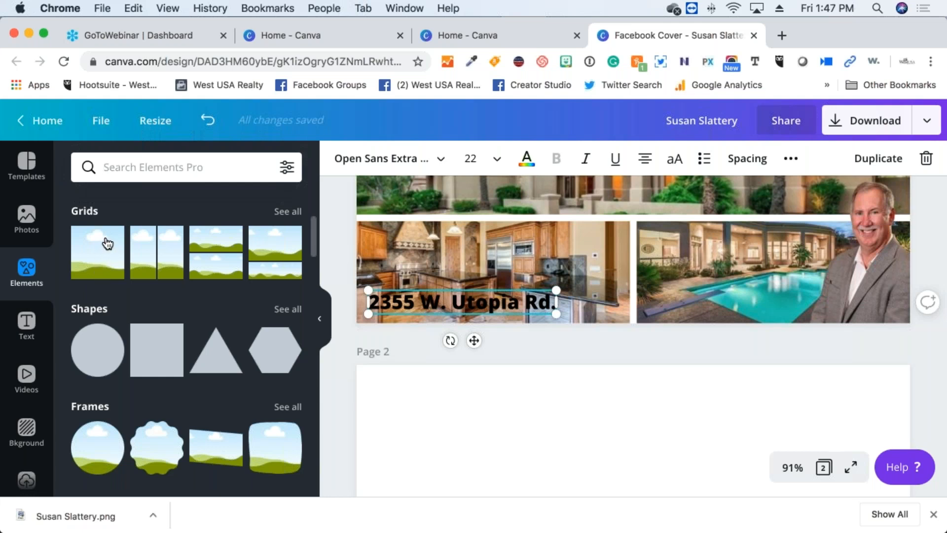
mouse_move(170, 448)
scroll(169, 448, down, 1)
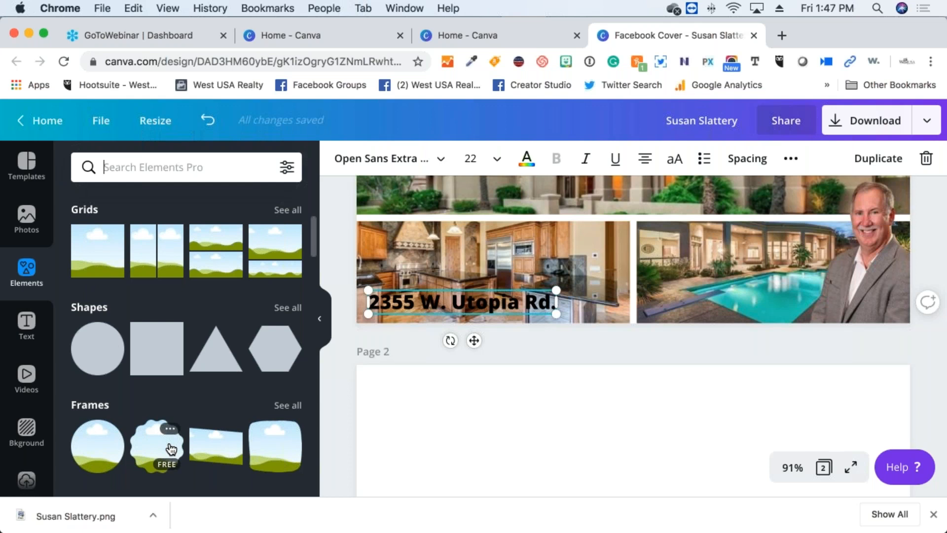
click(288, 405)
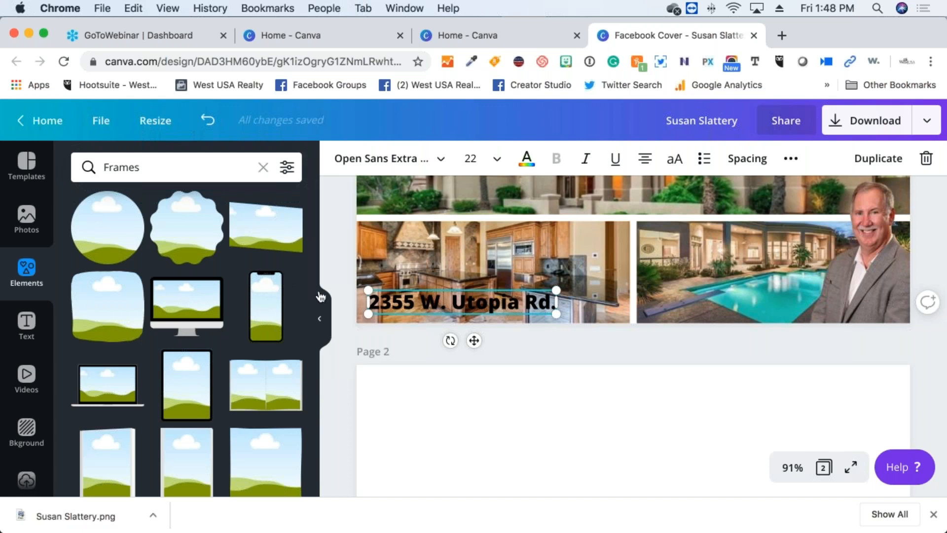
scroll(529, 274, up, 3)
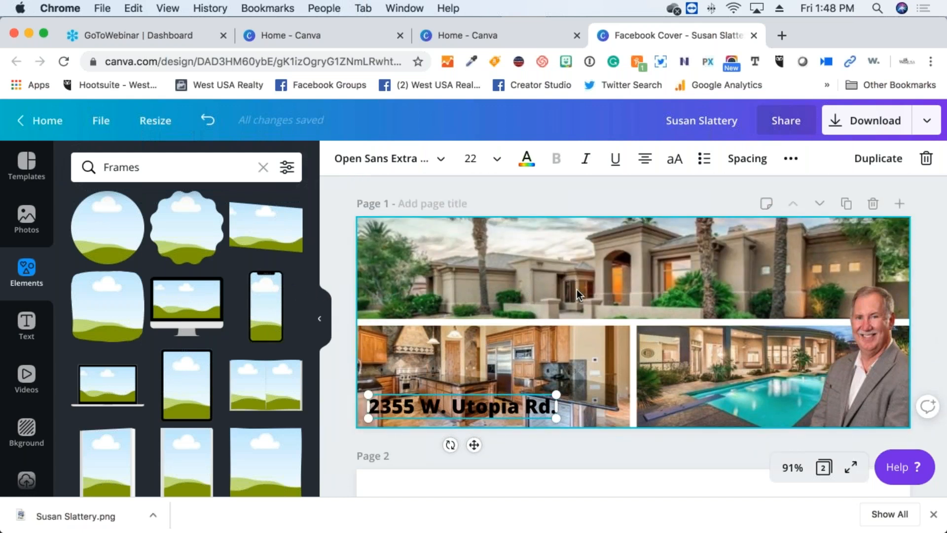
Delete the house, kitchen and pool photos, the street address text and the empty grid
click(576, 289)
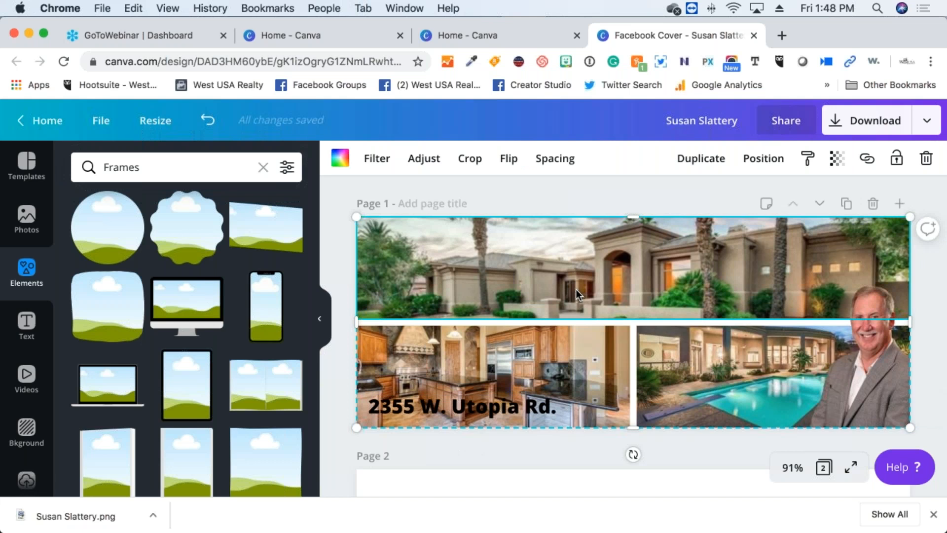
key(Delete)
click(575, 367)
key(Delete)
click(679, 355)
key(Delete)
key(Delete)
click(519, 409)
key(Delete)
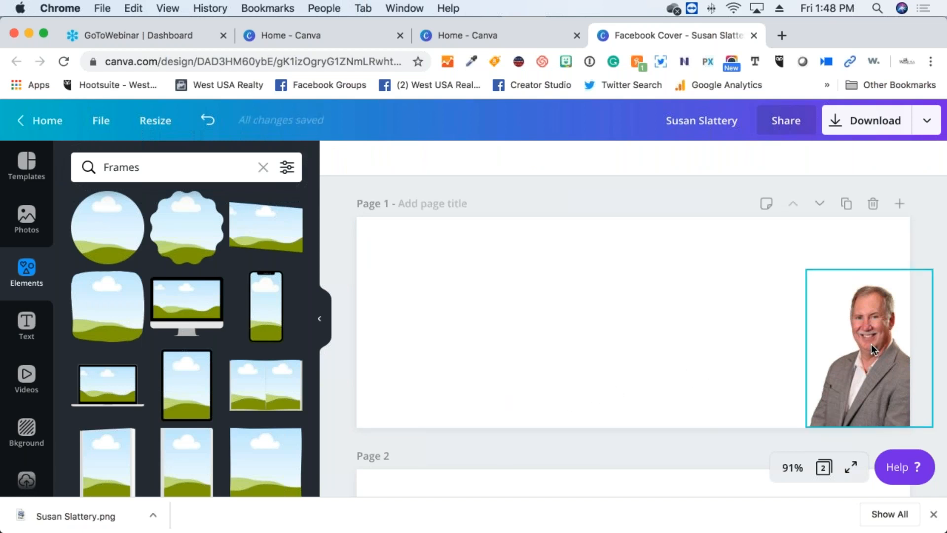
Add a phone frame holding the portrait and a tablet frame on the page's left side
click(274, 303)
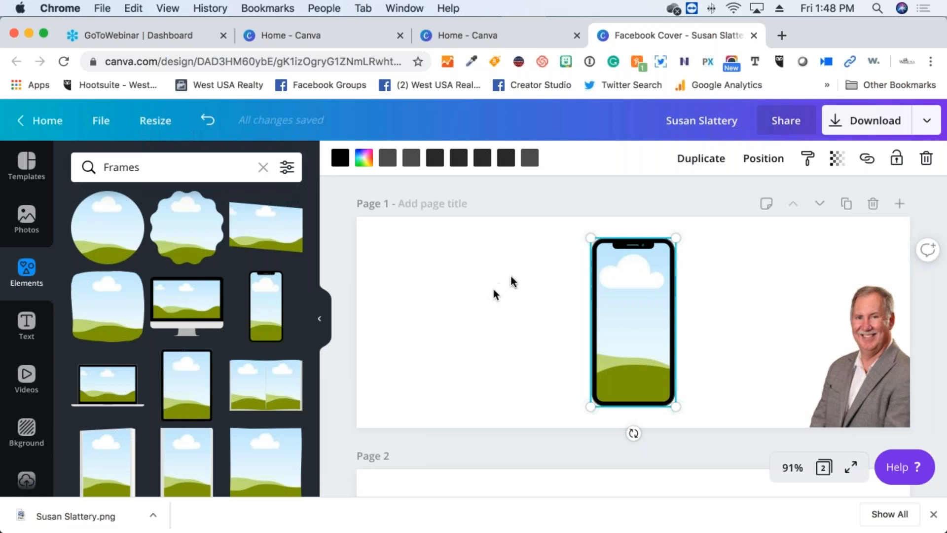
drag(871, 341, 627, 322)
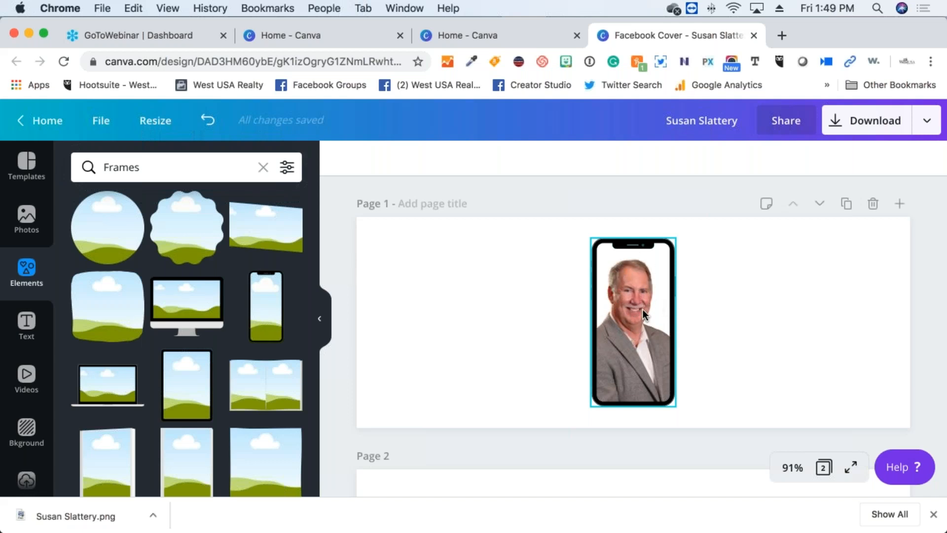
click(446, 375)
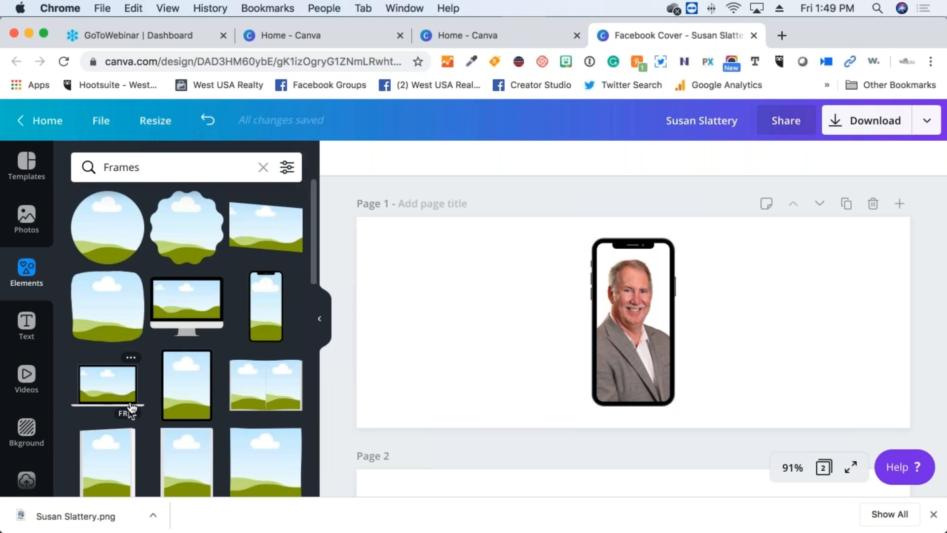
scroll(131, 404, down, 3)
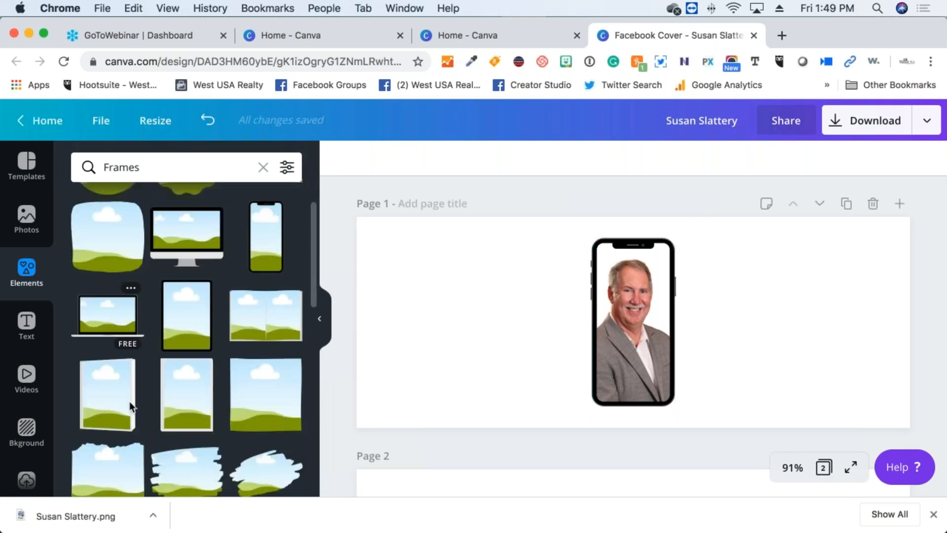
click(202, 307)
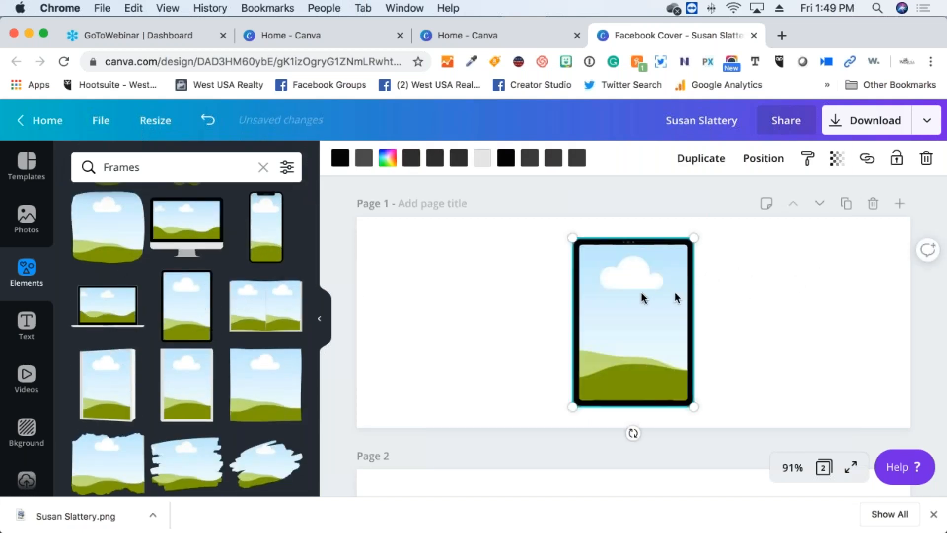
drag(605, 305, 460, 293)
Shift the portrait left inside the phone frame, then delete that phone frame
click(650, 316)
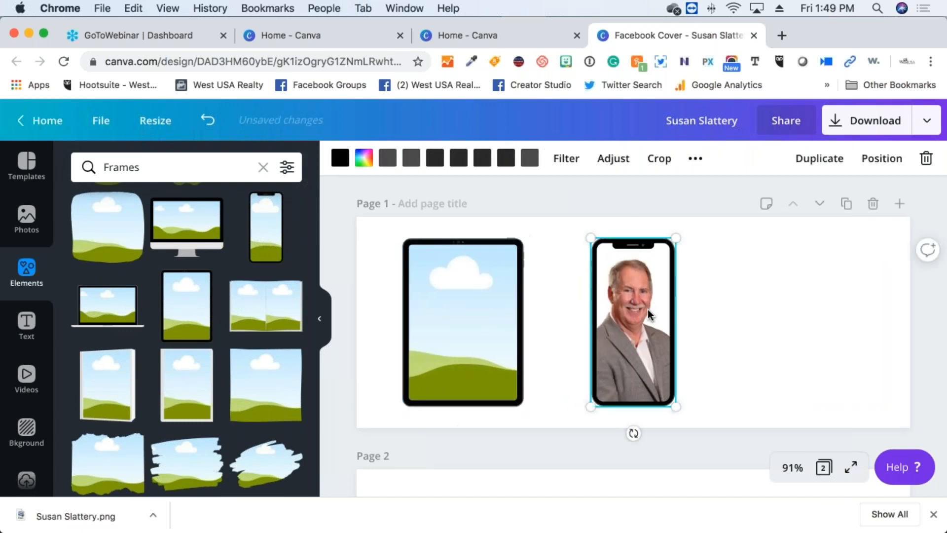
double_click(642, 309)
drag(626, 313, 593, 316)
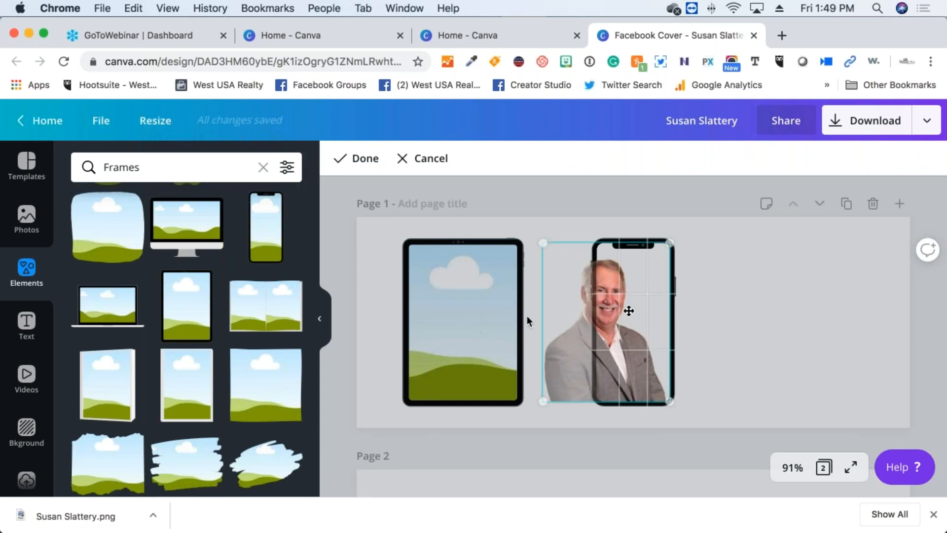
double_click(624, 311)
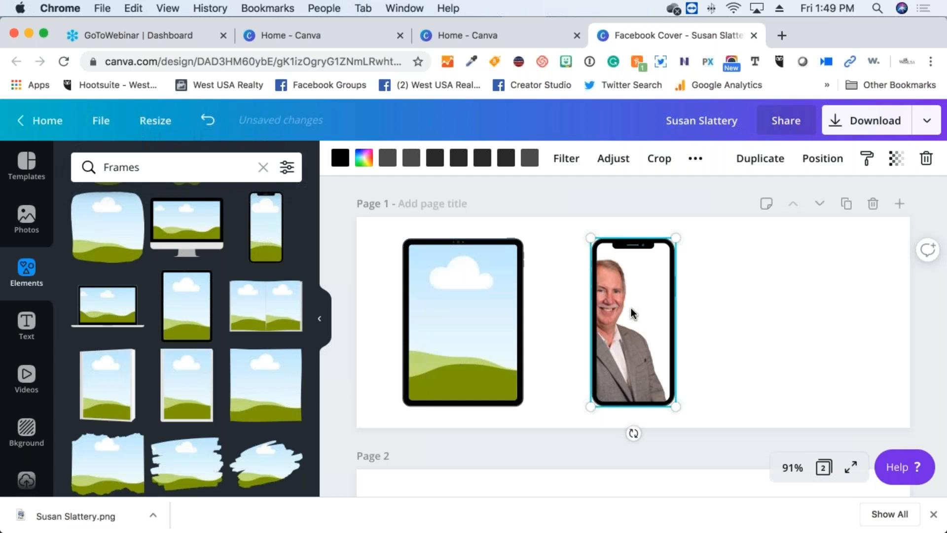
double_click(632, 310)
drag(701, 389, 685, 304)
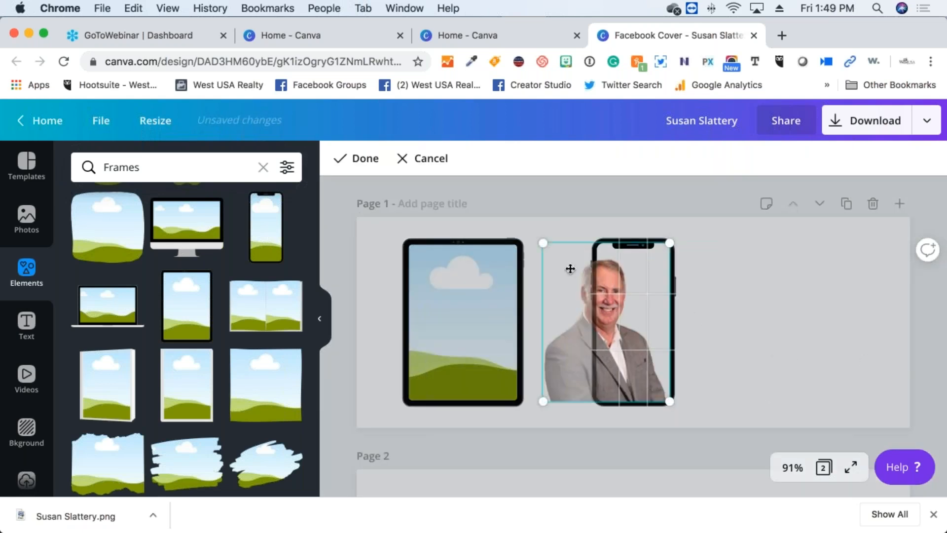
key(Delete)
Drop the man's uploaded portrait into the tablet frame and return to the Frames elements
scroll(249, 413, up, 1)
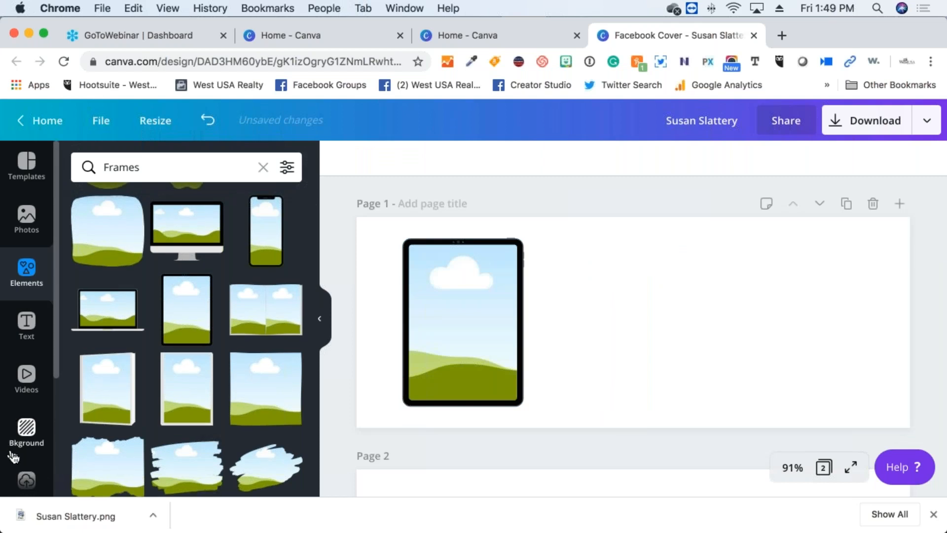
scroll(28, 454, down, 5)
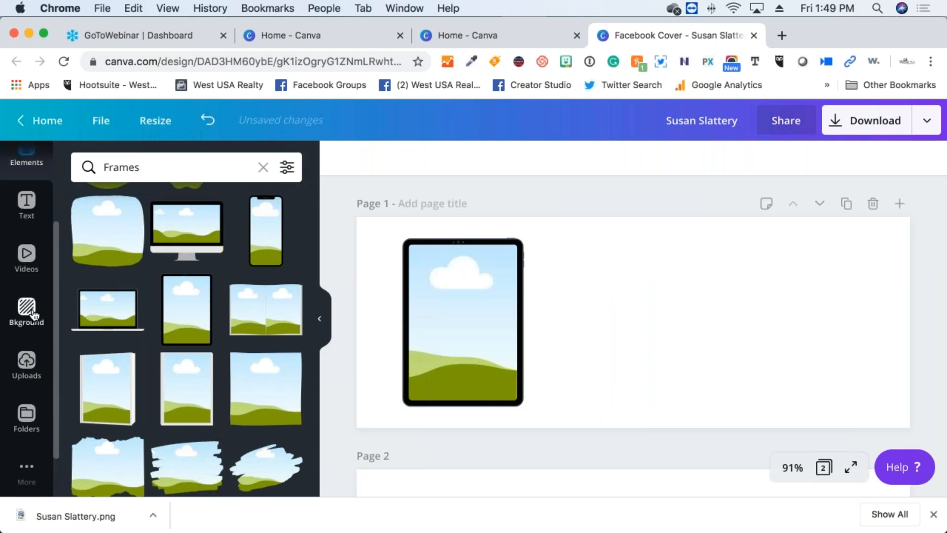
click(27, 362)
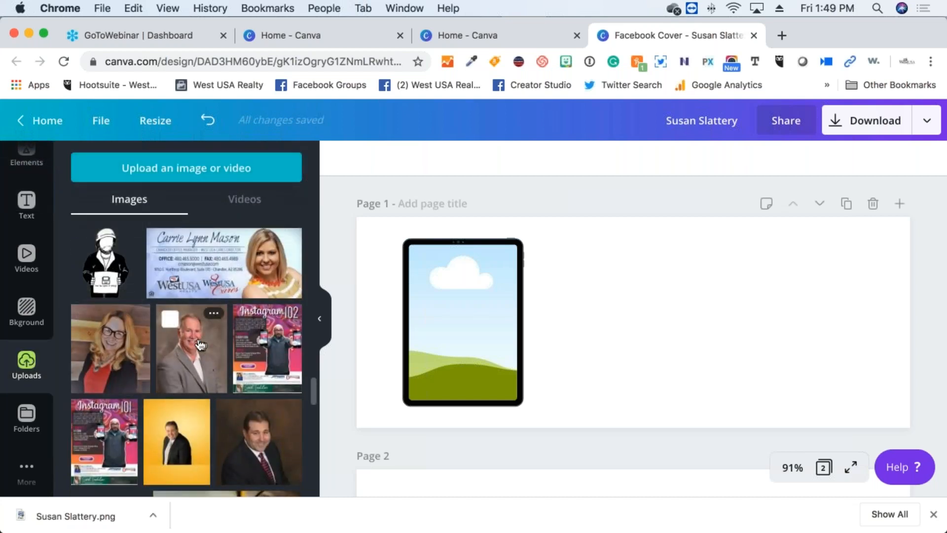
click(200, 344)
drag(598, 324, 469, 331)
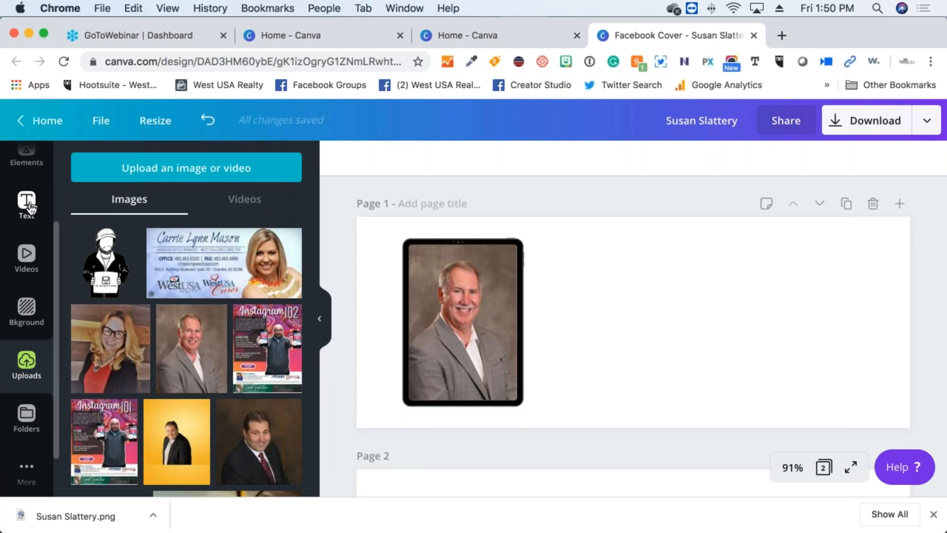
click(29, 164)
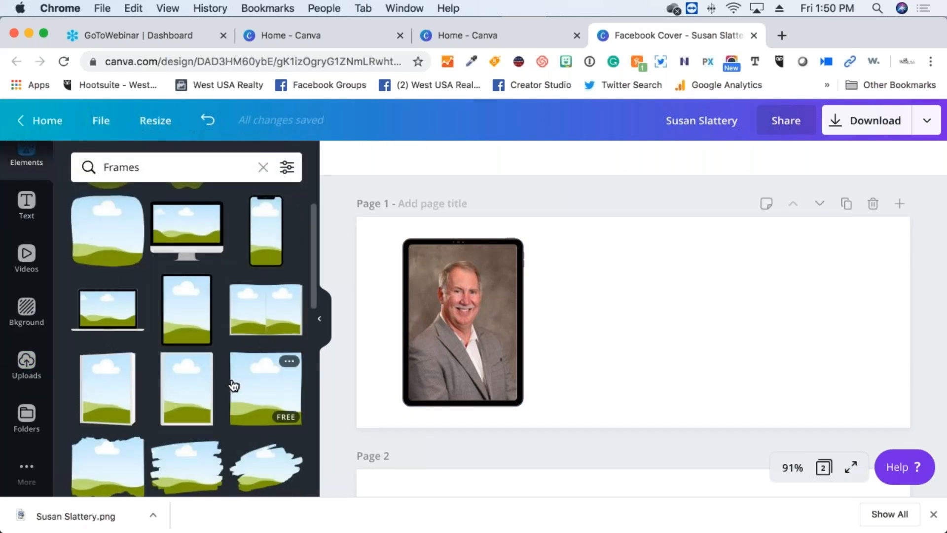
scroll(232, 384, down, 5)
scroll(149, 346, down, 1)
scroll(149, 346, up, 2)
click(483, 297)
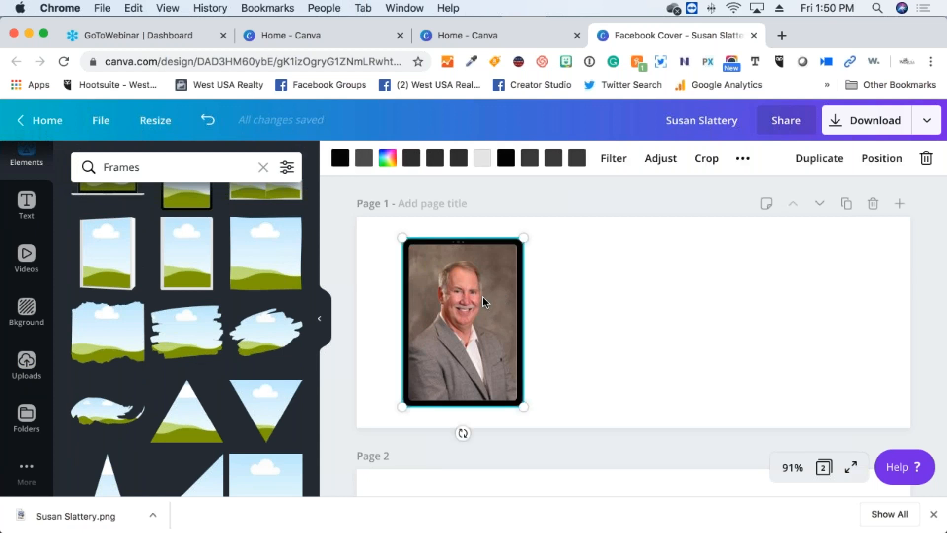
Remove the portrait from the tablet frame and add another frame to Page 1
key(BackSpace)
key(BackSpace)
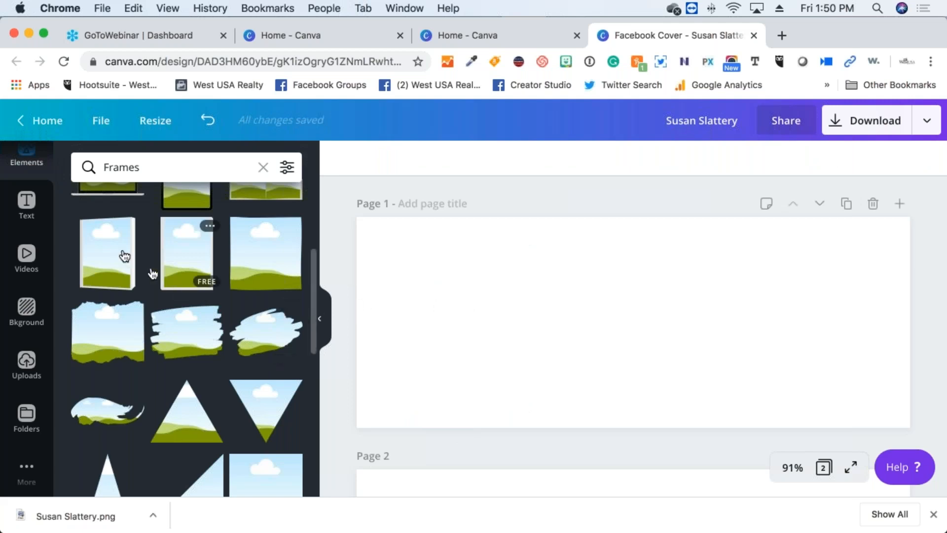
click(105, 252)
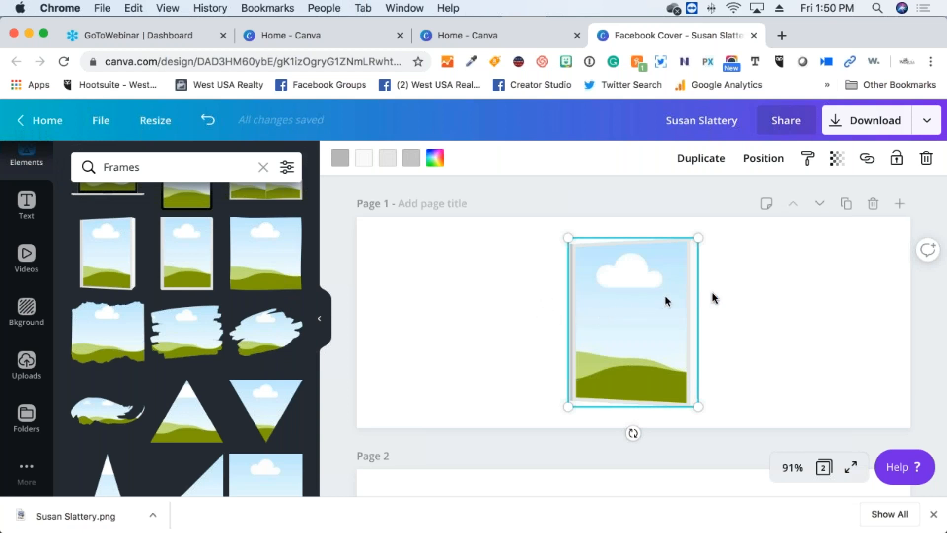
click(741, 292)
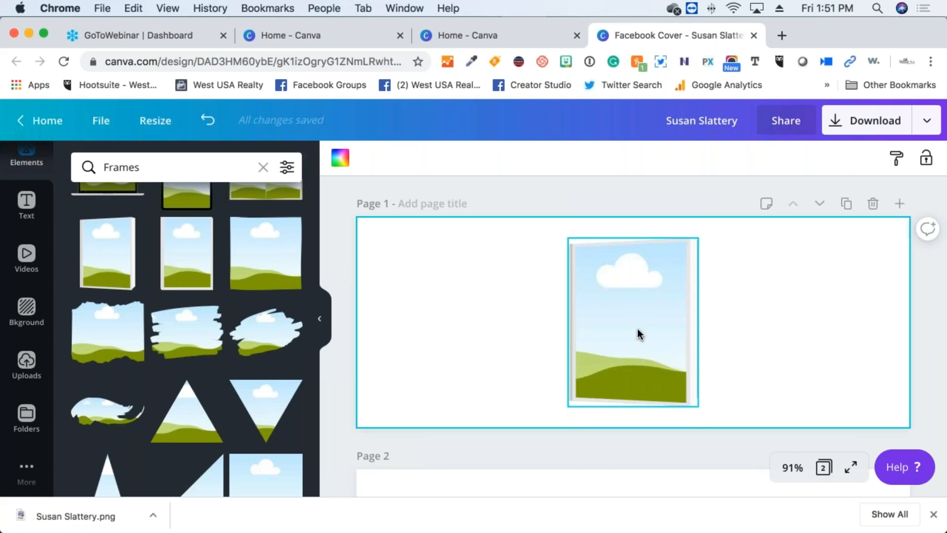
Swap in the wide scalloped postage-stamp frame from the Frames results
click(524, 321)
scroll(109, 412, down, 4)
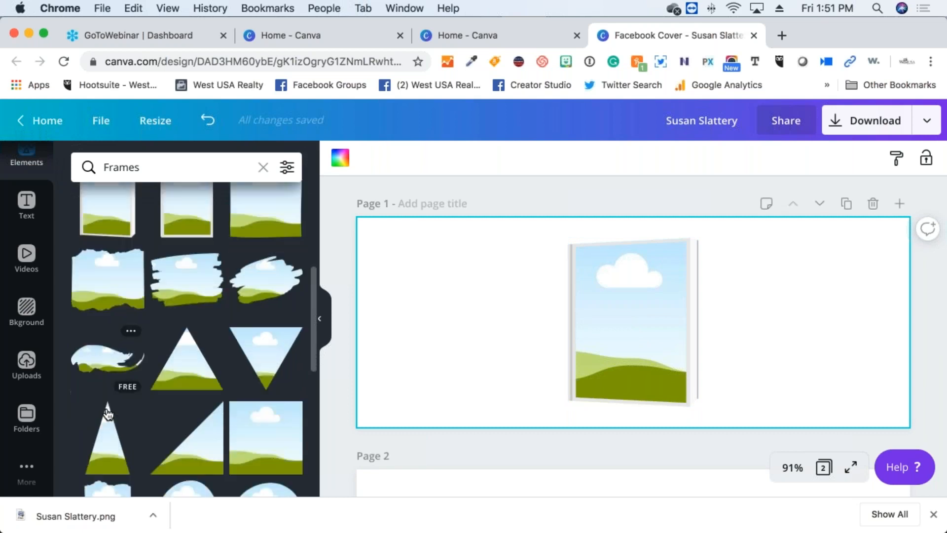
scroll(108, 413, down, 4)
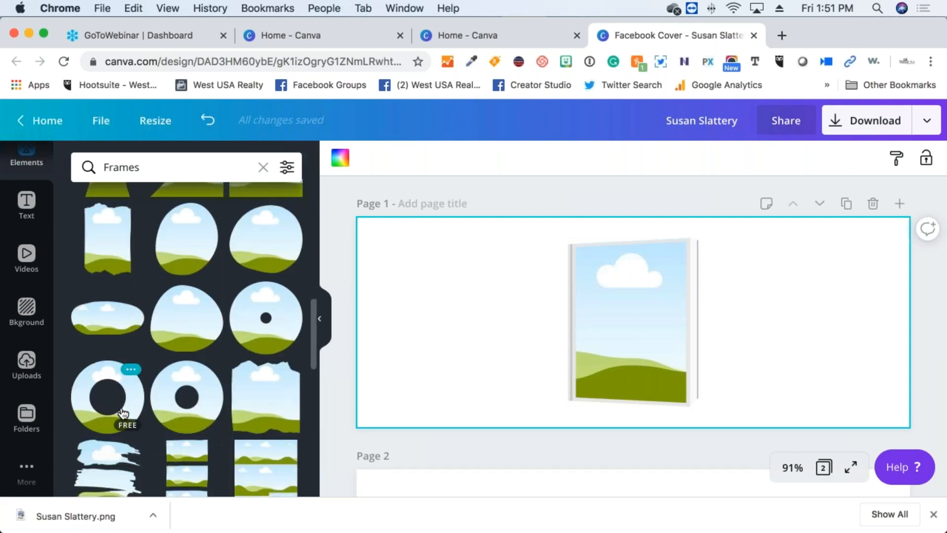
scroll(123, 413, down, 4)
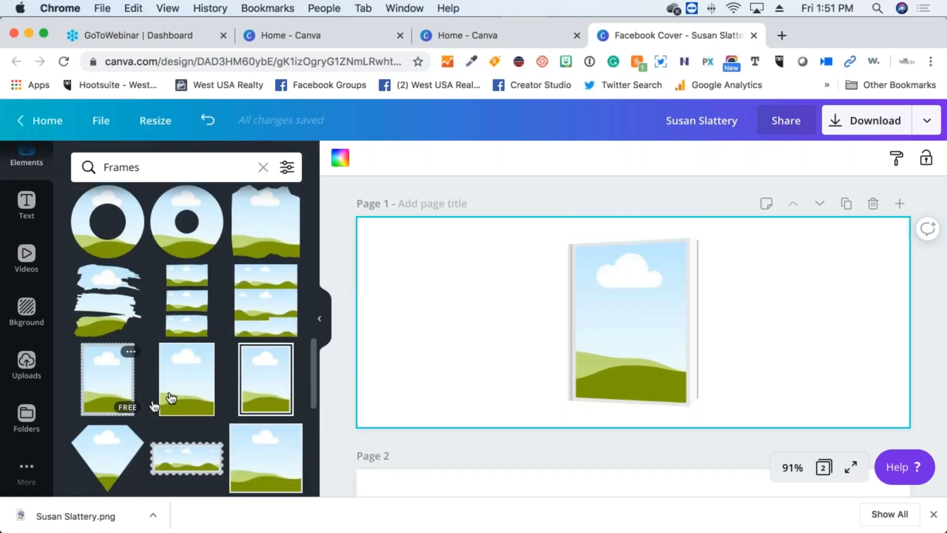
scroll(171, 397, down, 1)
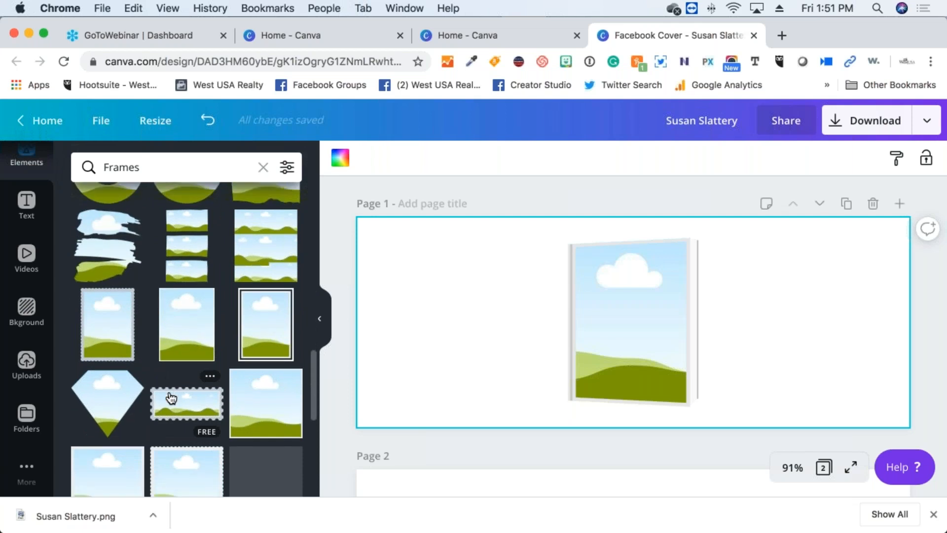
scroll(171, 397, down, 1)
click(170, 392)
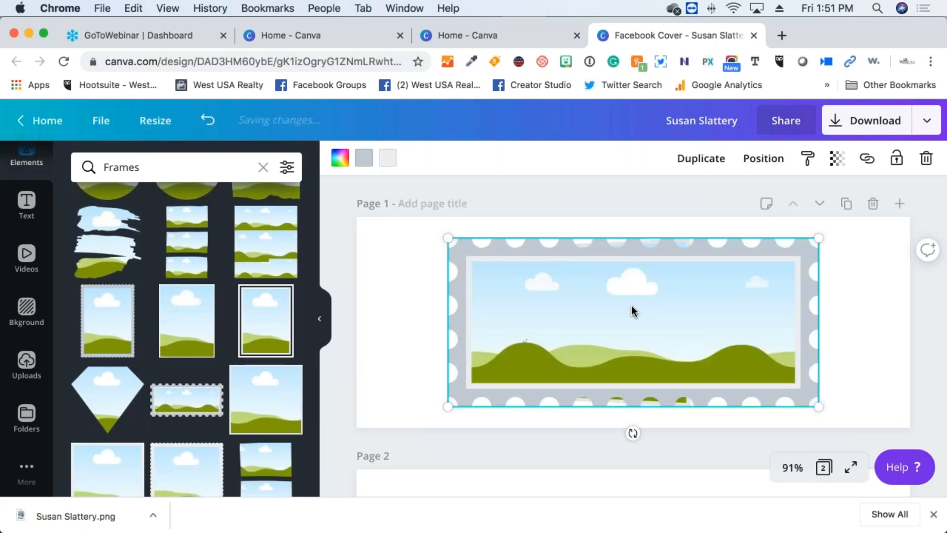
Undo the stamp frame so page 1 is blank, and bring up Templates
key(ctrl+z)
key(ctrl+z)
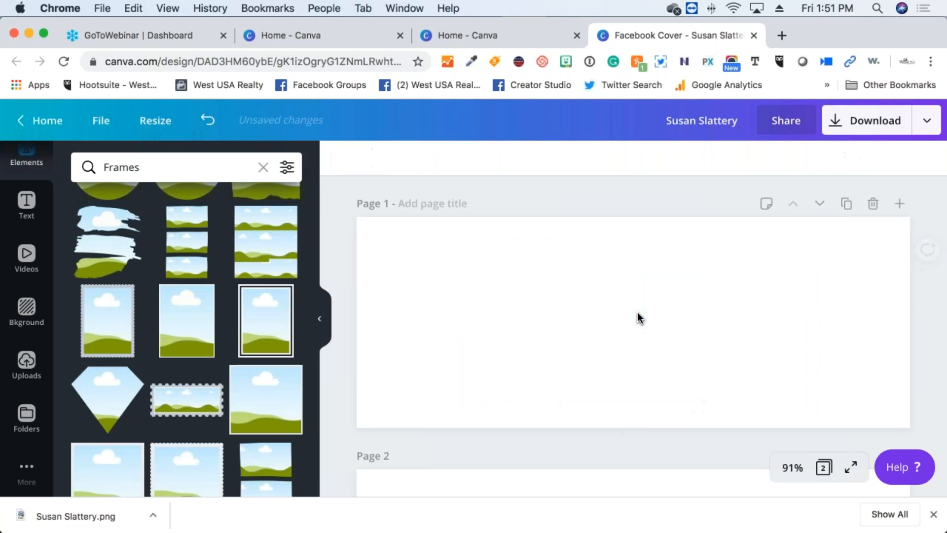
scroll(45, 317, up, 3)
scroll(108, 291, up, 5)
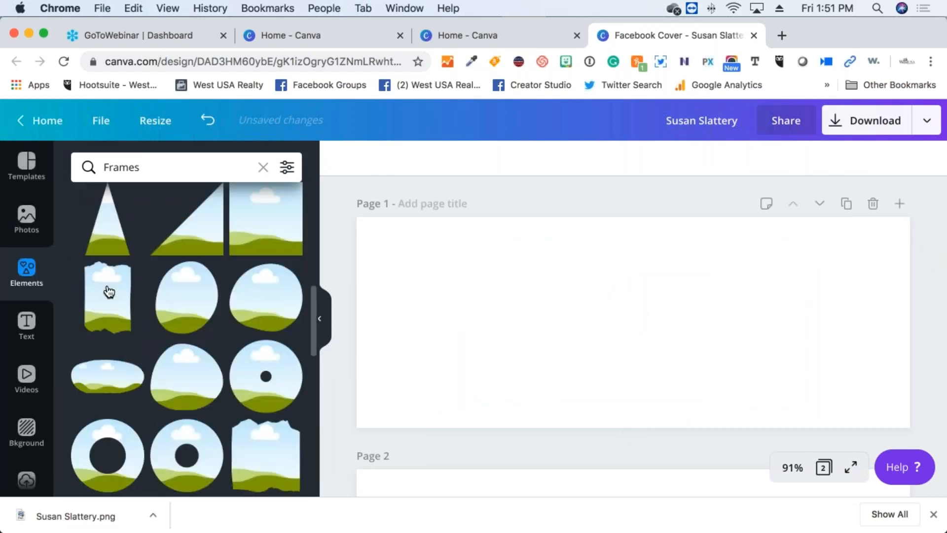
click(27, 164)
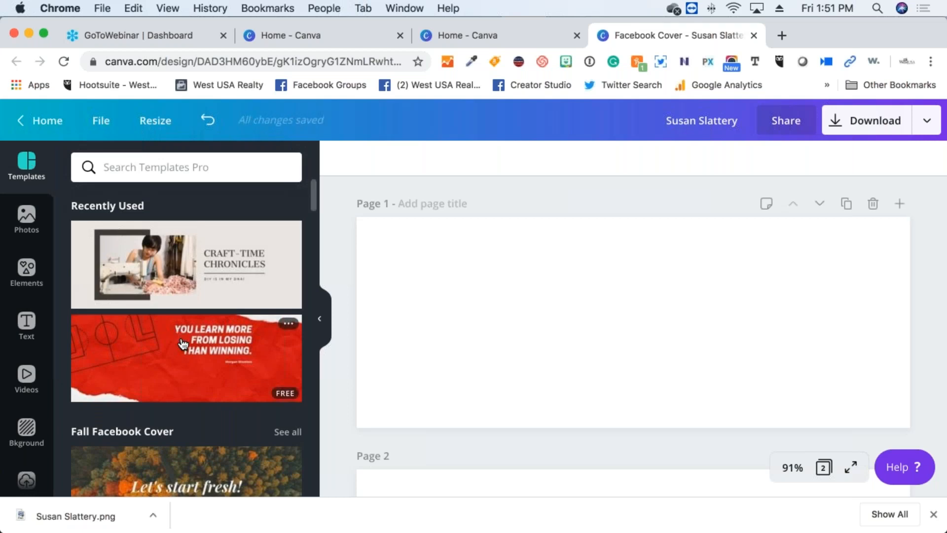
scroll(182, 344, down, 5)
scroll(177, 340, up, 3)
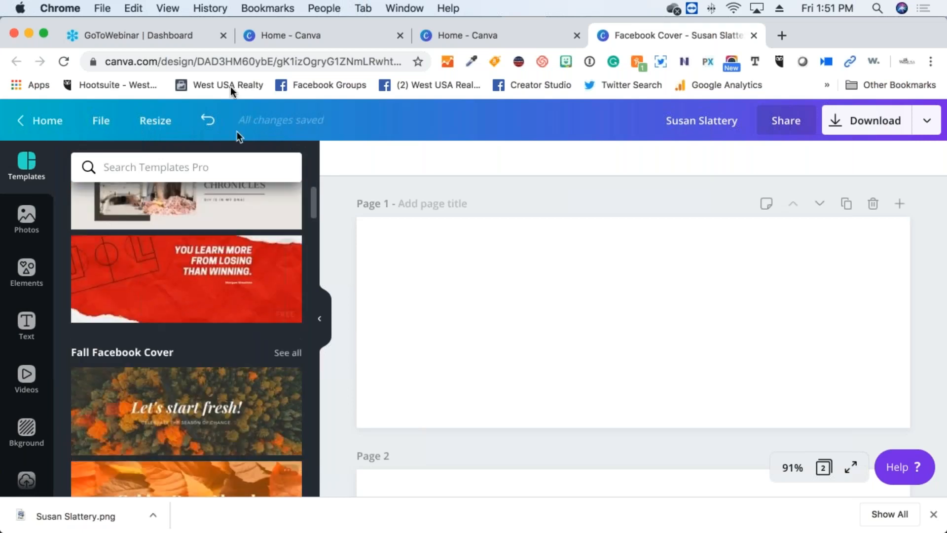
Search templates for 'tickets' and browse the results
click(219, 167)
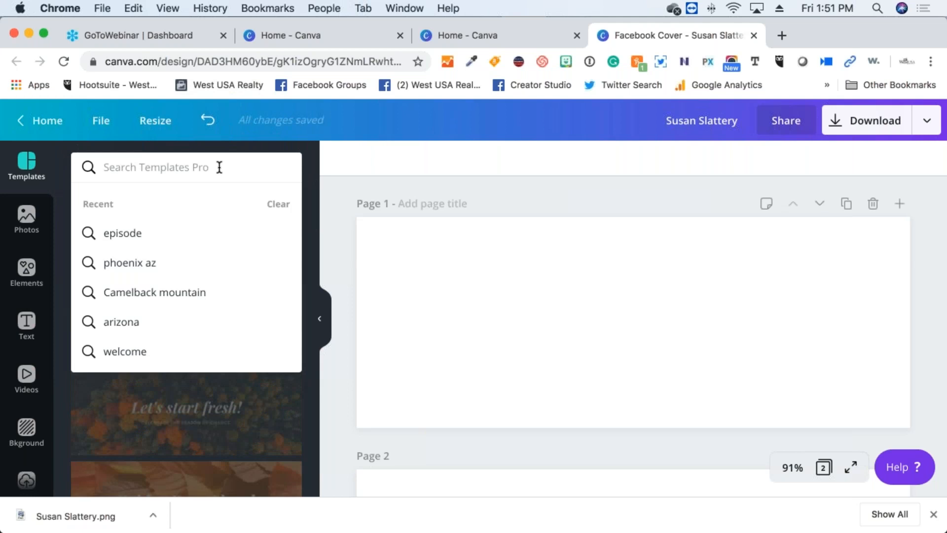
text(ti)
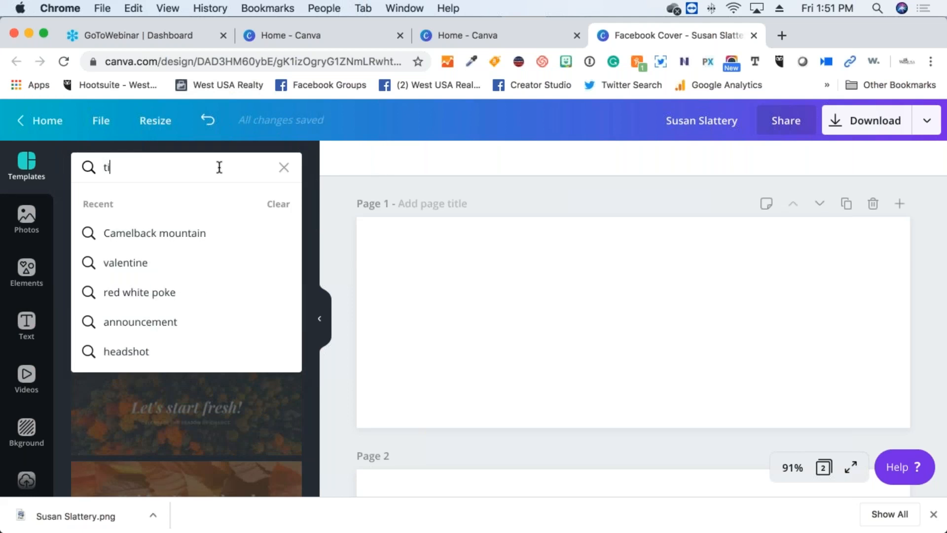
text(ckets)
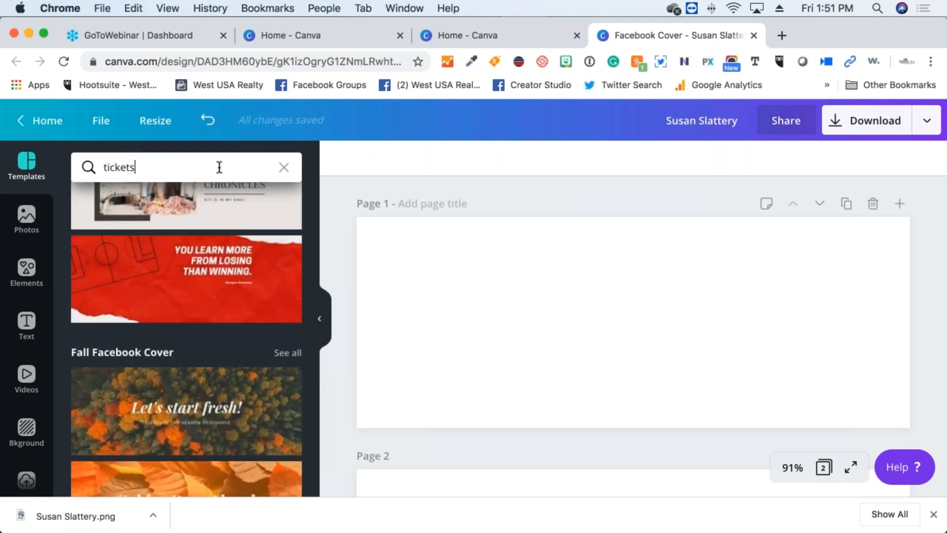
key(Return)
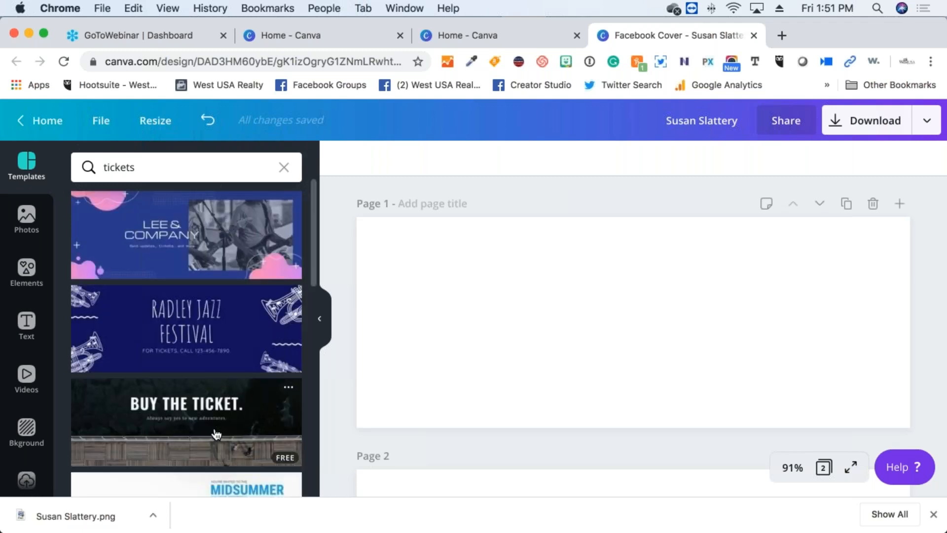
scroll(216, 434, down, 3)
scroll(212, 432, down, 3)
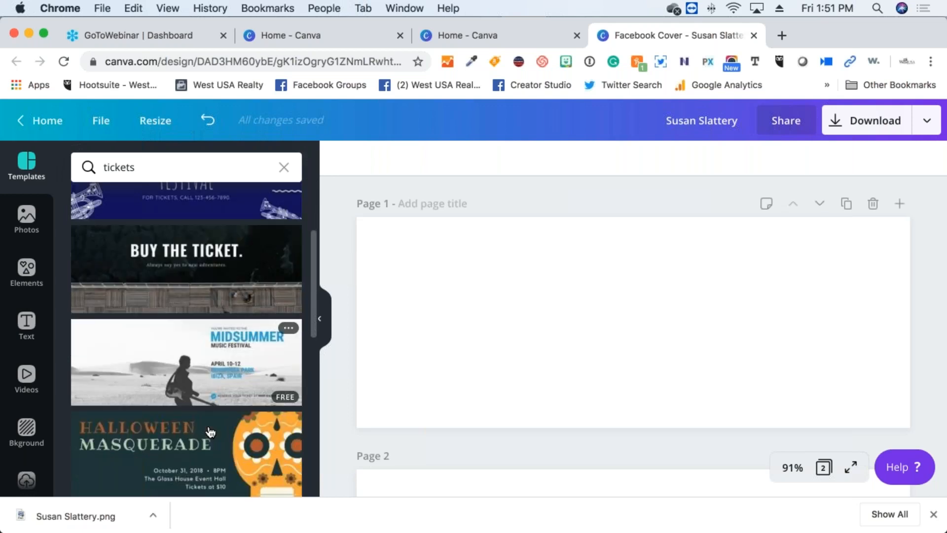
scroll(211, 433, down, 3)
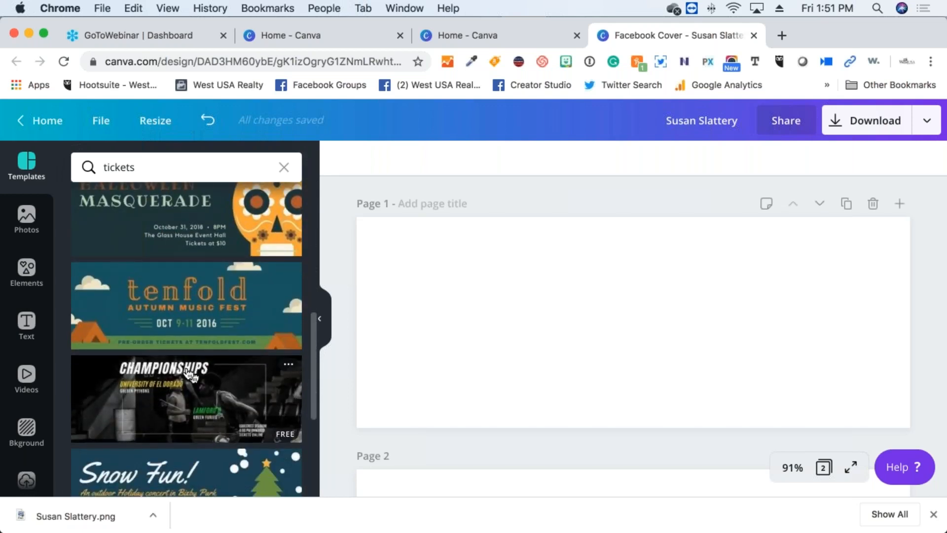
scroll(197, 394, down, 3)
scroll(188, 374, down, 3)
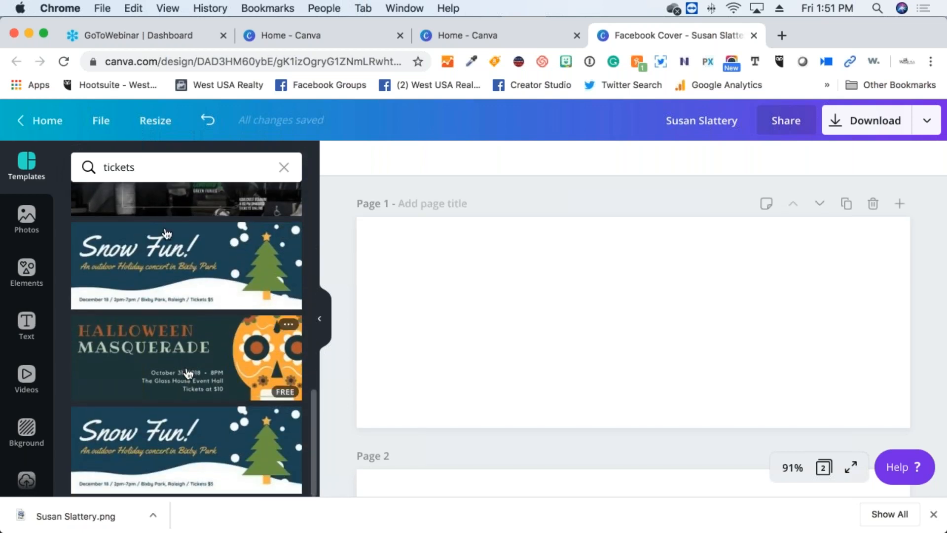
Change the template search to 'raffle', which returns no matches
click(138, 166)
key(BackSpace)
key(BackSpace)
key(BackSpace)
key(BackSpace)
key(BackSpace)
key(BackSpace)
key(BackSpace)
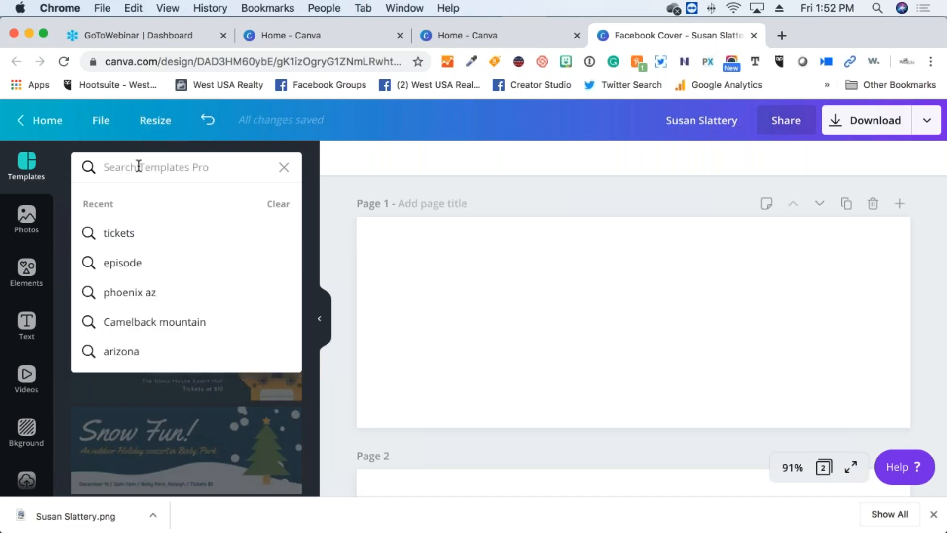
text(ra)
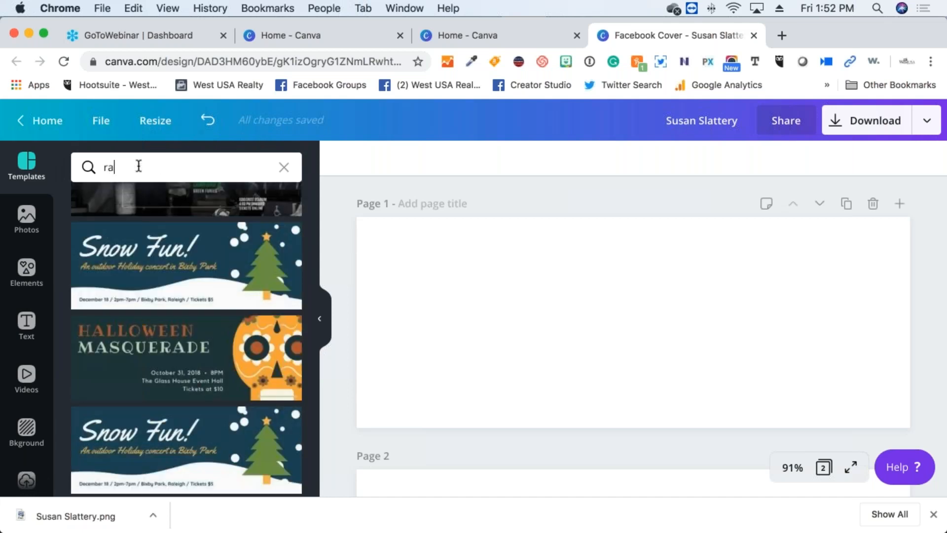
text(ffles)
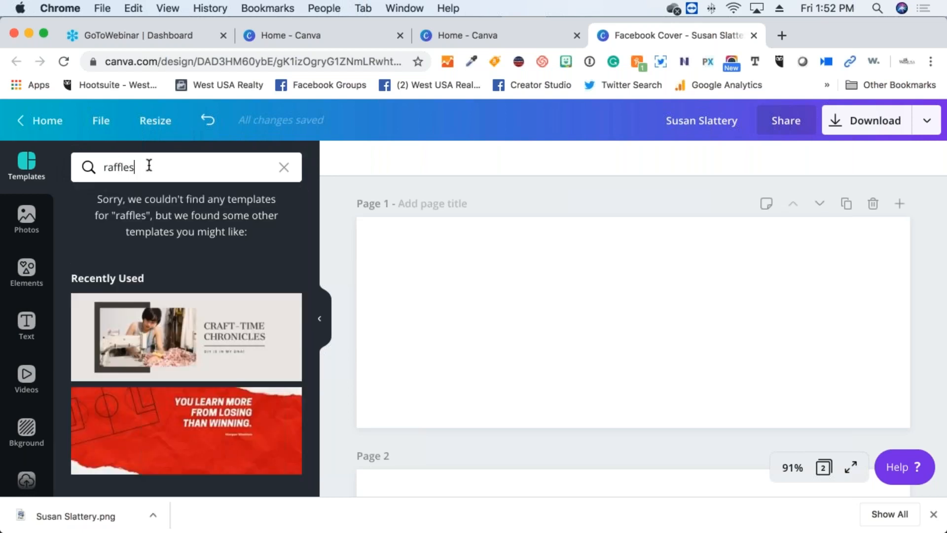
key(BackSpace)
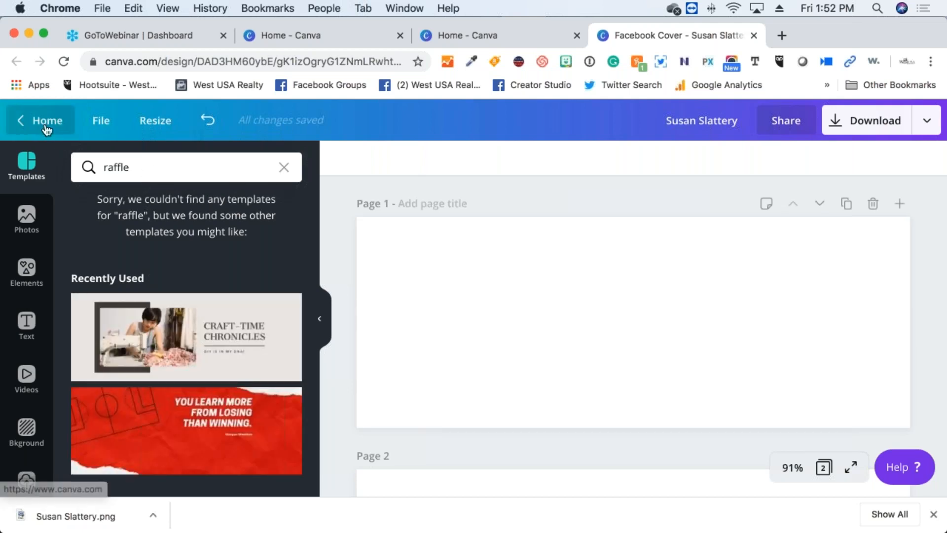
From the Canva home page, search 'raffle' and open the Raffle Ticket template results
click(47, 128)
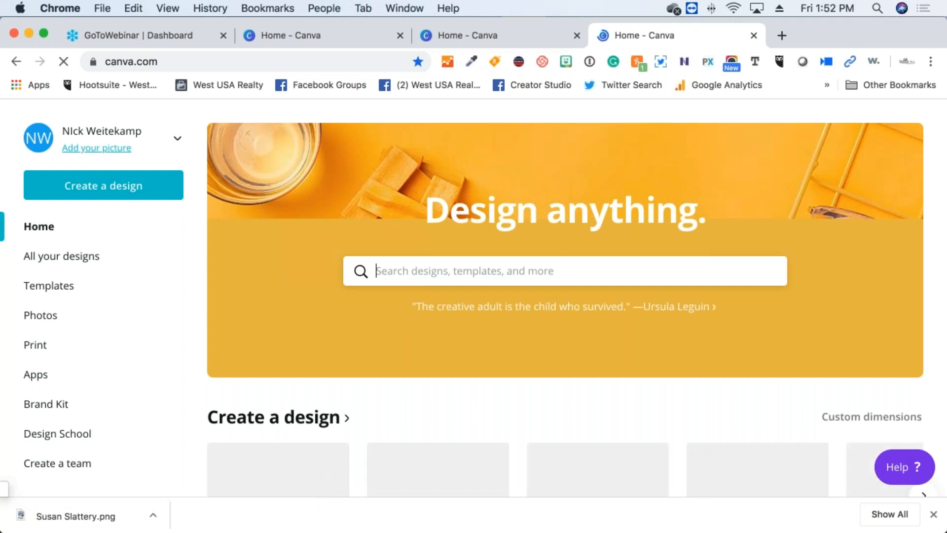
text(raffle)
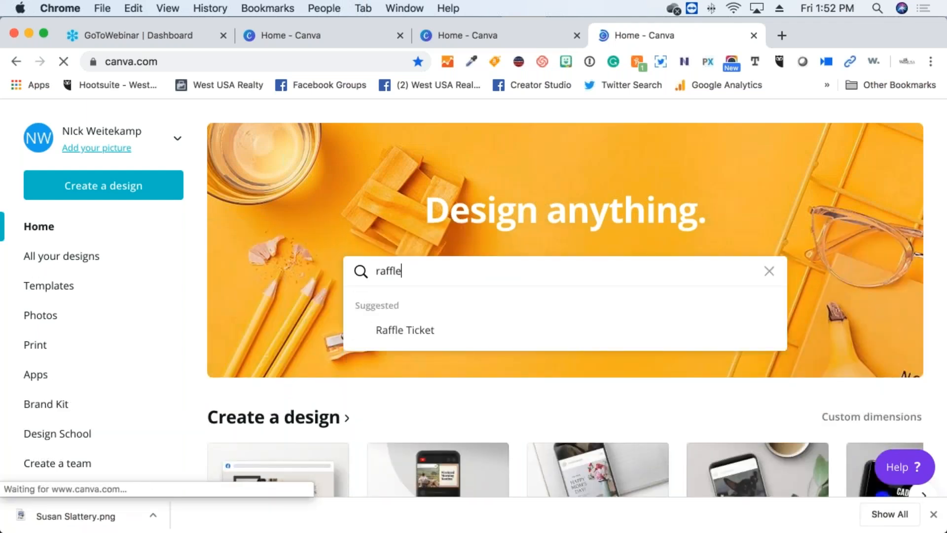
click(427, 340)
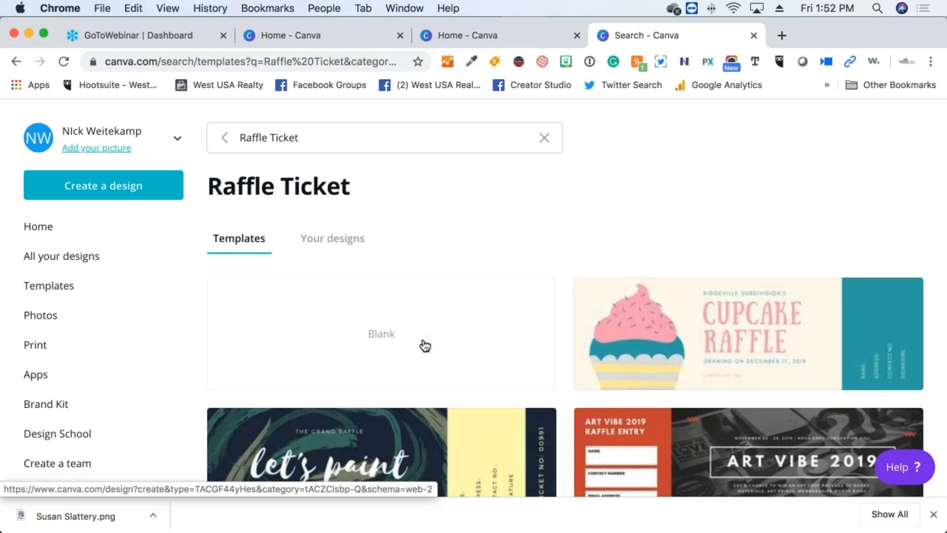
Scroll the Raffle Ticket results to the Fundraising Raffle and Grand Raffle designs
scroll(368, 344, down, 3)
scroll(367, 343, down, 1)
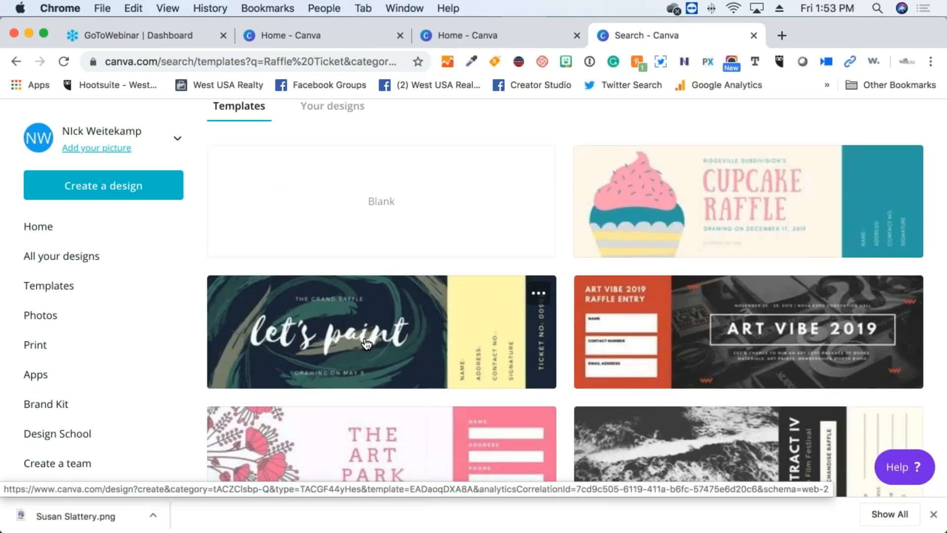
scroll(366, 343, down, 4)
scroll(365, 344, down, 2)
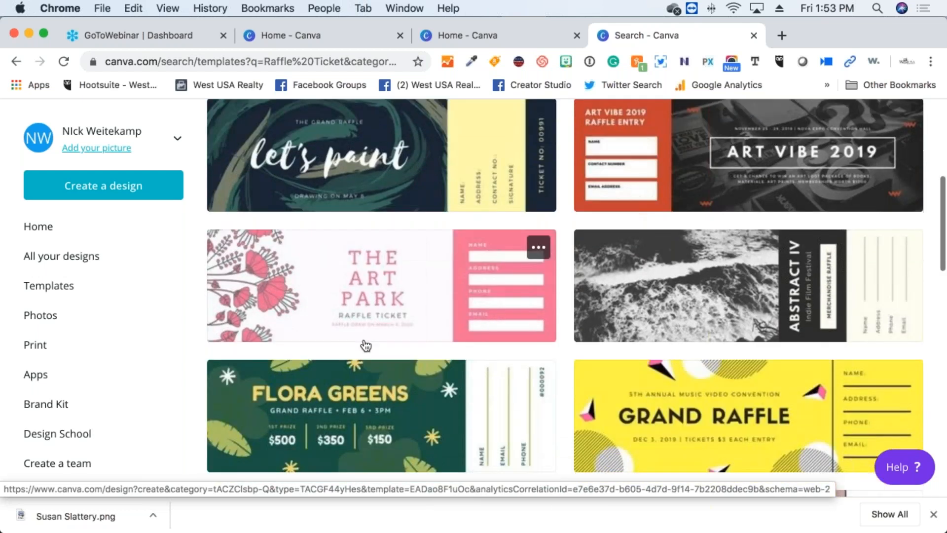
scroll(364, 344, down, 6)
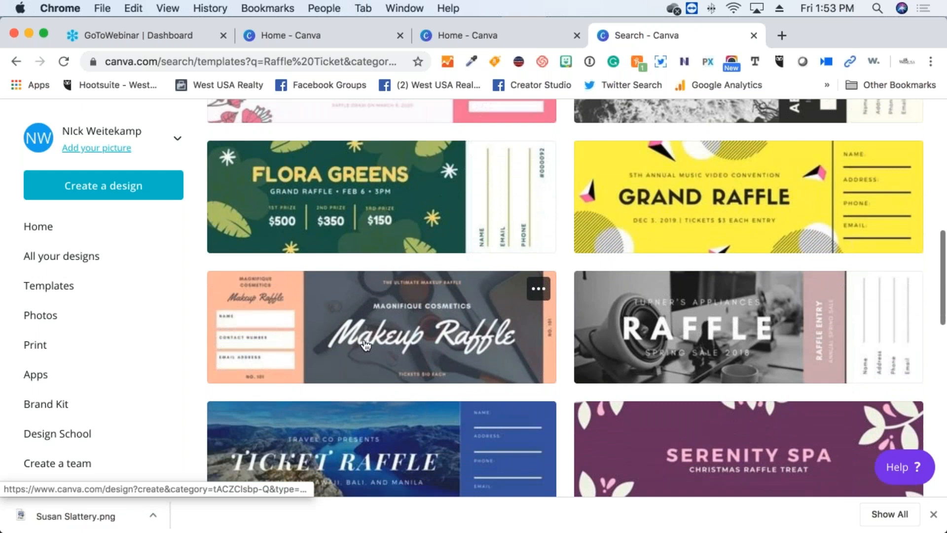
scroll(366, 345, down, 6)
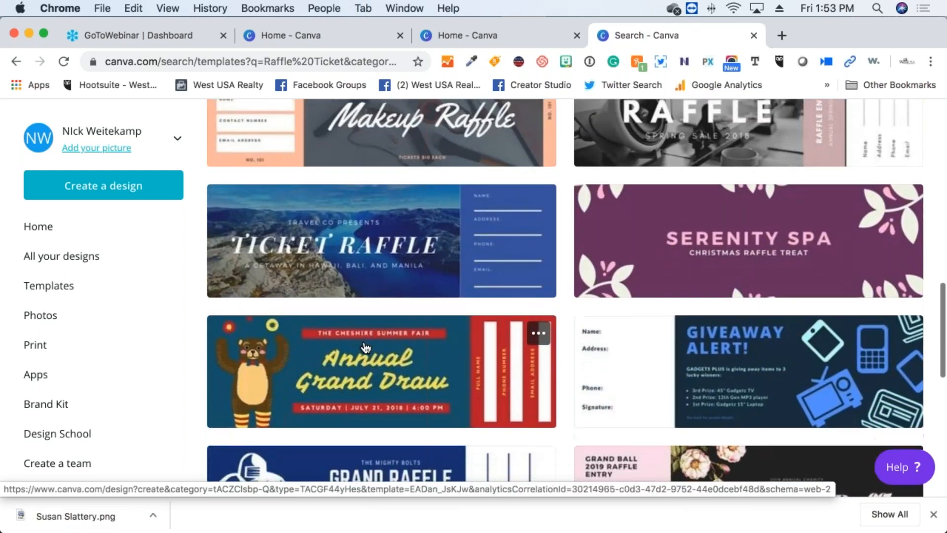
scroll(365, 348, down, 5)
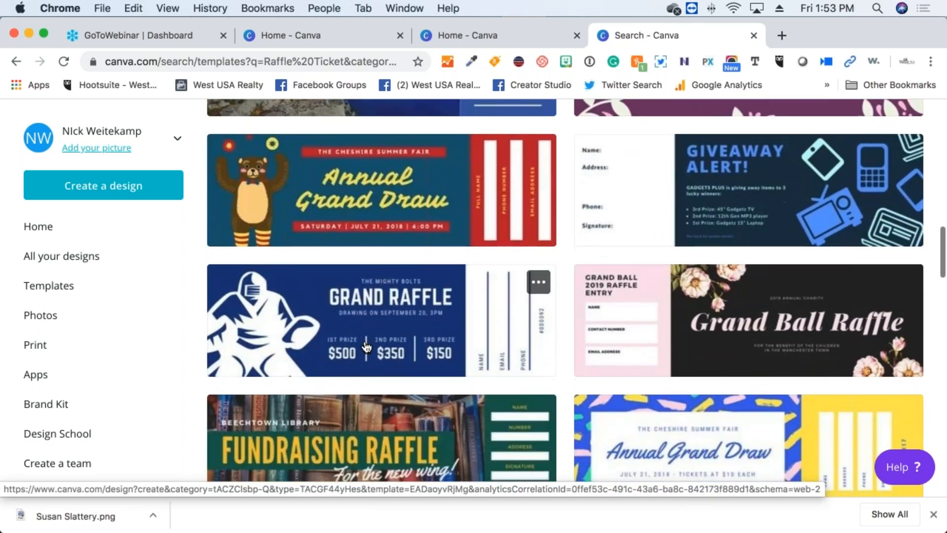
scroll(366, 347, down, 3)
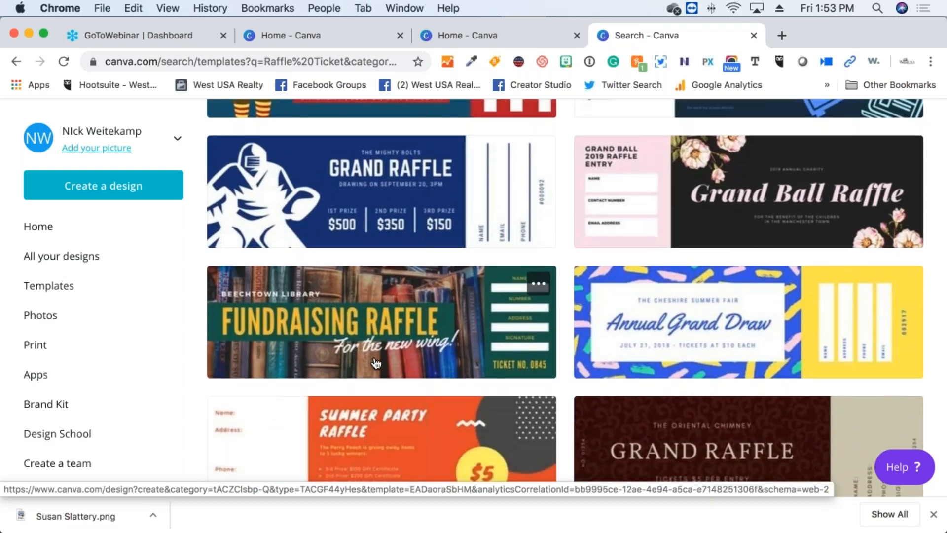
scroll(373, 364, down, 1)
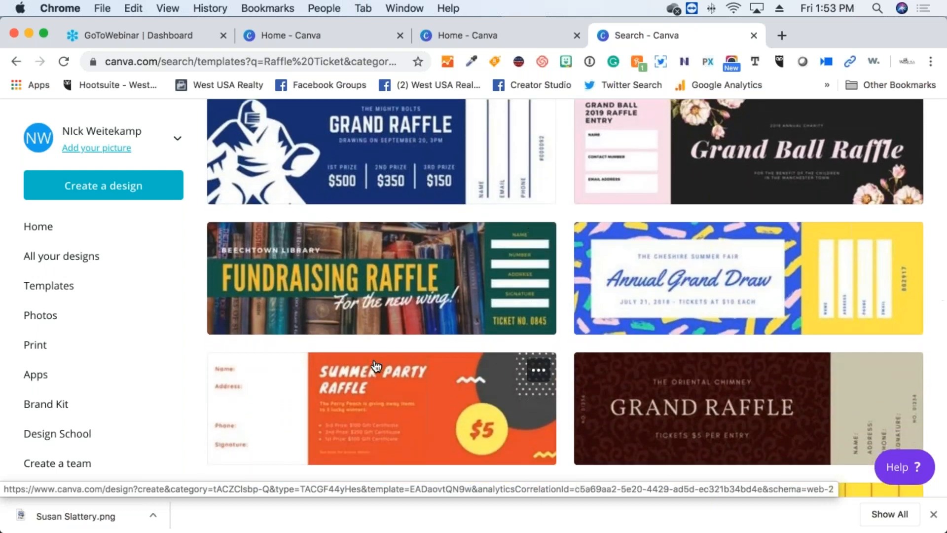
scroll(341, 337, down, 2)
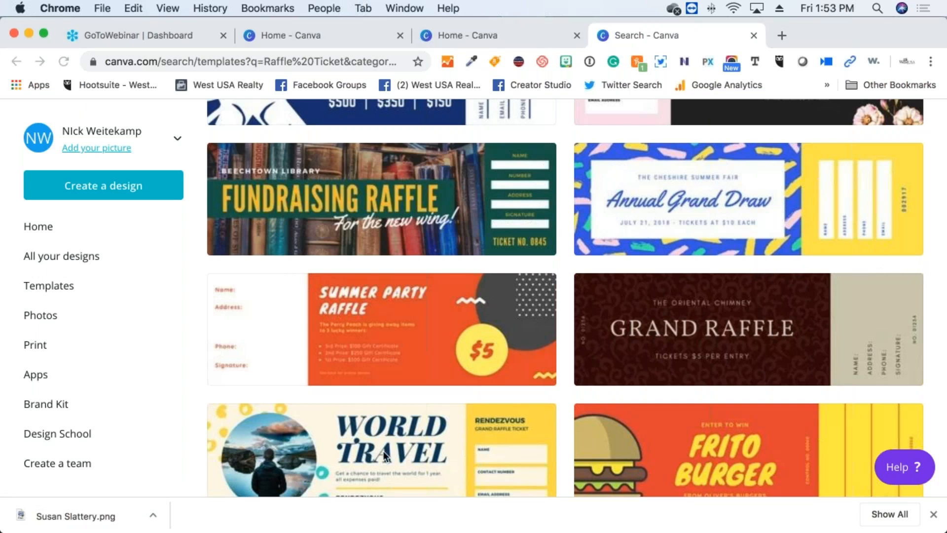
mouse_move(383, 532)
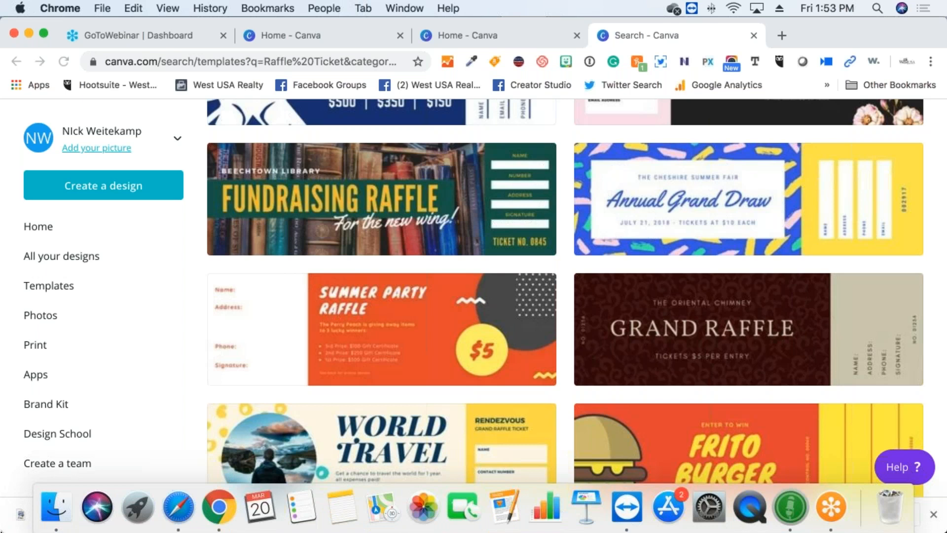
scroll(364, 229, up, 3)
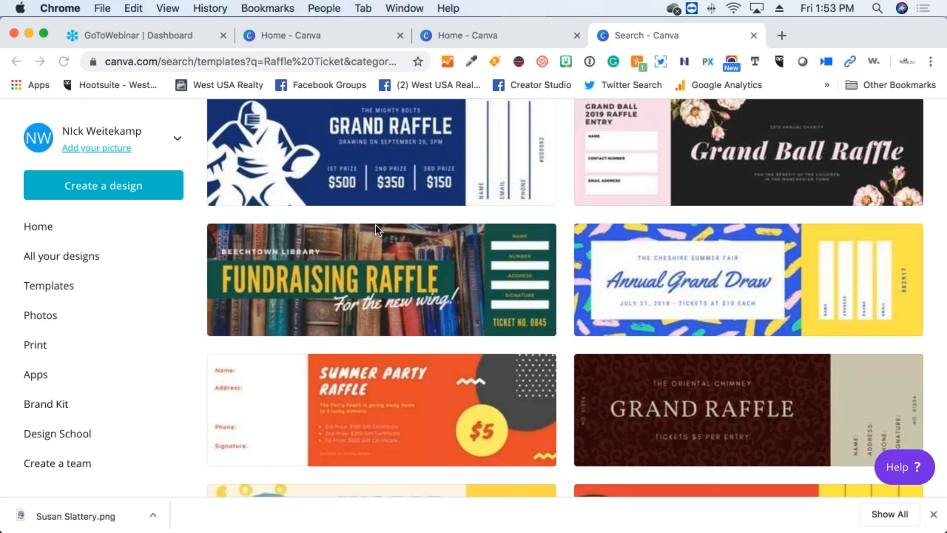
Open All your designs and scroll past Broker Talk and Contemporary Mustard Real Estate
click(45, 288)
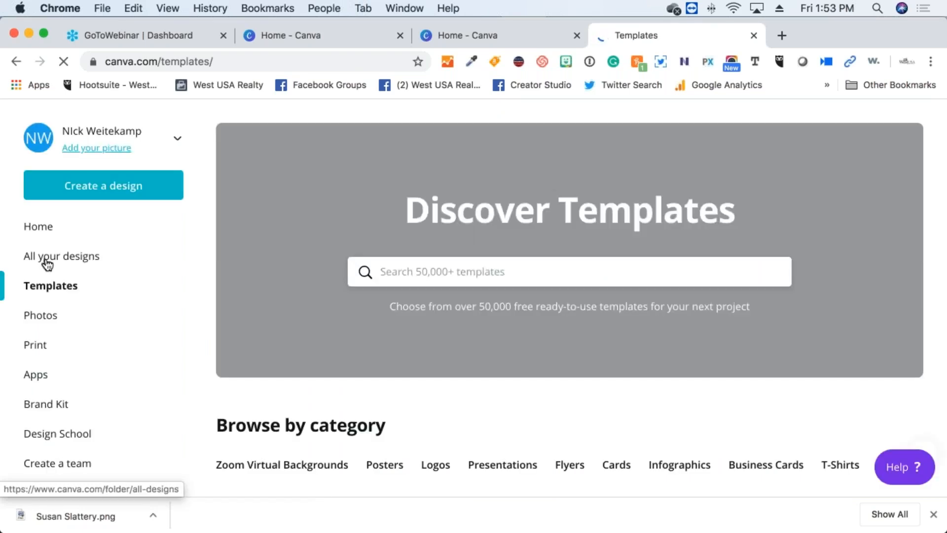
click(47, 261)
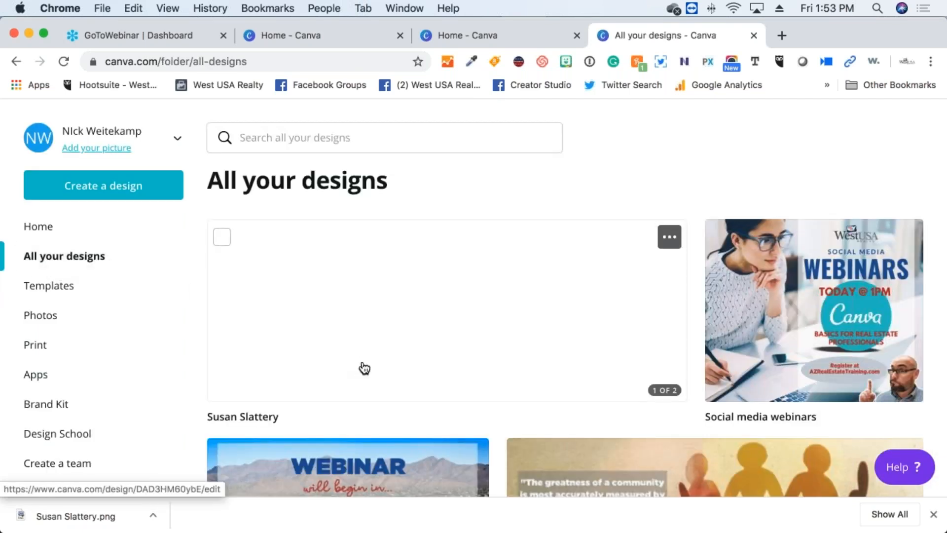
scroll(359, 365, down, 3)
scroll(362, 367, down, 5)
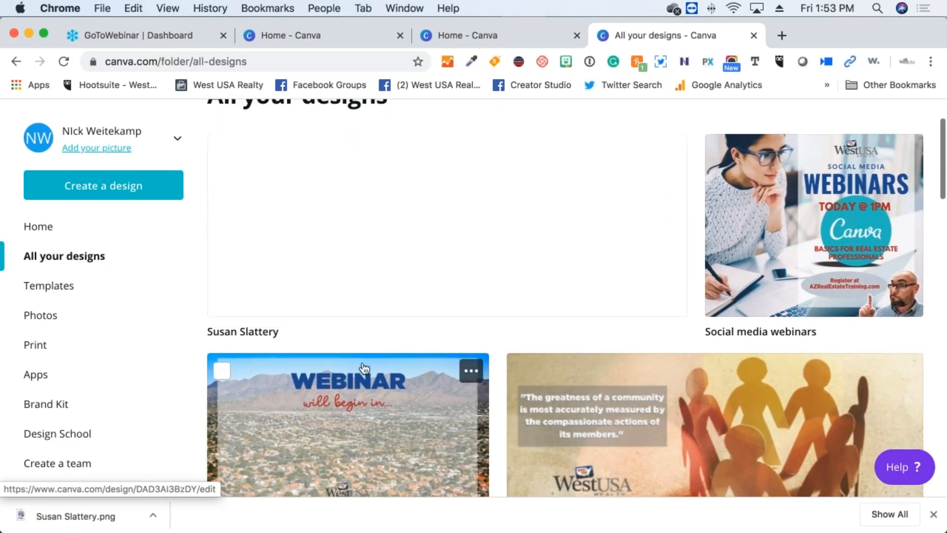
scroll(364, 368, down, 5)
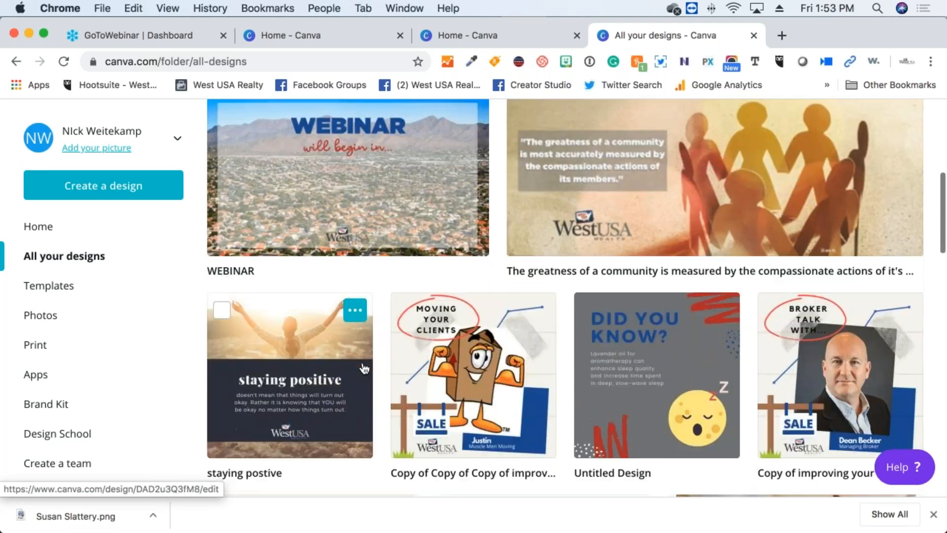
scroll(363, 366, down, 4)
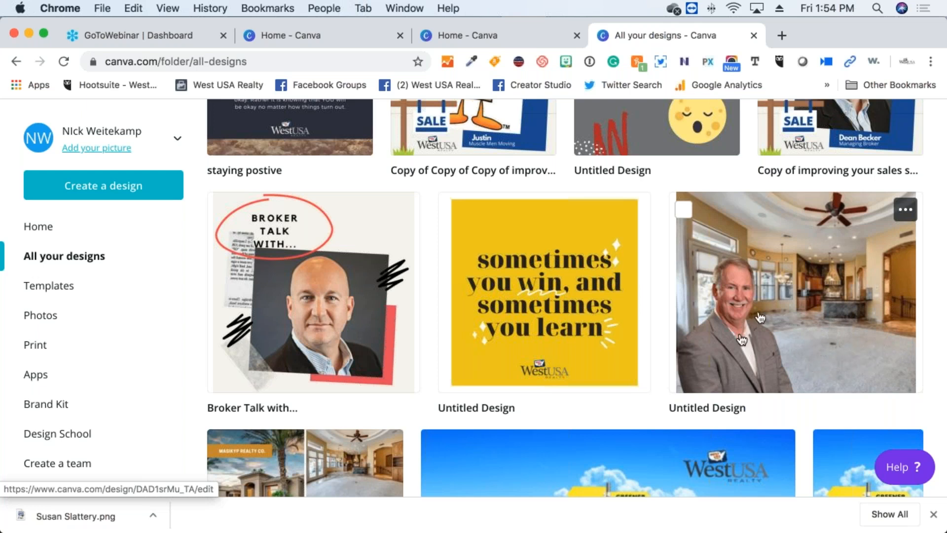
scroll(475, 335, down, 5)
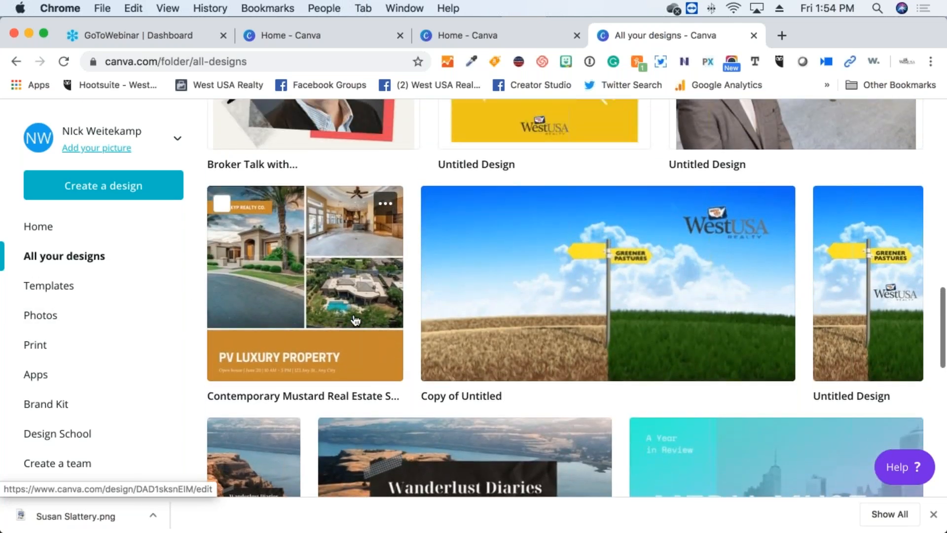
Open the PV Luxury Property design (Contemporary Mustard Real Estate) in the editor
click(355, 319)
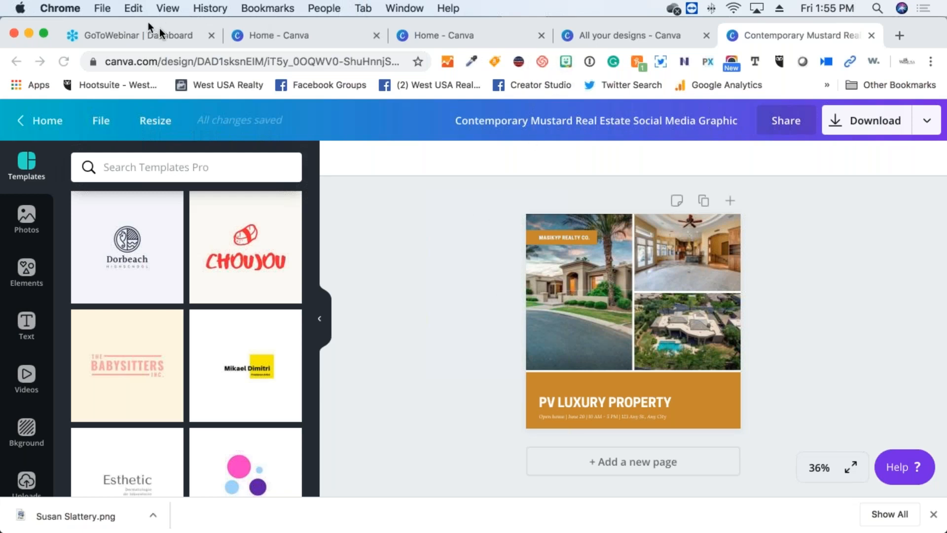
Open the West USA Realty Facebook page in a new Chrome tab
click(899, 36)
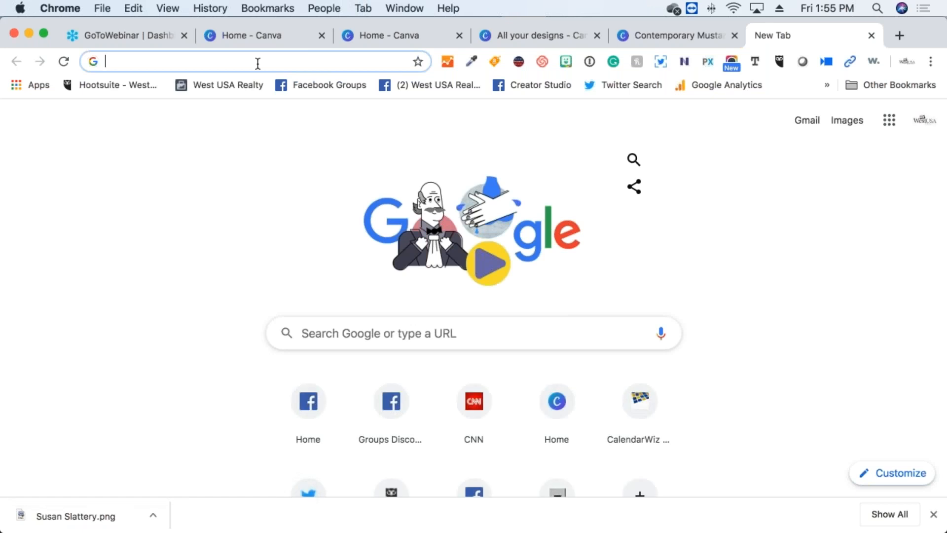
text(facebook.com)
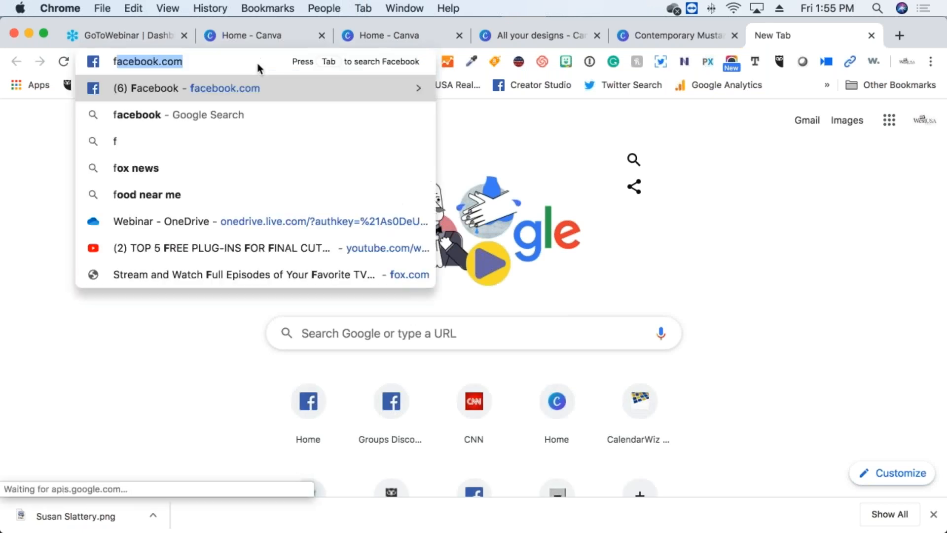
click(46, 149)
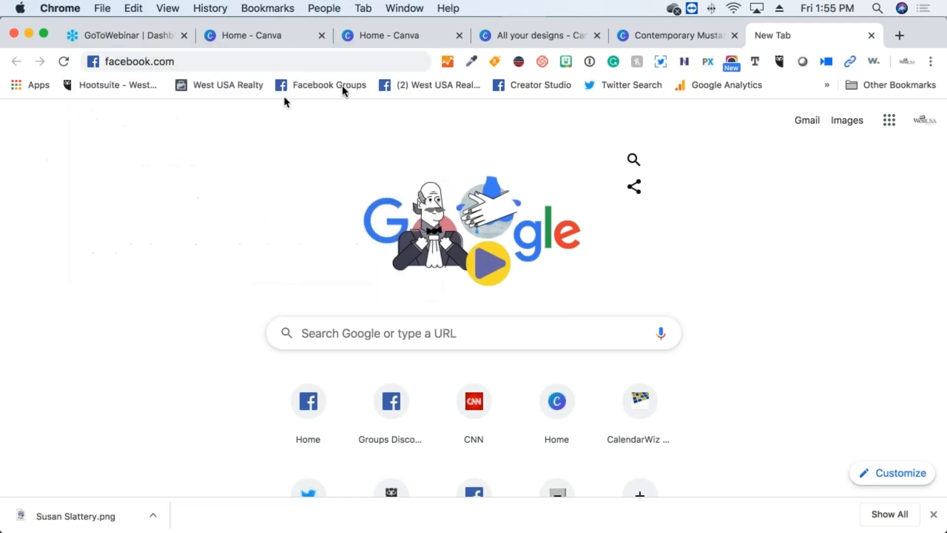
click(427, 86)
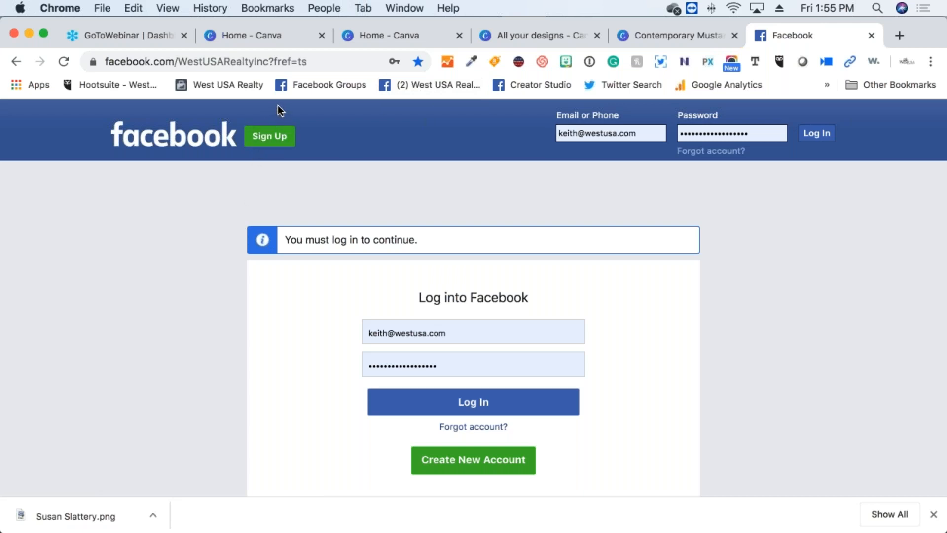
key(super+Tab)
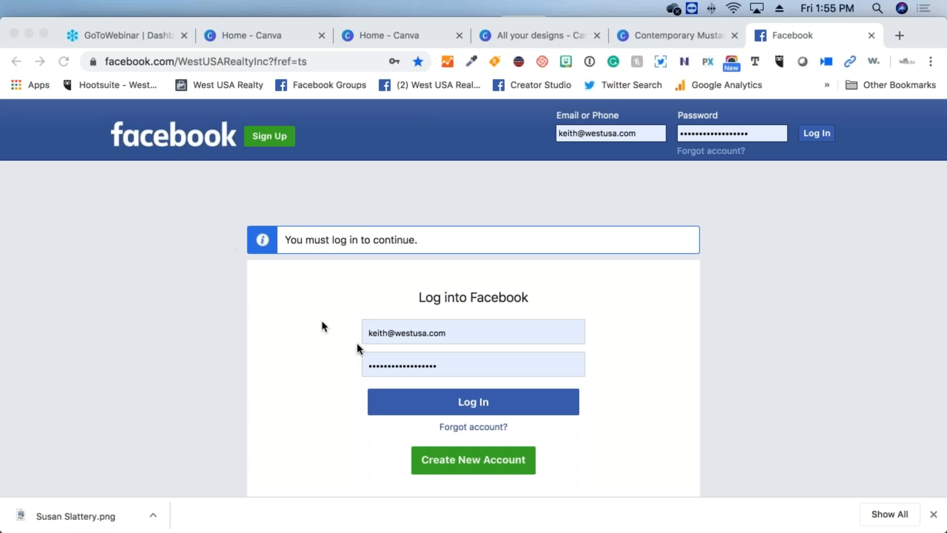
key(super+Tab)
Log in to Facebook to view the West USA Realty page
click(421, 397)
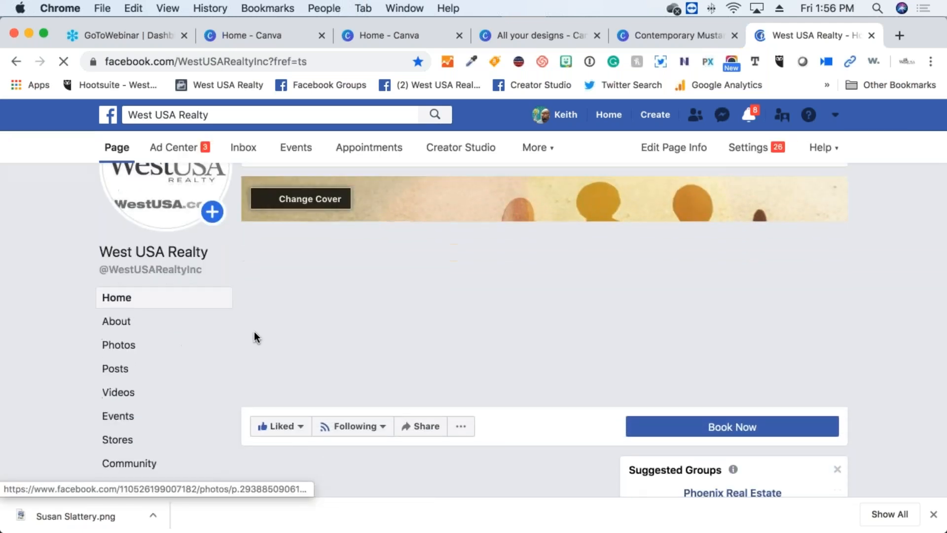
scroll(272, 335, down, 5)
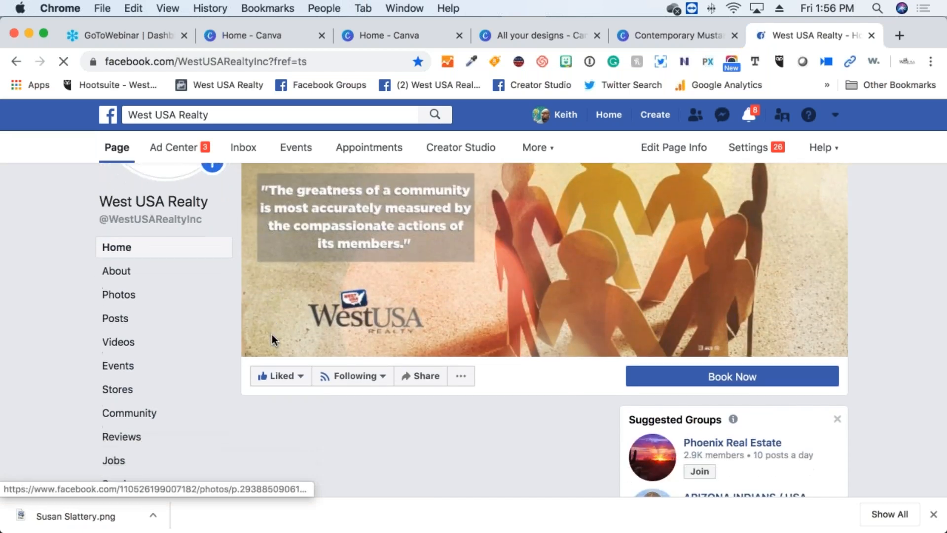
scroll(272, 341, down, 5)
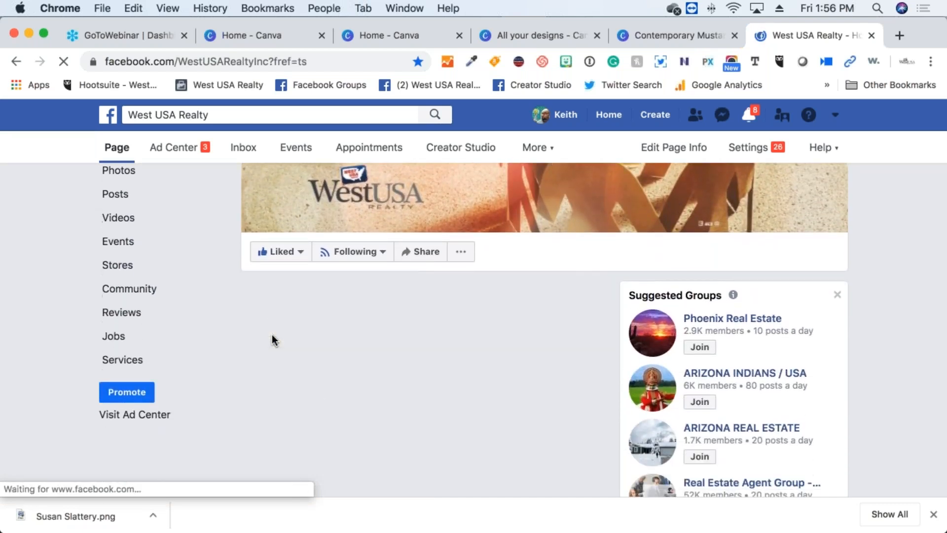
scroll(275, 340, down, 1)
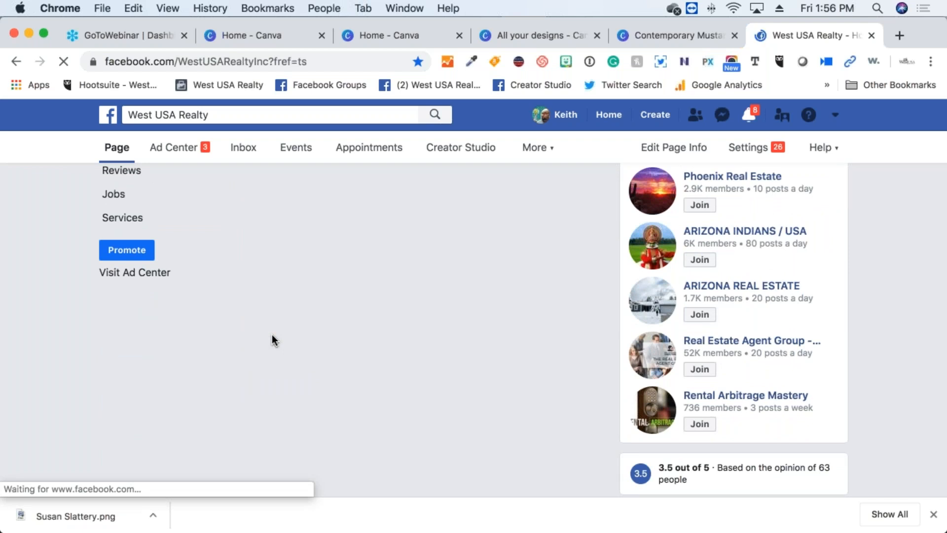
scroll(273, 334, up, 5)
Scroll the page feed to the Social Media Webinars post listing March and April dates
scroll(273, 333, down, 12)
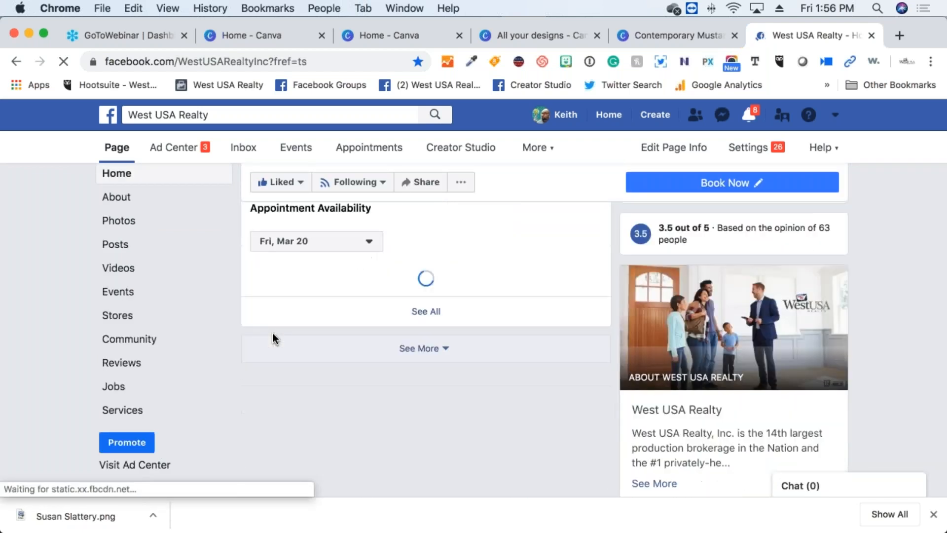
scroll(273, 334, down, 5)
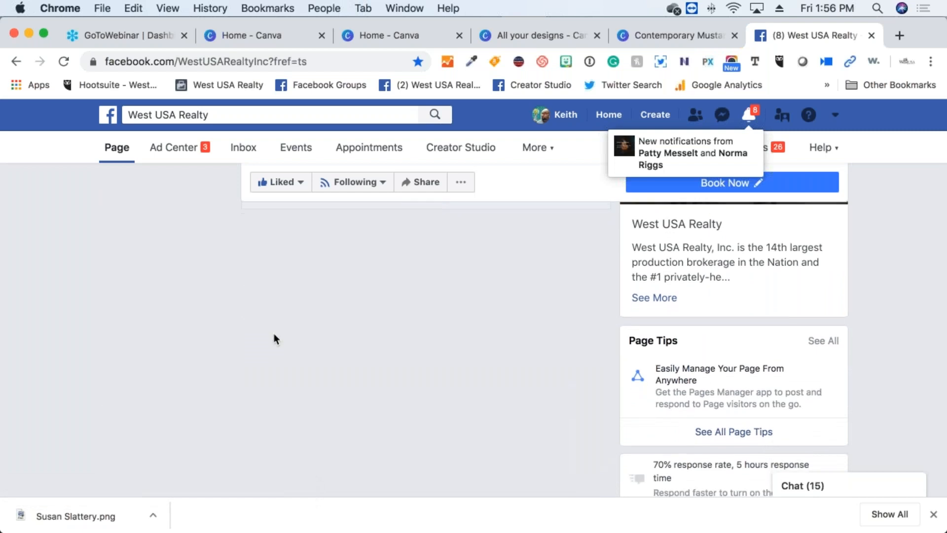
scroll(275, 340, down, 4)
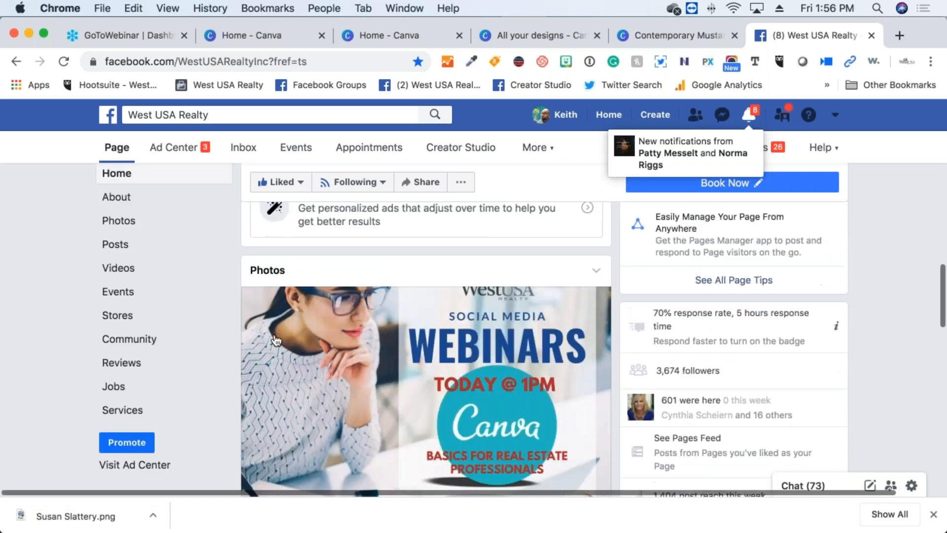
scroll(275, 340, down, 10)
scroll(333, 313, down, 2)
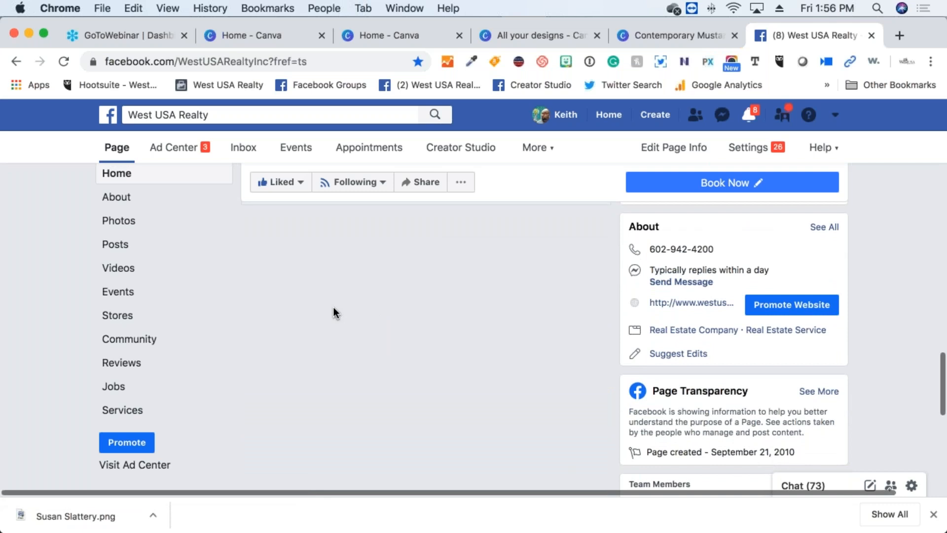
scroll(334, 307, down, 10)
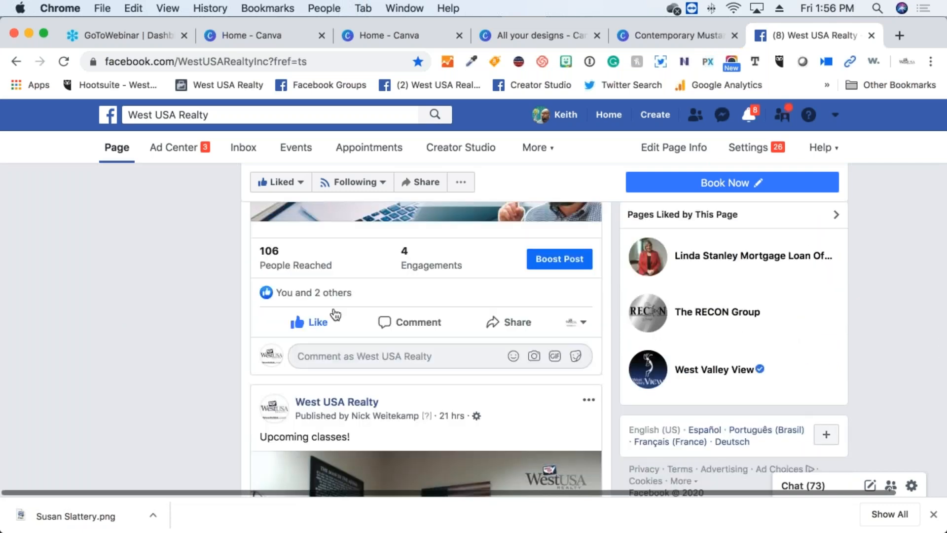
scroll(336, 314, down, 20)
scroll(334, 311, down, 20)
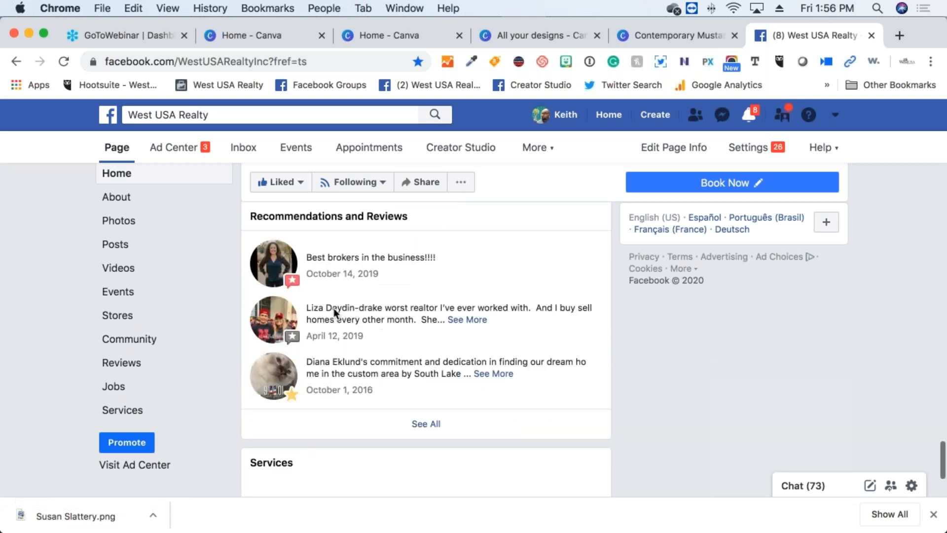
scroll(333, 308, down, 4)
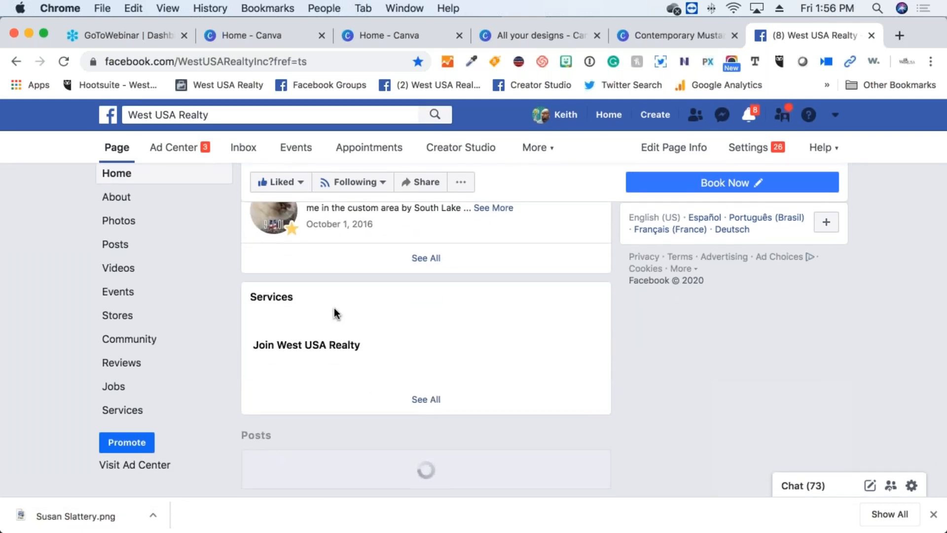
scroll(333, 313, down, 10)
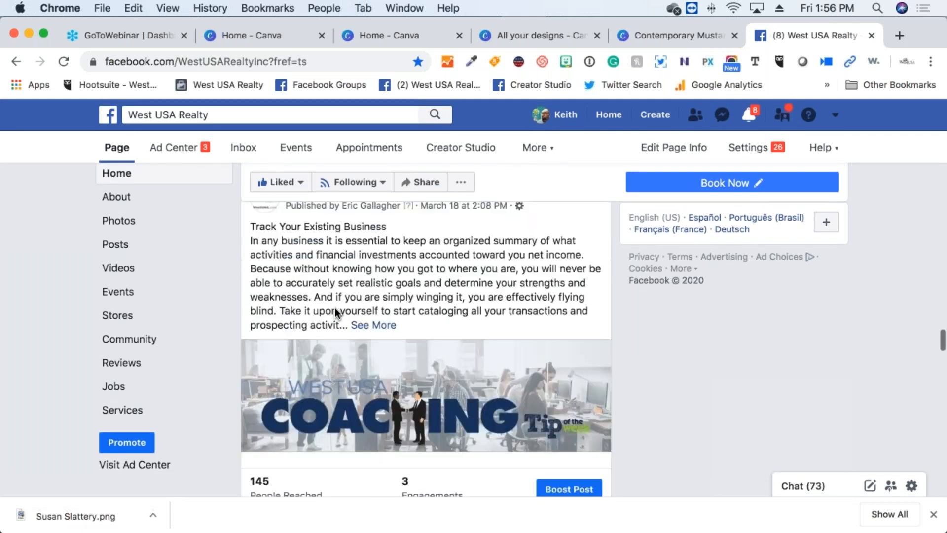
scroll(335, 308, down, 6)
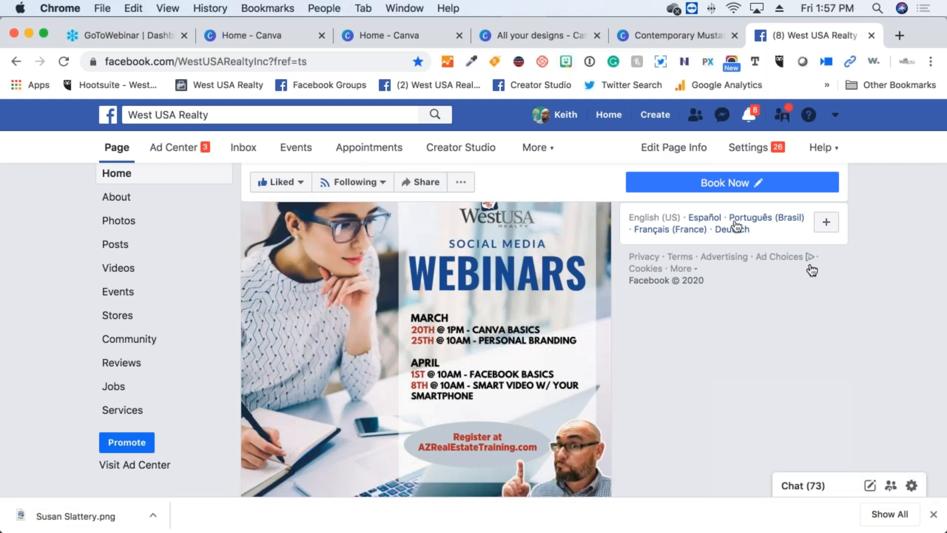
click(933, 88)
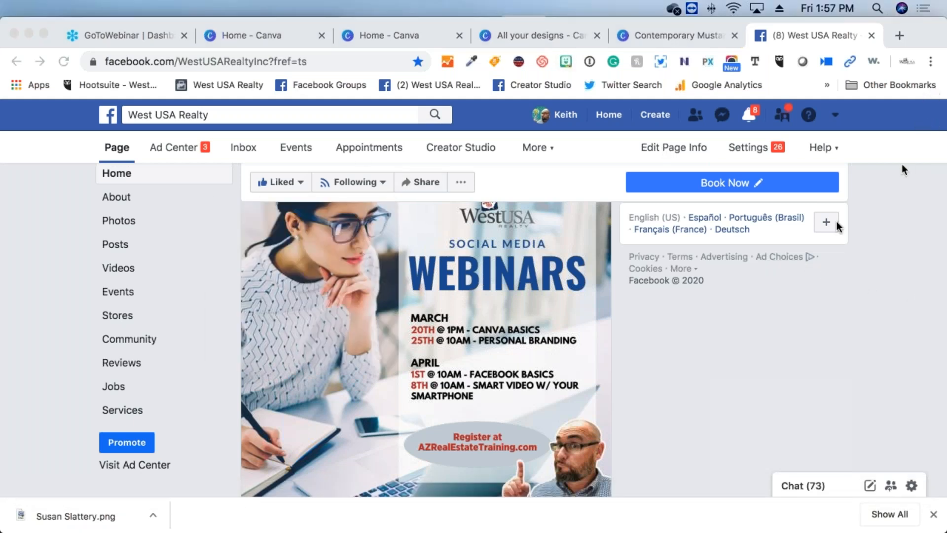